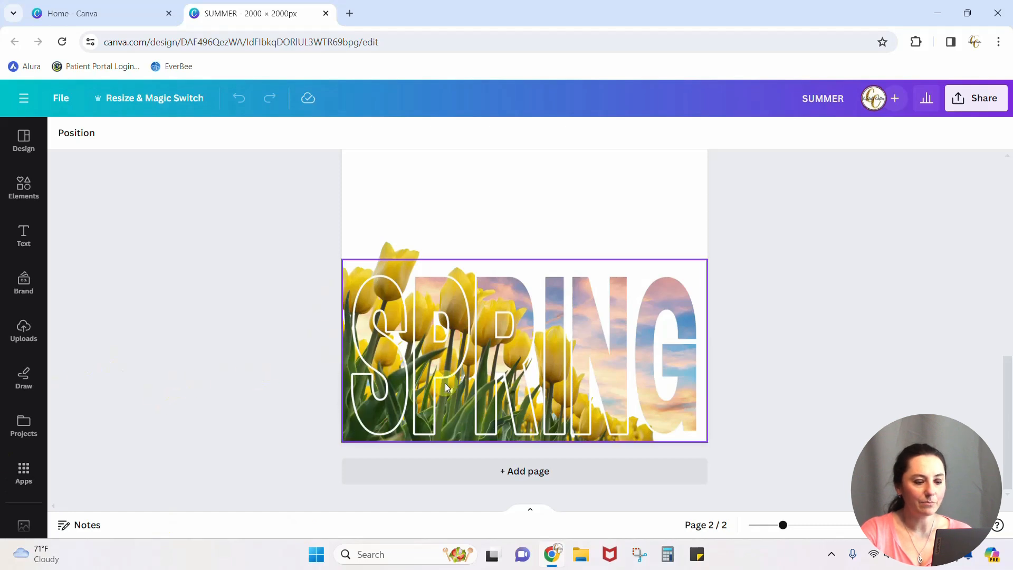
# Add a blank page directly after page 1, which holds the SUMMER flamingo design
pyautogui.scroll(8, 937, 374)
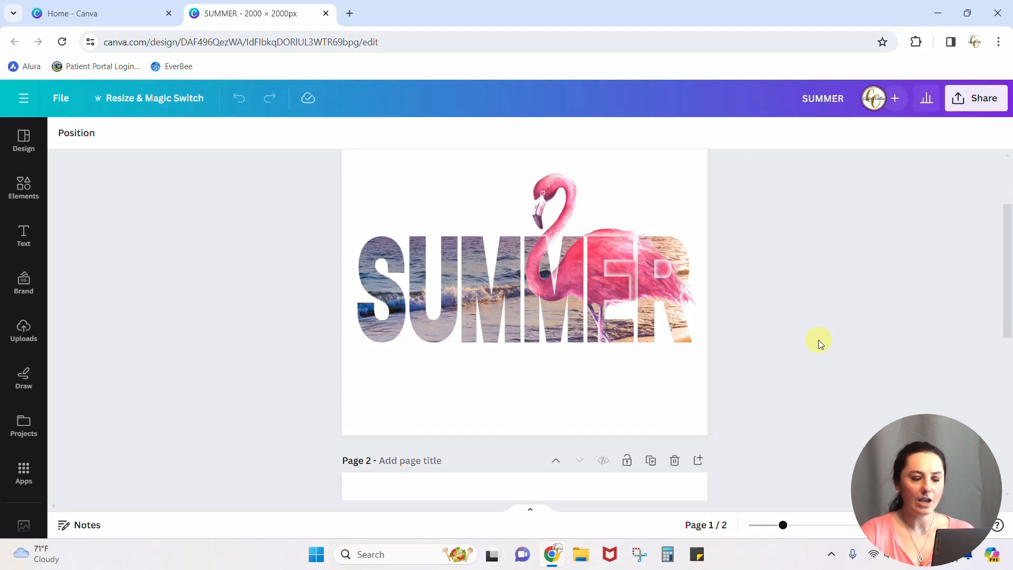
pyautogui.scroll(3, 777, 366)
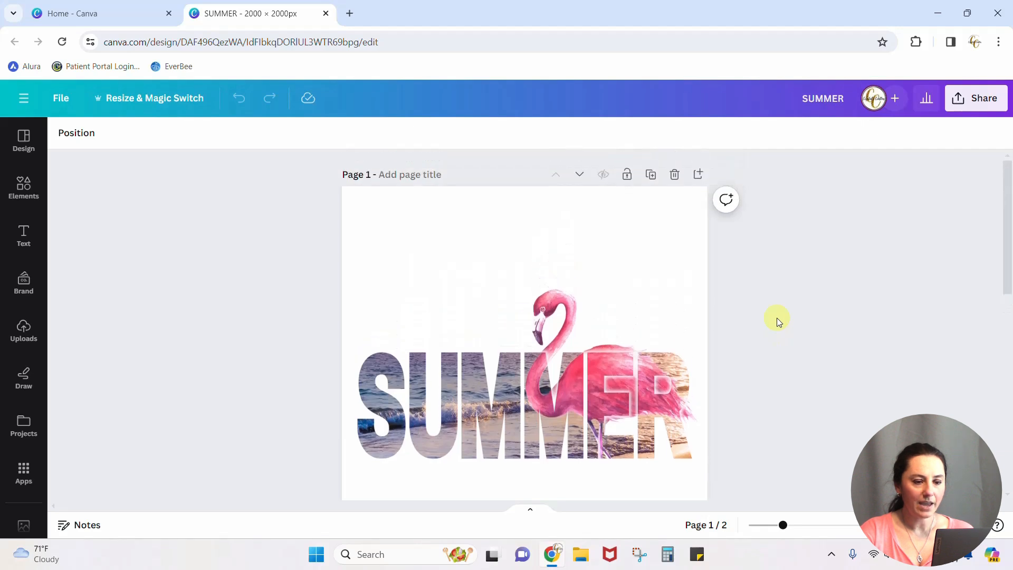
pyautogui.click(650, 175)
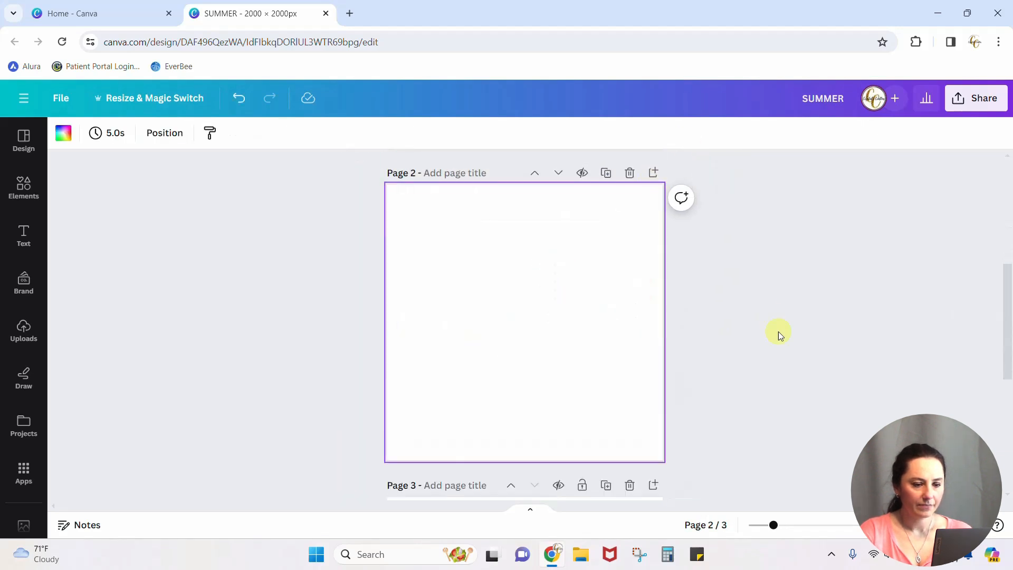
pyautogui.scroll(5, 777, 332)
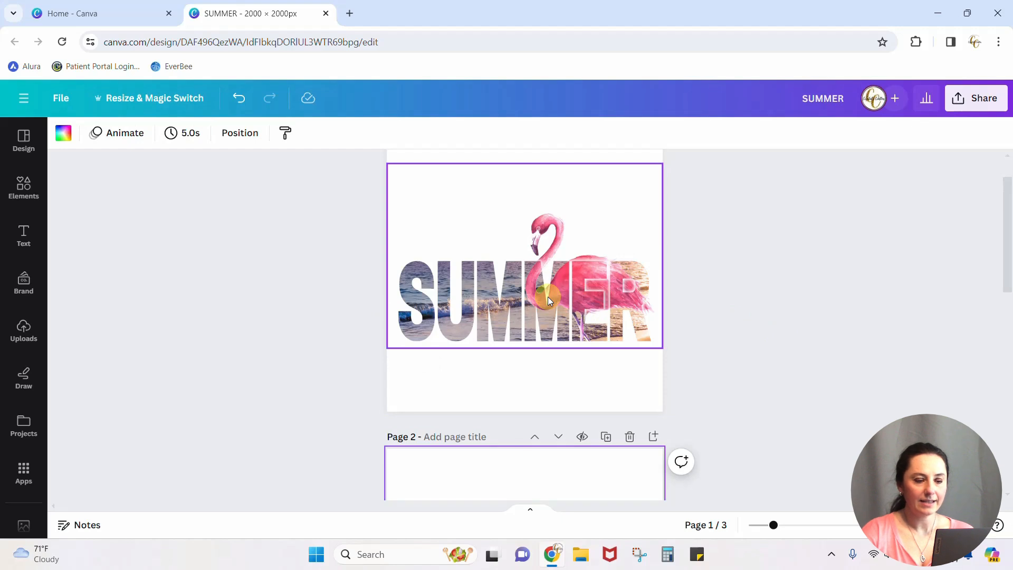
pyautogui.scroll(-4, 548, 297)
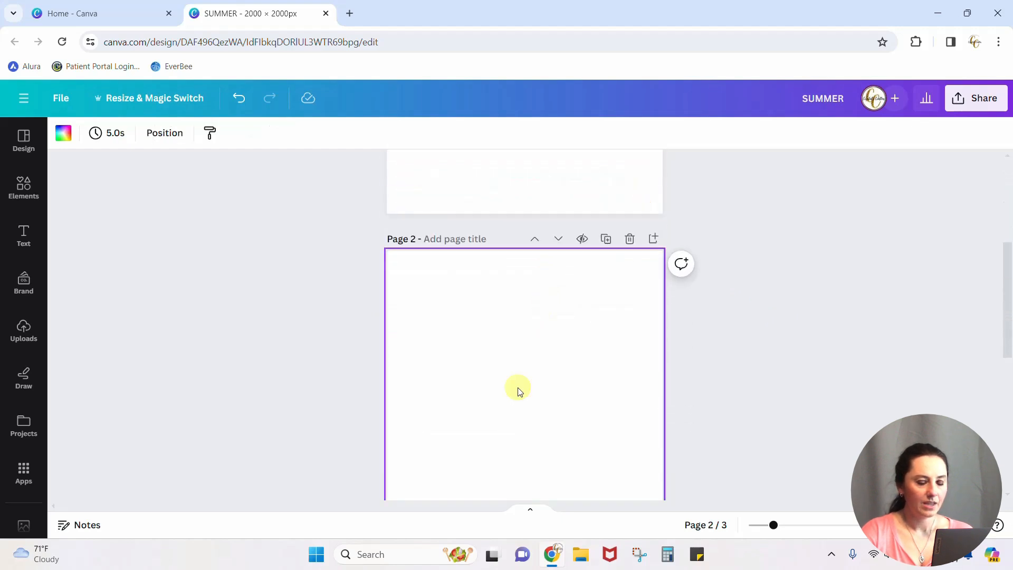
pyautogui.scroll(-1, 517, 392)
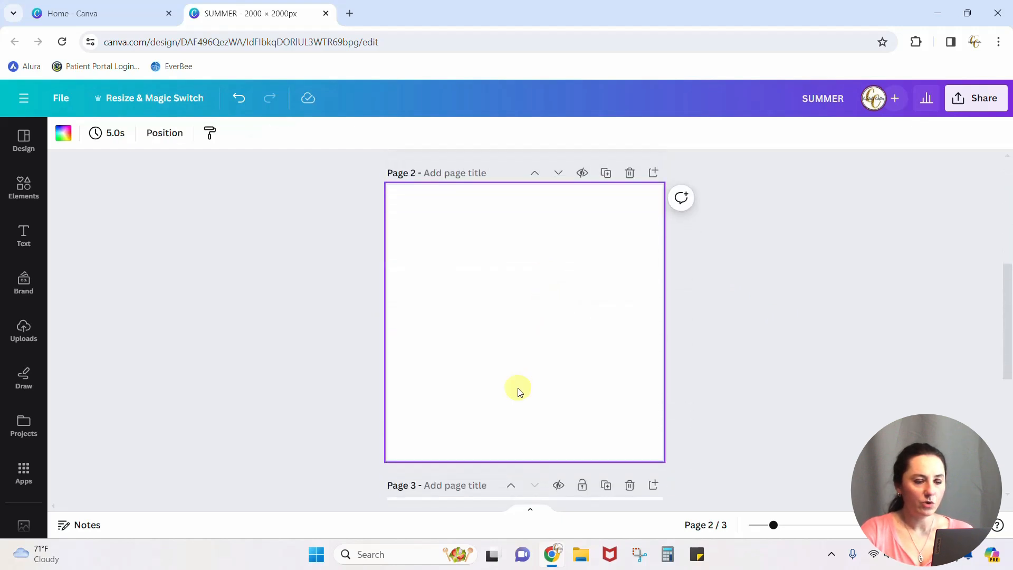
# Search the elements library for FLAMINGO and limit the results to photos
pyautogui.click(22, 185)
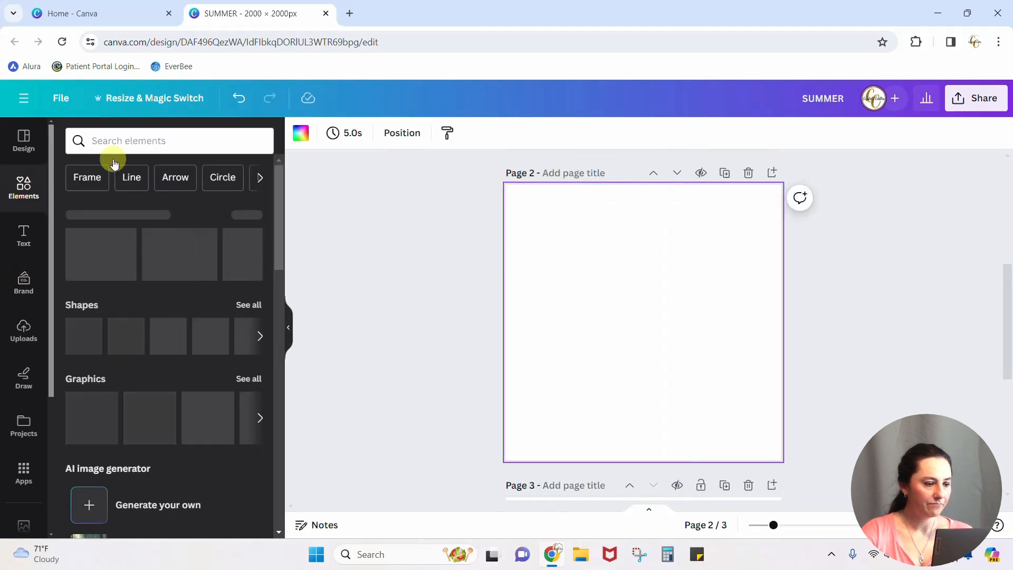
pyautogui.click(170, 140)
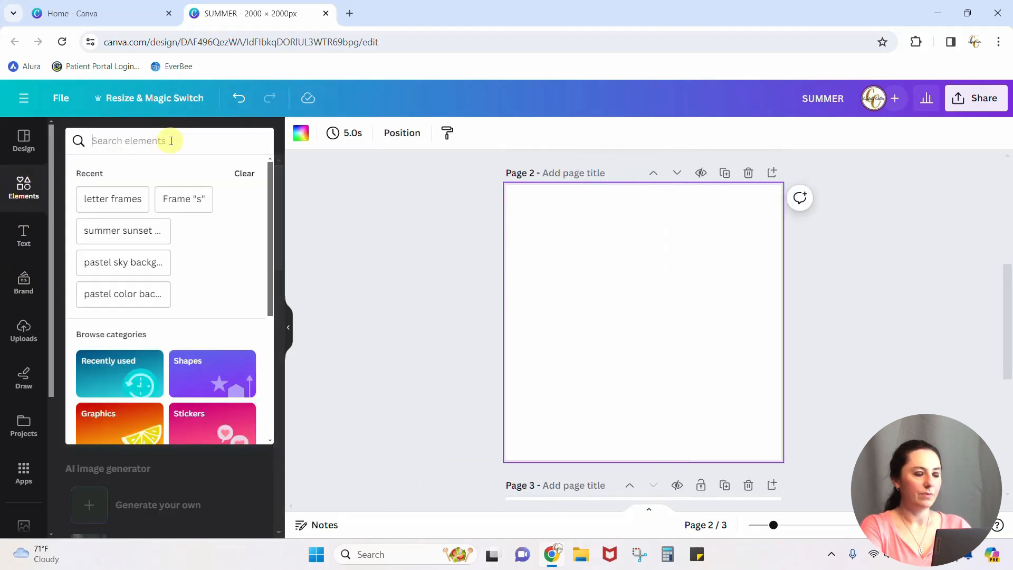
pyautogui.write('flaming')
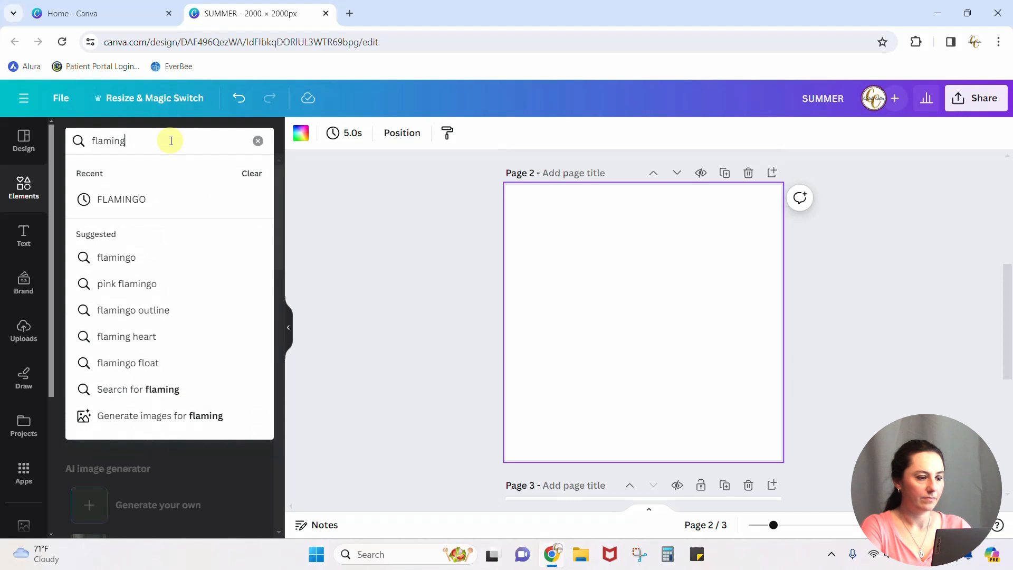
pyautogui.click(103, 199)
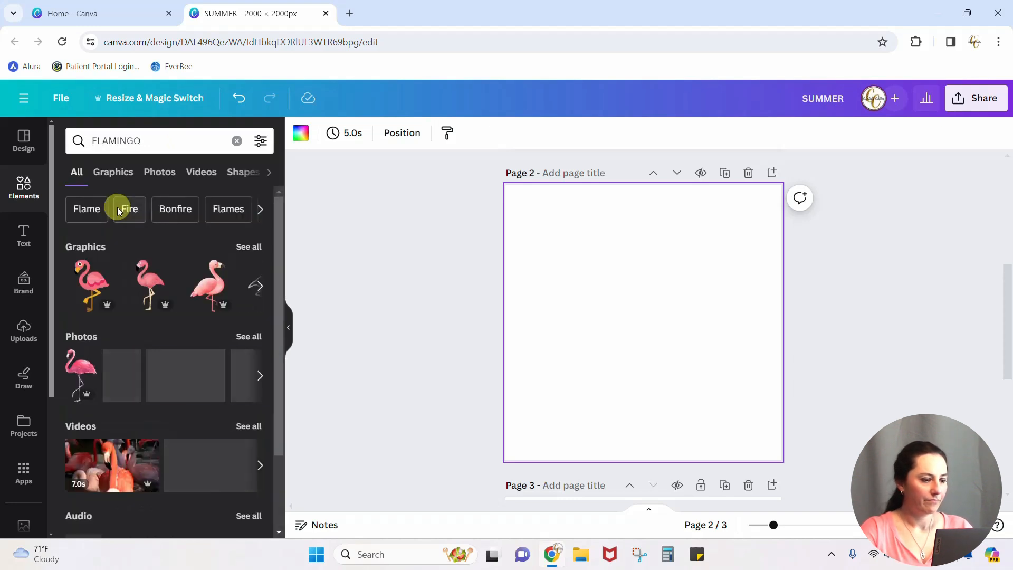
pyautogui.scroll(-1, 217, 340)
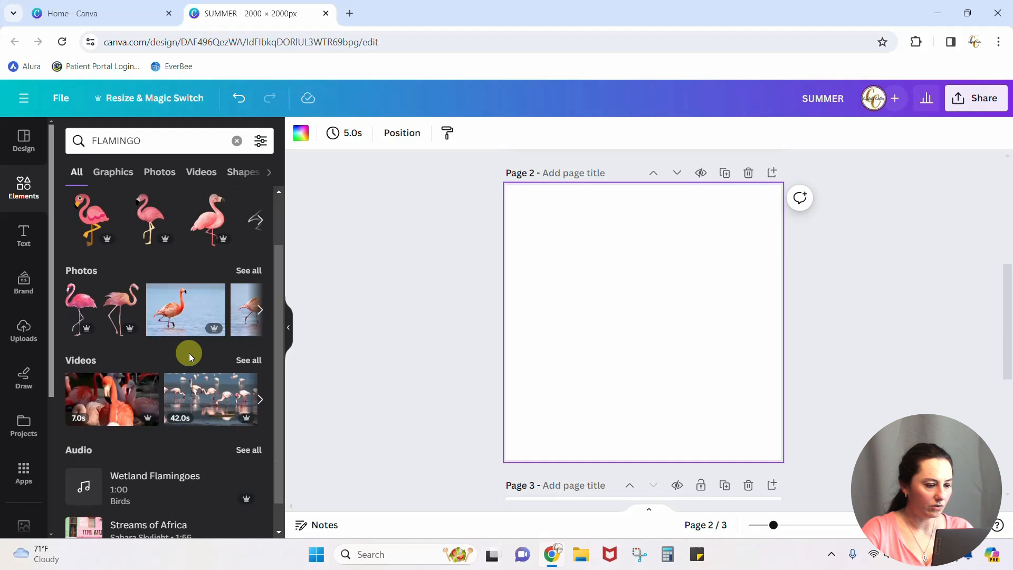
pyautogui.scroll(-1, 189, 353)
pyautogui.scroll(2, 189, 353)
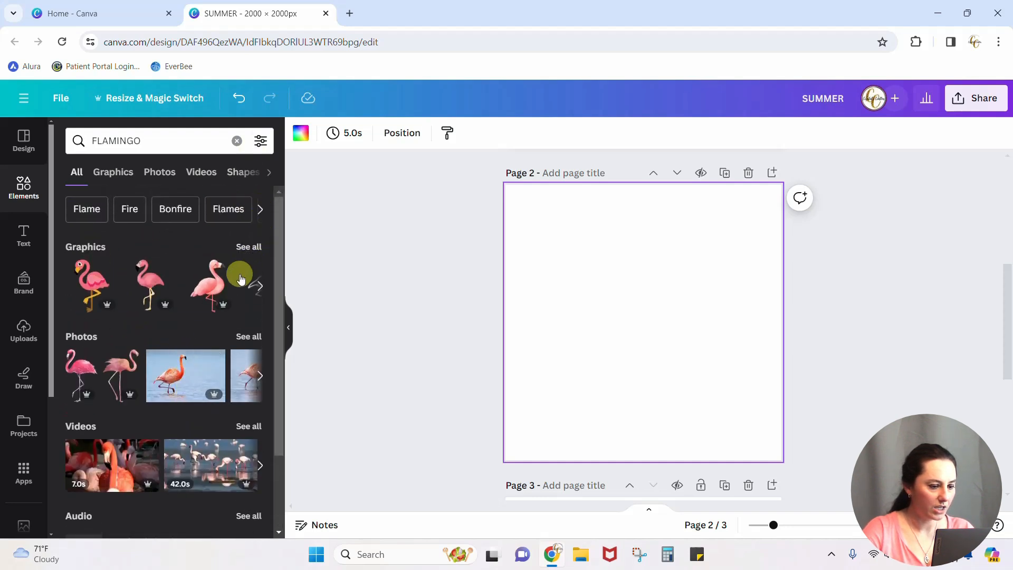
pyautogui.scroll(-1, 239, 277)
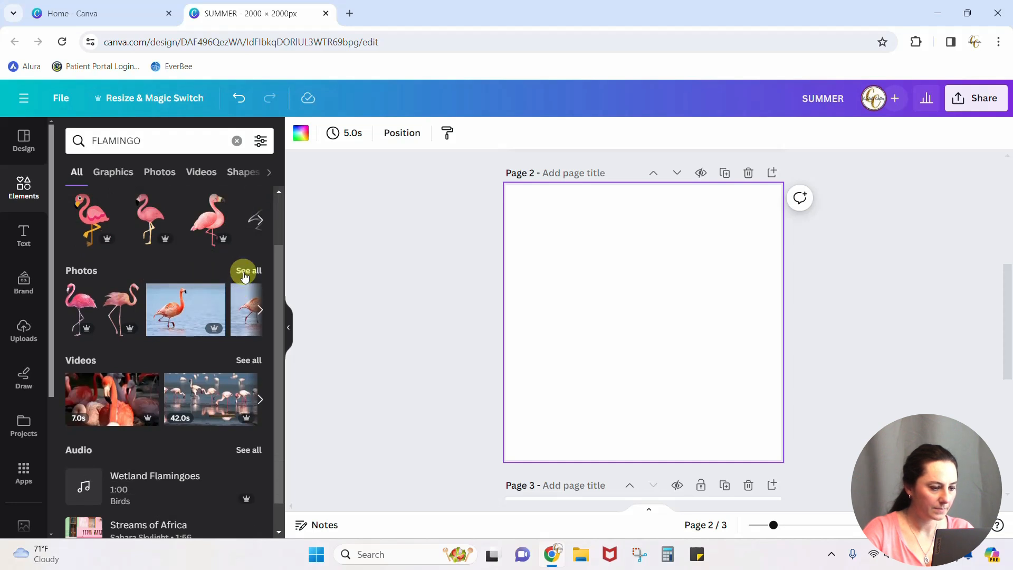
pyautogui.click(161, 174)
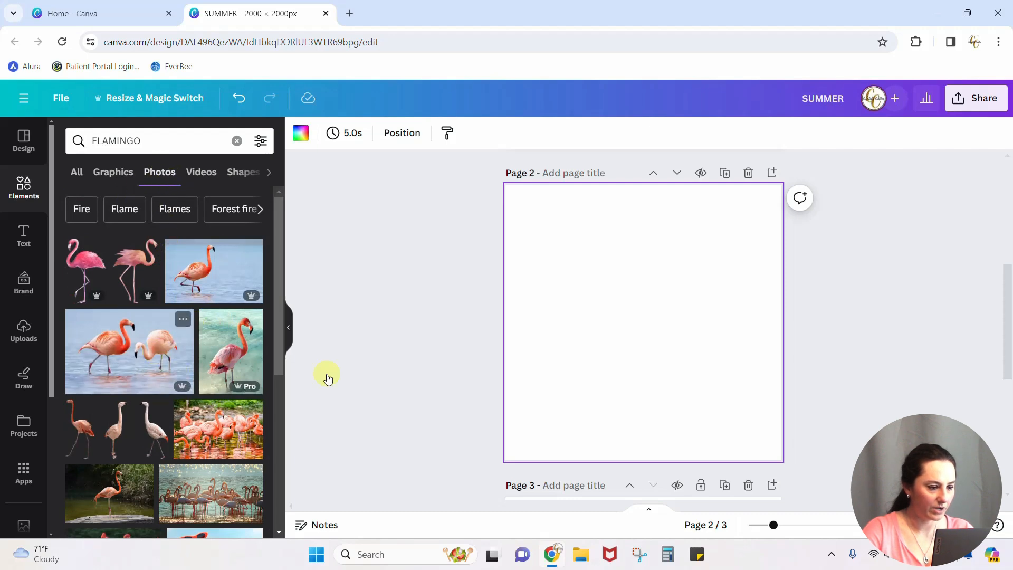
# Insert the cutout photo of the bright pink flamingo standing on one leg onto blank page 2
pyautogui.scroll(5, 327, 378)
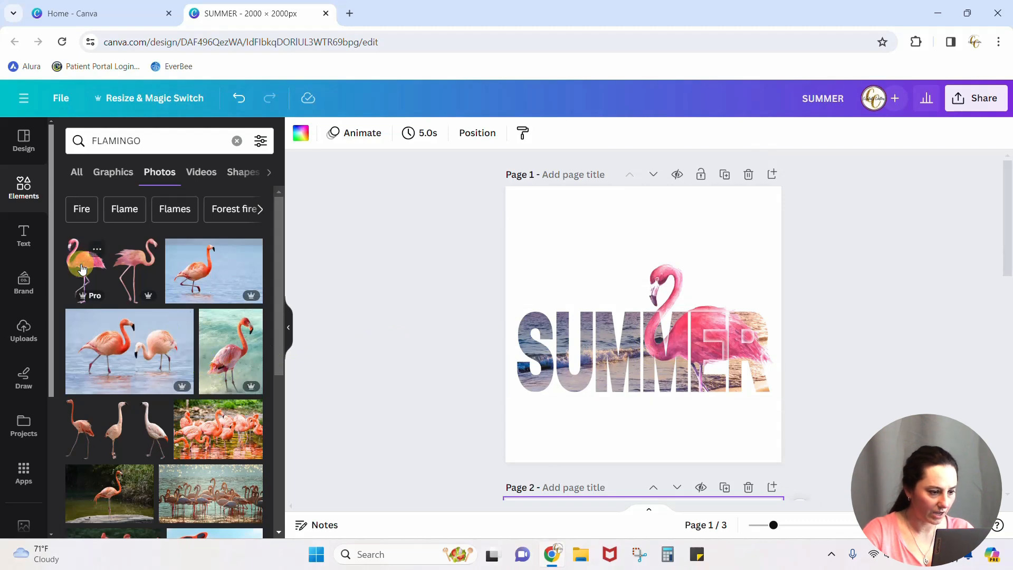
pyautogui.scroll(-3, 83, 270)
pyautogui.scroll(3, 136, 290)
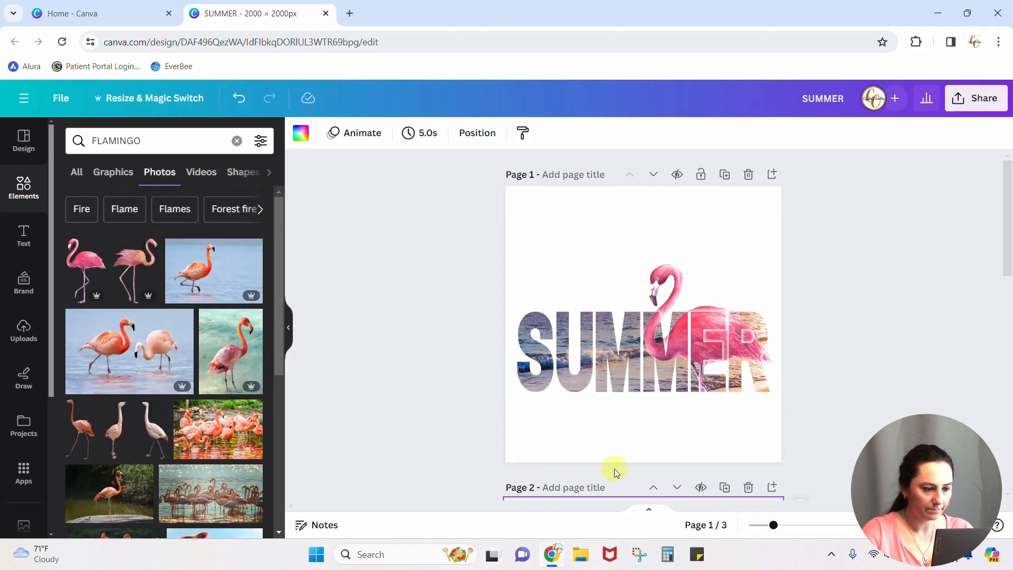
pyautogui.scroll(-4, 699, 463)
pyautogui.scroll(-3, 695, 443)
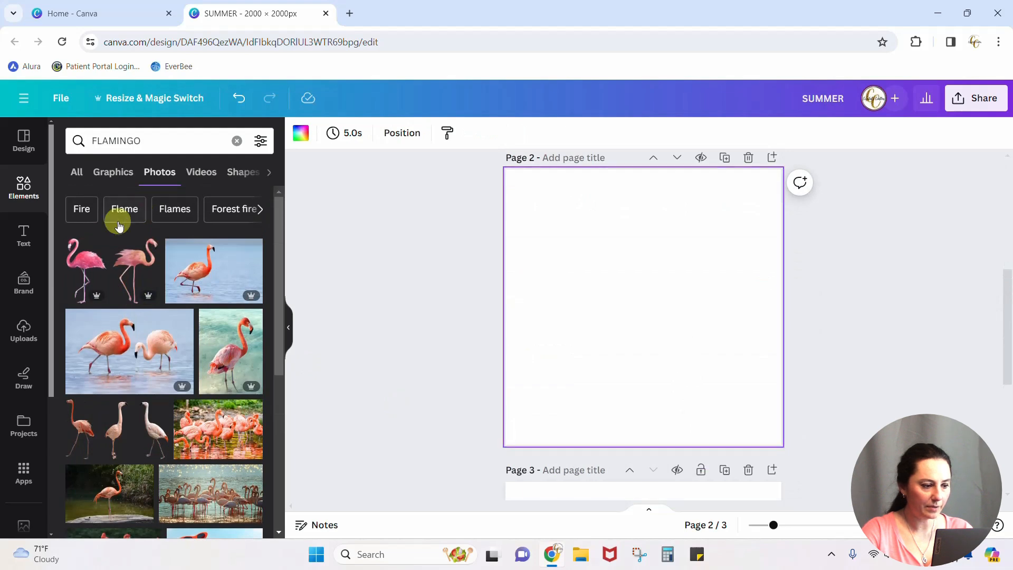
pyautogui.click(135, 299)
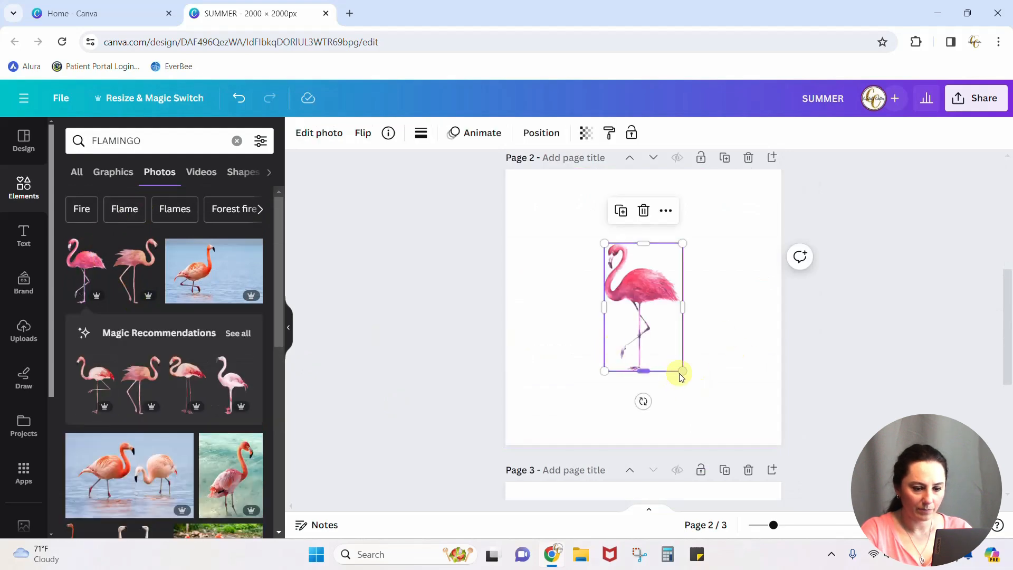
# Enlarge the flamingo to slightly over half the width of page 2 and position it right of centre, its head near the page's upper edge
pyautogui.moveTo(678, 370); pyautogui.dragTo(789, 500)
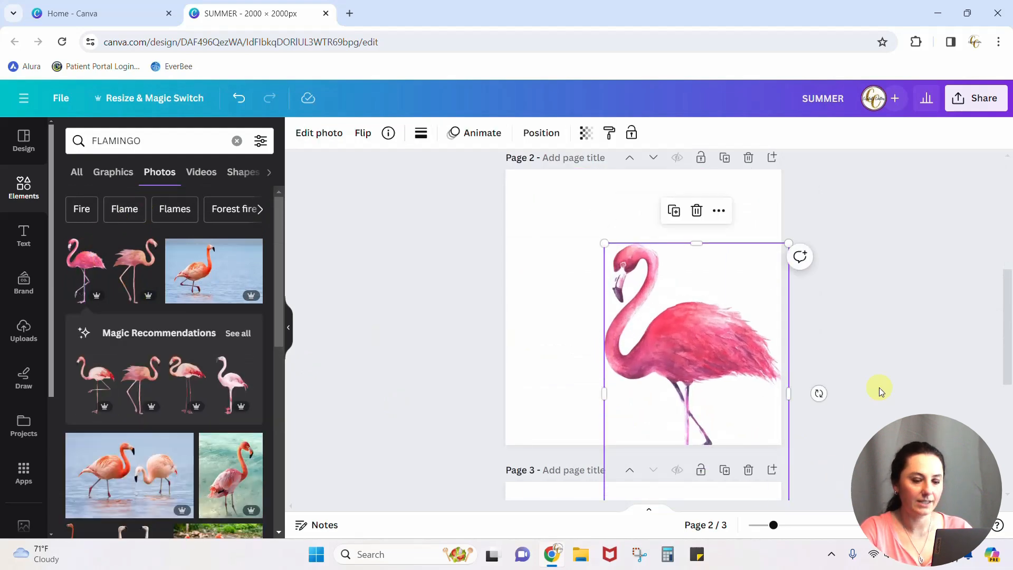
pyautogui.moveTo(696, 339); pyautogui.dragTo(678, 287)
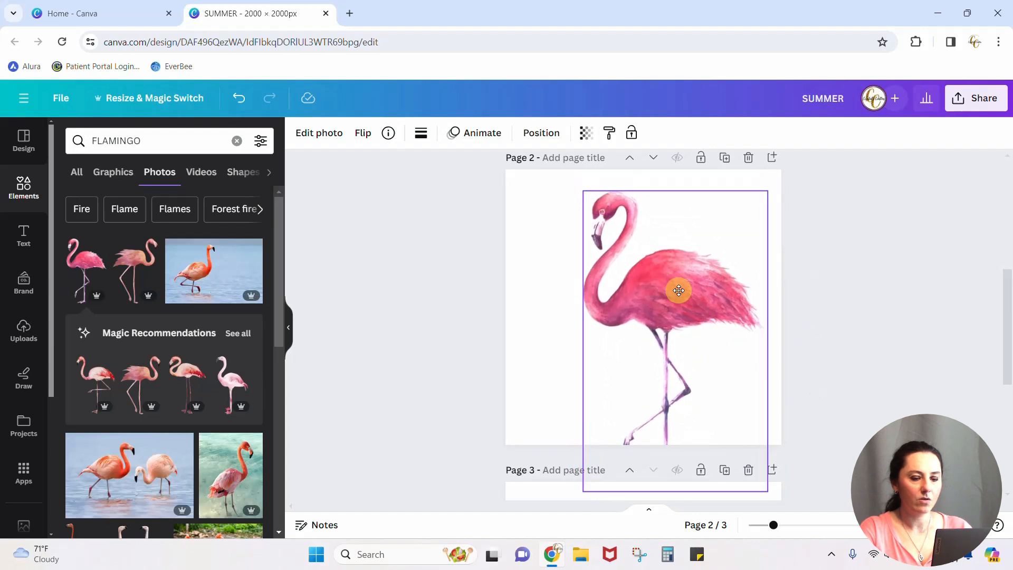
pyautogui.scroll(5, 885, 343)
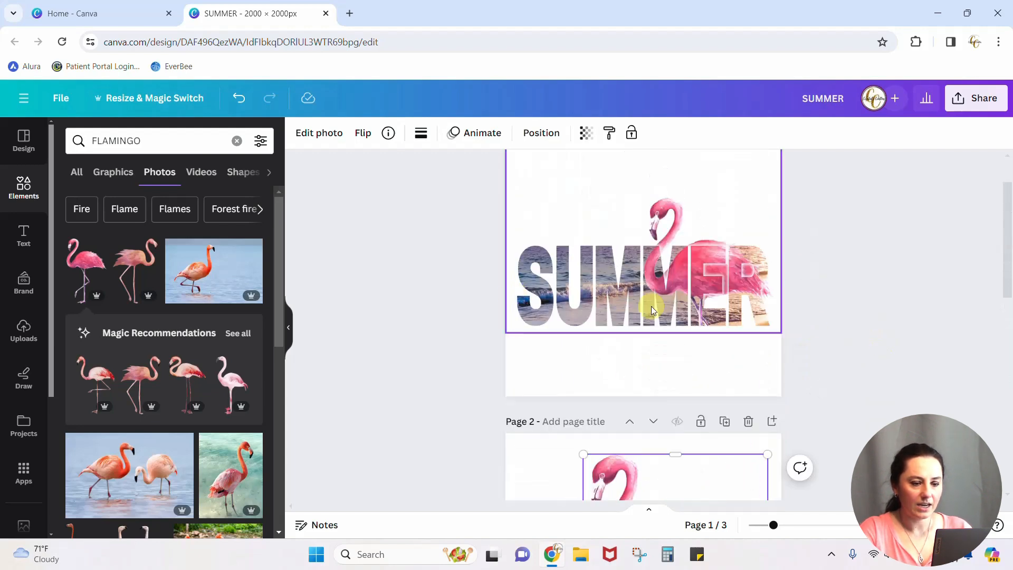
pyautogui.scroll(-5, 931, 361)
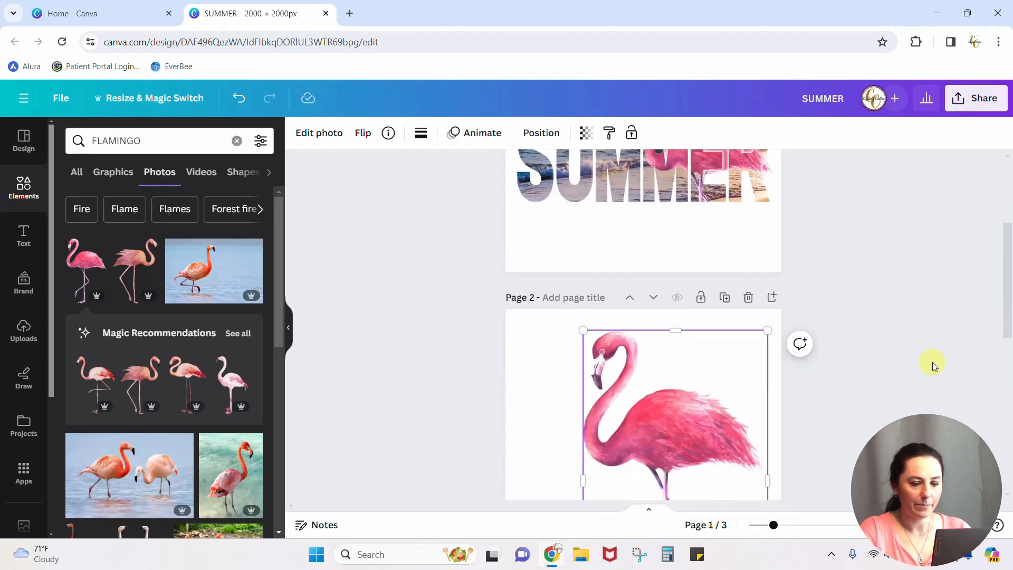
pyautogui.scroll(4, 929, 357)
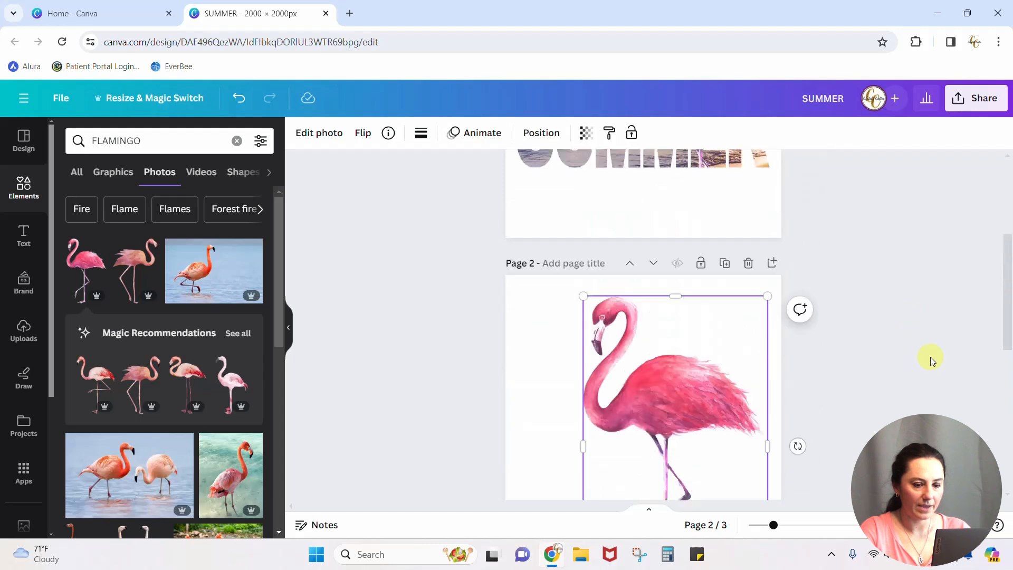
pyautogui.moveTo(766, 324); pyautogui.dragTo(737, 371)
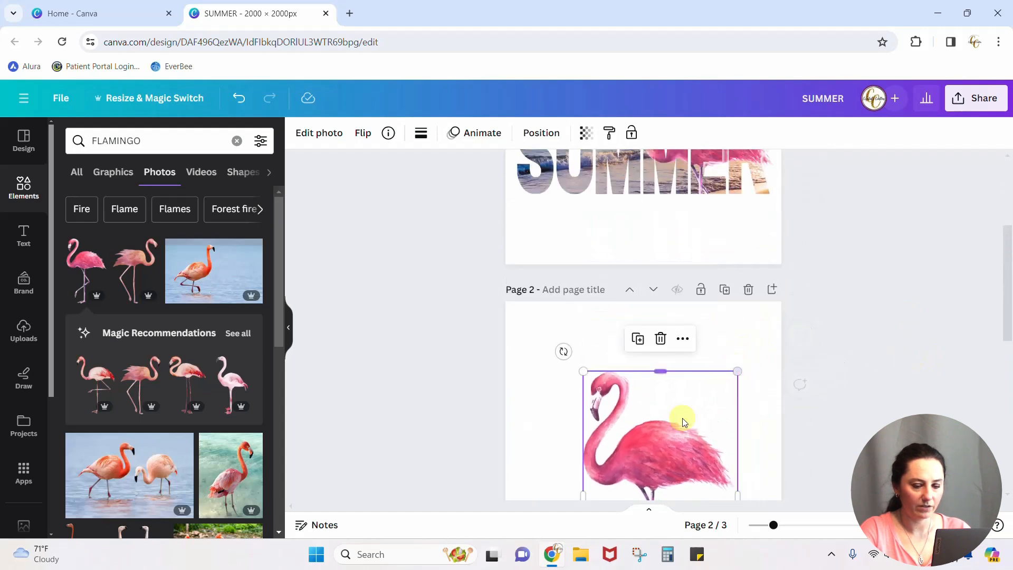
pyautogui.moveTo(669, 452); pyautogui.dragTo(677, 395)
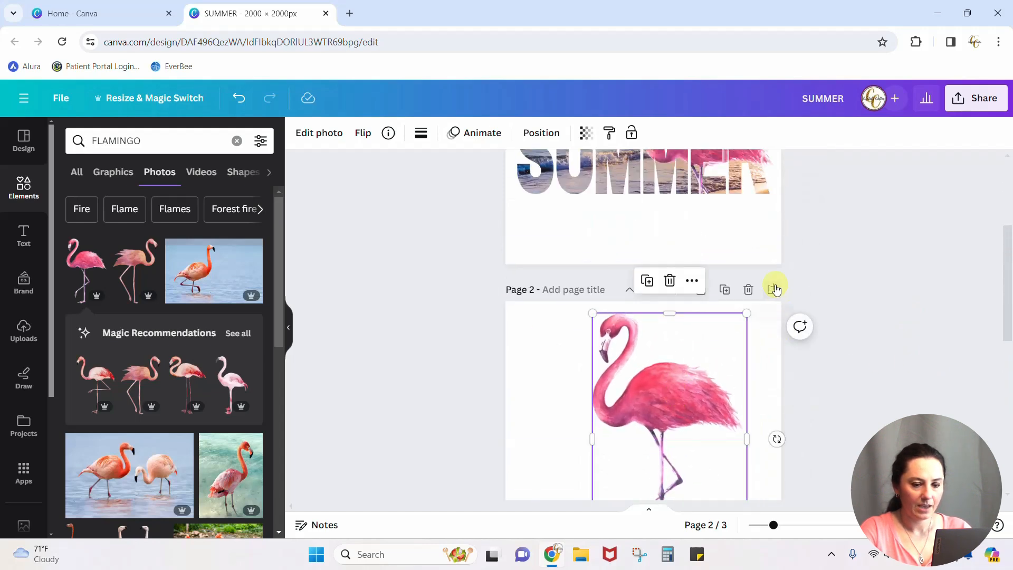
# Add a blank page after the flamingo page and search the elements library for "beach background" photos
pyautogui.click(775, 289)
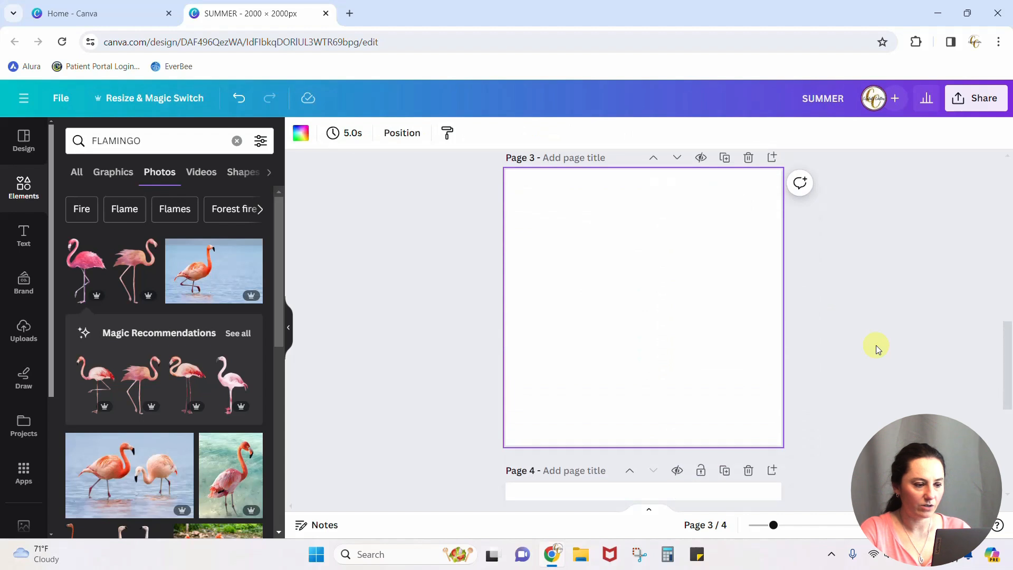
pyautogui.click(236, 141)
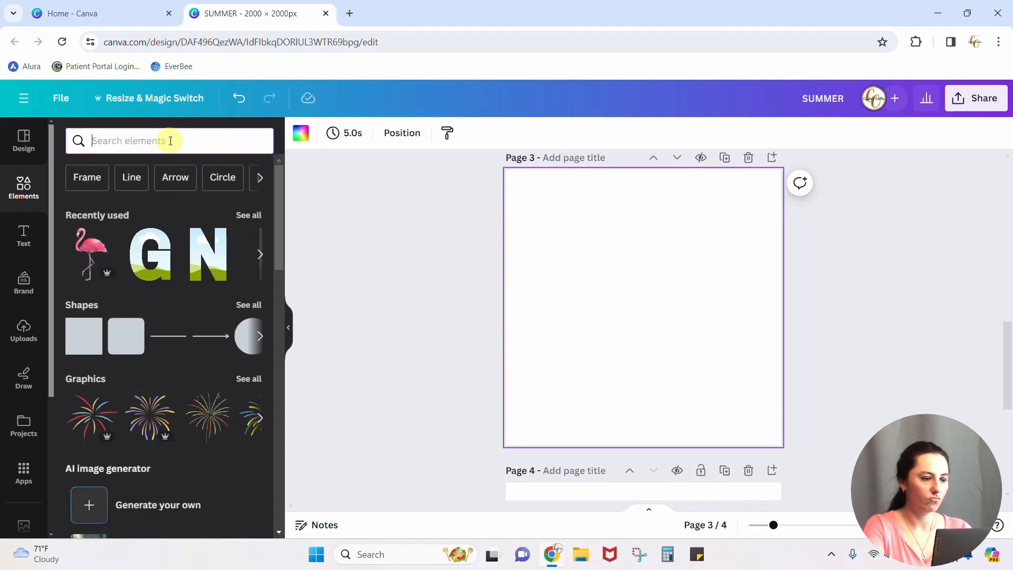
pyautogui.write('beach')
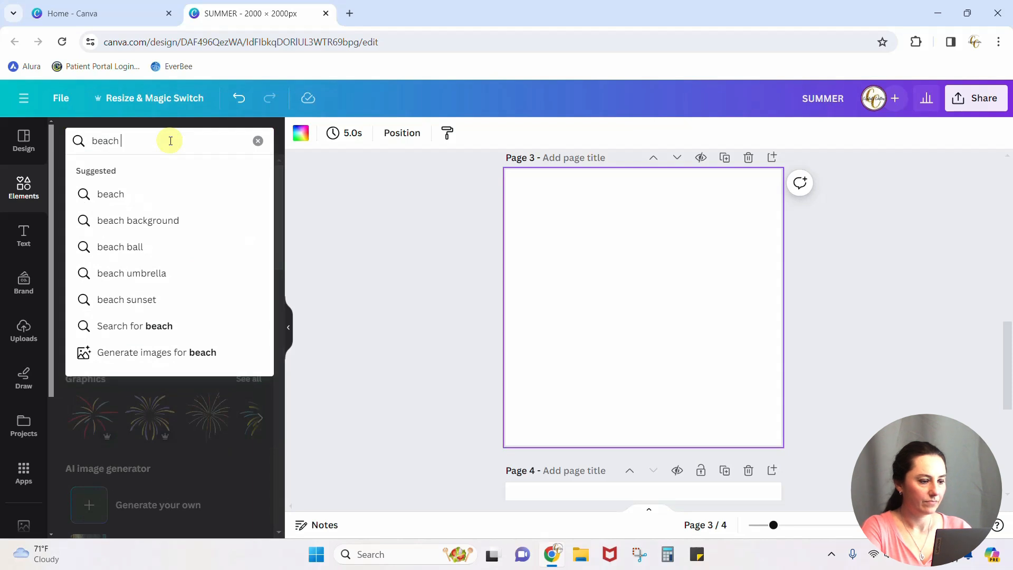
pyautogui.click(158, 220)
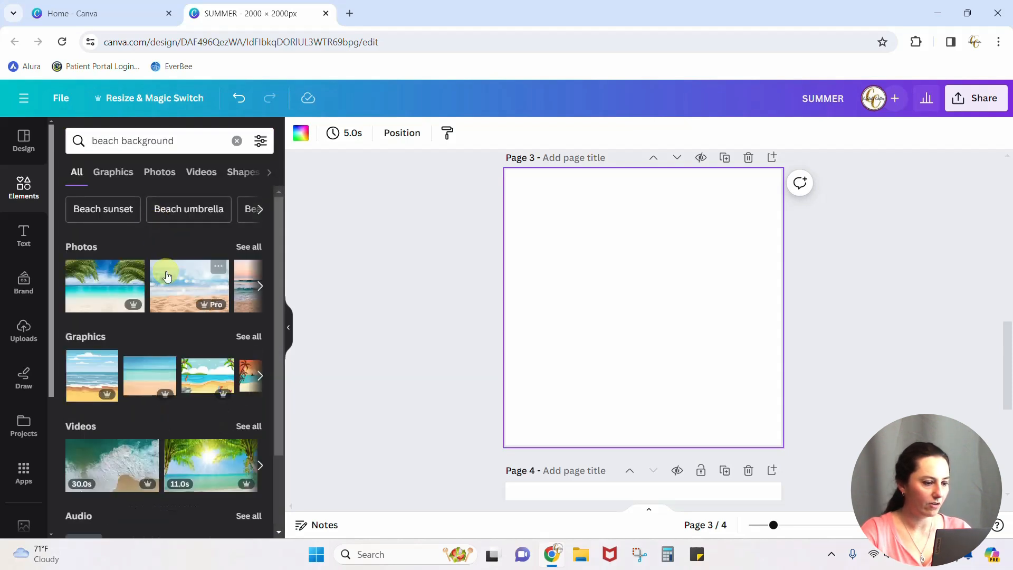
pyautogui.click(158, 174)
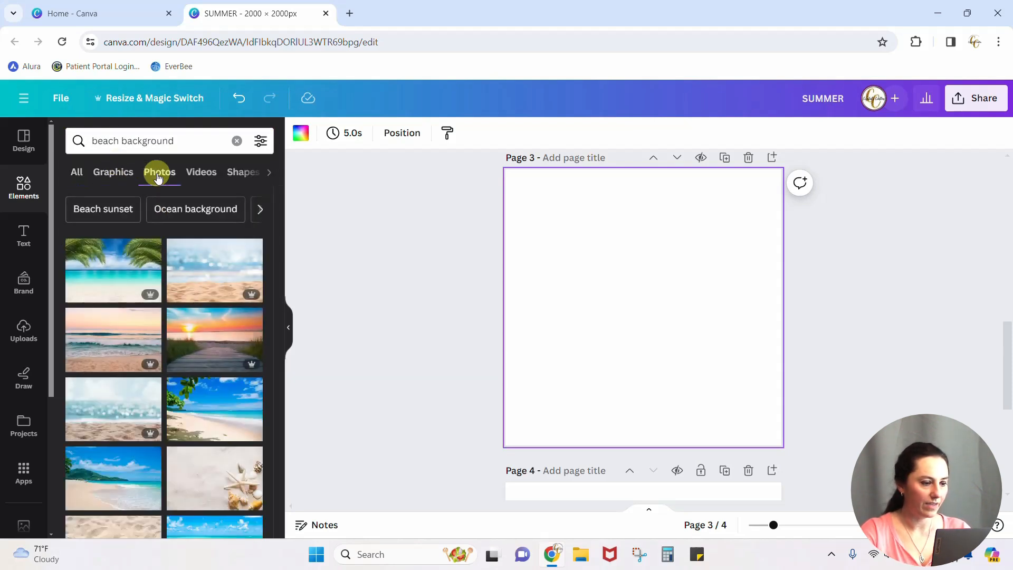
# Insert the photo of ocean waves under a pastel pink sunset sky and move it onto blank page 3
pyautogui.scroll(10, 868, 269)
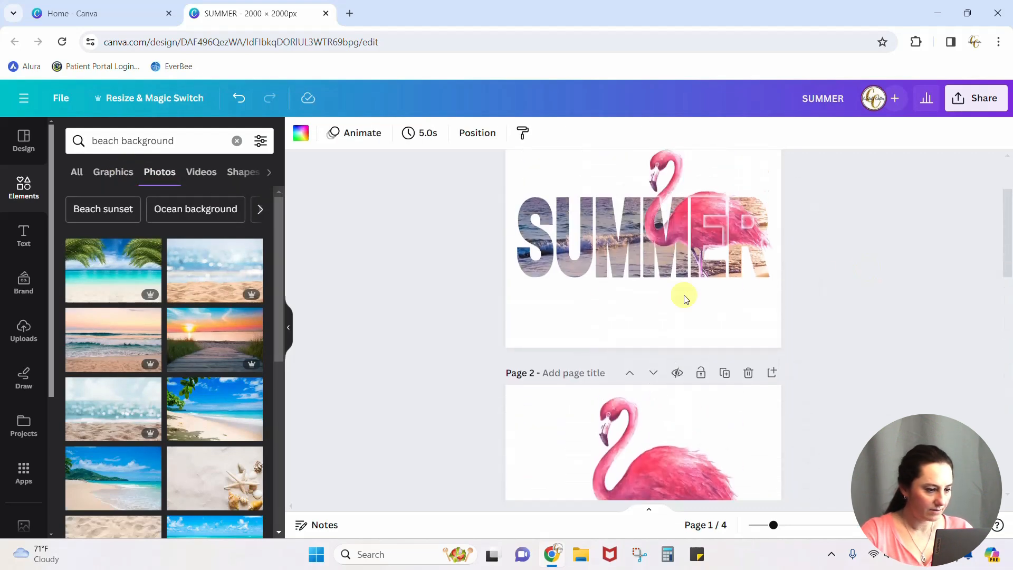
pyautogui.scroll(-5, 207, 345)
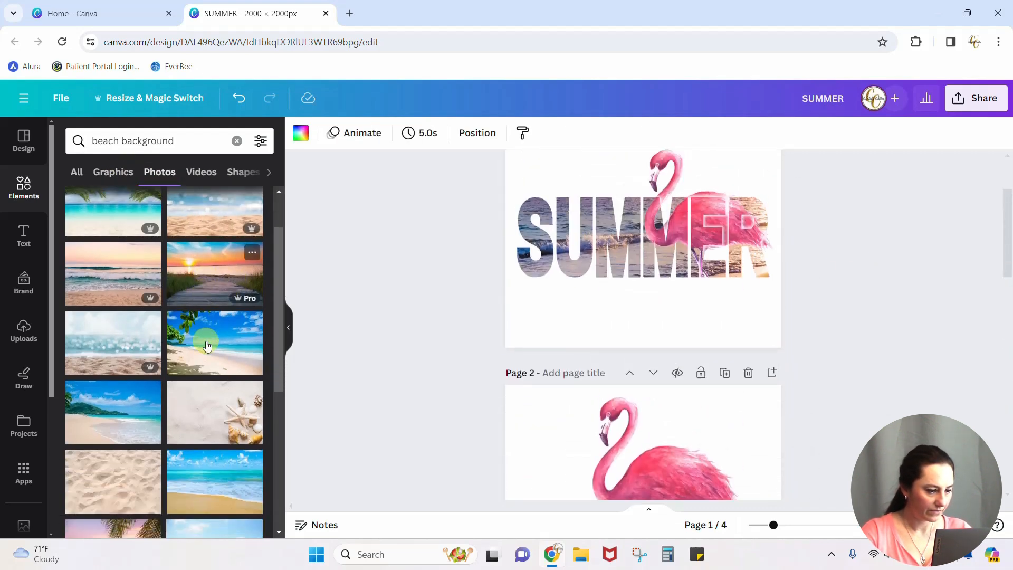
pyautogui.scroll(4, 206, 346)
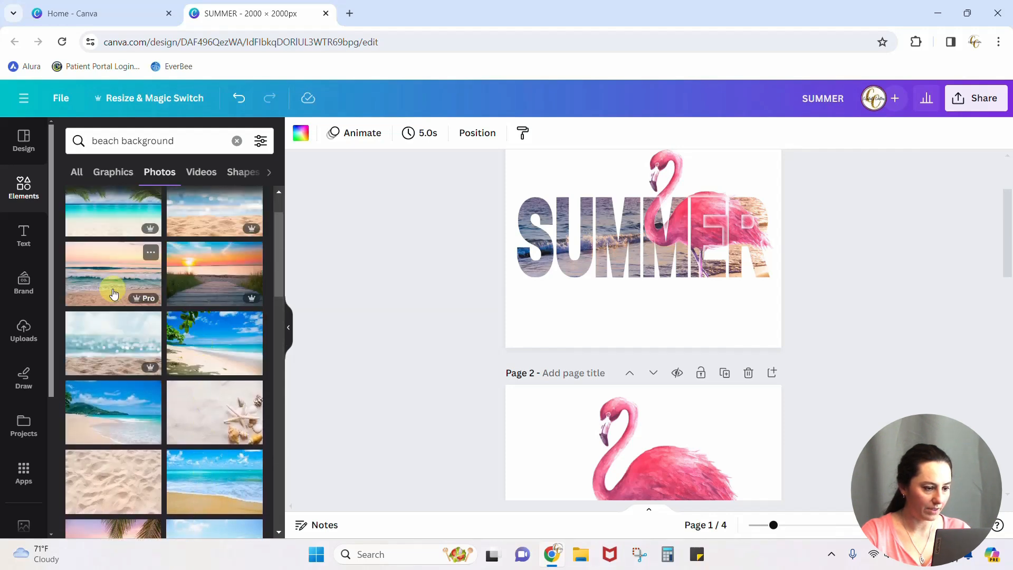
pyautogui.click(107, 283)
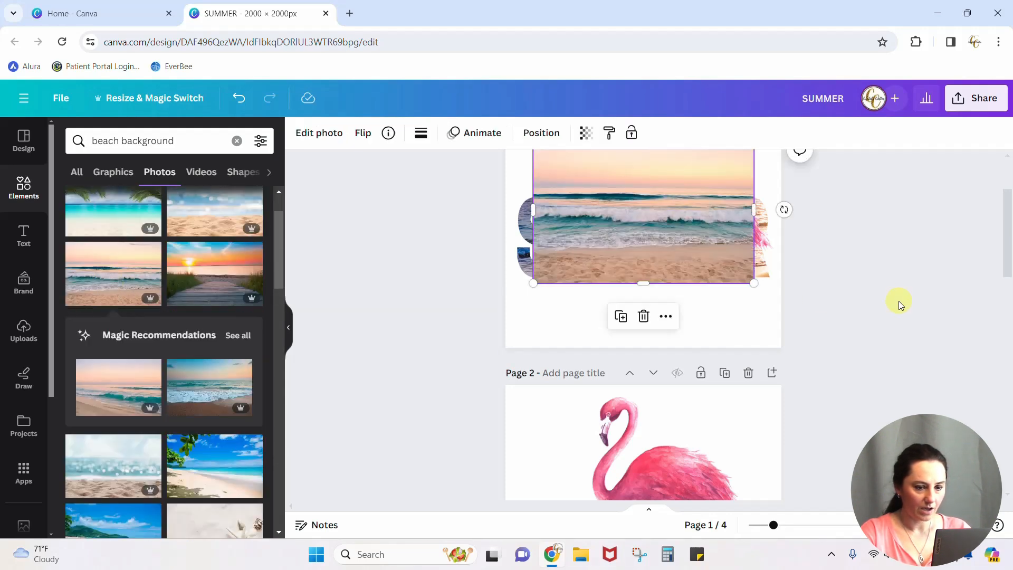
pyautogui.moveTo(645, 220); pyautogui.dragTo(673, 431)
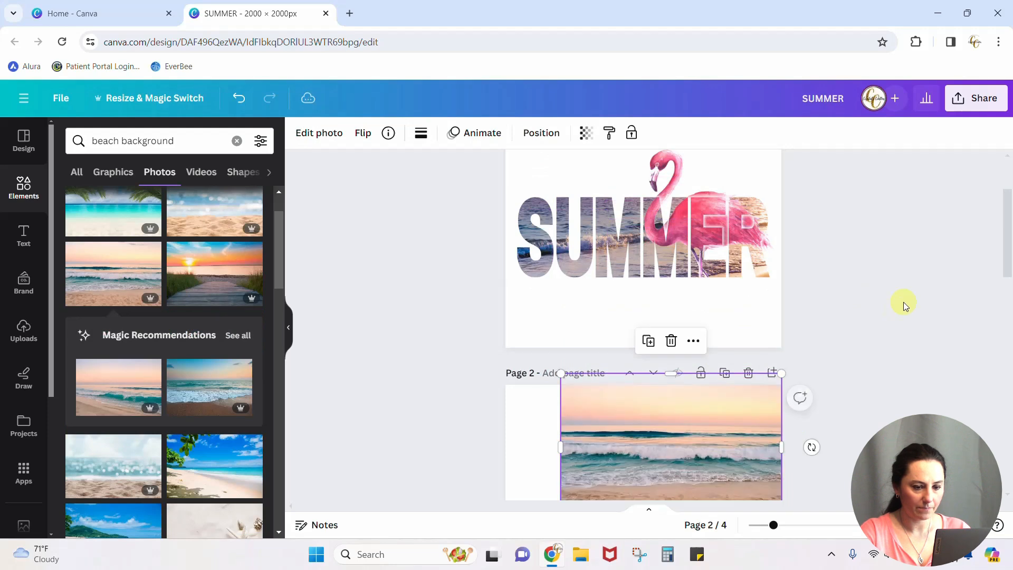
pyautogui.scroll(-4, 899, 301)
pyautogui.moveTo(707, 223); pyautogui.dragTo(681, 483)
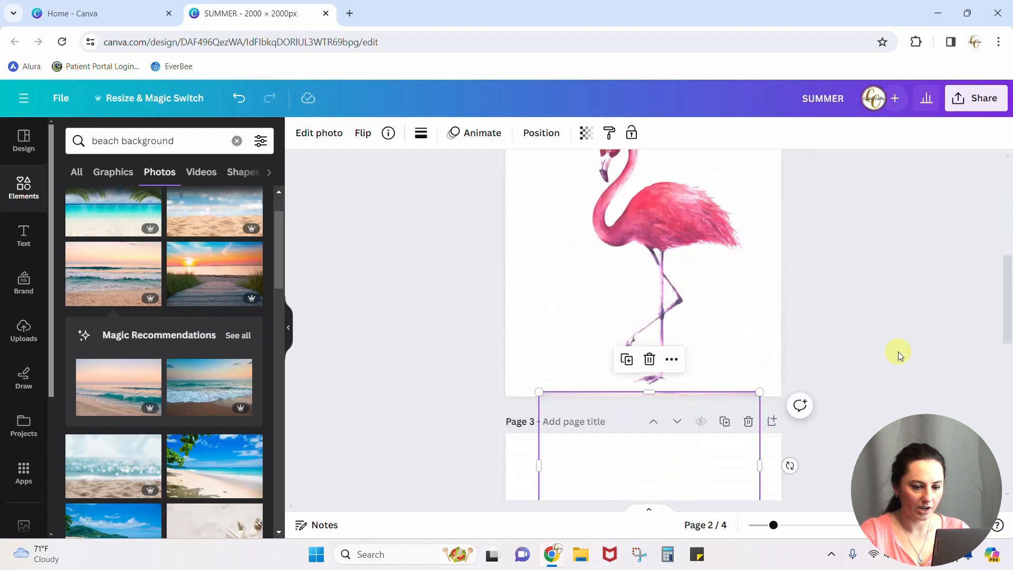
pyautogui.scroll(-4, 891, 343)
pyautogui.moveTo(707, 294); pyautogui.dragTo(703, 348)
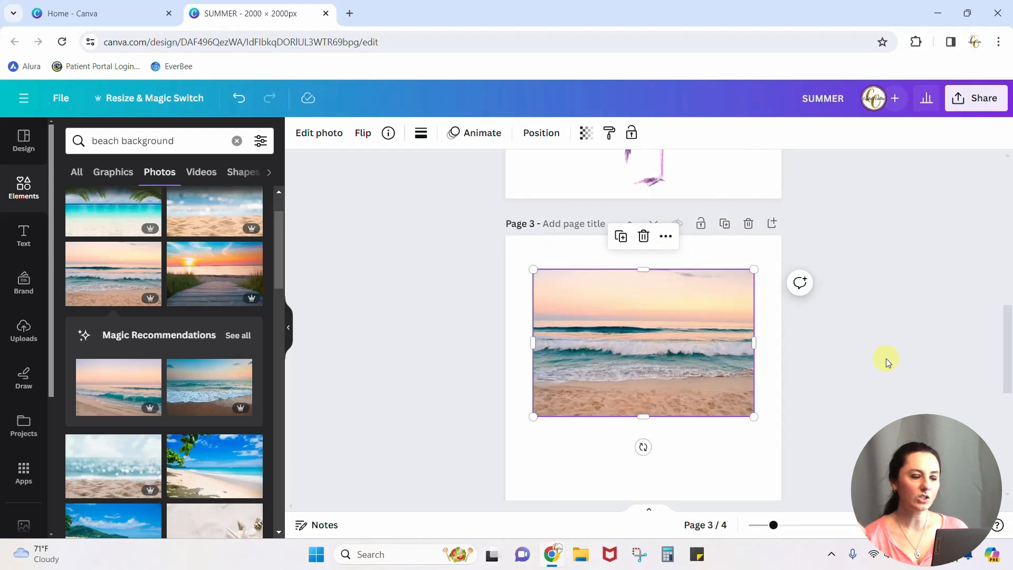
# Enlarge the beach photo until it covers all of page 3 and centre it horizontally, keeping sky, waves and sand in view
pyautogui.scroll(3, 885, 358)
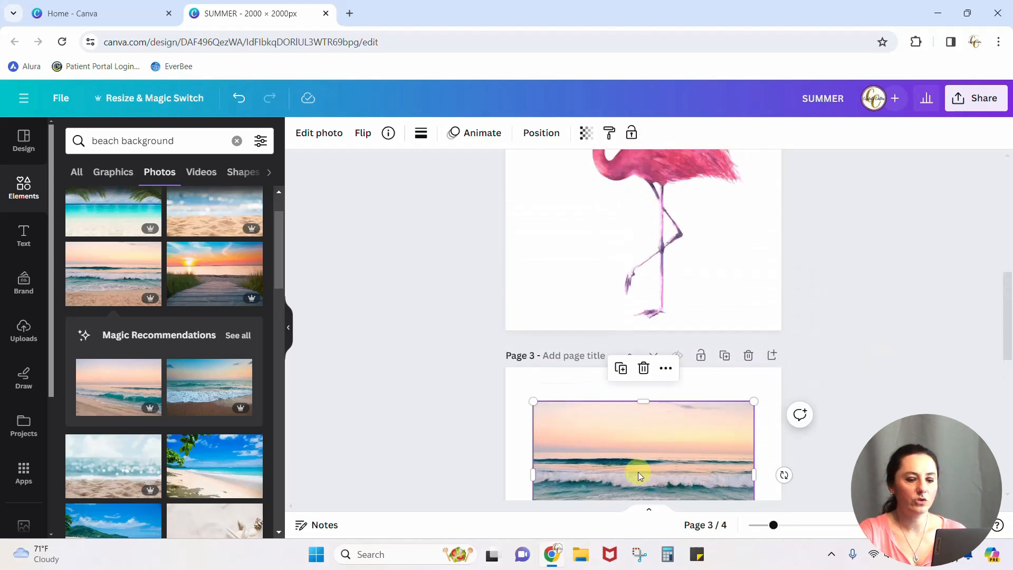
pyautogui.scroll(10, 972, 327)
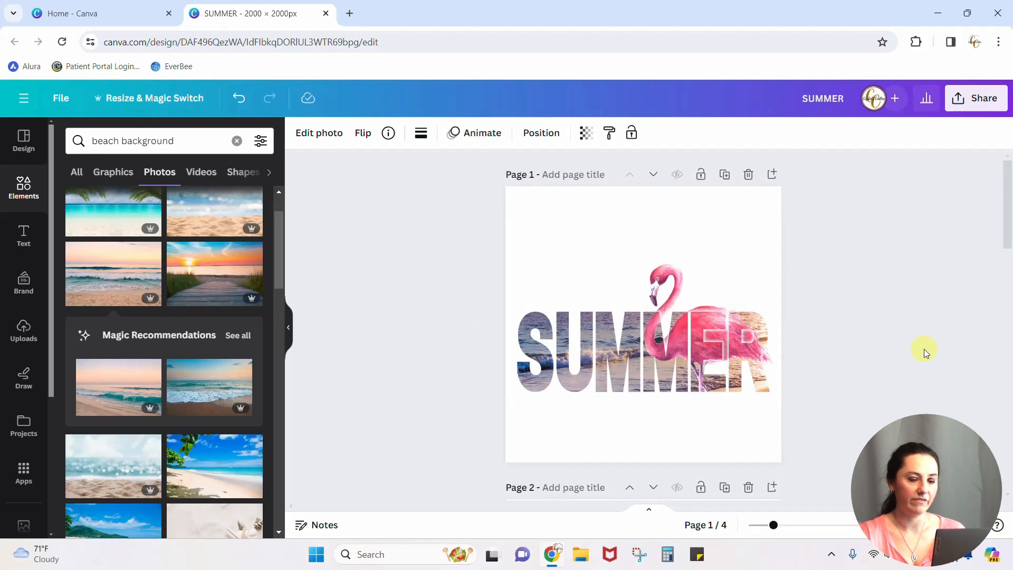
pyautogui.scroll(-10, 923, 349)
pyautogui.moveTo(701, 354); pyautogui.dragTo(674, 360)
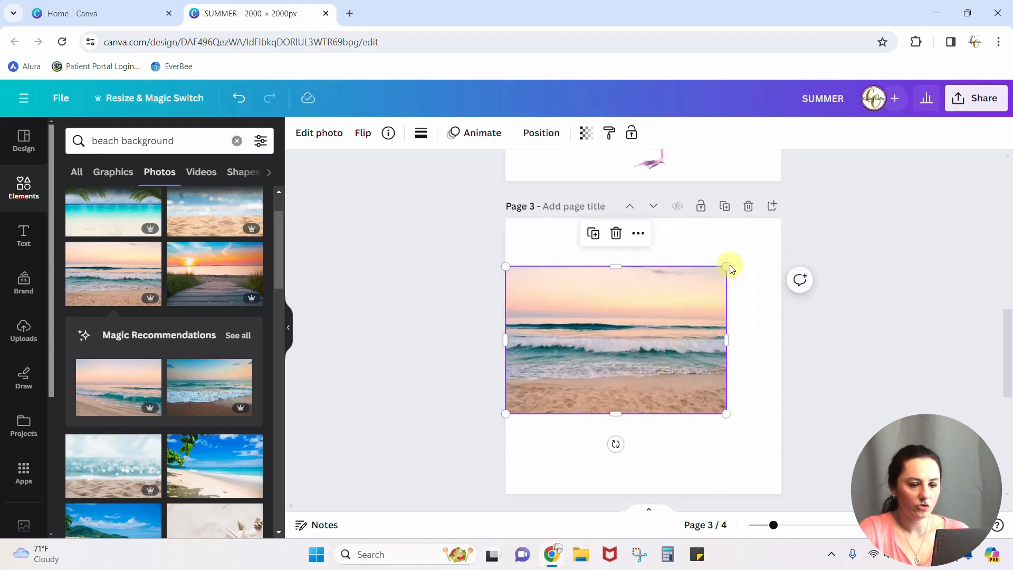
pyautogui.moveTo(728, 265); pyautogui.dragTo(831, 208)
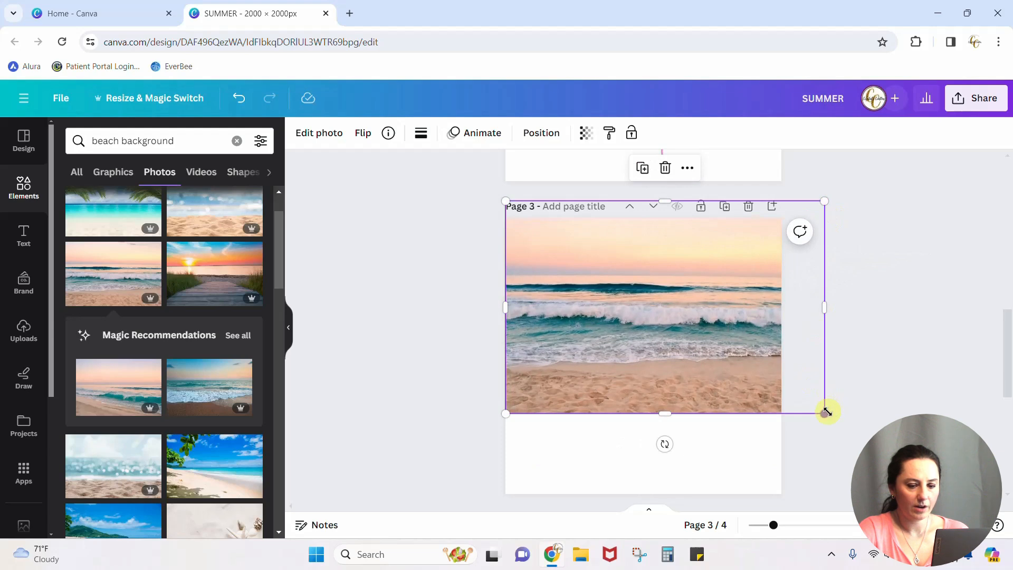
pyautogui.moveTo(826, 418); pyautogui.dragTo(984, 524)
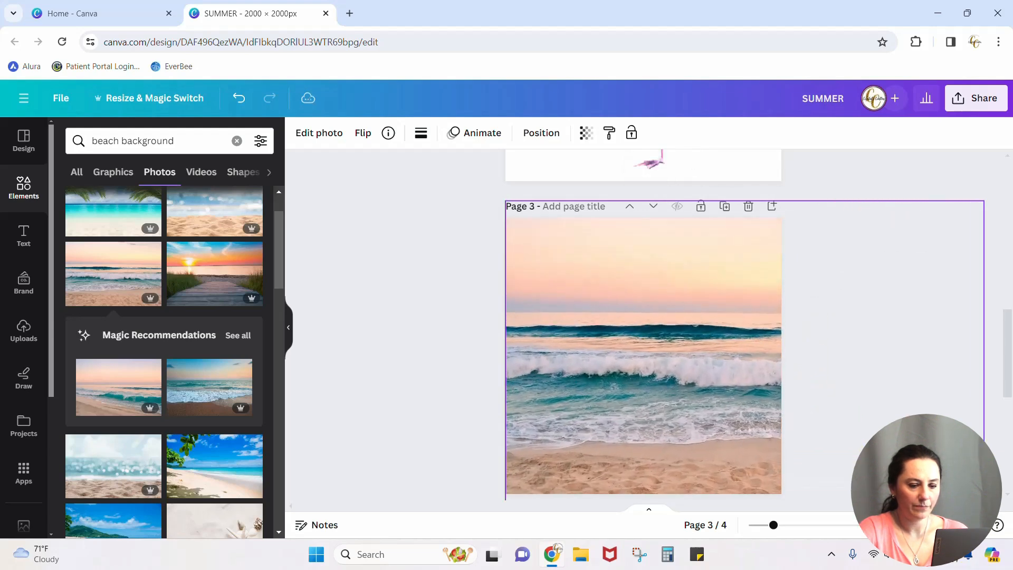
pyautogui.moveTo(690, 451); pyautogui.dragTo(590, 444)
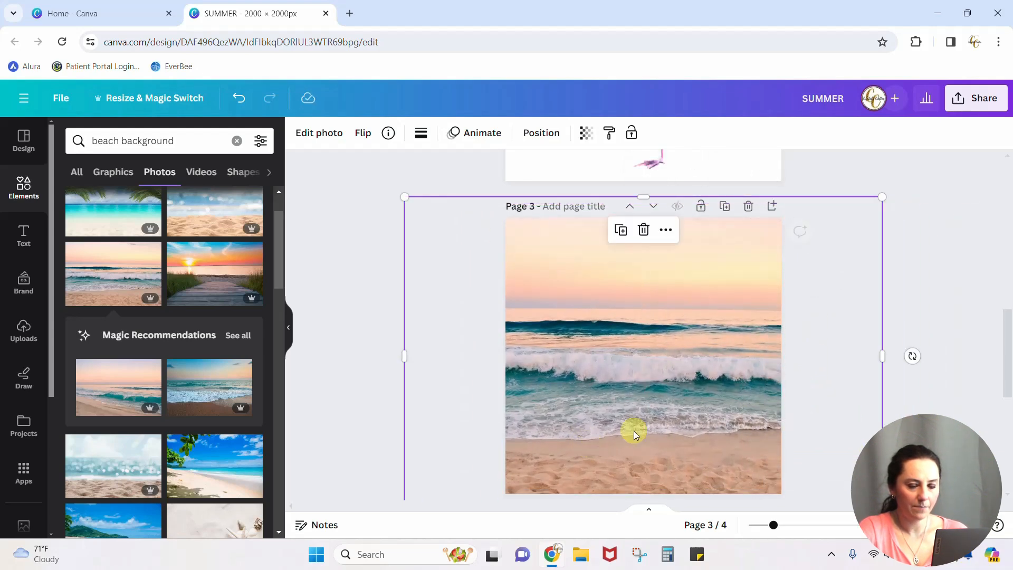
pyautogui.click(965, 321)
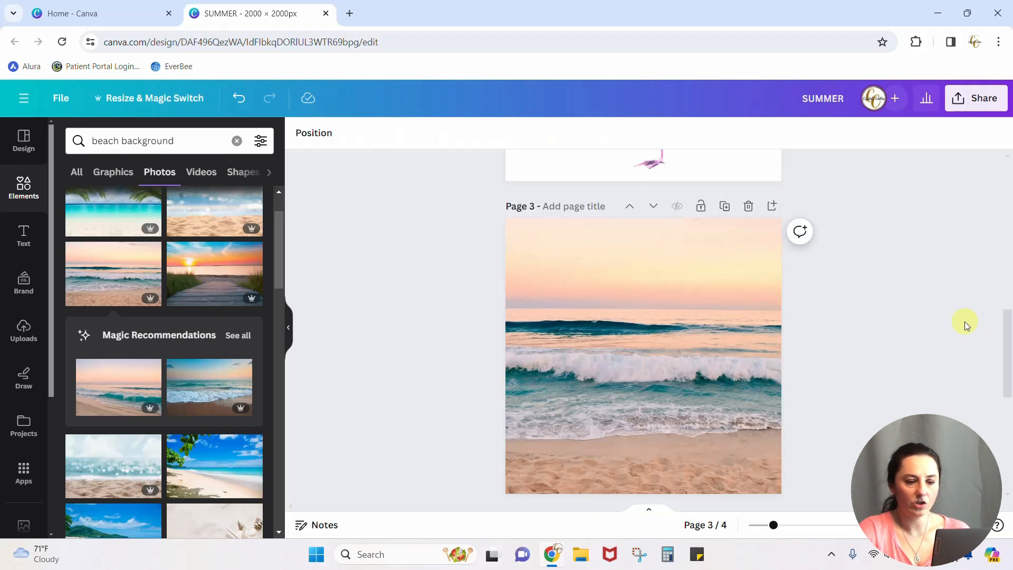
# Move the flamingo from page 2 onto page 3 and shrink it to about 40% of the page width, standing on the sand right of centre
pyautogui.click(656, 162)
pyautogui.moveTo(657, 179); pyautogui.dragTo(707, 459)
pyautogui.scroll(-2, 730, 245)
pyautogui.moveTo(761, 168); pyautogui.dragTo(735, 211)
pyautogui.moveTo(671, 283); pyautogui.dragTo(714, 267)
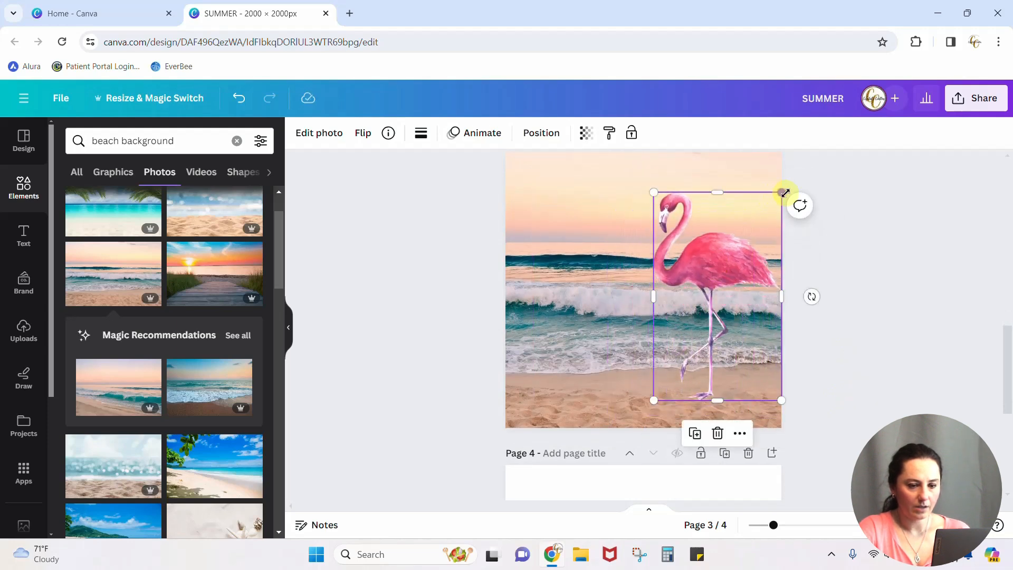
pyautogui.moveTo(783, 193); pyautogui.dragTo(761, 211)
pyautogui.moveTo(712, 276); pyautogui.dragTo(709, 268)
pyautogui.click(878, 288)
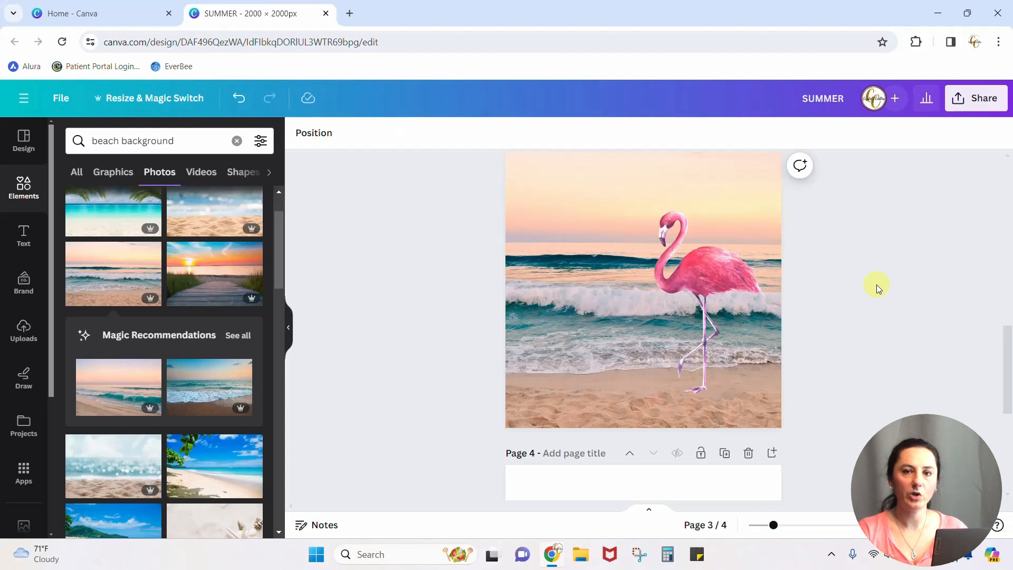
# Duplicate page 3 and delete the flamingo and the beach photo from the copy to leave it blank
pyautogui.scroll(1, 876, 284)
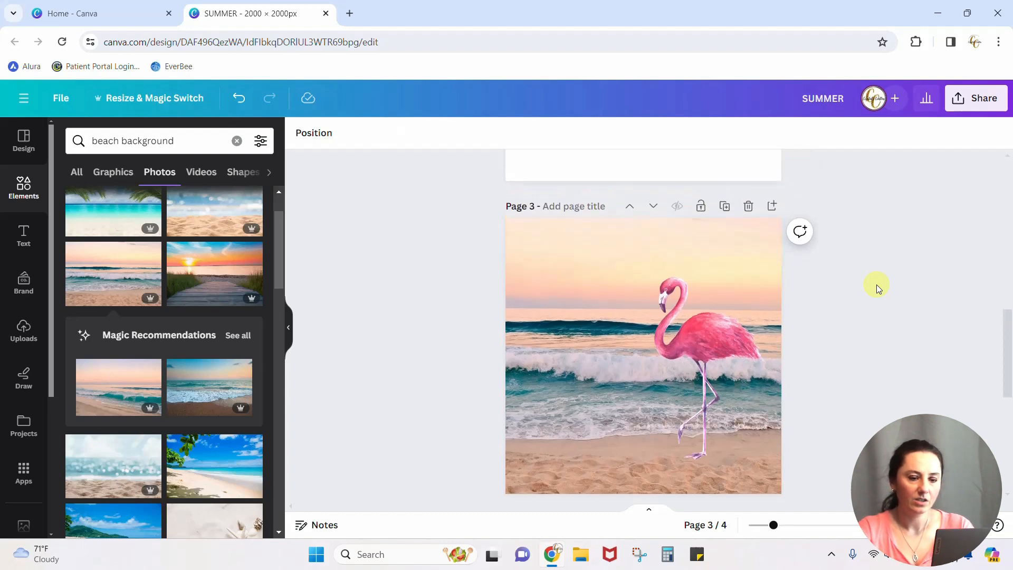
pyautogui.click(723, 206)
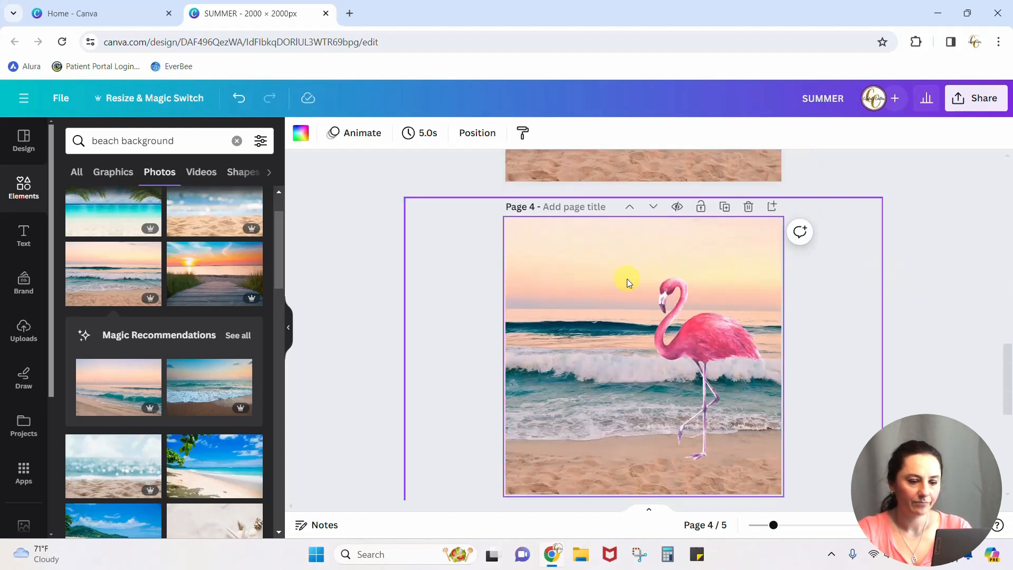
pyautogui.click(700, 328)
pyautogui.press('Delete')
pyautogui.click(678, 331)
pyautogui.press('Delete')
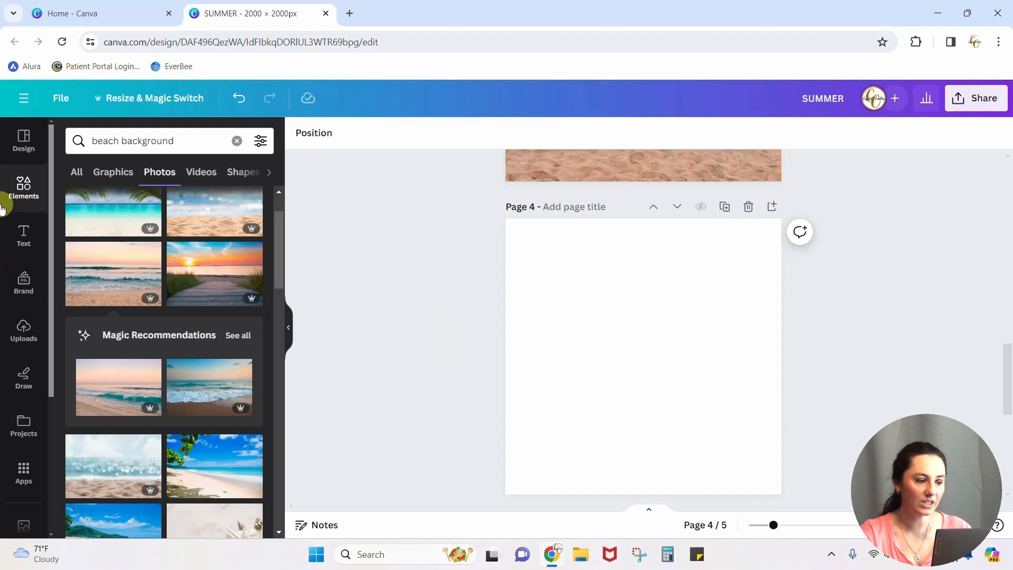
# Search the elements library for "S Frame" and insert the bold S letter frame onto blank page 4
pyautogui.click(237, 141)
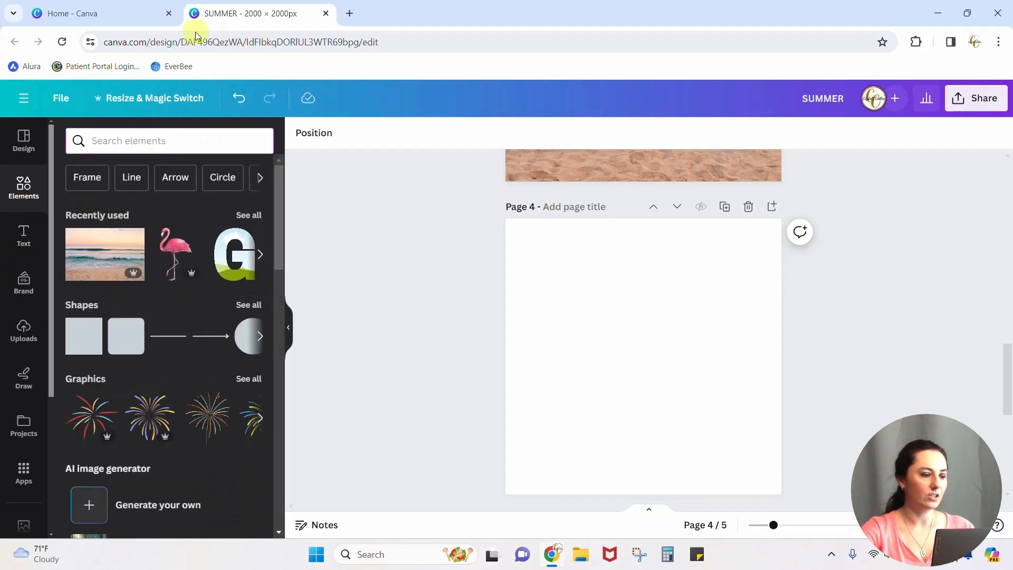
pyautogui.click(178, 143)
pyautogui.write('S Fram')
pyautogui.press('Return')
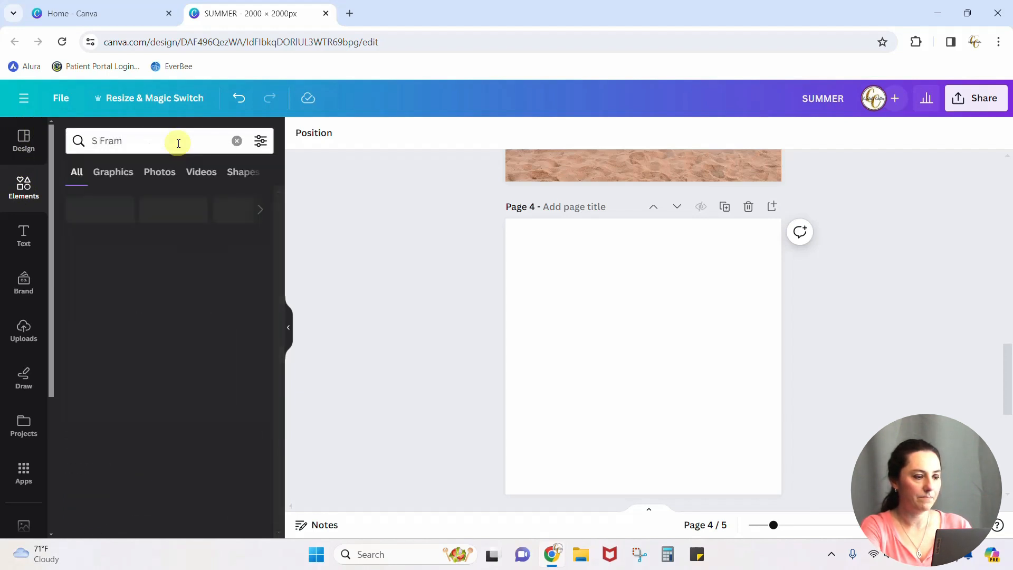
pyautogui.write('e')
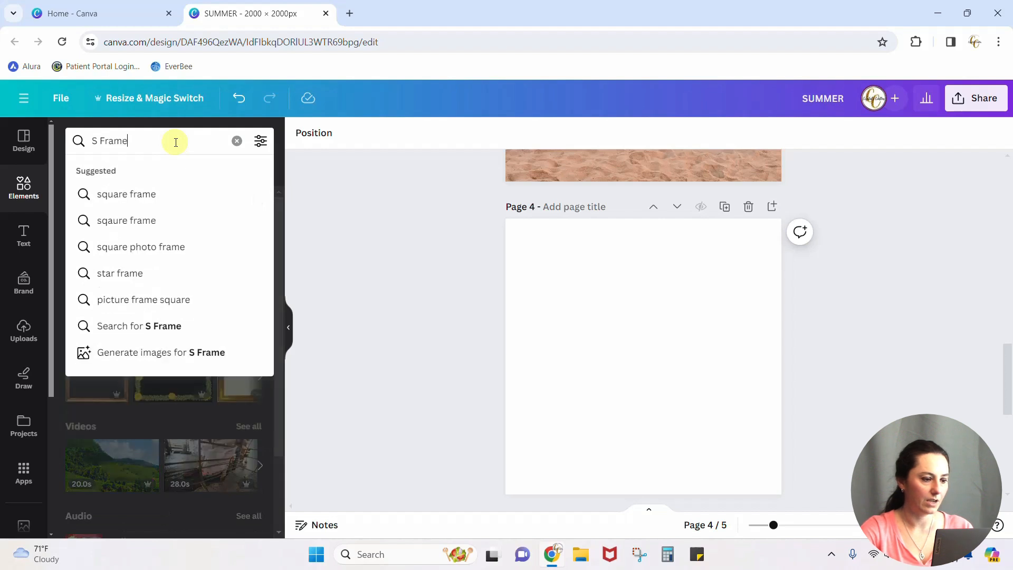
pyautogui.press('Return')
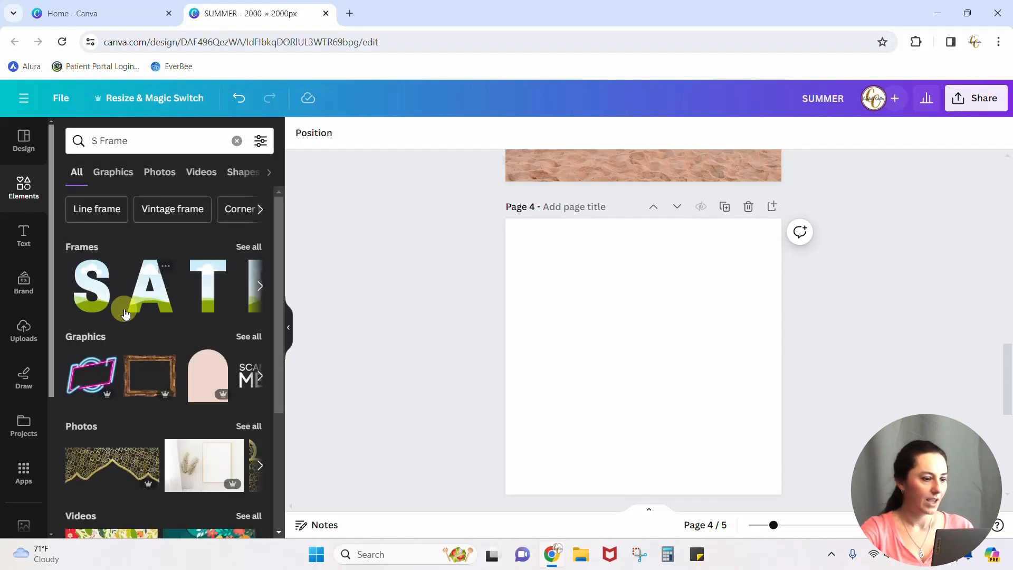
pyautogui.click(105, 301)
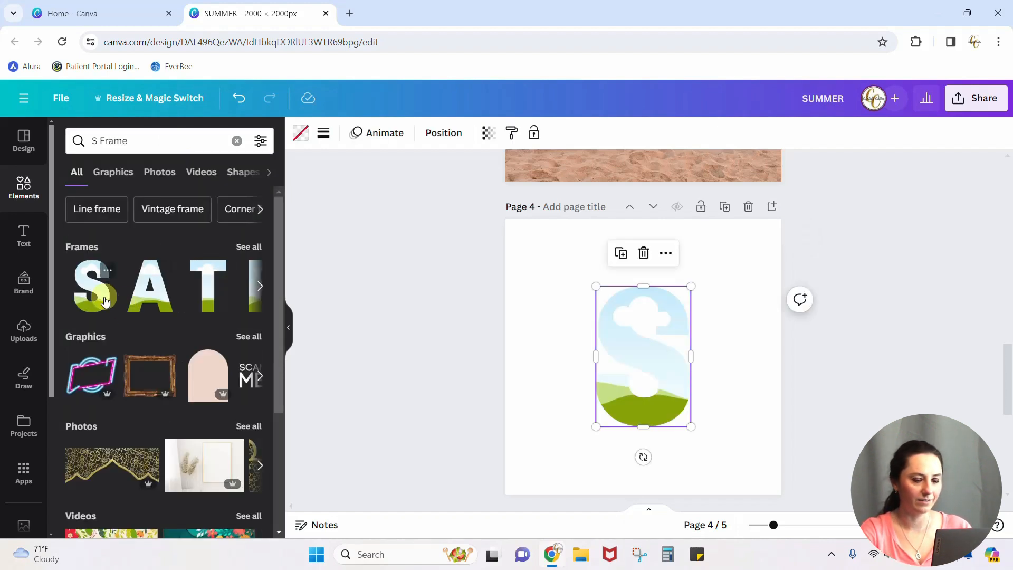
# Search the elements library for "u Frame" and insert the first bold U letter frame onto page 4
pyautogui.click(97, 142)
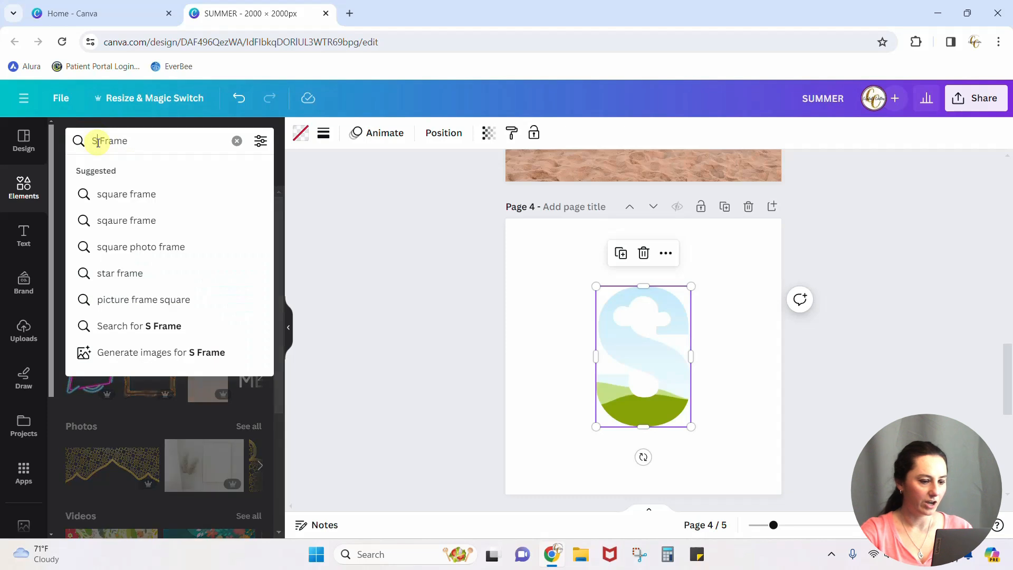
pyautogui.press('BackSpace')
pyautogui.write('u')
pyautogui.press('Return')
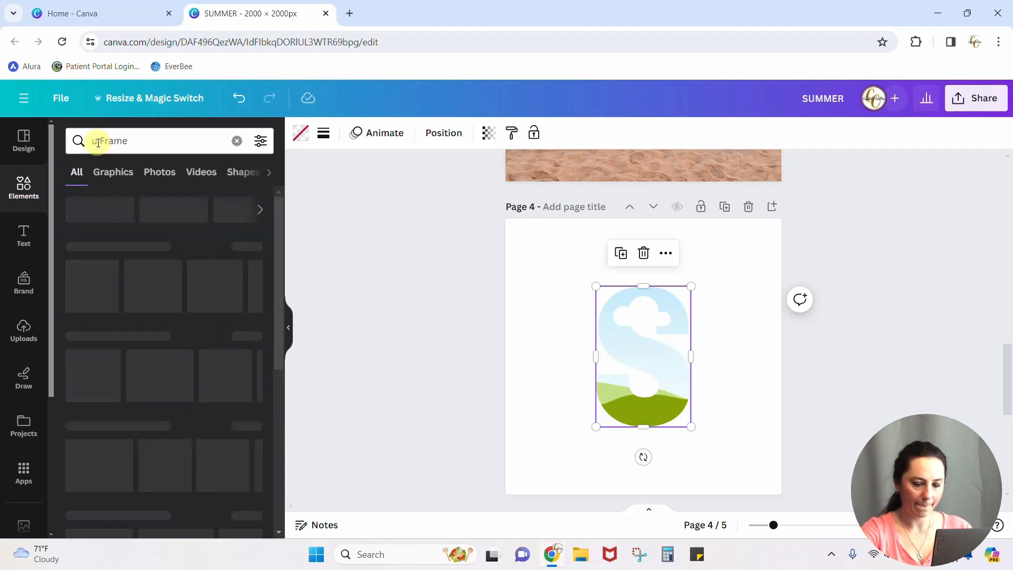
pyautogui.click(91, 306)
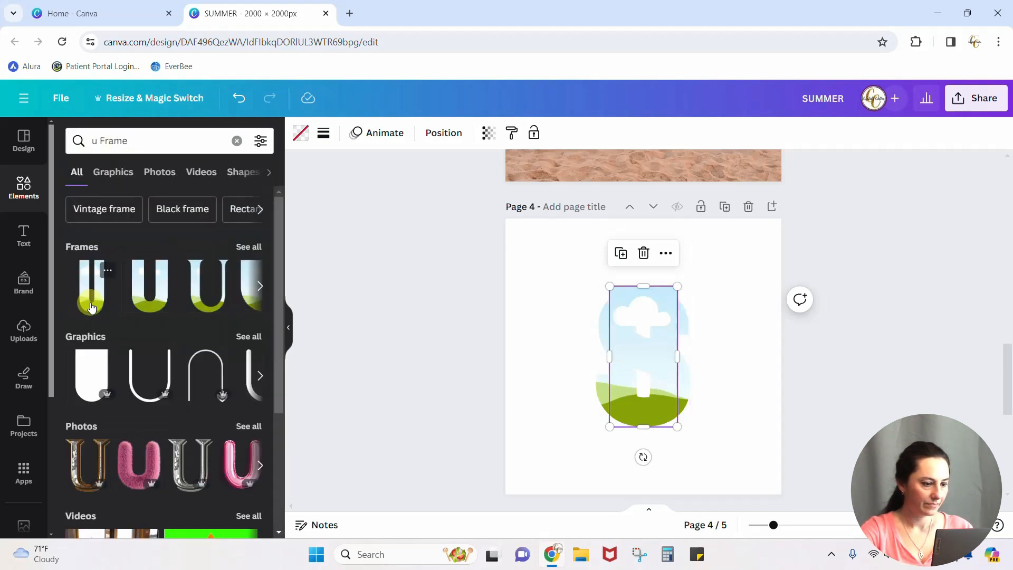
# Search the elements library for "m Frame" and insert the first bold M letter frame onto page 4
pyautogui.click(96, 141)
pyautogui.press('BackSpace')
pyautogui.press('BackSpace')
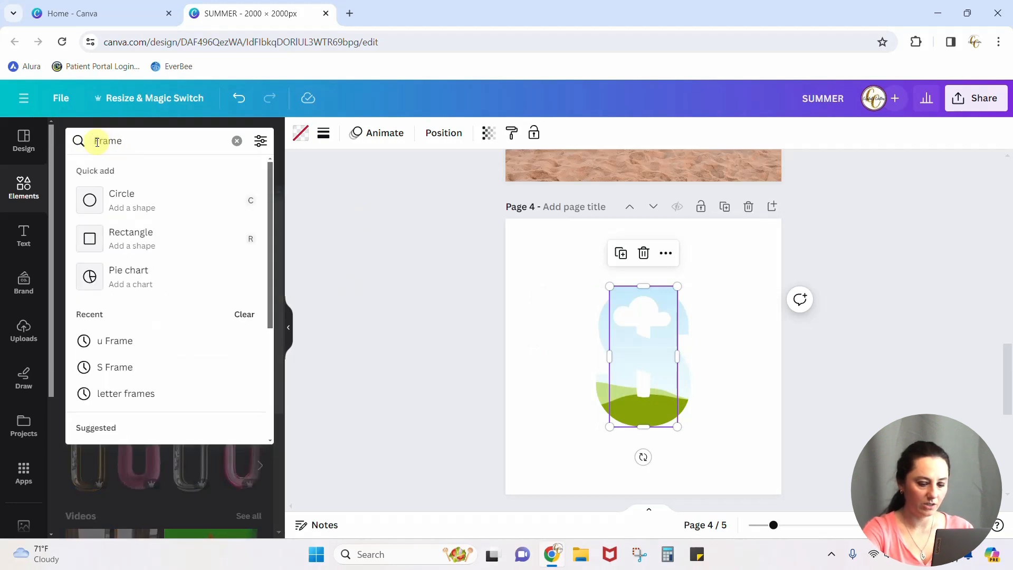
pyautogui.write('m')
pyautogui.press('Return')
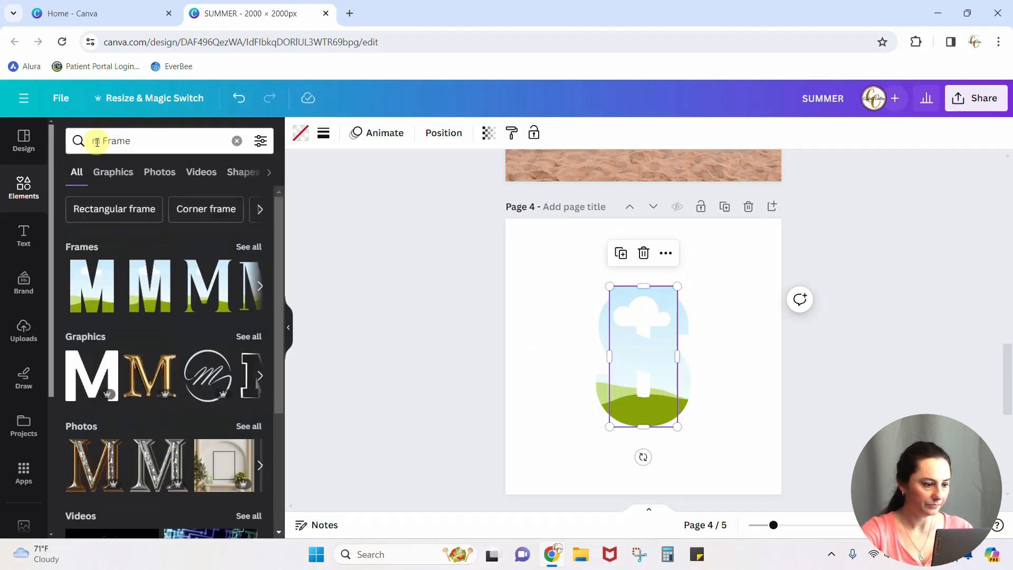
# Search the elements library for "e Frame" to find a bold E letter frame
pyautogui.click(103, 141)
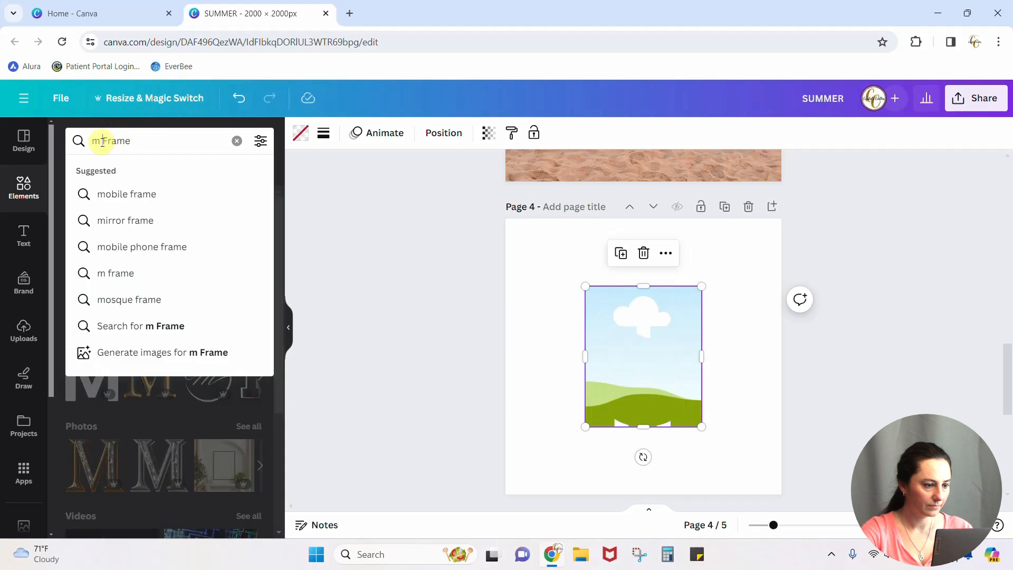
pyautogui.press('BackSpace')
pyautogui.write('e')
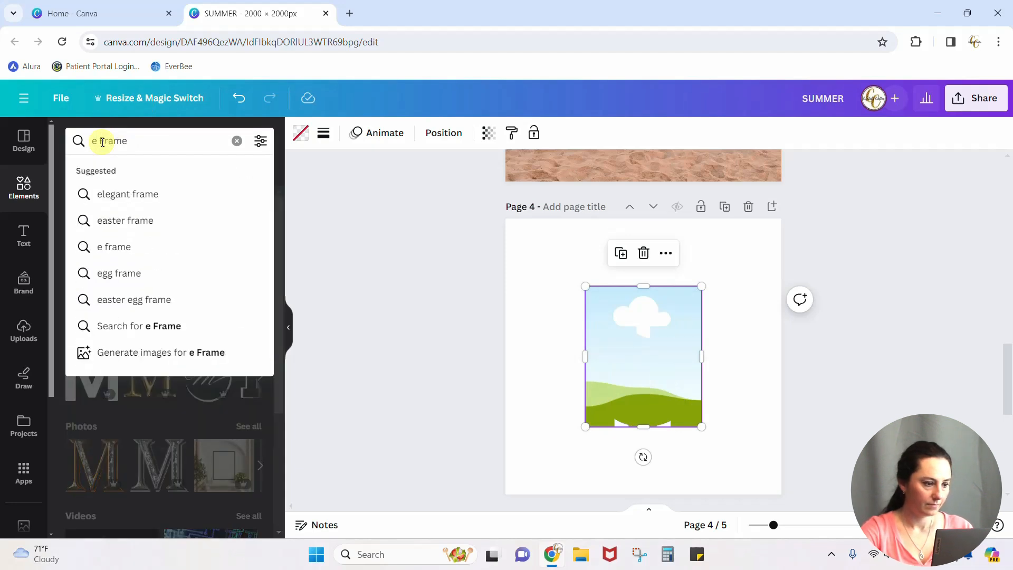
pyautogui.press('Return')
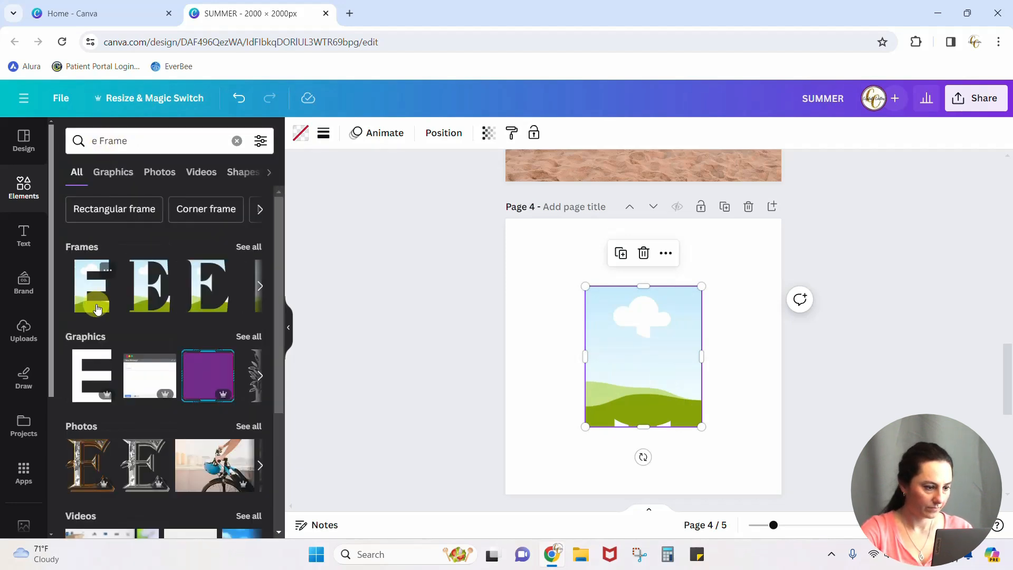
# Search the elements library for "r Frame" and insert the first bold R letter frame onto page 4, leaving it deselected
pyautogui.click(97, 142)
pyautogui.press('BackSpace')
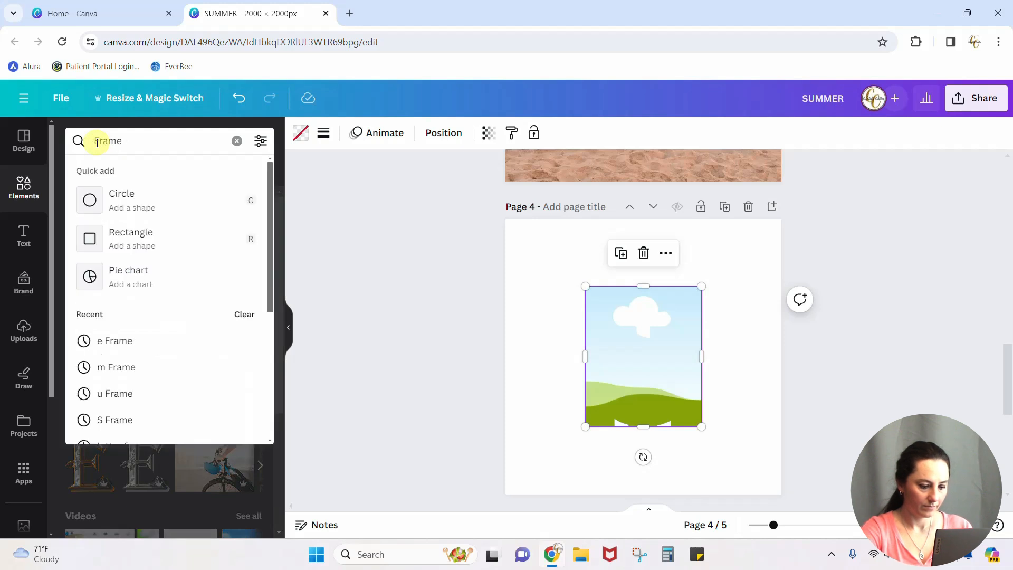
pyautogui.write('r')
pyautogui.press('Return')
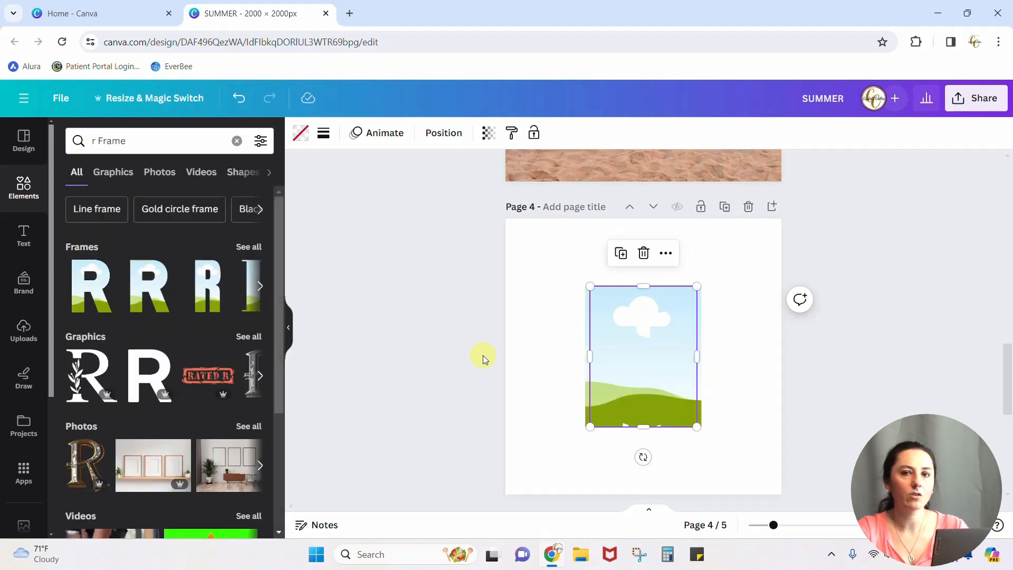
pyautogui.click(664, 396)
pyautogui.click(736, 427)
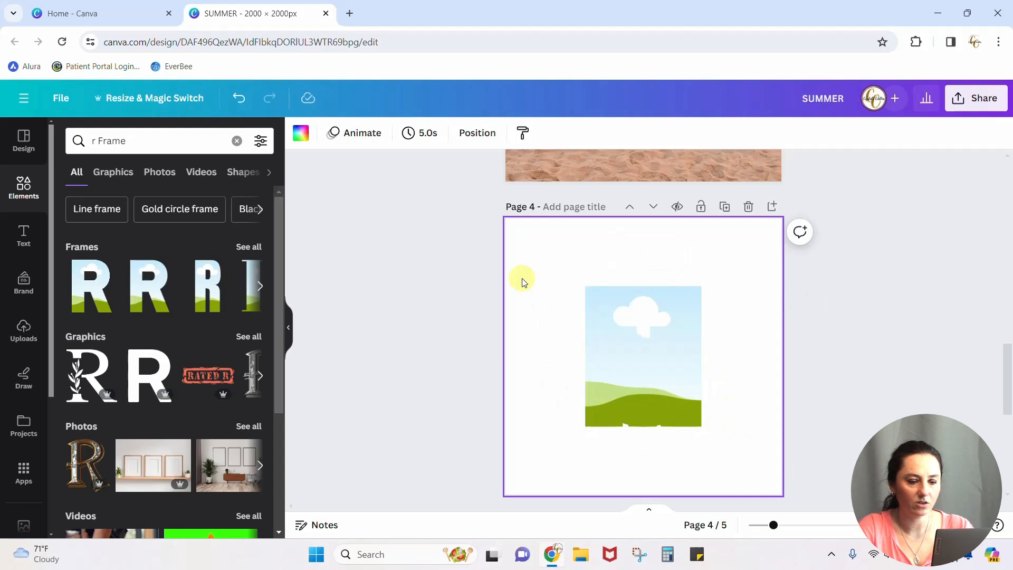
# Scale all the stacked letter frames on page 4 down together and pull the U, M and R apart from the S
pyautogui.moveTo(539, 246); pyautogui.dragTo(745, 473)
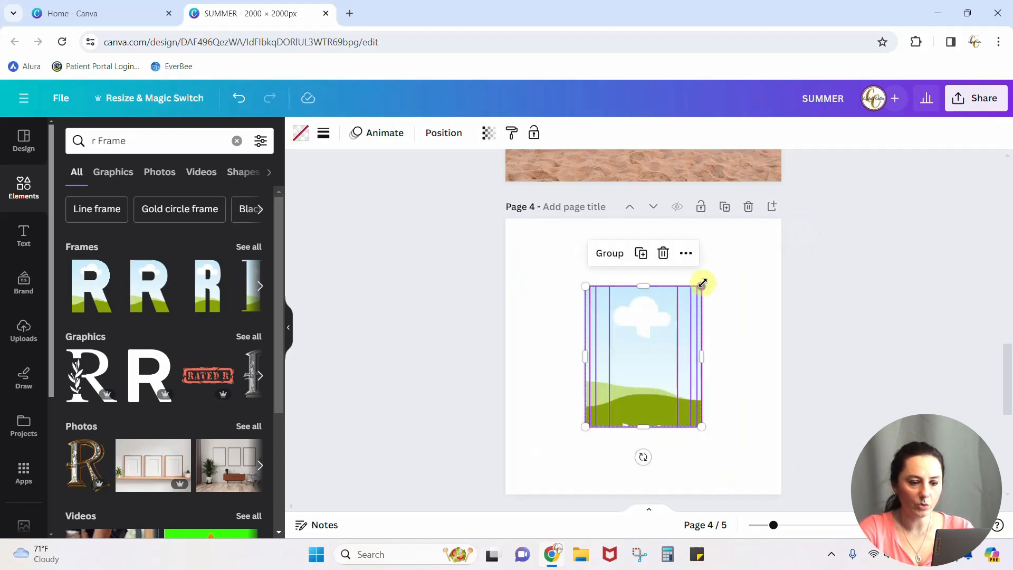
pyautogui.moveTo(701, 285); pyautogui.dragTo(629, 372)
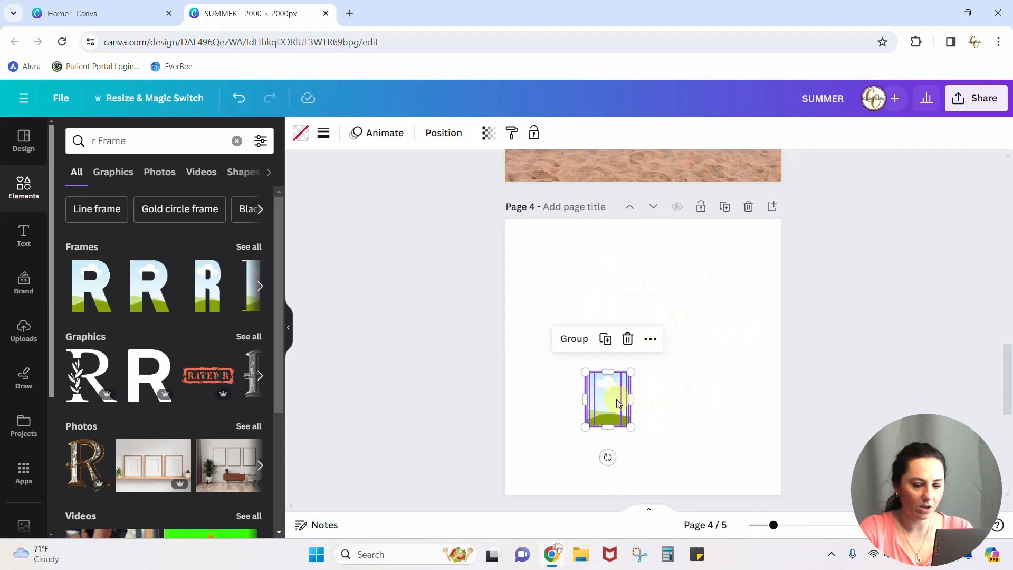
pyautogui.click(602, 408)
pyautogui.moveTo(601, 405); pyautogui.dragTo(531, 352)
pyautogui.click(592, 413)
pyautogui.moveTo(638, 305); pyautogui.dragTo(694, 303)
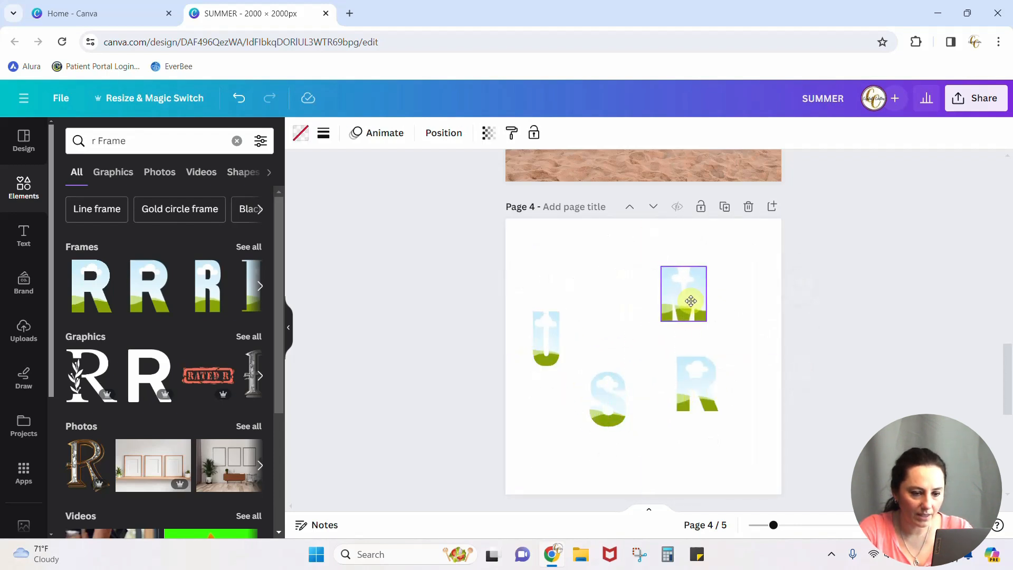
# Line up the S, U and M frames side by side in a row on page 4
pyautogui.moveTo(546, 343); pyautogui.dragTo(630, 353)
pyautogui.moveTo(609, 428); pyautogui.dragTo(558, 363)
pyautogui.moveTo(608, 401); pyautogui.dragTo(547, 331)
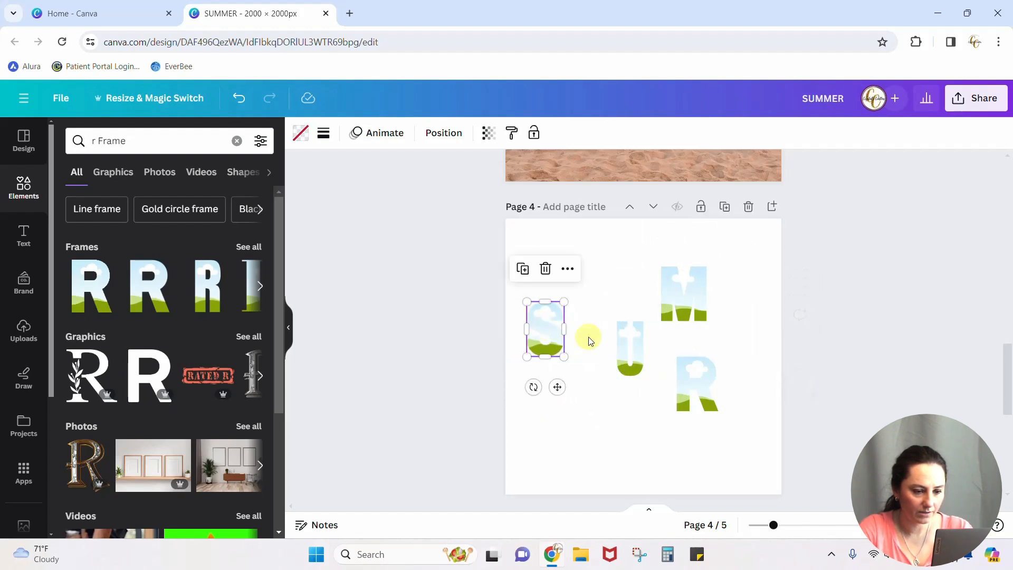
pyautogui.moveTo(628, 369); pyautogui.dragTo(582, 351)
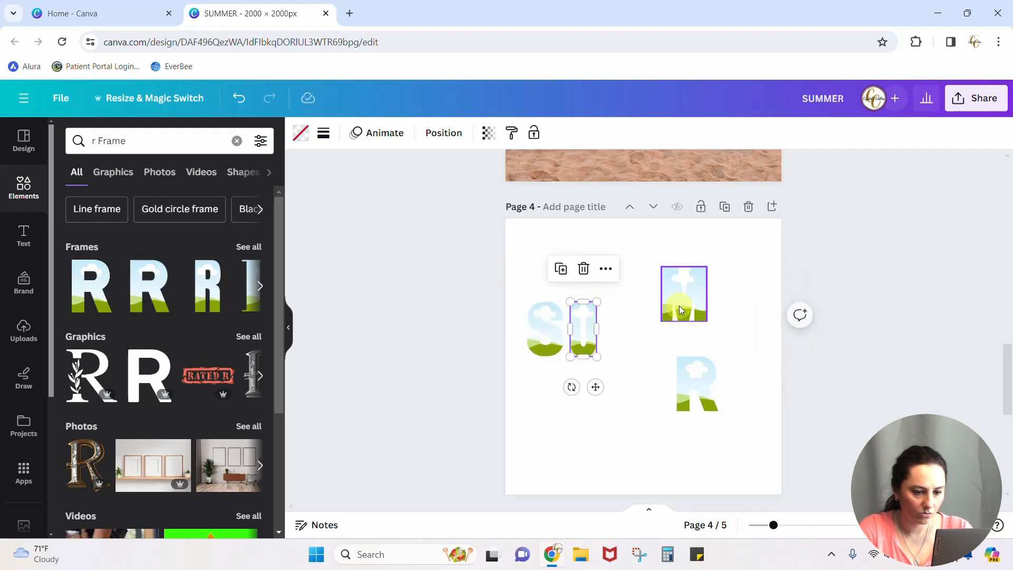
pyautogui.moveTo(686, 302); pyautogui.dragTo(628, 338)
# Duplicate the M frame, place the copy right beside the first M, and move the R to the end of the row
pyautogui.rightClick(628, 343)
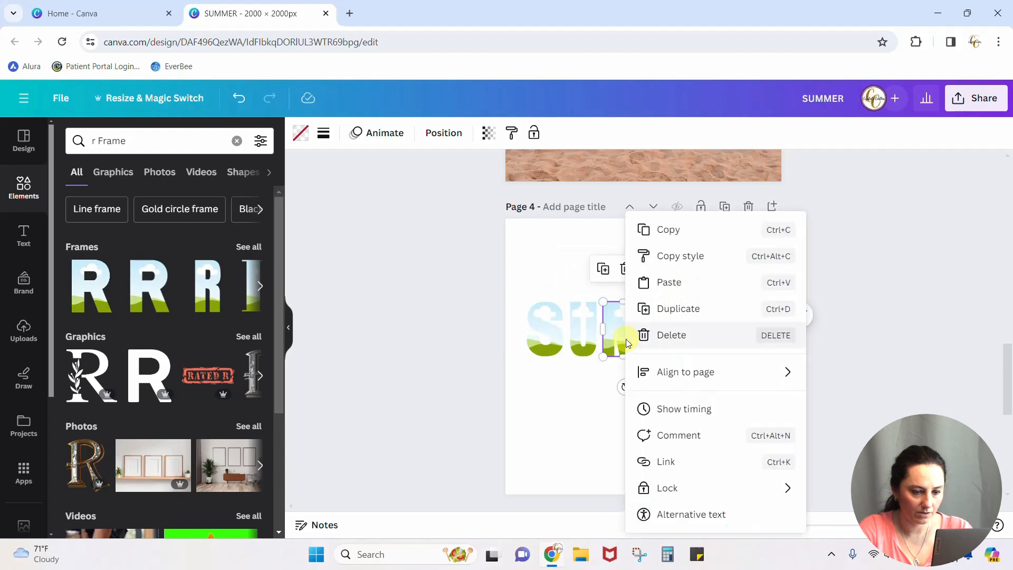
pyautogui.click(669, 308)
pyautogui.moveTo(640, 339); pyautogui.dragTo(687, 335)
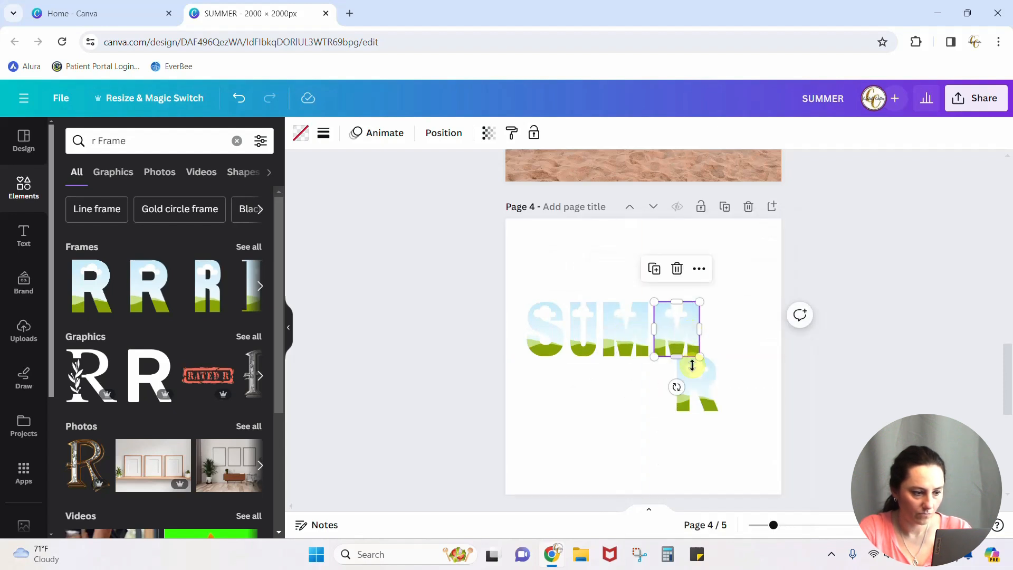
pyautogui.moveTo(685, 385); pyautogui.dragTo(742, 364)
pyautogui.click(629, 350)
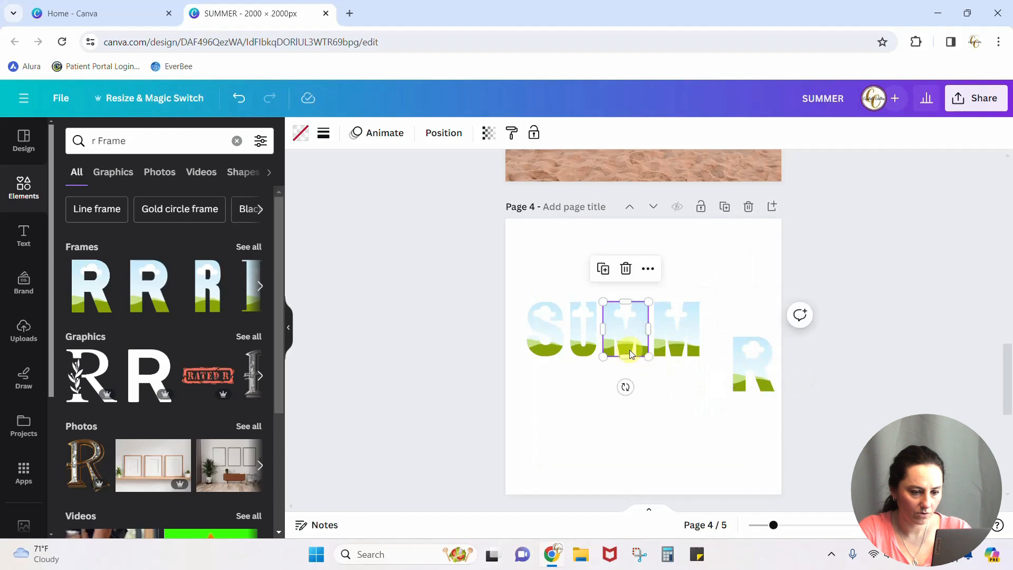
pyautogui.moveTo(628, 350); pyautogui.dragTo(623, 376)
pyautogui.click(677, 332)
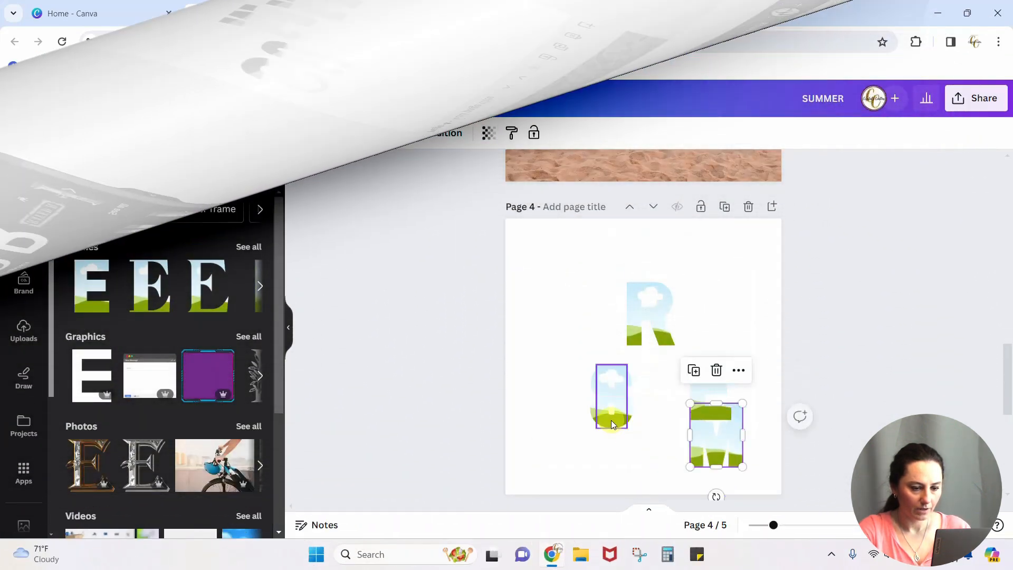
# Arrange the S, U and M frames in an evenly spaced, aligned row, setting the E and R aside on page 4
pyautogui.moveTo(560, 332); pyautogui.dragTo(550, 361)
pyautogui.moveTo(717, 394); pyautogui.dragTo(743, 319)
pyautogui.moveTo(705, 390); pyautogui.dragTo(565, 325)
pyautogui.moveTo(664, 311); pyautogui.dragTo(603, 441)
pyautogui.moveTo(726, 456); pyautogui.dragTo(640, 366)
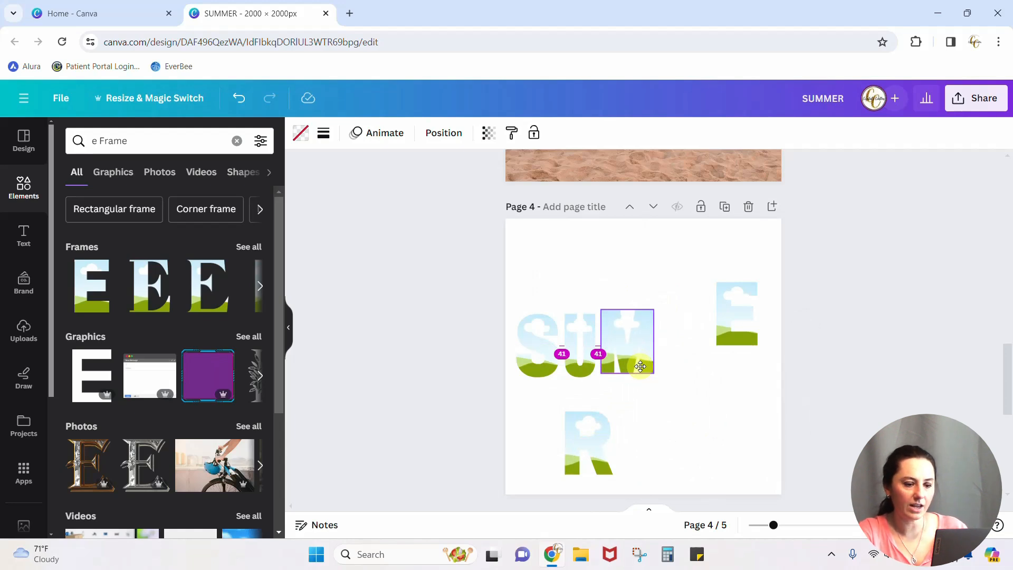
pyautogui.moveTo(639, 366); pyautogui.dragTo(641, 367)
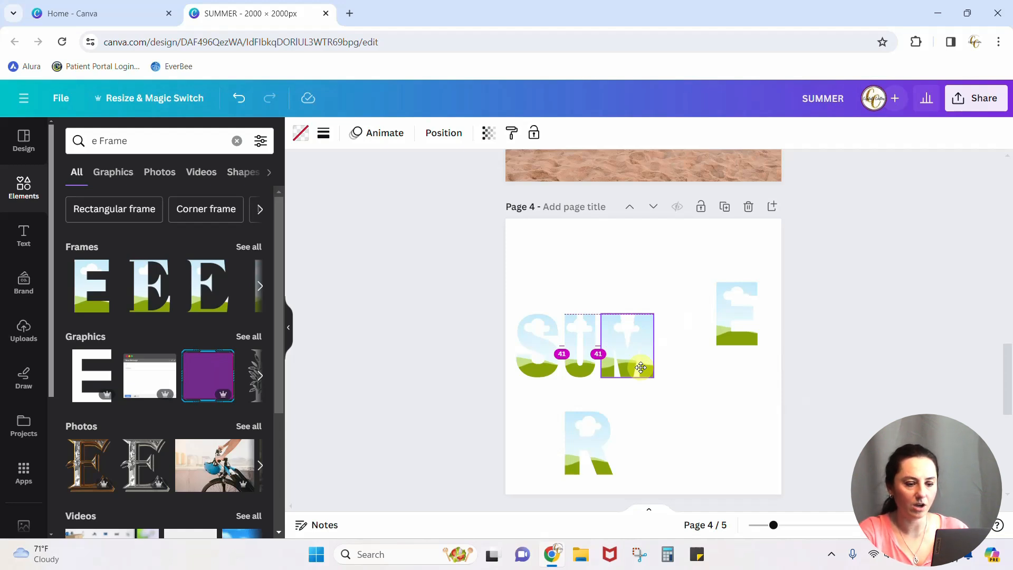
pyautogui.moveTo(641, 367); pyautogui.dragTo(641, 368)
# Duplicate the M frame and complete the word SUMMER by placing the second M, E and R in line with equal gaps
pyautogui.rightClick(623, 370)
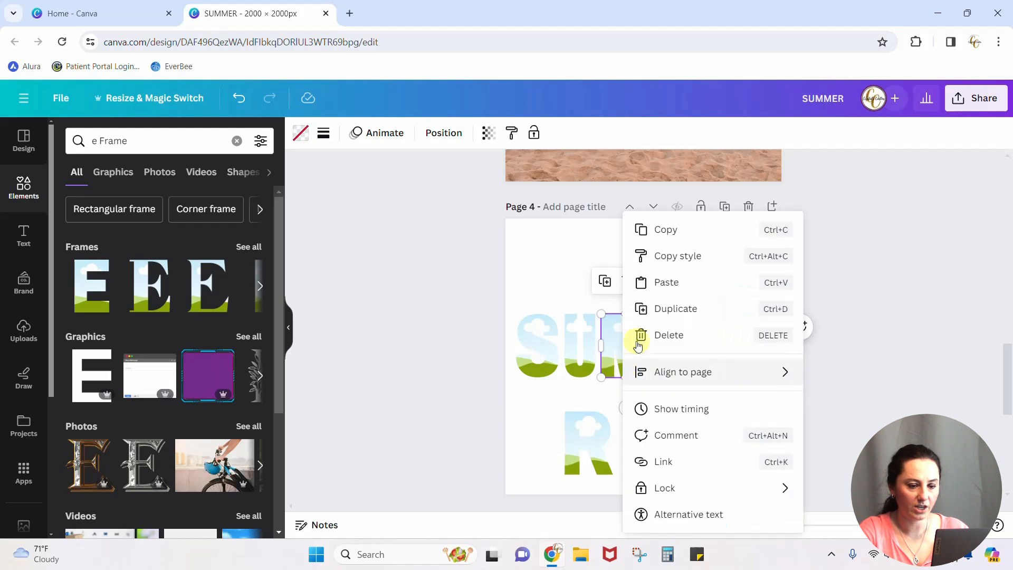
pyautogui.click(666, 310)
pyautogui.moveTo(737, 340); pyautogui.dragTo(701, 461)
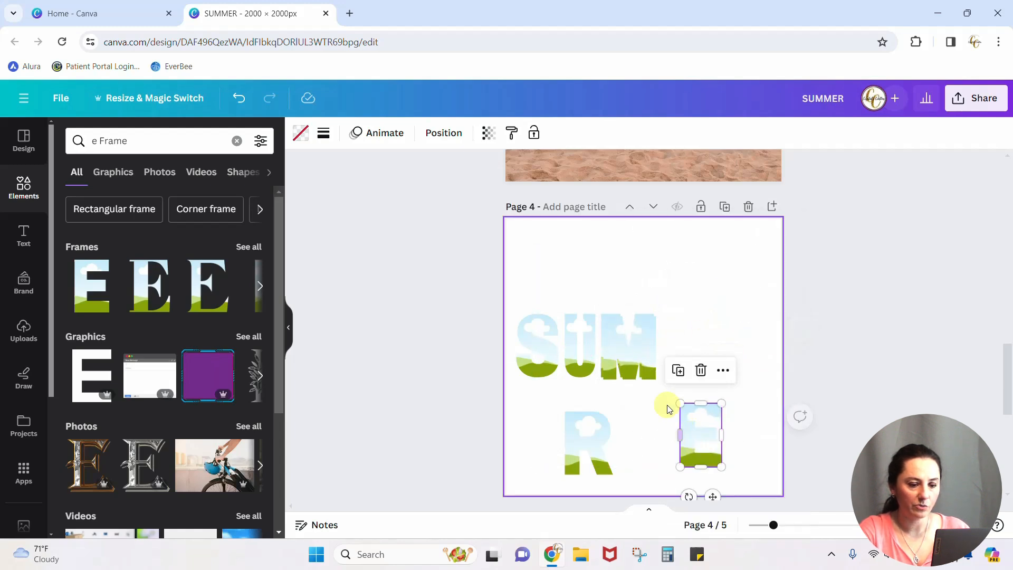
pyautogui.moveTo(630, 358); pyautogui.dragTo(681, 356)
pyautogui.click(691, 449)
pyautogui.moveTo(691, 449); pyautogui.dragTo(727, 354)
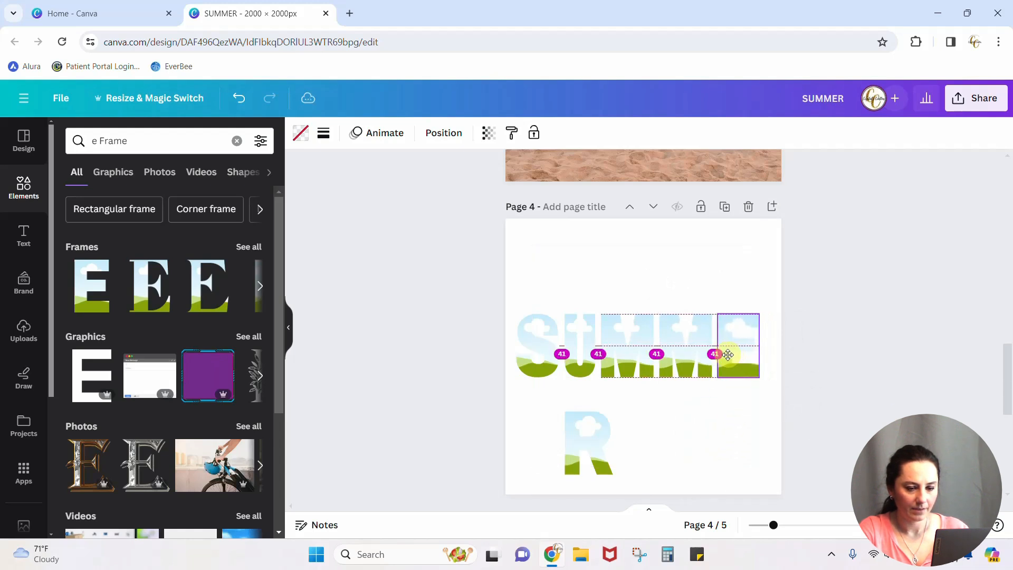
pyautogui.moveTo(591, 454); pyautogui.dragTo(790, 357)
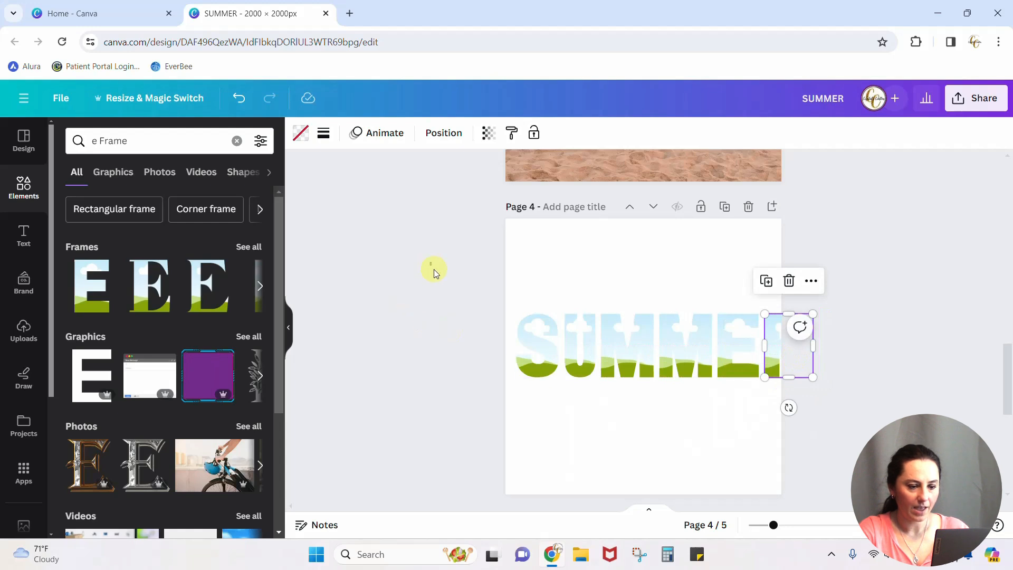
# Scale all six letter frames together to fit the page width, centre them horizontally, and stretch them taller
pyautogui.moveTo(430, 262); pyautogui.dragTo(892, 441)
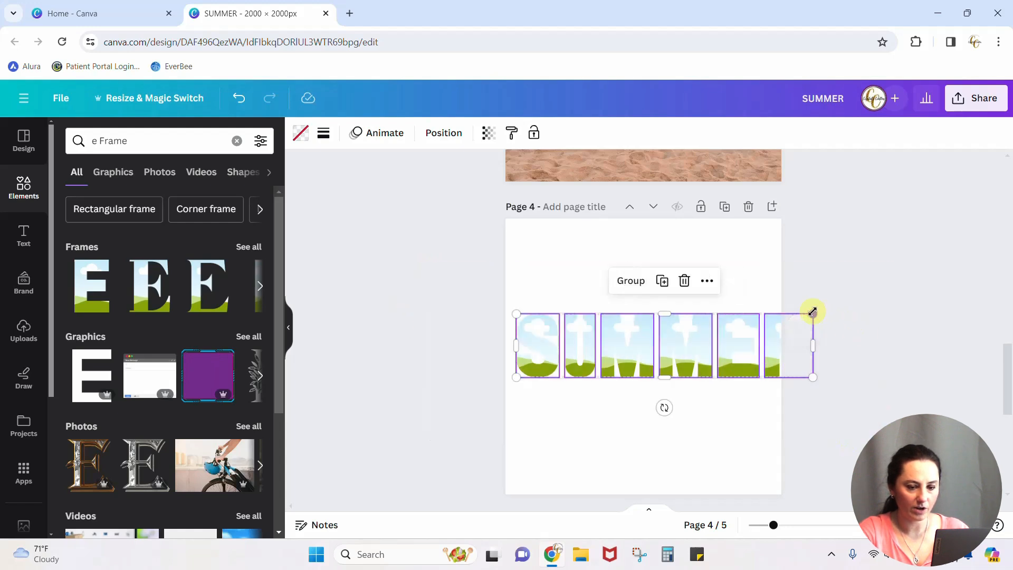
pyautogui.moveTo(813, 312); pyautogui.dragTo(772, 323)
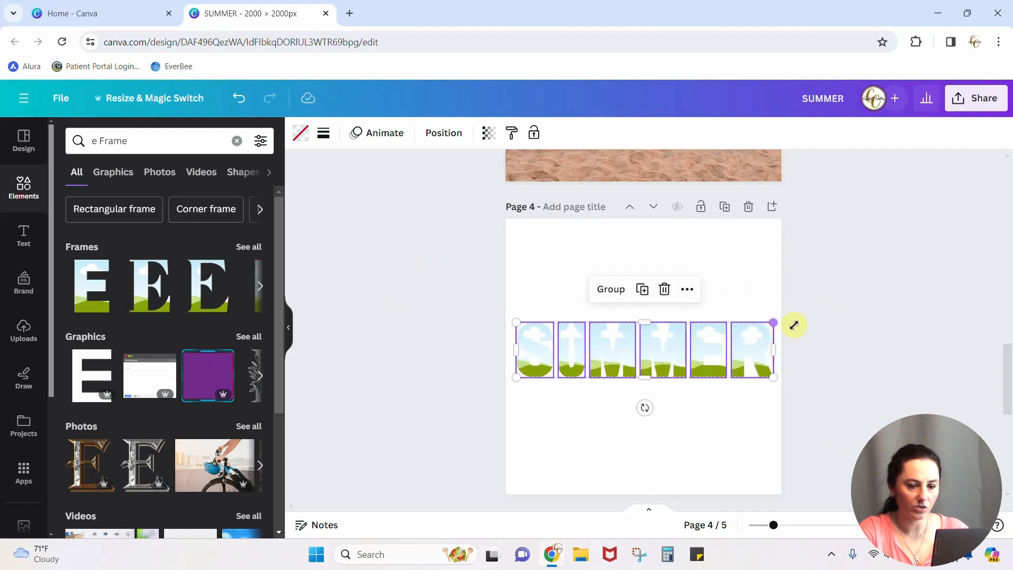
pyautogui.moveTo(691, 362); pyautogui.dragTo(696, 332)
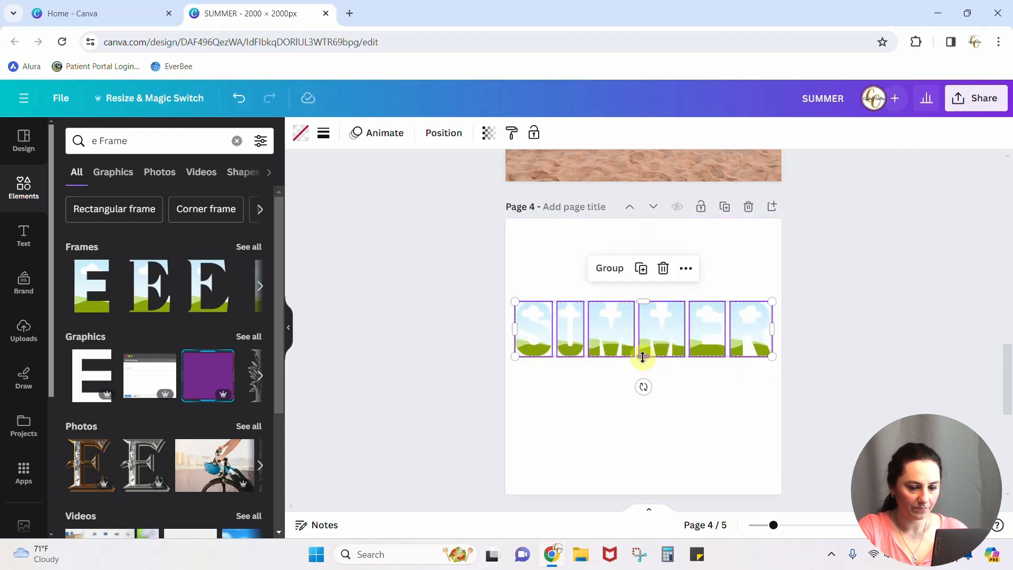
pyautogui.moveTo(643, 356); pyautogui.dragTo(643, 406)
pyautogui.click(818, 409)
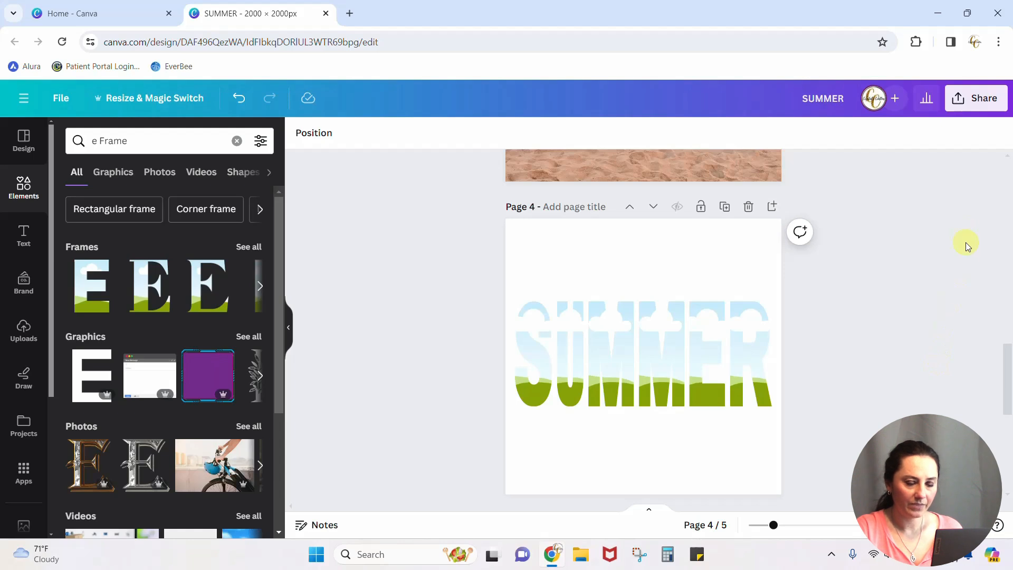
# Check the finished SUMMER design on page 1 and shift the flamingo on page 3 slightly right and down to match
pyautogui.scroll(5, 954, 302)
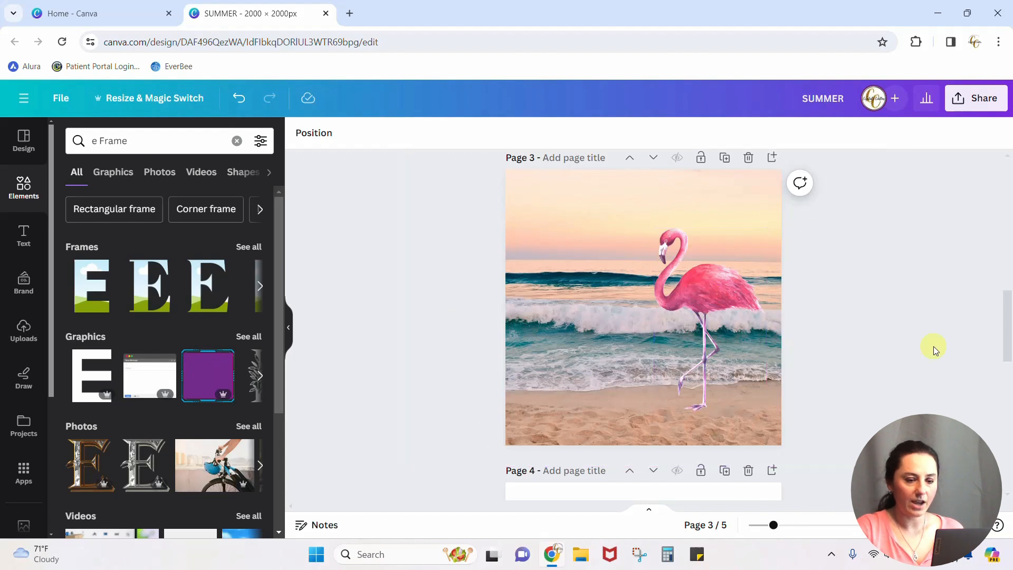
pyautogui.moveTo(715, 292)
pyautogui.mouseDown()
pyautogui.moveTo(949, 290)
pyautogui.moveTo(911, 302)
pyautogui.moveTo(700, 294)
pyautogui.moveTo(715, 296)
pyautogui.mouseUp()
pyautogui.scroll(10, 865, 310)
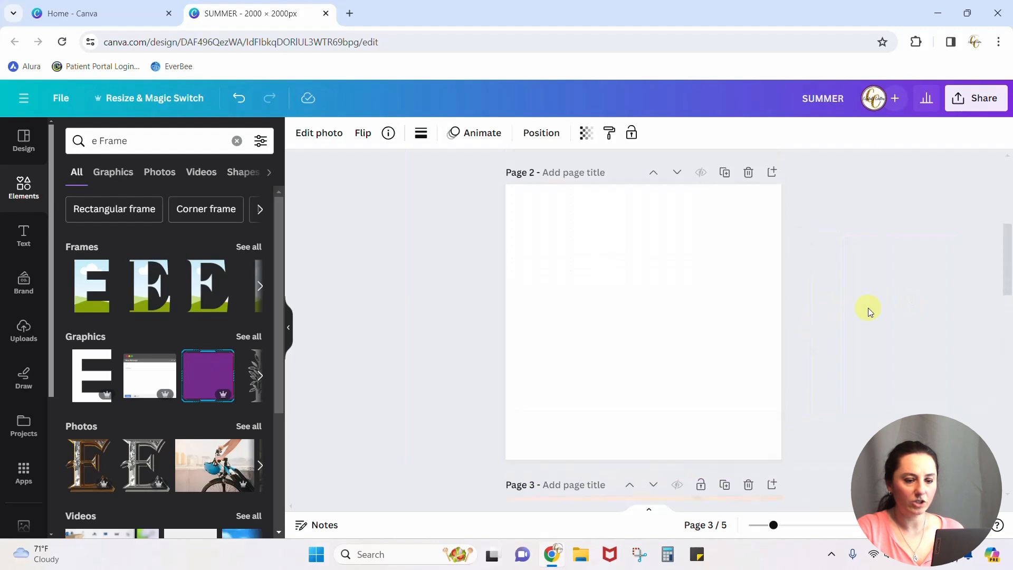
pyautogui.scroll(1, 869, 311)
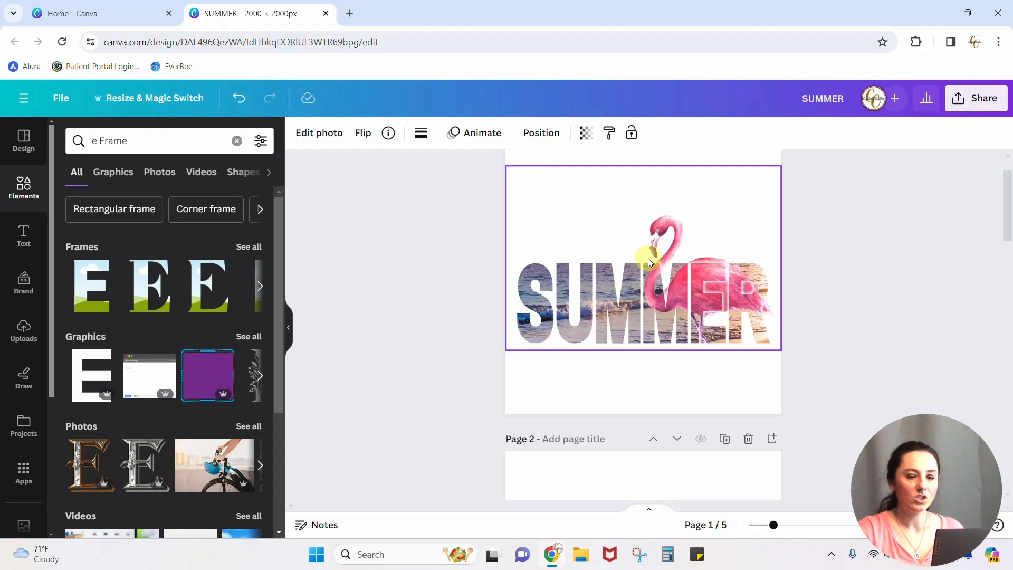
pyautogui.scroll(-9, 647, 258)
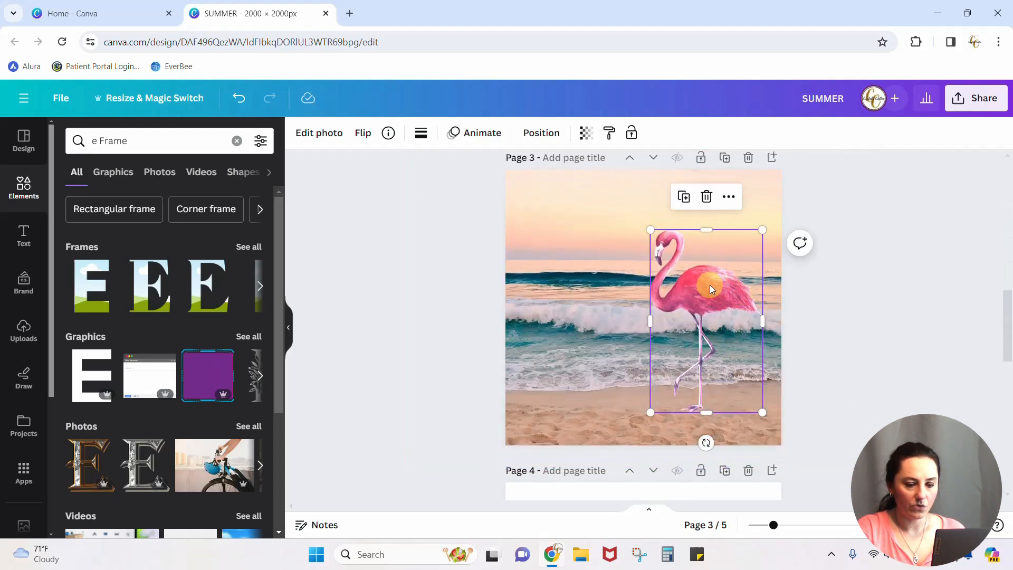
pyautogui.moveTo(710, 285); pyautogui.dragTo(718, 287)
pyautogui.click(885, 323)
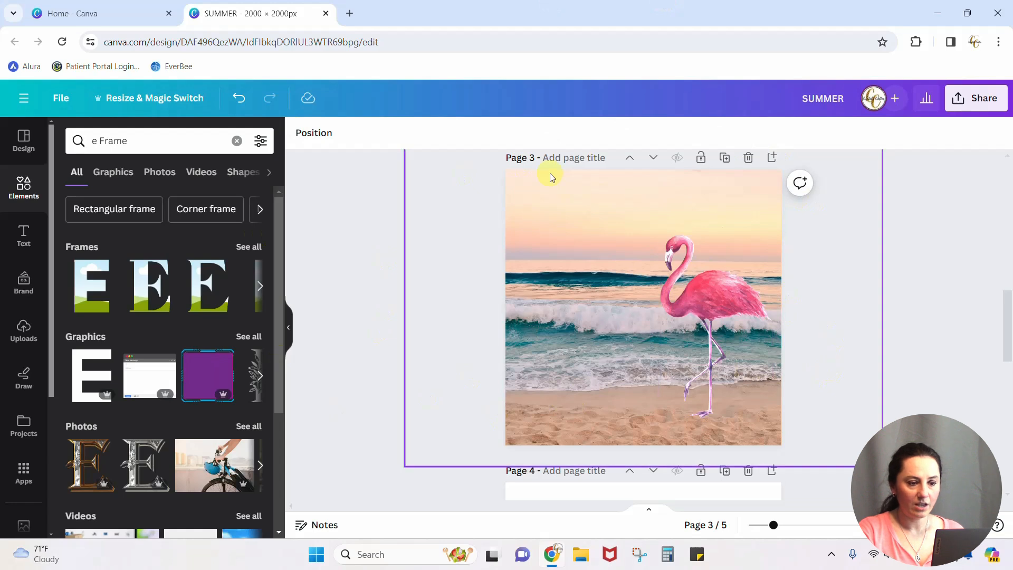
# Download only page 3, the flamingo beach image, as a PNG at 2,000 × 2,000 px
pyautogui.click(978, 100)
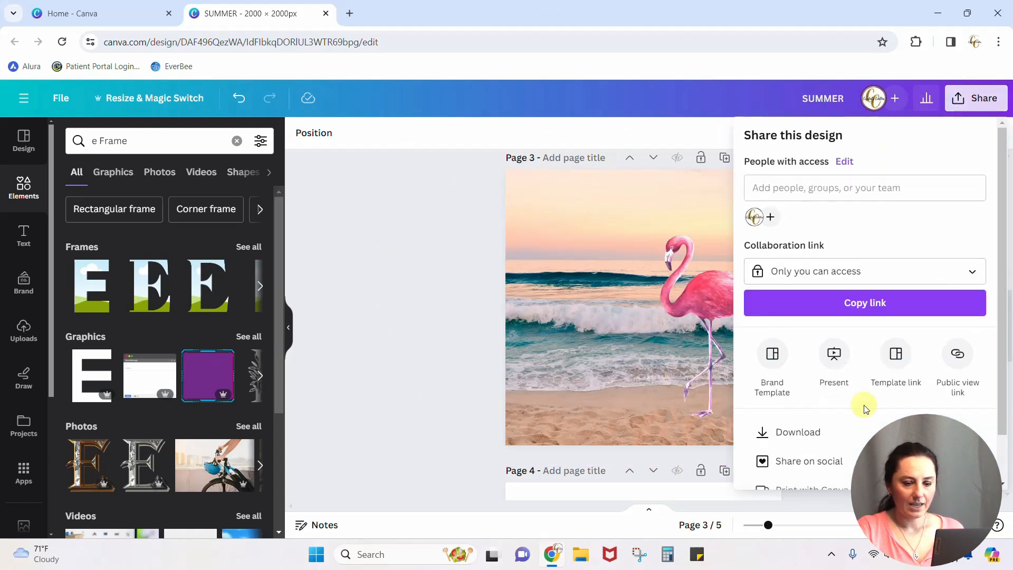
pyautogui.click(831, 431)
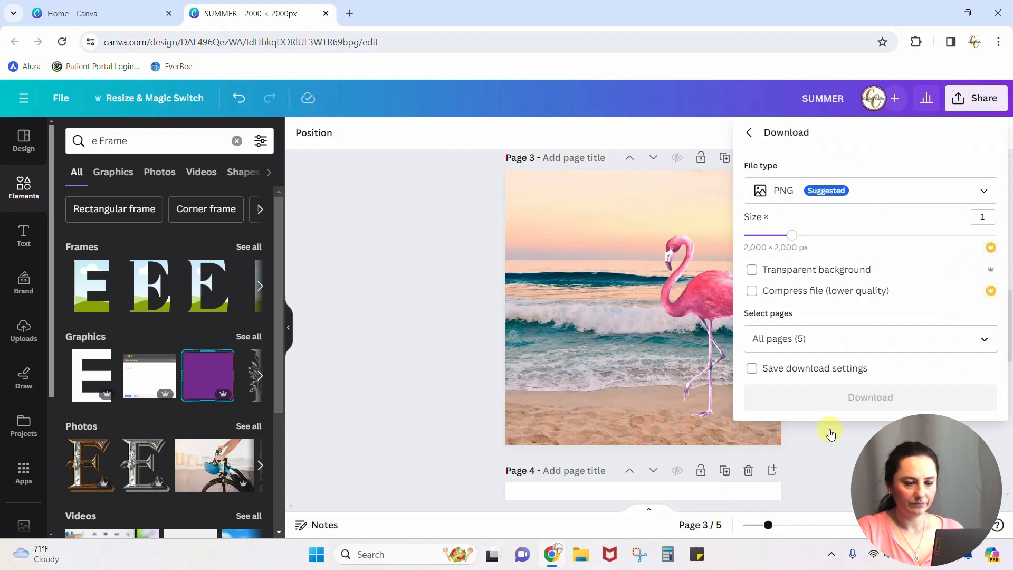
pyautogui.click(821, 335)
pyautogui.click(821, 332)
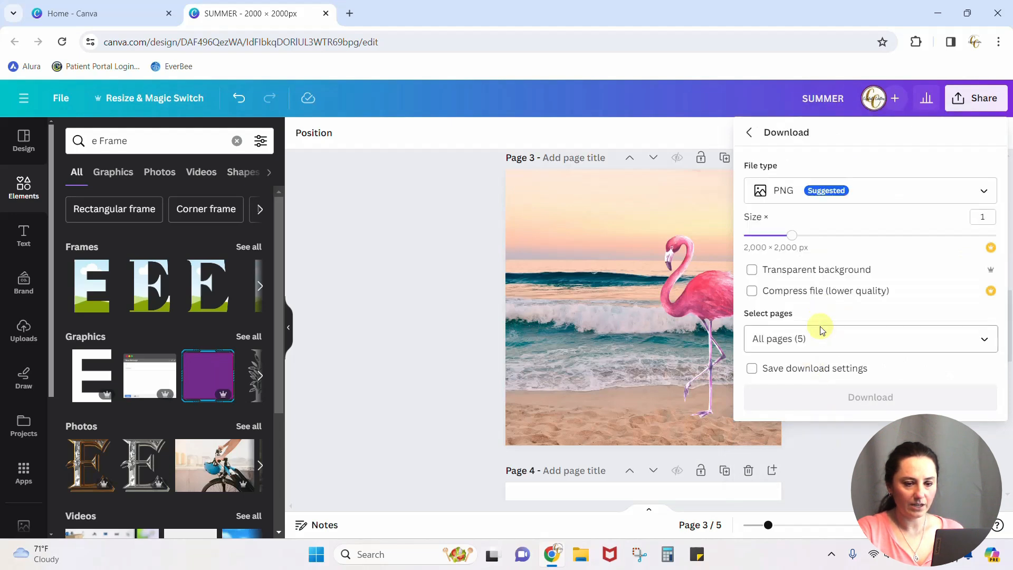
pyautogui.click(851, 340)
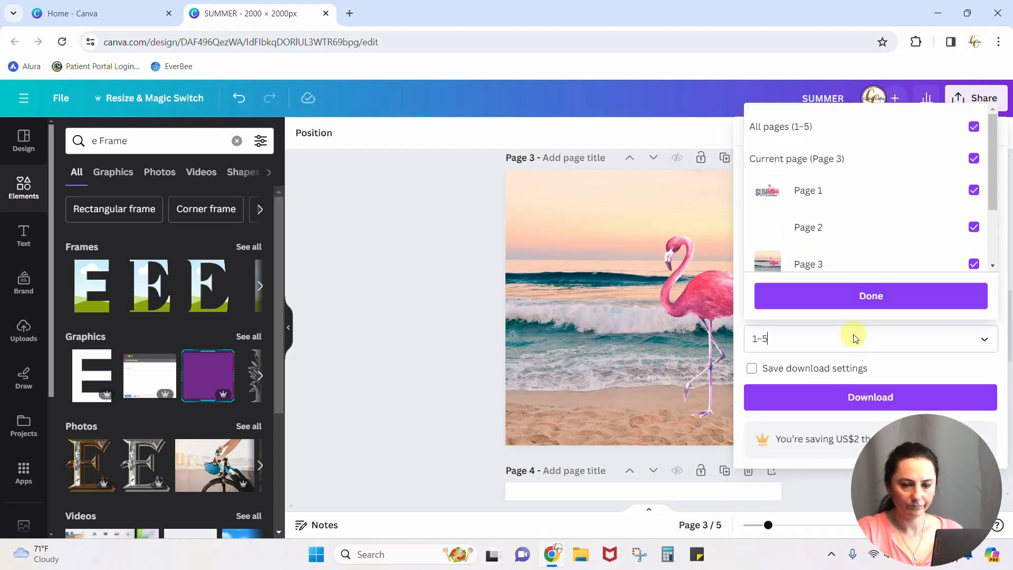
pyautogui.click(974, 127)
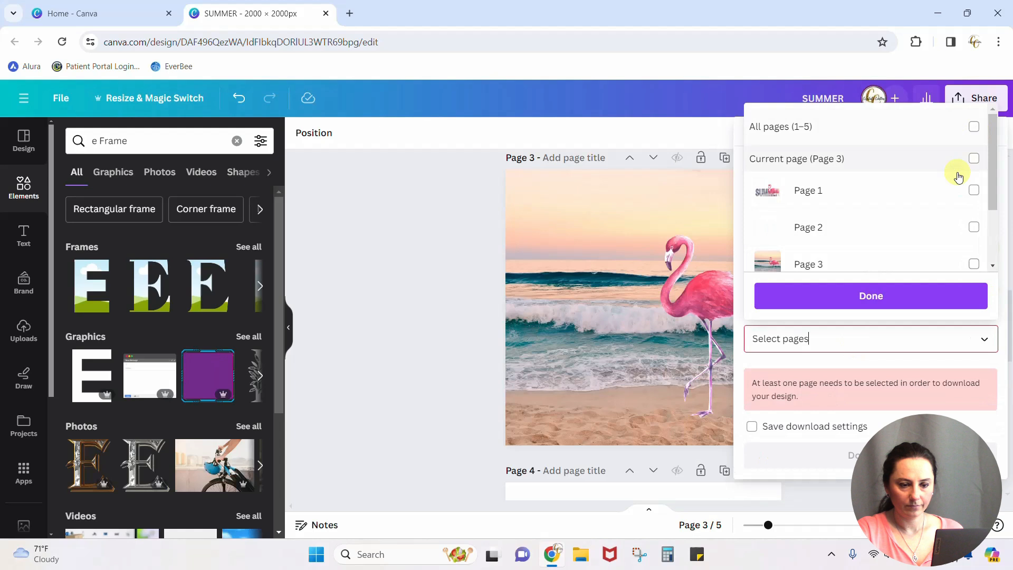
pyautogui.click(972, 263)
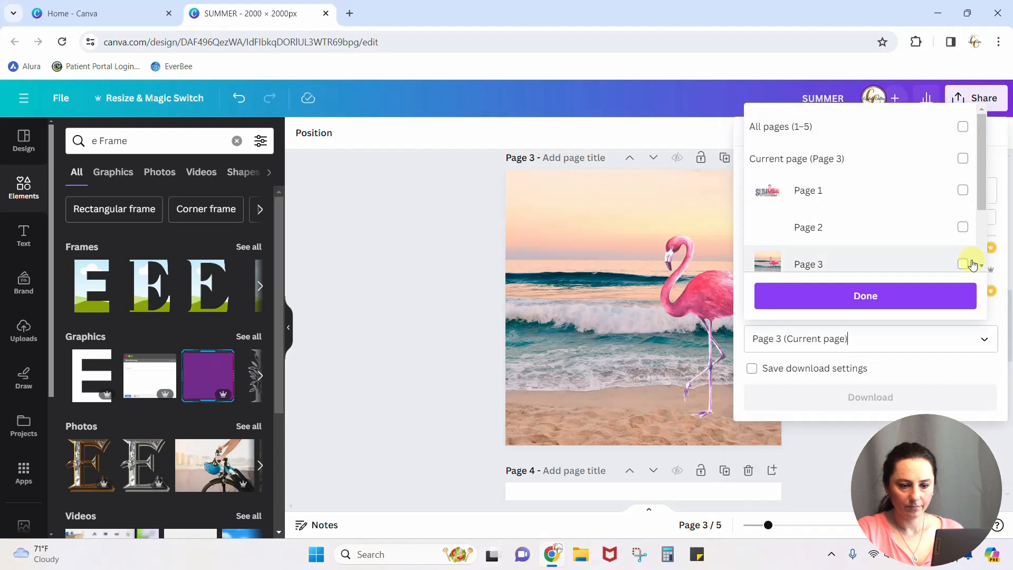
pyautogui.click(910, 301)
pyautogui.click(905, 403)
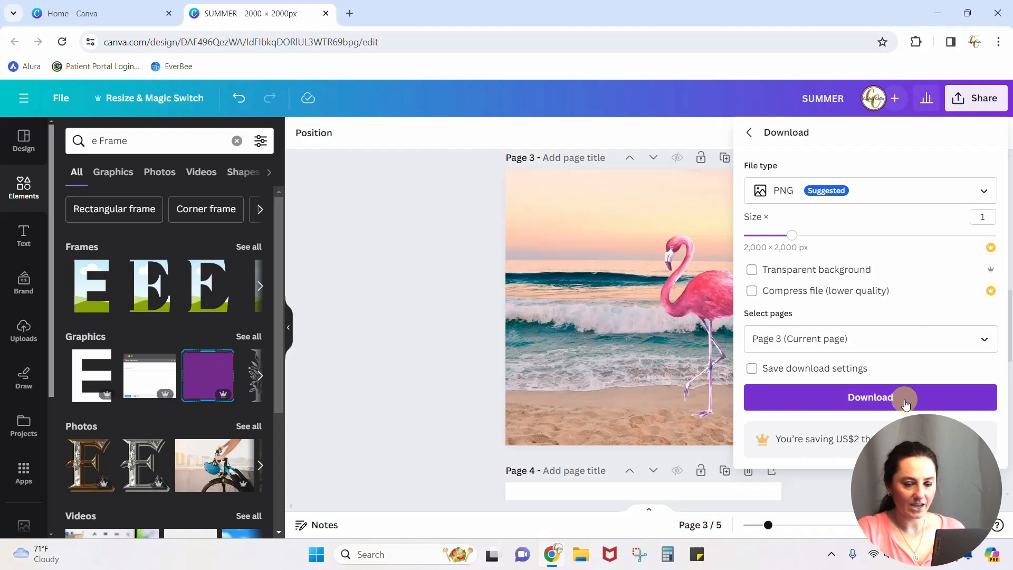
pyautogui.click(882, 399)
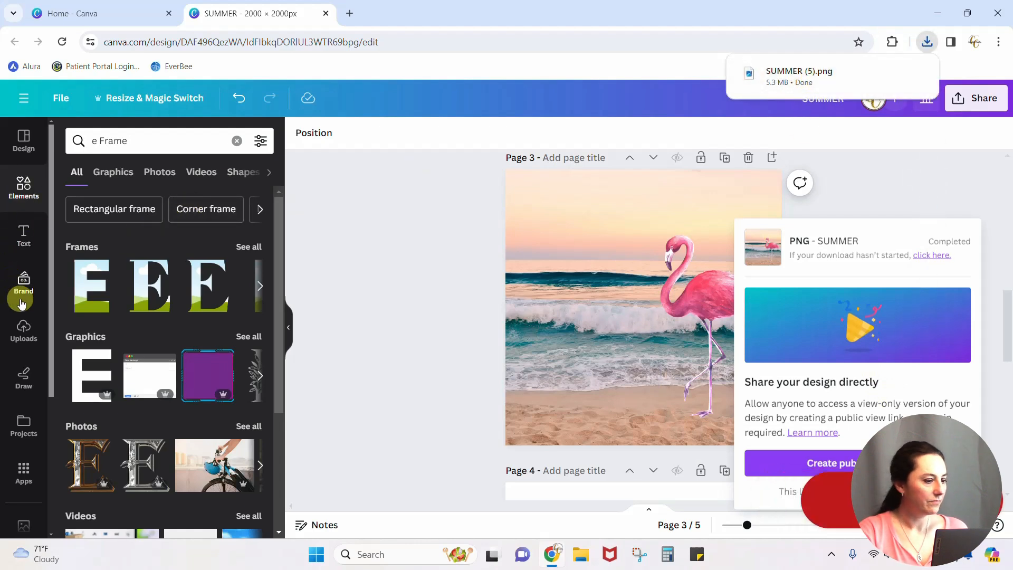
# Upload the exported flamingo beach image, SUMMER (5).png, from the Downloads folder
pyautogui.click(19, 332)
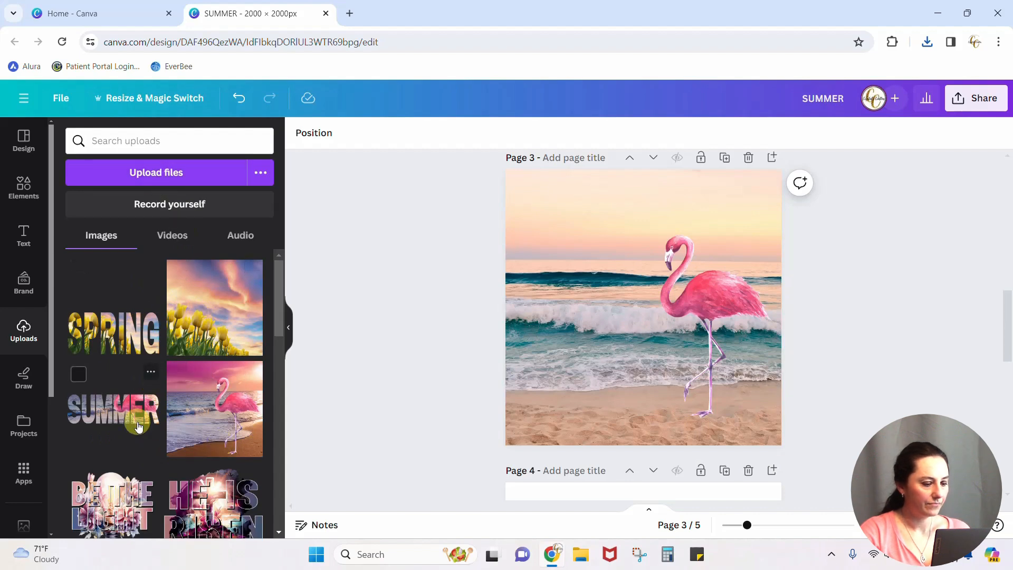
pyautogui.click(169, 173)
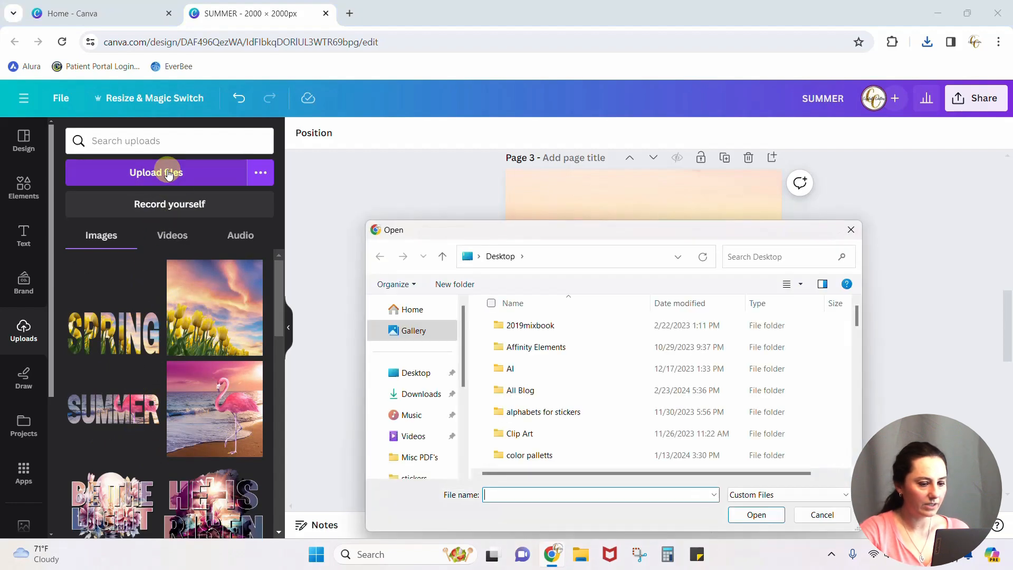
pyautogui.click(419, 396)
pyautogui.click(527, 341)
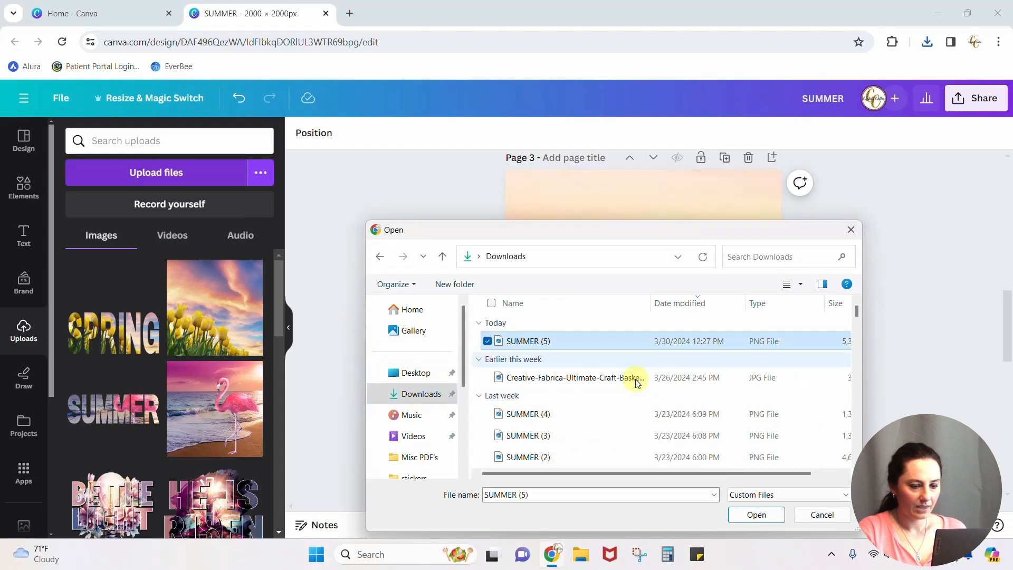
pyautogui.click(766, 514)
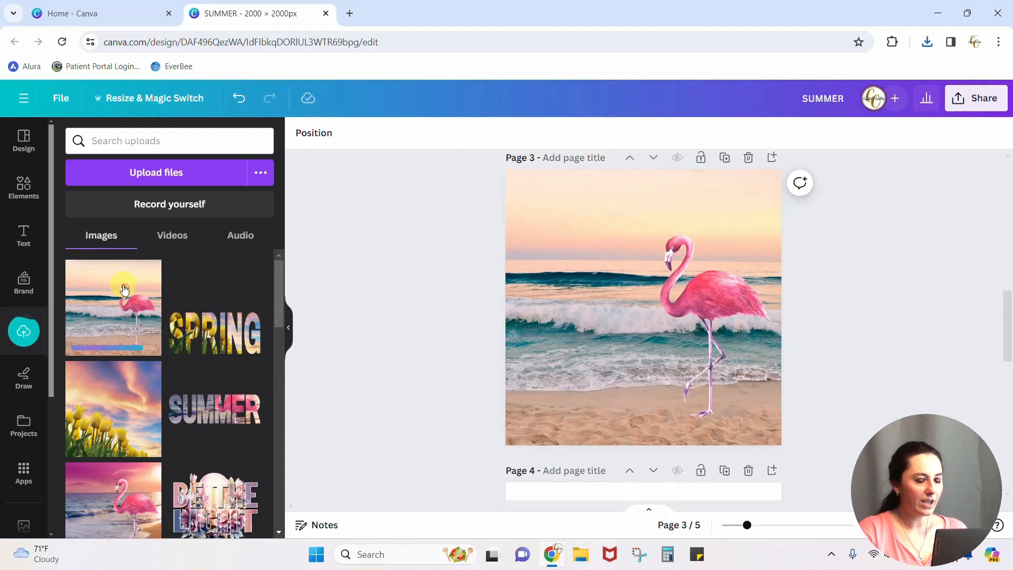
# Add the uploaded flamingo beach image to page 4 and drop it into the S letter frame
pyautogui.scroll(-6, 881, 310)
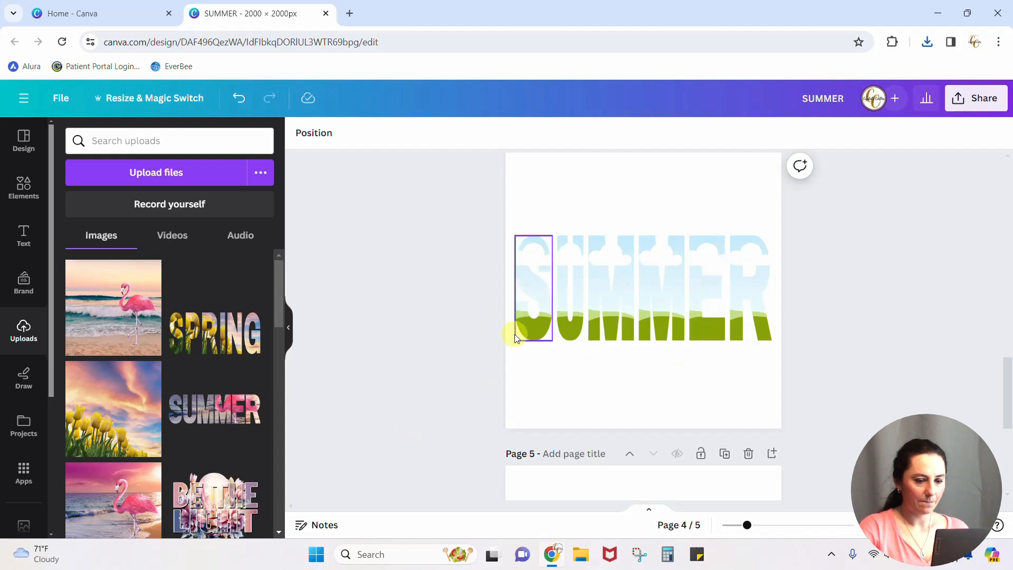
pyautogui.click(539, 308)
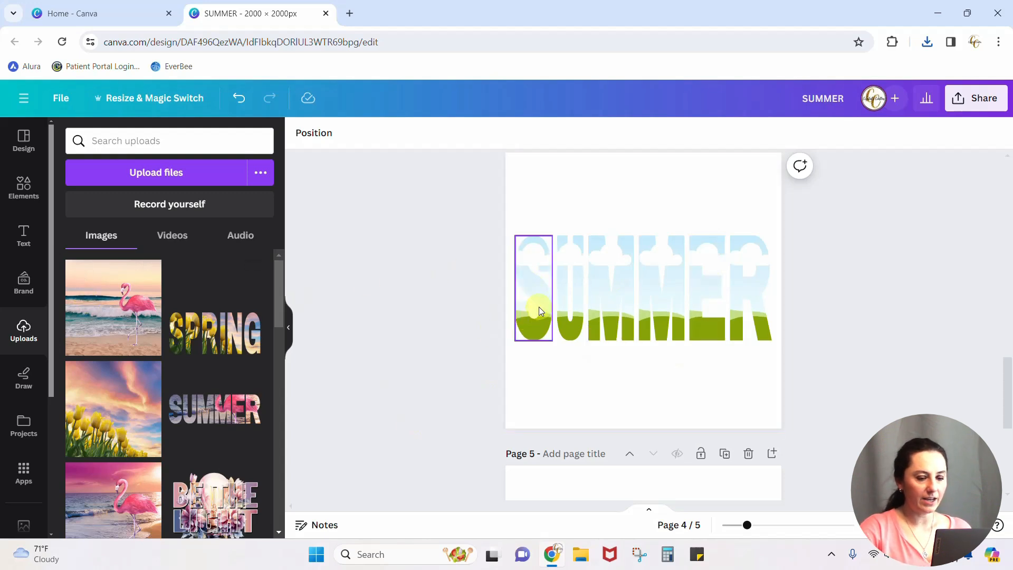
pyautogui.click(87, 319)
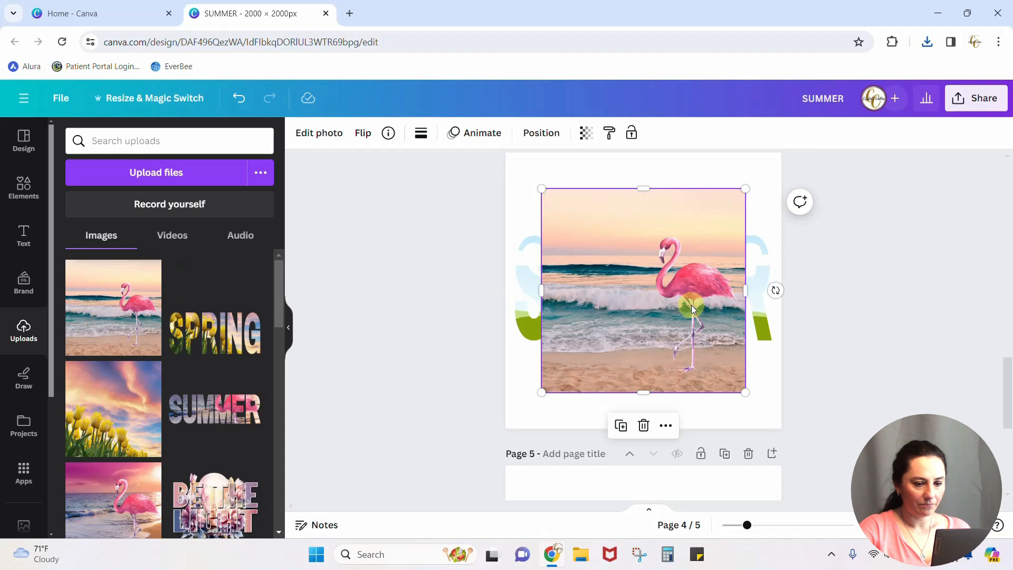
pyautogui.moveTo(688, 306); pyautogui.dragTo(540, 298)
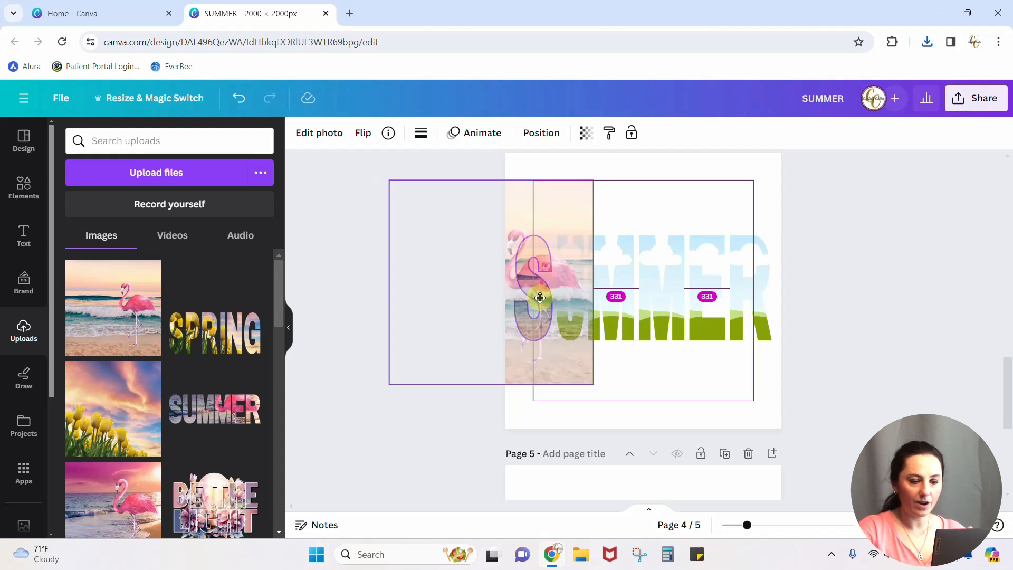
pyautogui.moveTo(540, 298); pyautogui.dragTo(540, 298)
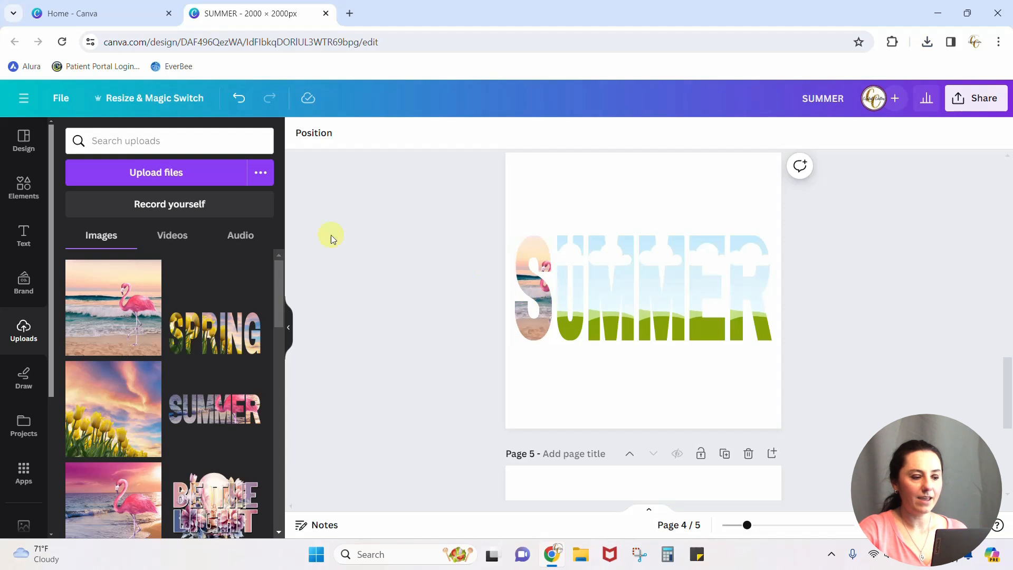
# Enlarge and reposition the image inside the S frame so it covers the whole page, and apply the crop
pyautogui.click(542, 308)
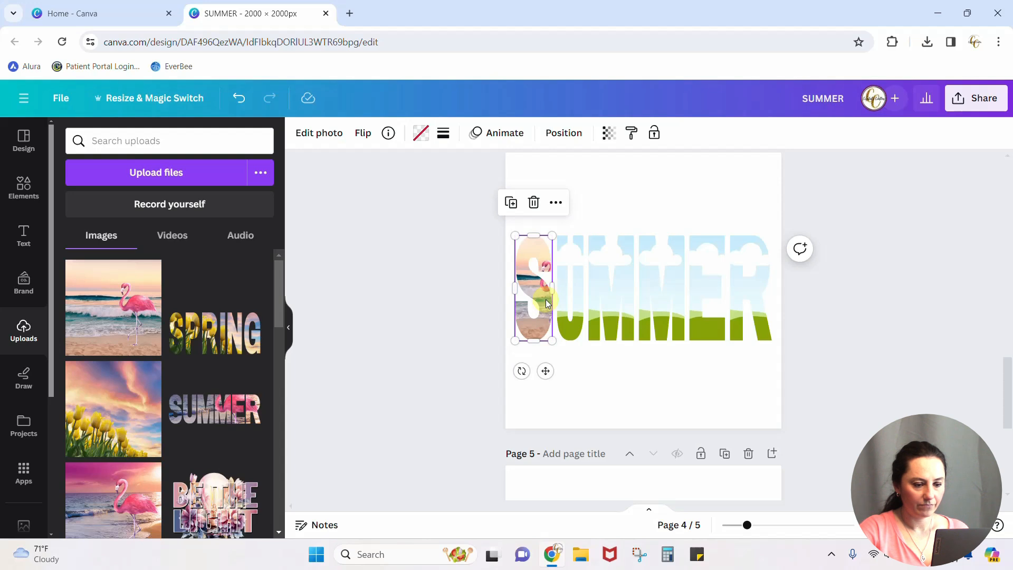
pyautogui.doubleClick(546, 302)
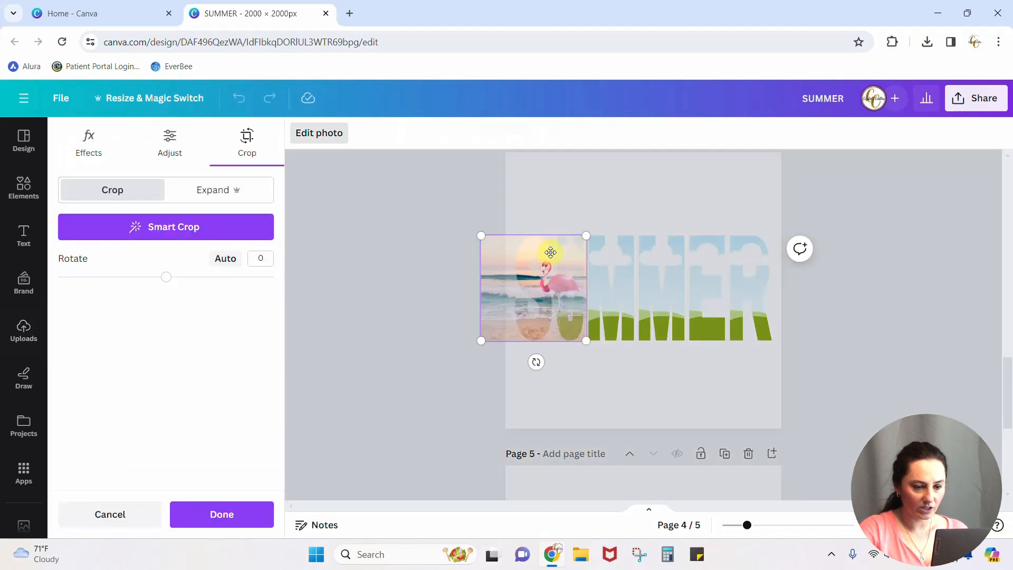
pyautogui.moveTo(590, 234); pyautogui.dragTo(708, 191)
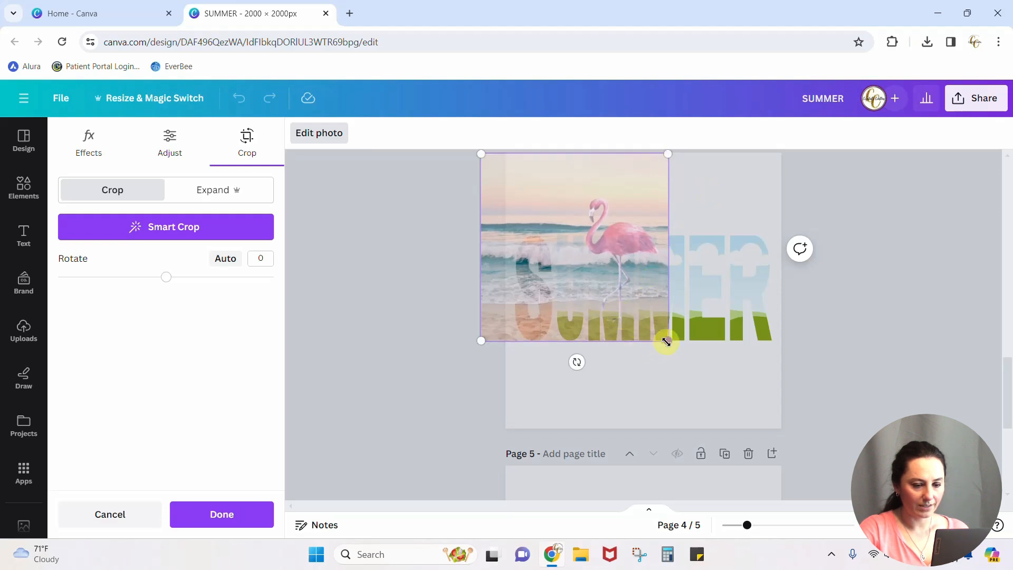
pyautogui.moveTo(666, 341); pyautogui.dragTo(757, 428)
pyautogui.moveTo(707, 165); pyautogui.dragTo(744, 165)
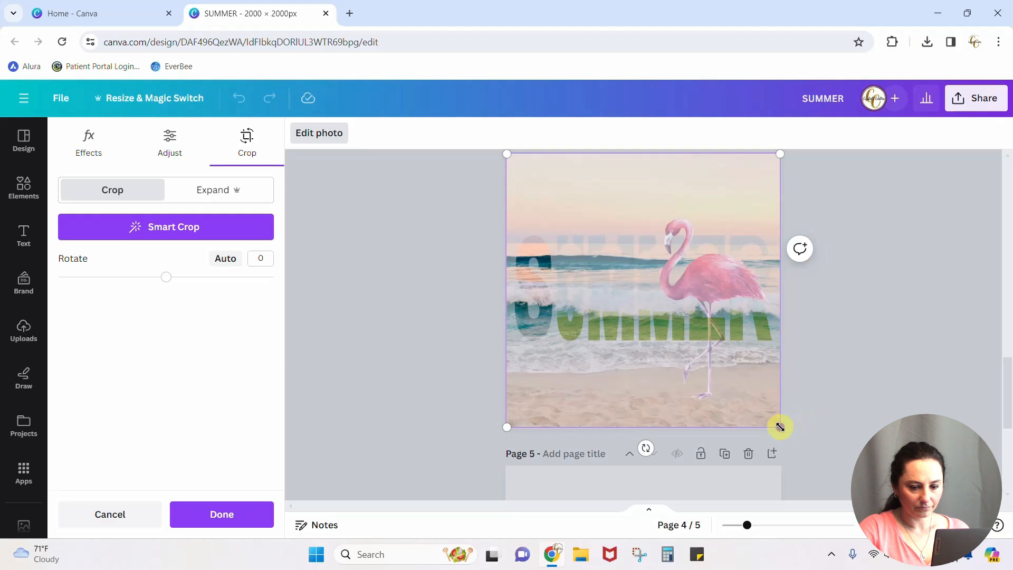
pyautogui.moveTo(779, 427); pyautogui.dragTo(781, 427)
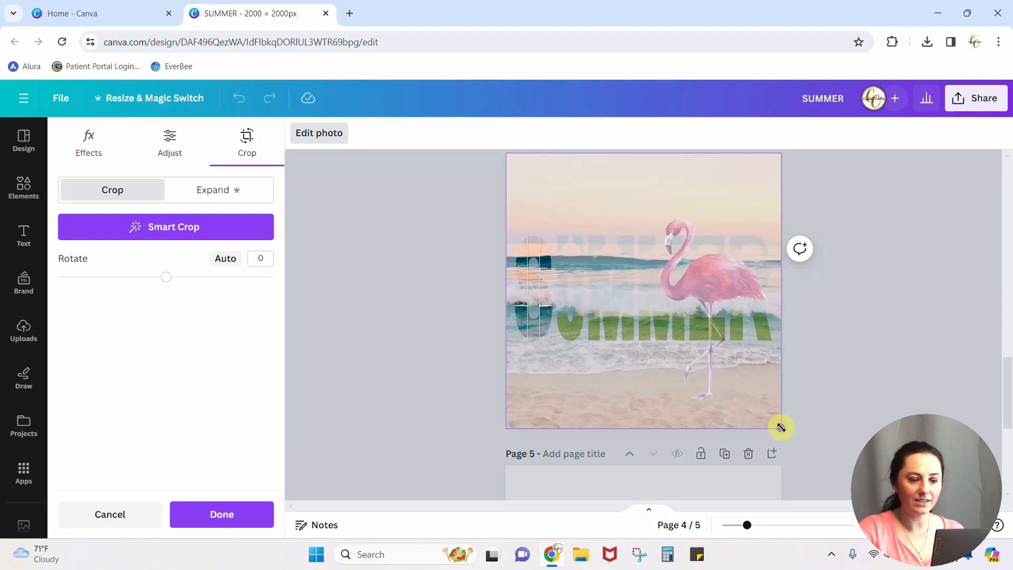
pyautogui.moveTo(781, 427); pyautogui.dragTo(781, 427)
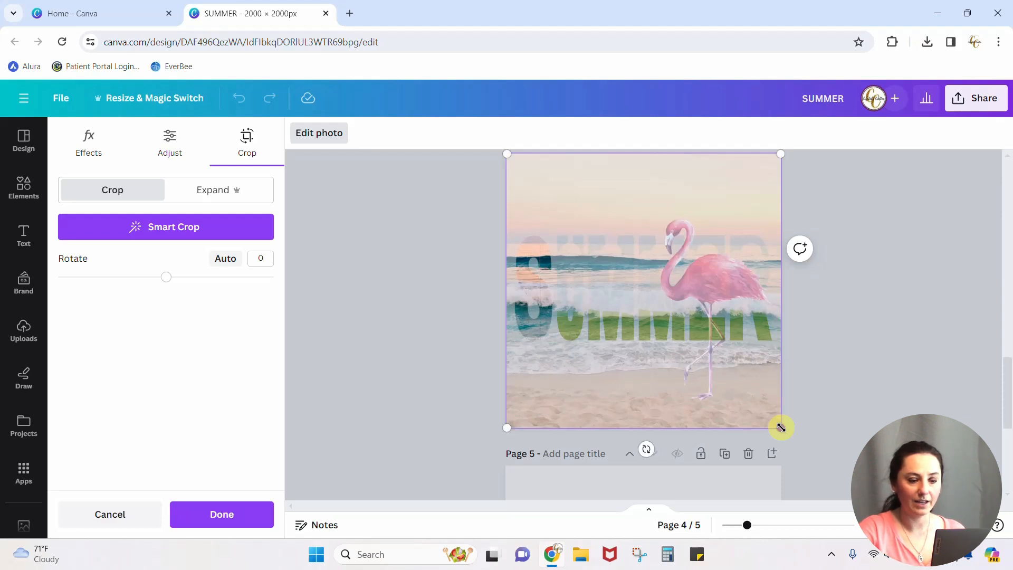
pyautogui.click(837, 402)
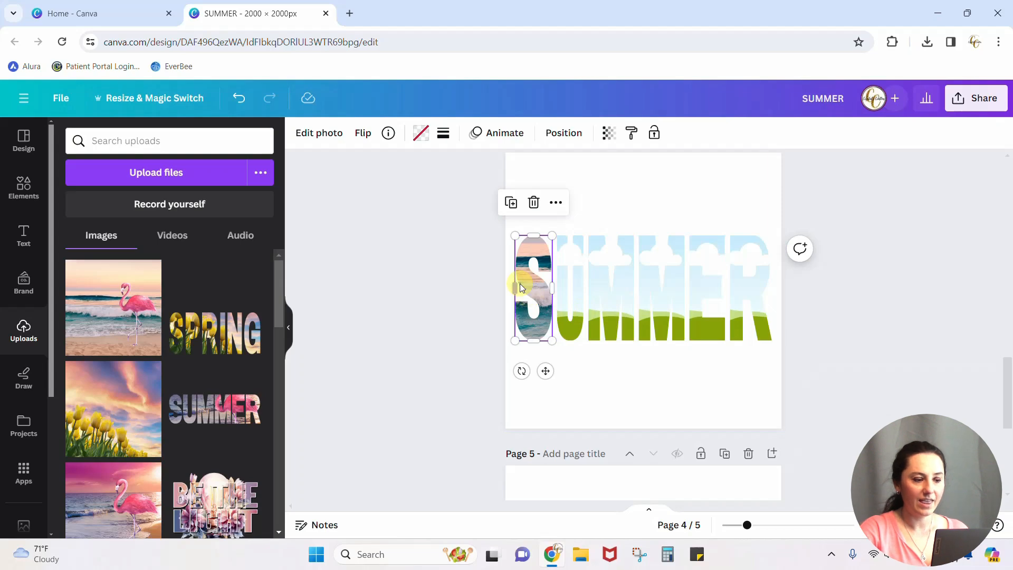
# Fill the U letter frame with the uploaded flamingo beach image
pyautogui.click(578, 298)
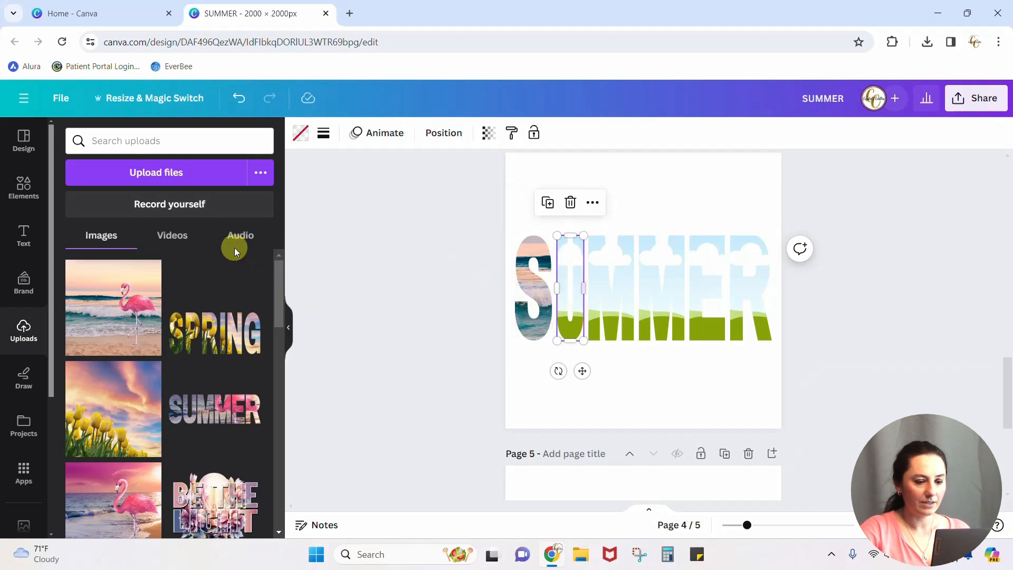
pyautogui.moveTo(113, 289); pyautogui.dragTo(580, 289)
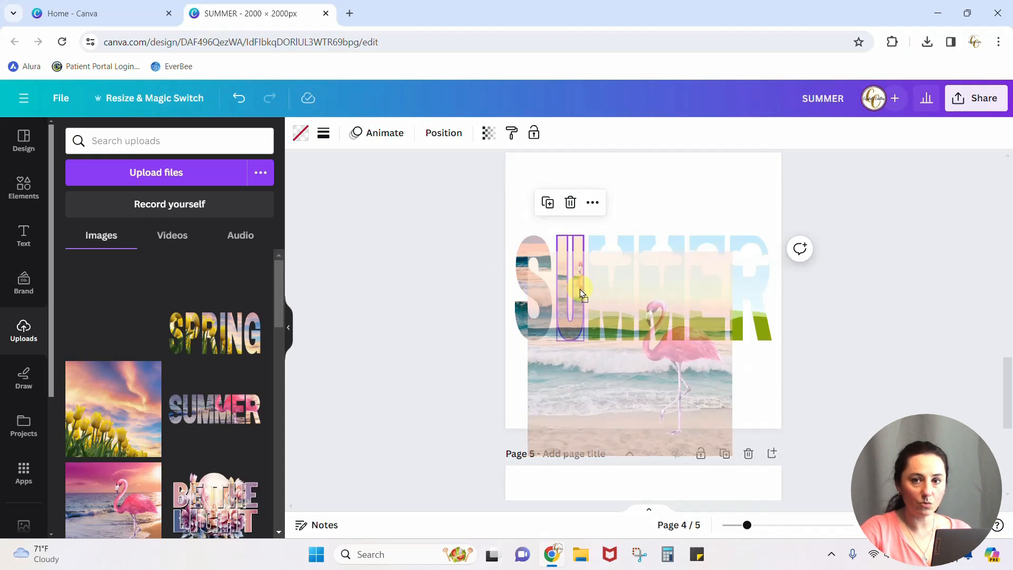
pyautogui.moveTo(581, 289); pyautogui.dragTo(580, 289)
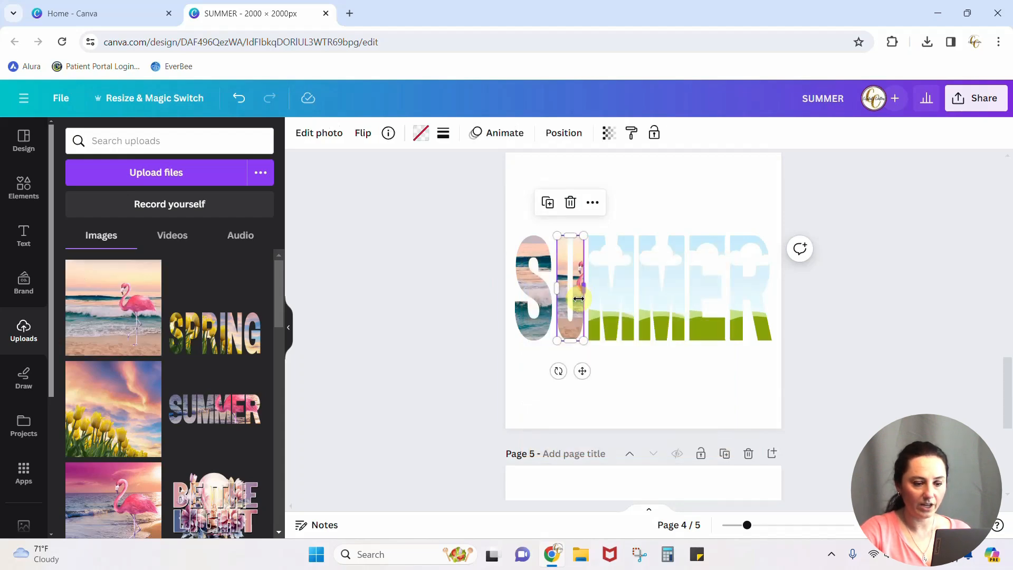
# Enlarge and reposition the image inside the U frame to match the page edges, and apply the crop
pyautogui.doubleClick(579, 302)
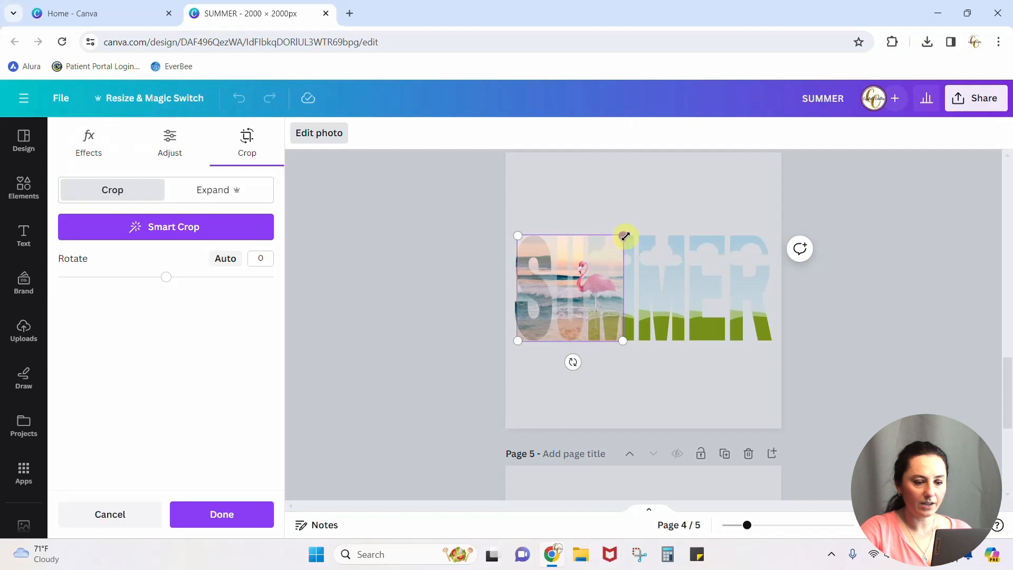
pyautogui.moveTo(624, 233); pyautogui.dragTo(744, 198)
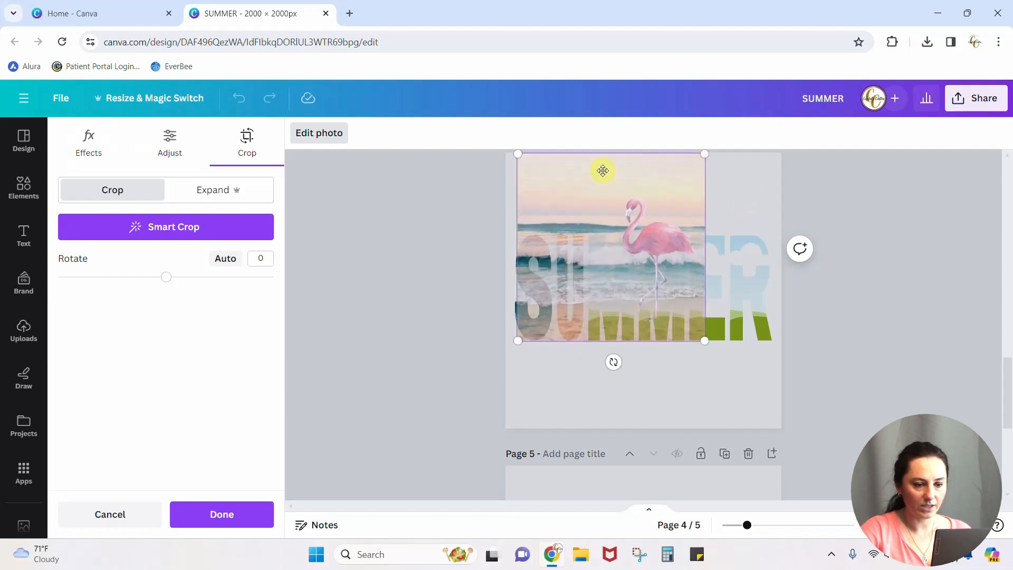
pyautogui.moveTo(601, 170); pyautogui.dragTo(584, 169)
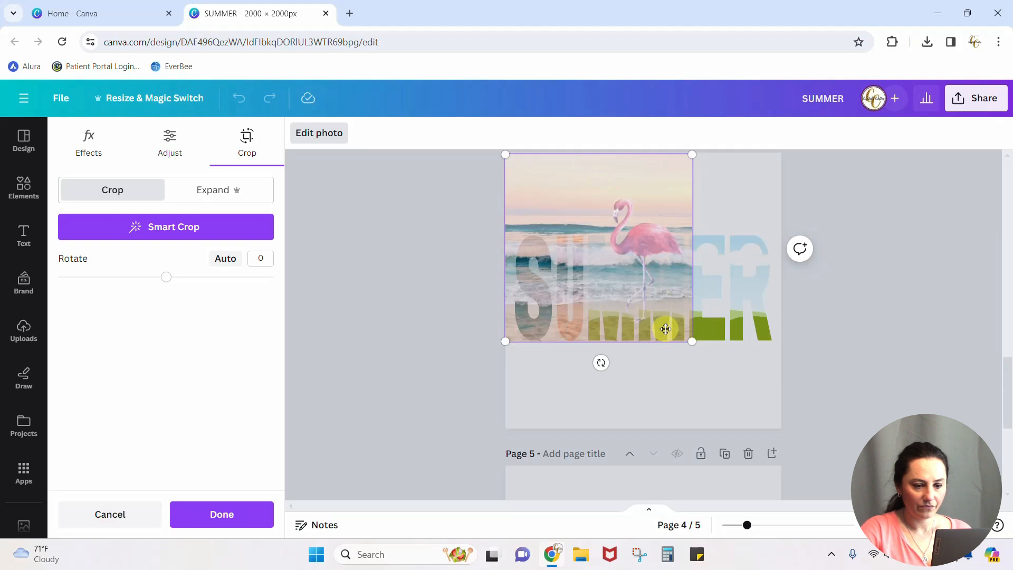
pyautogui.moveTo(691, 341); pyautogui.dragTo(776, 433)
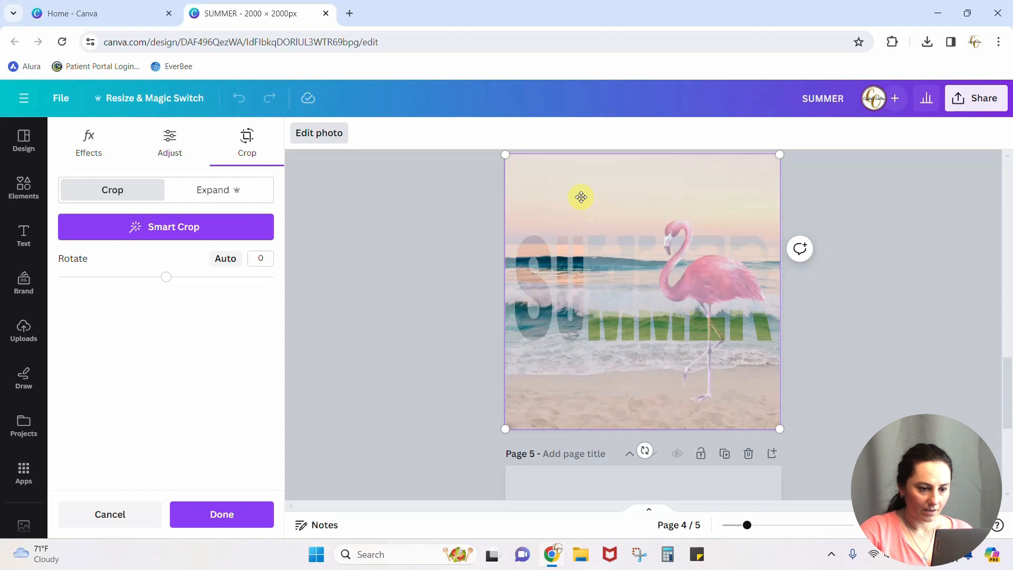
pyautogui.moveTo(582, 196); pyautogui.dragTo(591, 196)
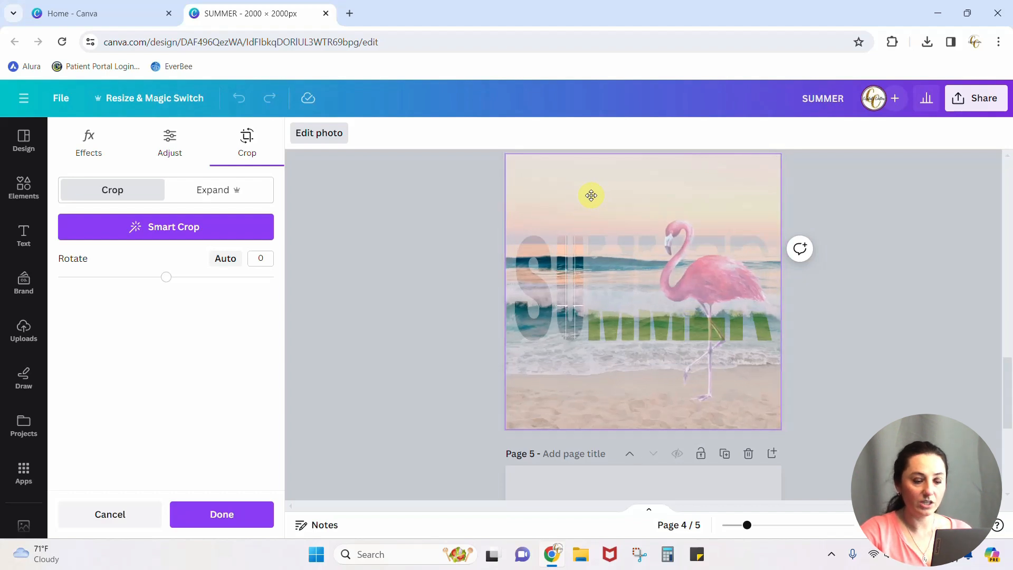
pyautogui.moveTo(591, 196); pyautogui.dragTo(590, 196)
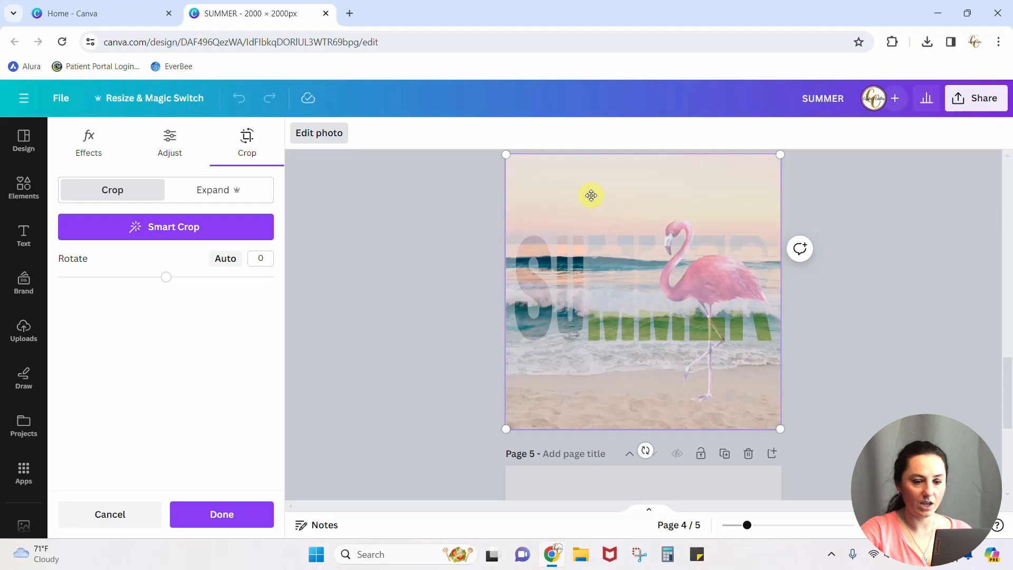
pyautogui.click(847, 330)
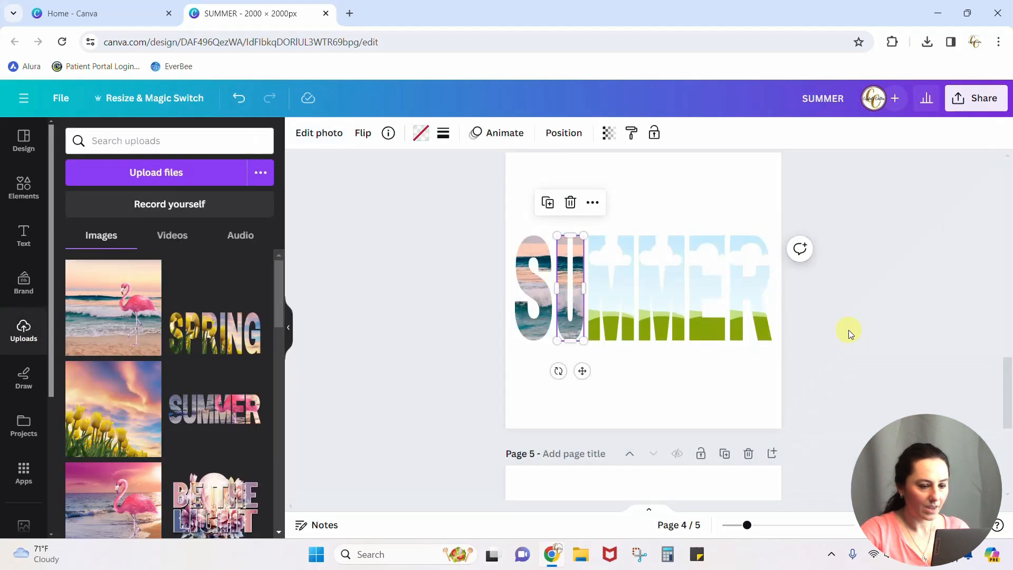
pyautogui.click(848, 330)
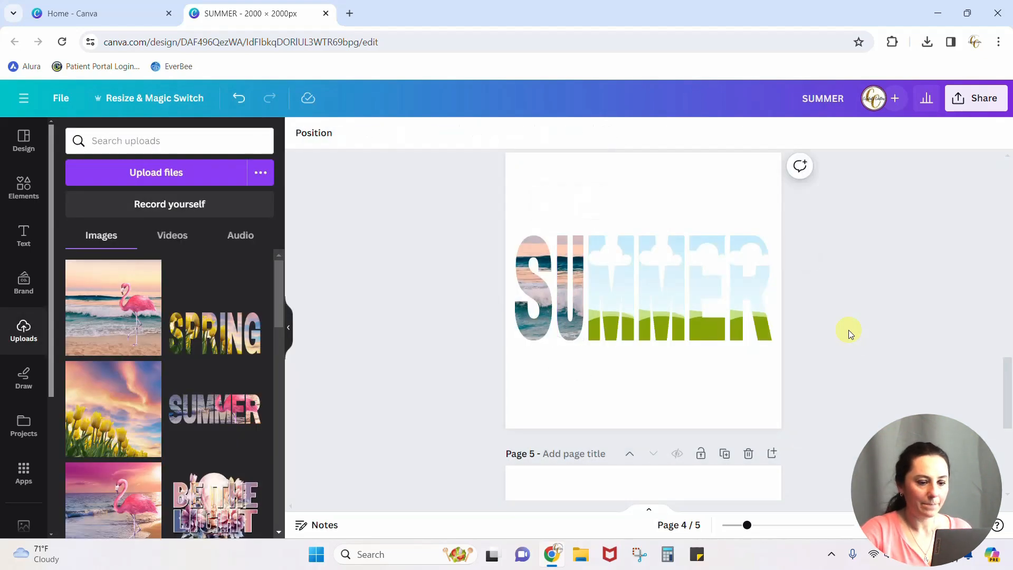
# Place a separate copy of the flamingo beach image on page 4 and scale it to the full 2000 × 2000 px page
pyautogui.scroll(5, 848, 330)
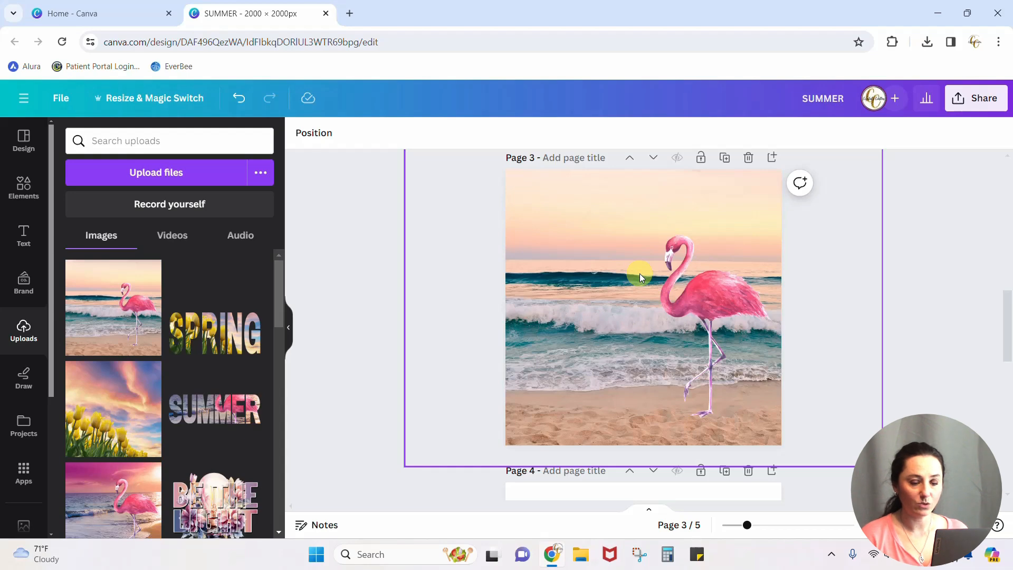
pyautogui.scroll(-5, 925, 329)
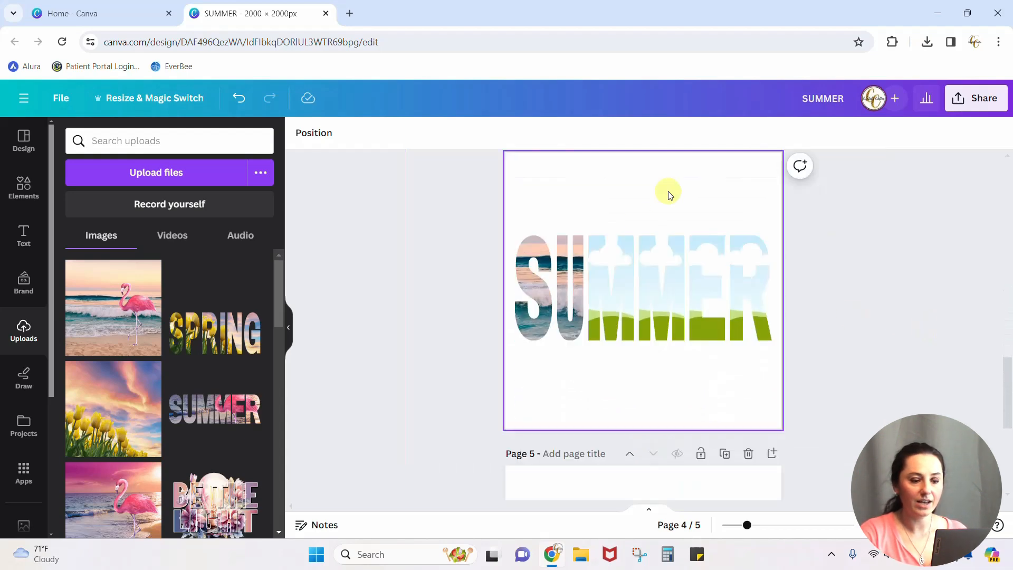
pyautogui.click(100, 331)
pyautogui.moveTo(597, 213); pyautogui.dragTo(563, 175)
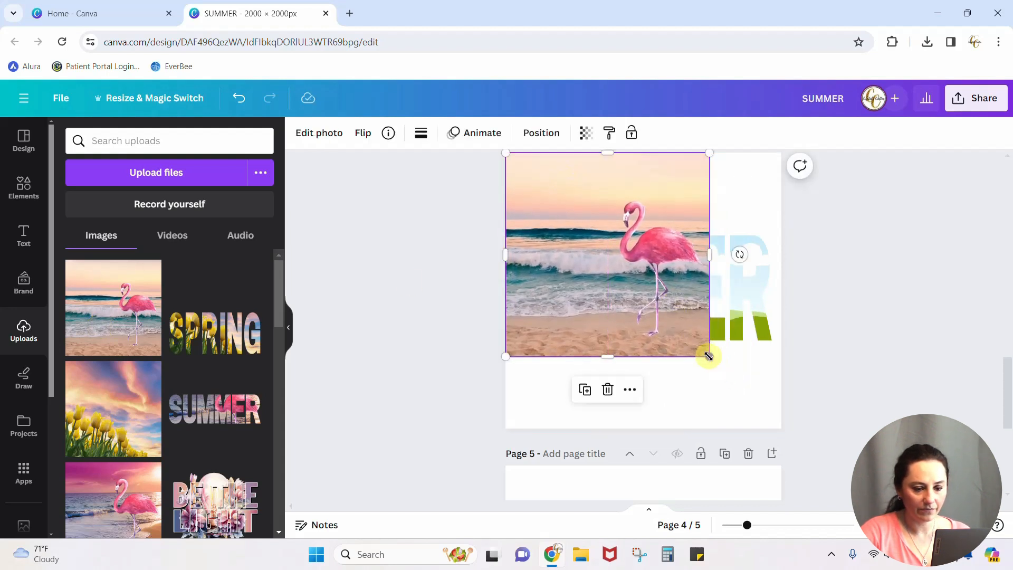
pyautogui.moveTo(709, 356); pyautogui.dragTo(769, 437)
# Send the full-page flamingo beach image behind all the letter frames as an alignment guide
pyautogui.click(539, 134)
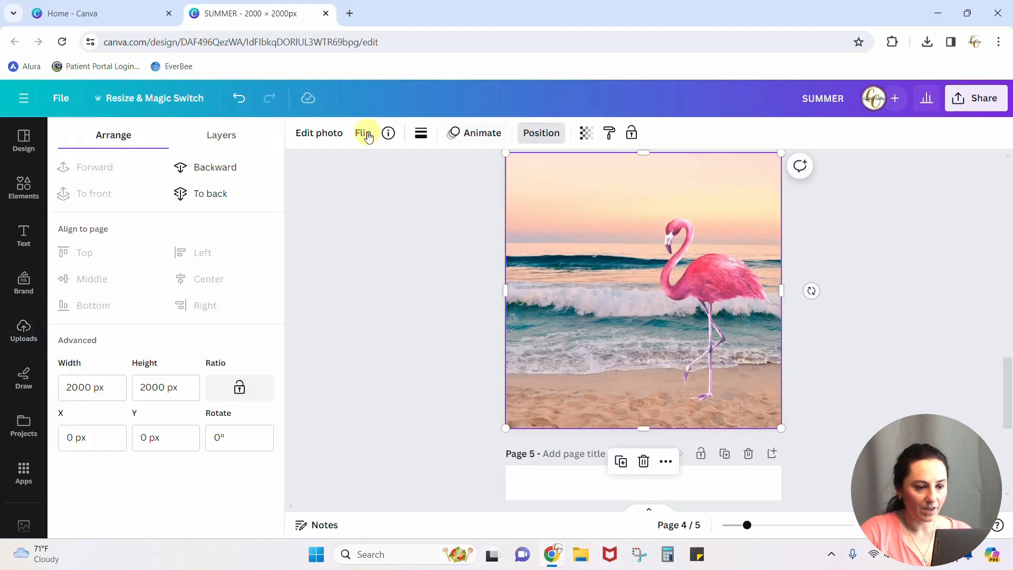
pyautogui.click(215, 168)
pyautogui.click(212, 194)
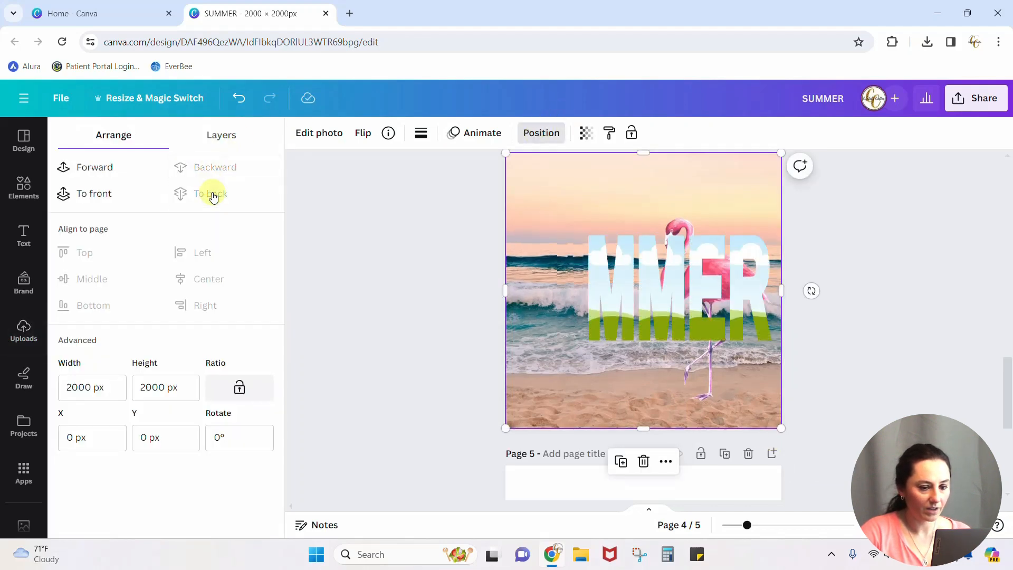
pyautogui.click(346, 215)
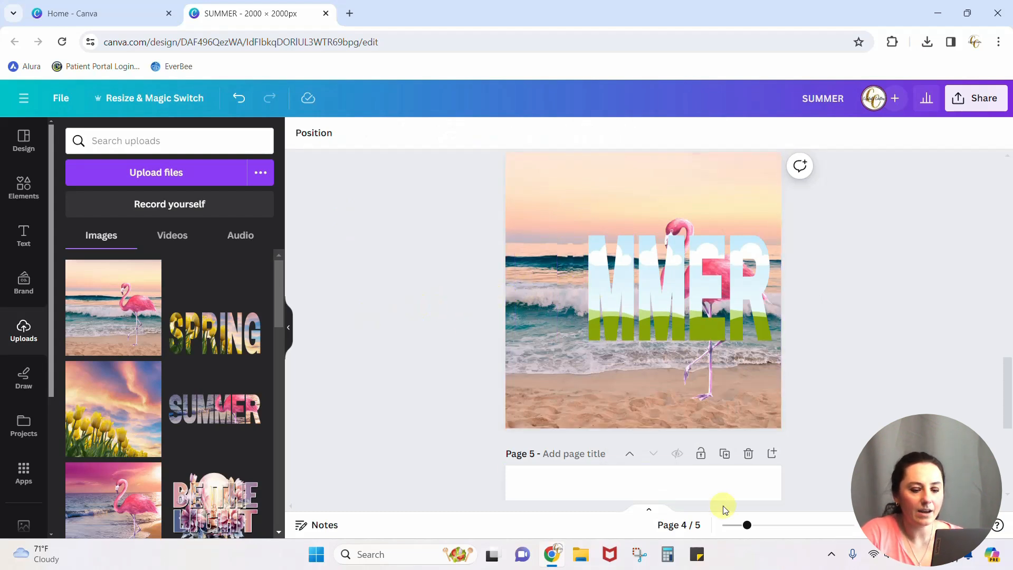
# Fine-tune the image crop inside the U frame so it covers the page edges and lines up with the guide image
pyautogui.moveTo(747, 525); pyautogui.dragTo(772, 525)
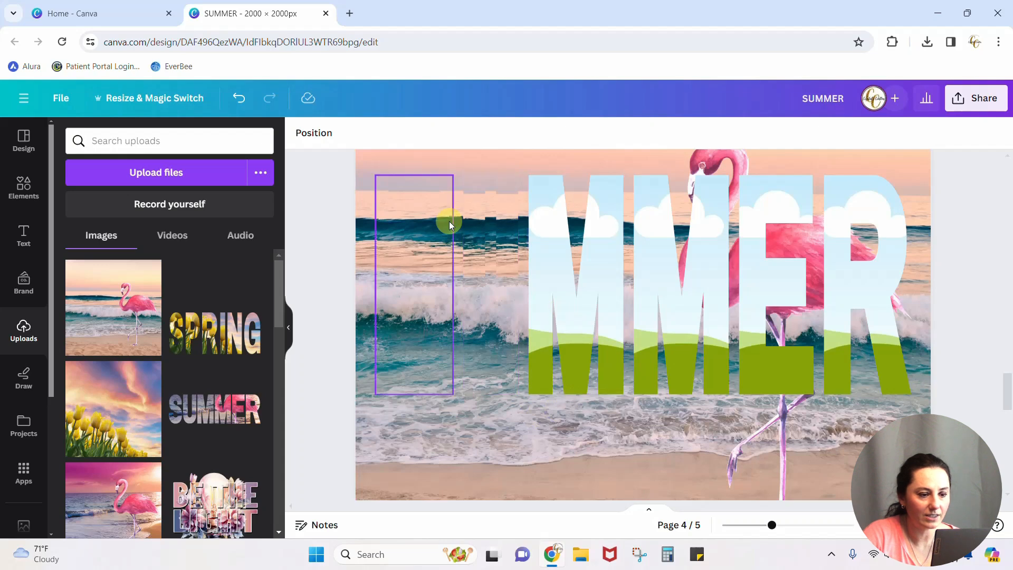
pyautogui.doubleClick(512, 258)
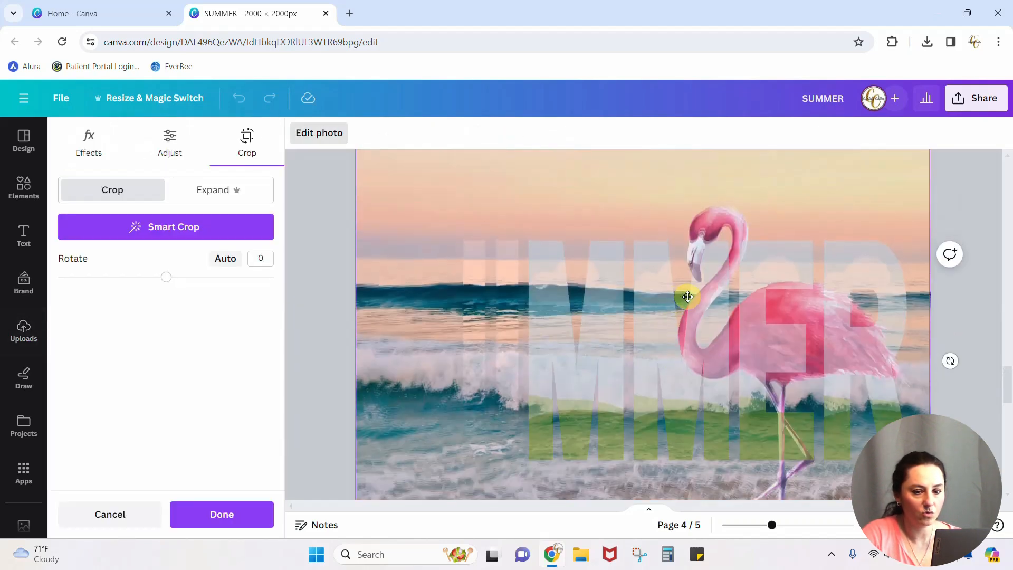
pyautogui.moveTo(773, 526); pyautogui.dragTo(755, 525)
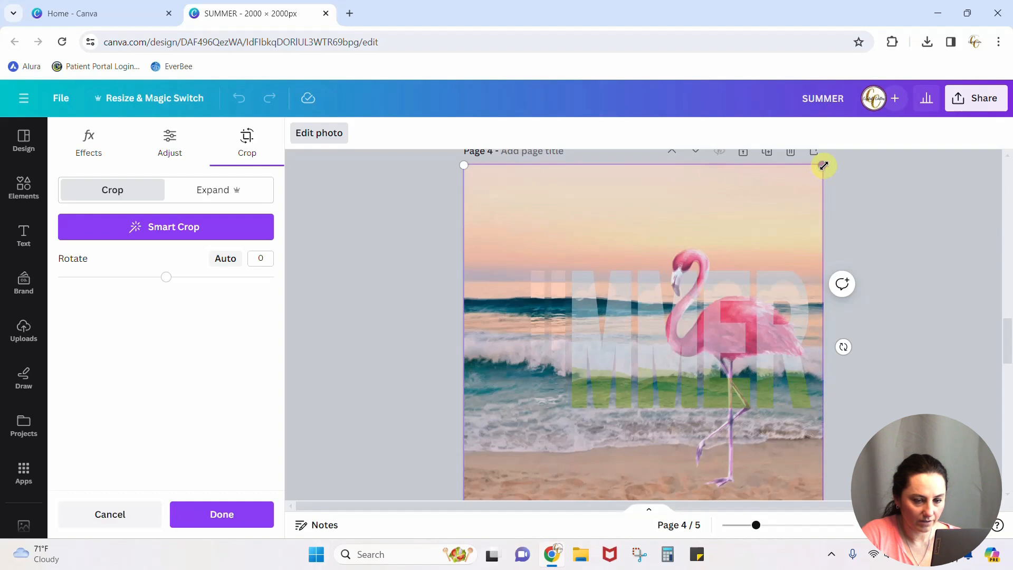
pyautogui.moveTo(823, 167)
pyautogui.mouseDown()
pyautogui.moveTo(817, 174)
pyautogui.moveTo(829, 167)
pyautogui.mouseUp()
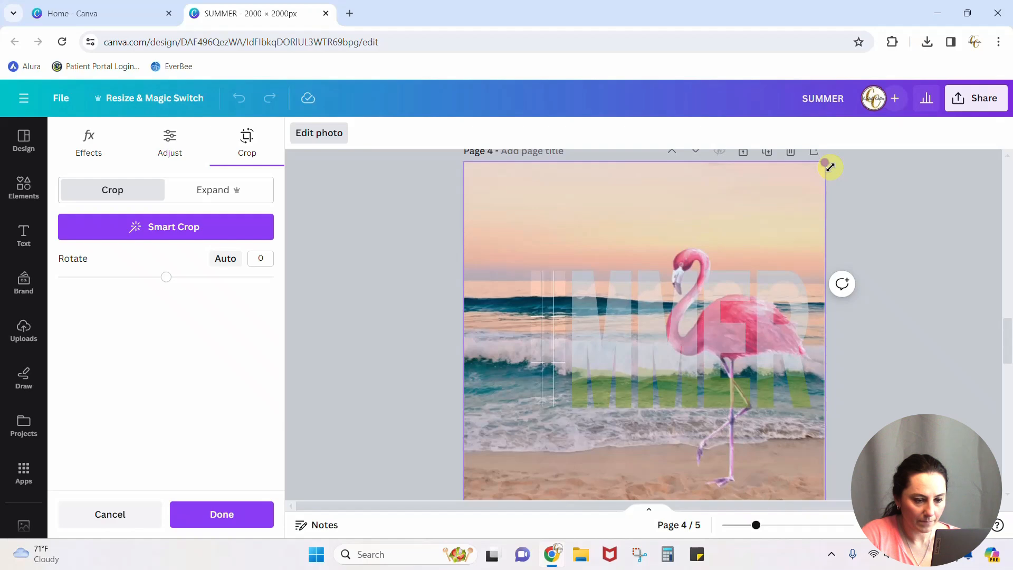
pyautogui.click(904, 204)
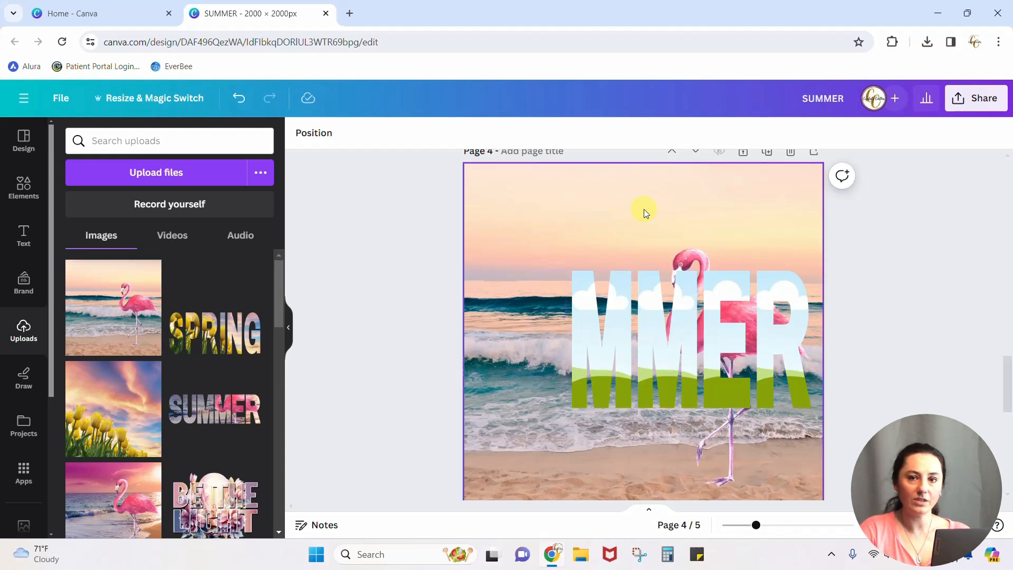
# Fill the first M frame with the flamingo beach image, enlarge it to the full page edges and apply the crop
pyautogui.click(612, 356)
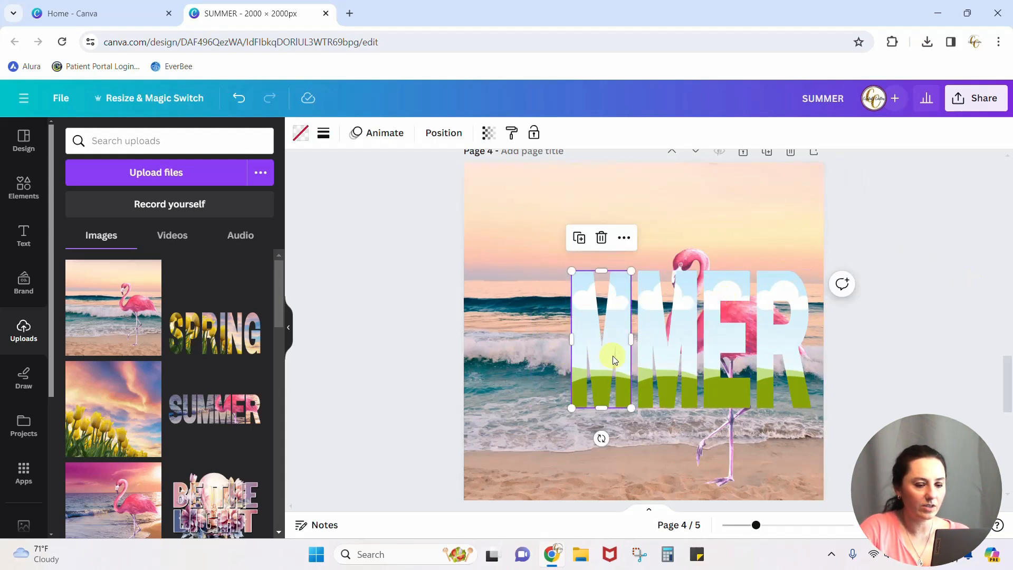
pyautogui.moveTo(121, 295); pyautogui.dragTo(594, 312)
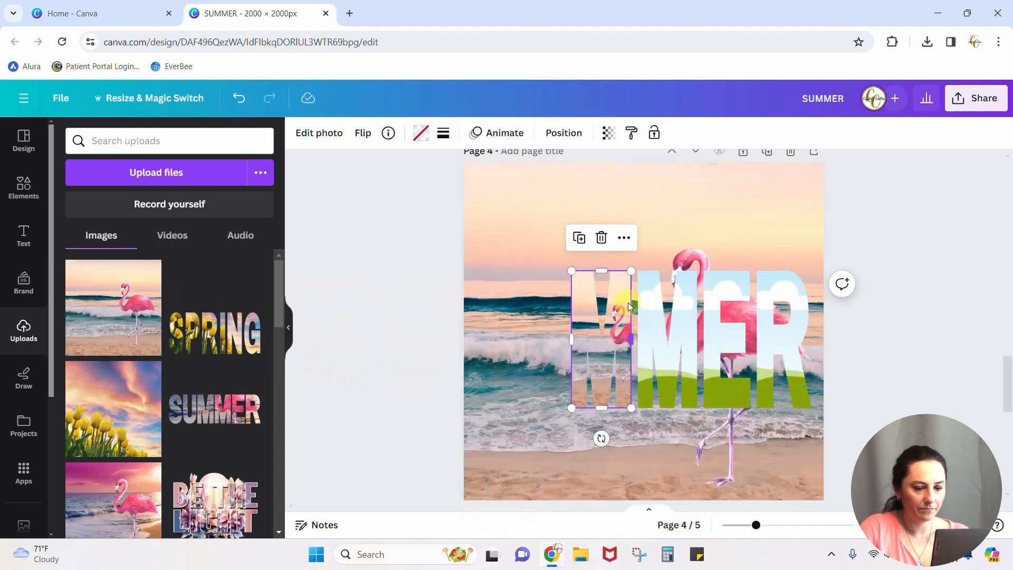
pyautogui.doubleClick(620, 327)
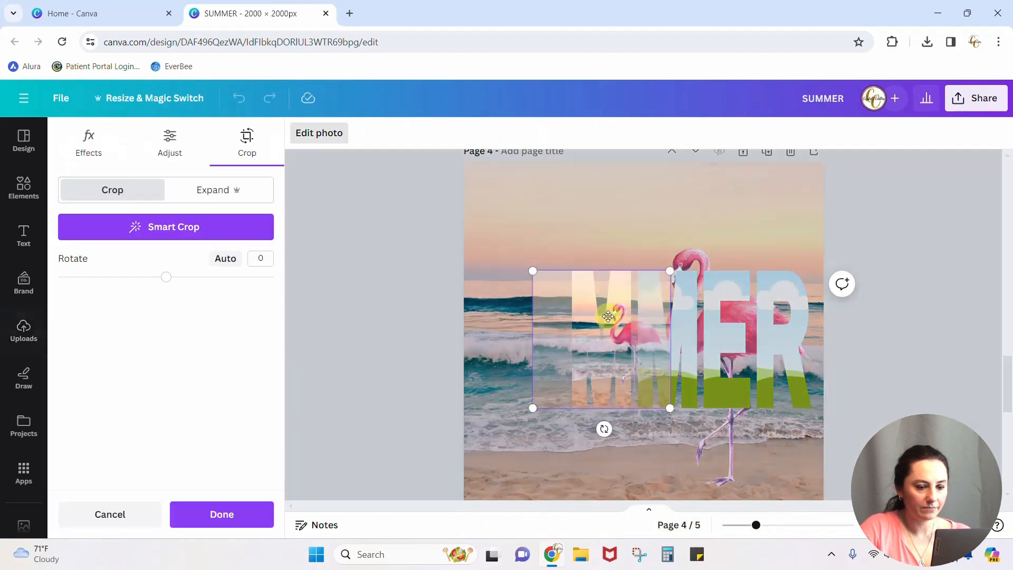
pyautogui.moveTo(542, 276); pyautogui.dragTo(453, 215)
pyautogui.moveTo(672, 202); pyautogui.dragTo(737, 188)
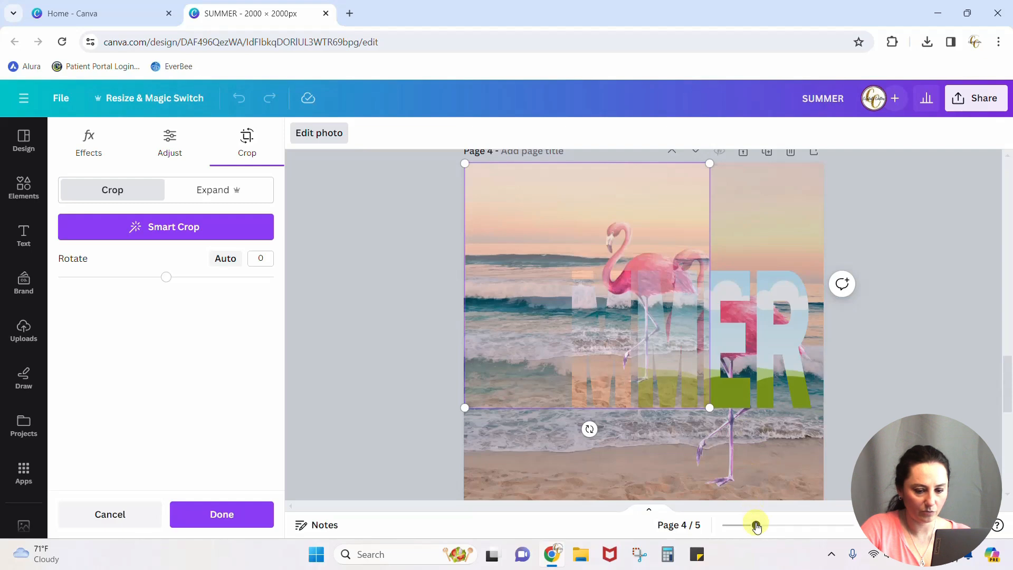
pyautogui.moveTo(755, 525); pyautogui.dragTo(749, 525)
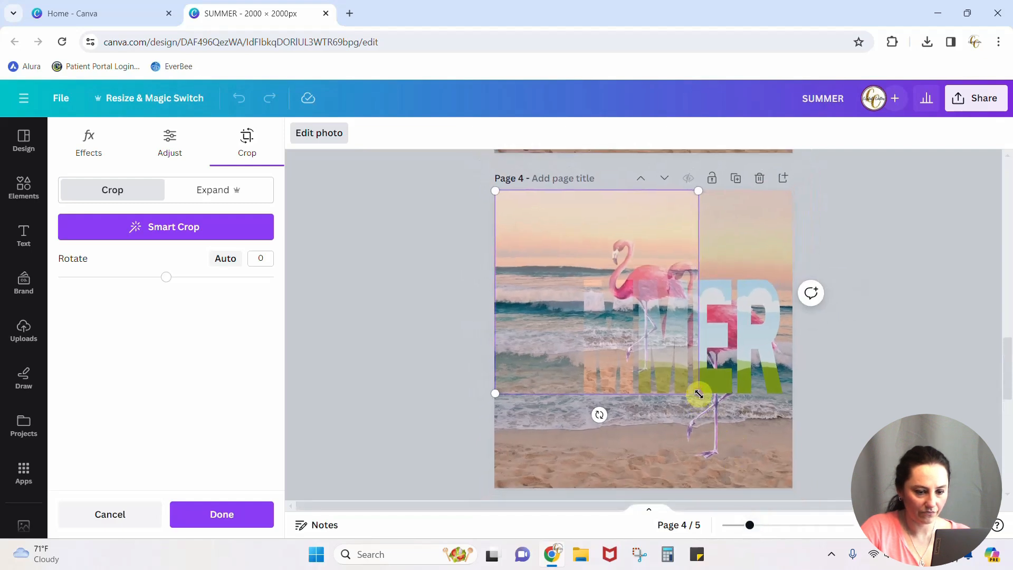
pyautogui.moveTo(698, 393); pyautogui.dragTo(776, 505)
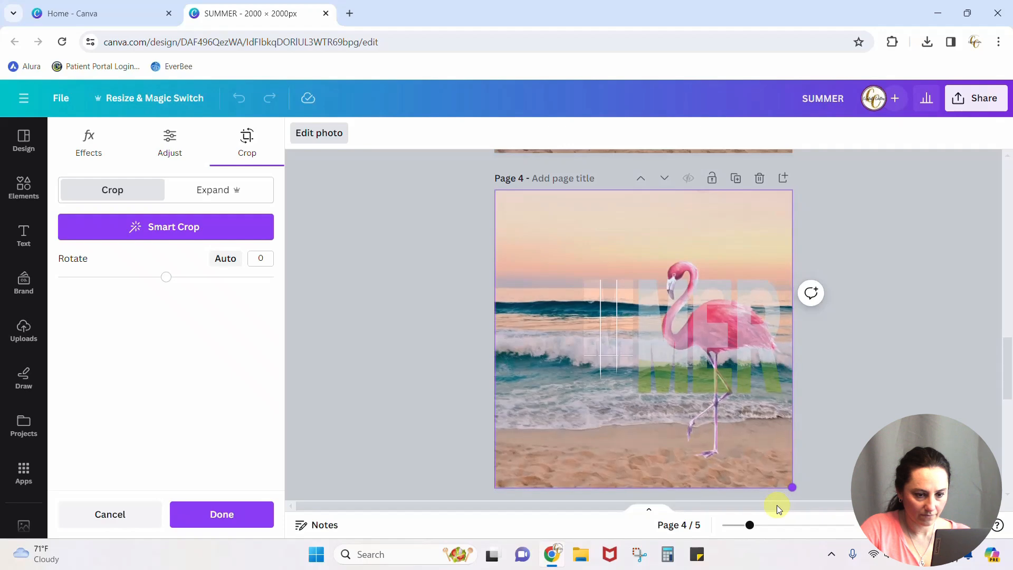
pyautogui.click(858, 449)
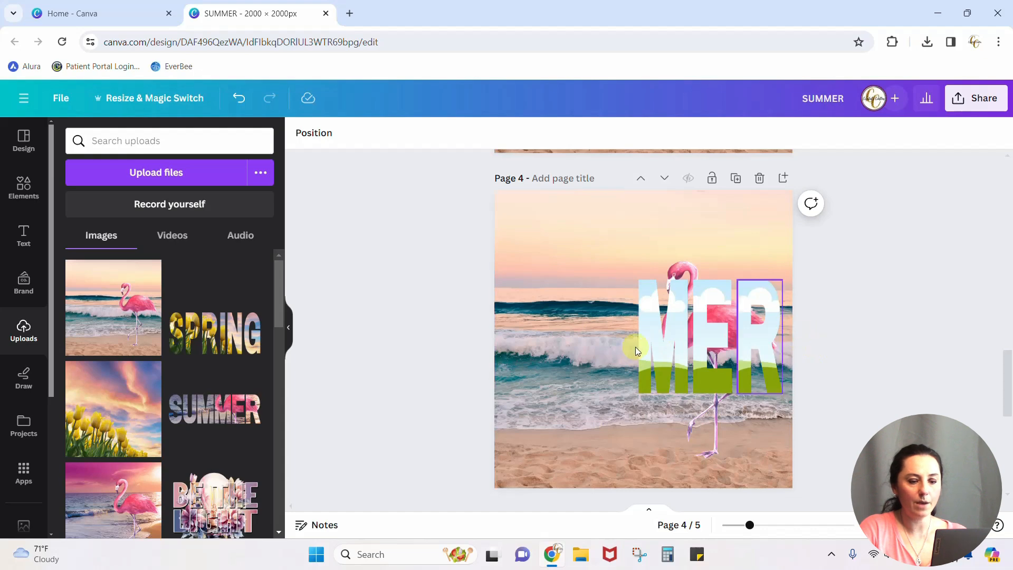
# Fill the second M and the E frames with the flamingo beach image, scaling each copy to the full page edges
pyautogui.click(669, 343)
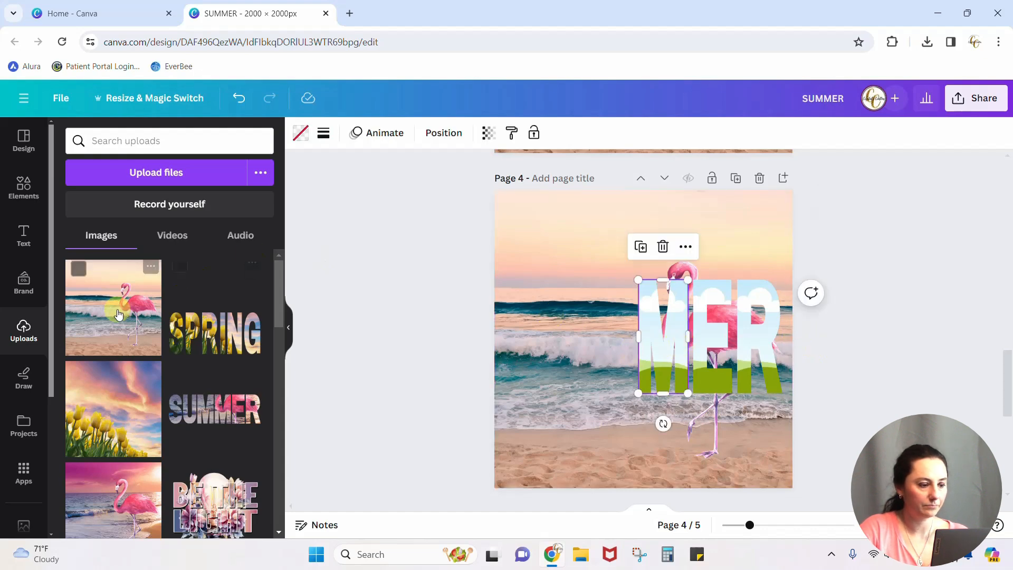
pyautogui.doubleClick(659, 339)
pyautogui.click(708, 340)
pyautogui.doubleClick(708, 337)
pyautogui.moveTo(656, 280); pyautogui.dragTo(482, 108)
pyautogui.moveTo(492, 153); pyautogui.dragTo(504, 235)
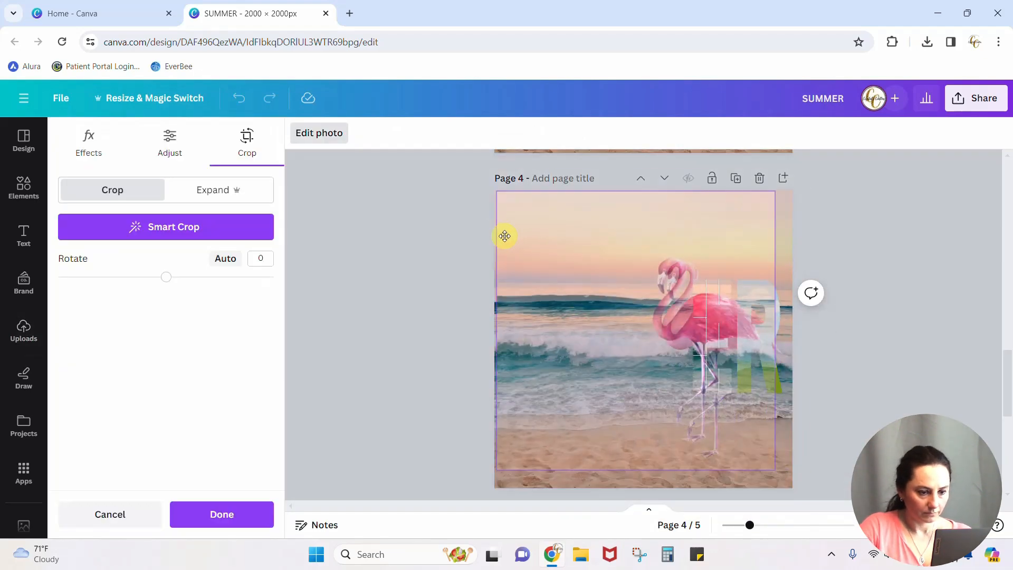
pyautogui.moveTo(776, 472); pyautogui.dragTo(793, 487)
# Fill the R frame with the flamingo beach image, enlarge it to the page edges and apply the crop
pyautogui.moveTo(113, 307); pyautogui.dragTo(758, 338)
pyautogui.doubleClick(759, 338)
pyautogui.moveTo(702, 280); pyautogui.dragTo(531, 109)
pyautogui.moveTo(604, 171); pyautogui.dragTo(567, 252)
pyautogui.moveTo(779, 475); pyautogui.dragTo(792, 489)
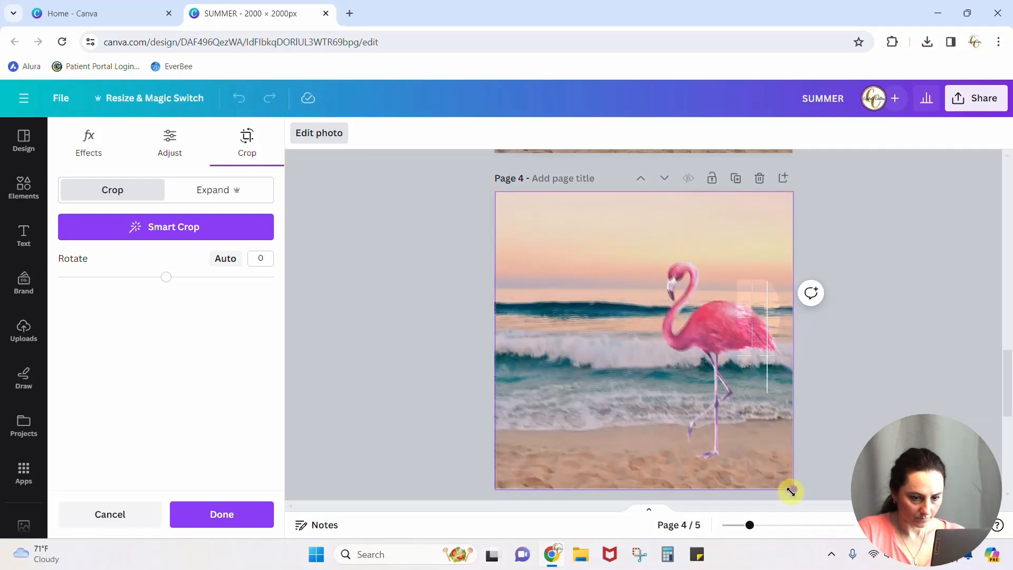
pyautogui.click(899, 412)
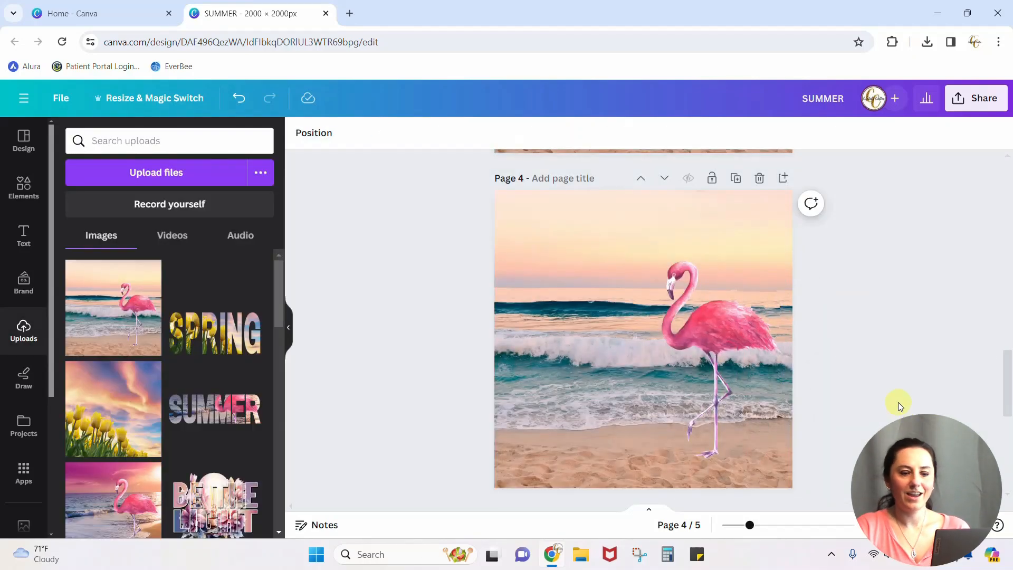
# Delete the full-page guide image behind the SUMMER letters on page 4
pyautogui.moveTo(504, 279); pyautogui.dragTo(546, 390)
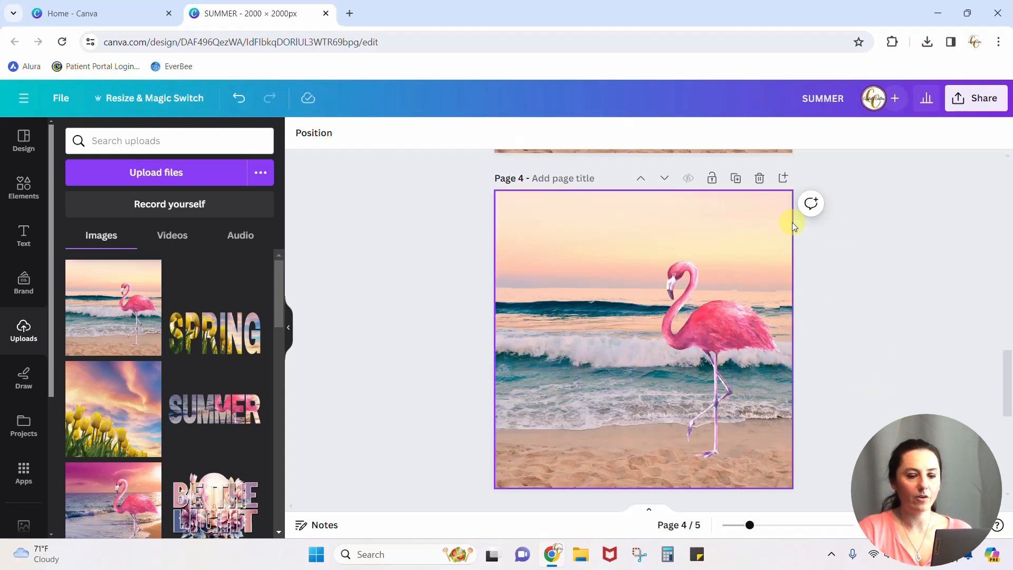
pyautogui.click(761, 211)
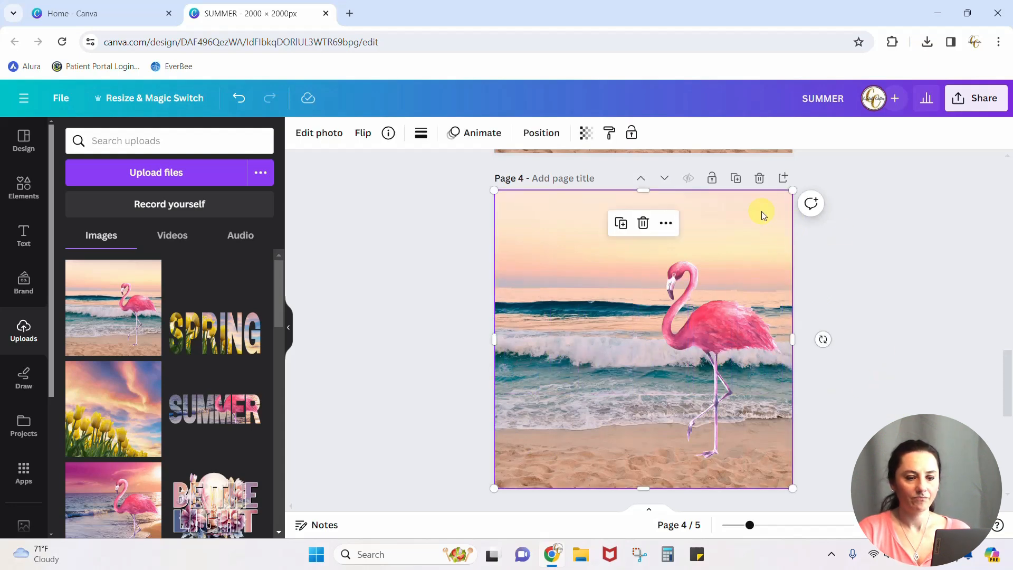
pyautogui.hotkey('ctrl', 'z')
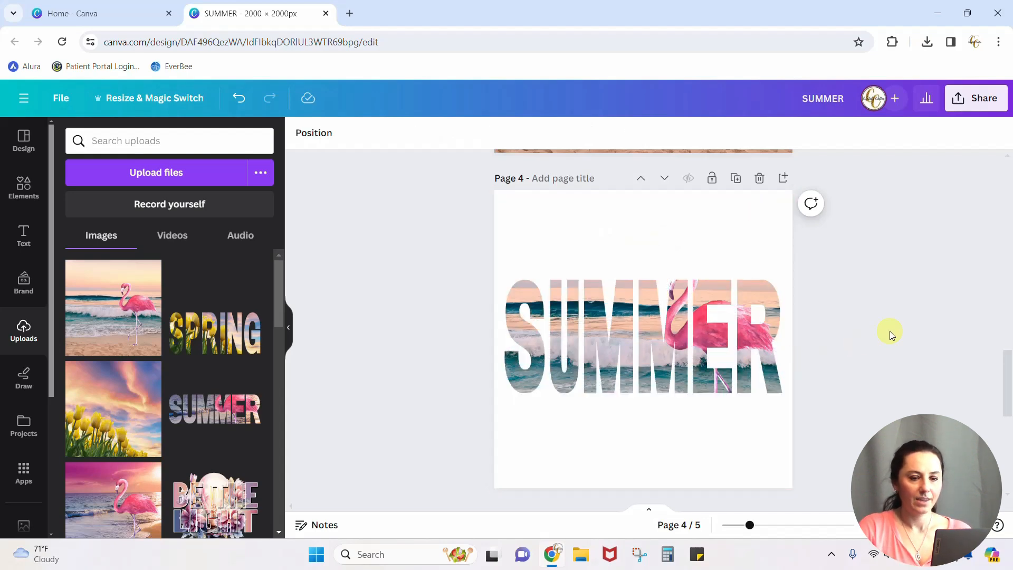
# Move the flamingo cutout from page 3 onto page 4 and align it over the flamingo inside the letters
pyautogui.scroll(4, 889, 331)
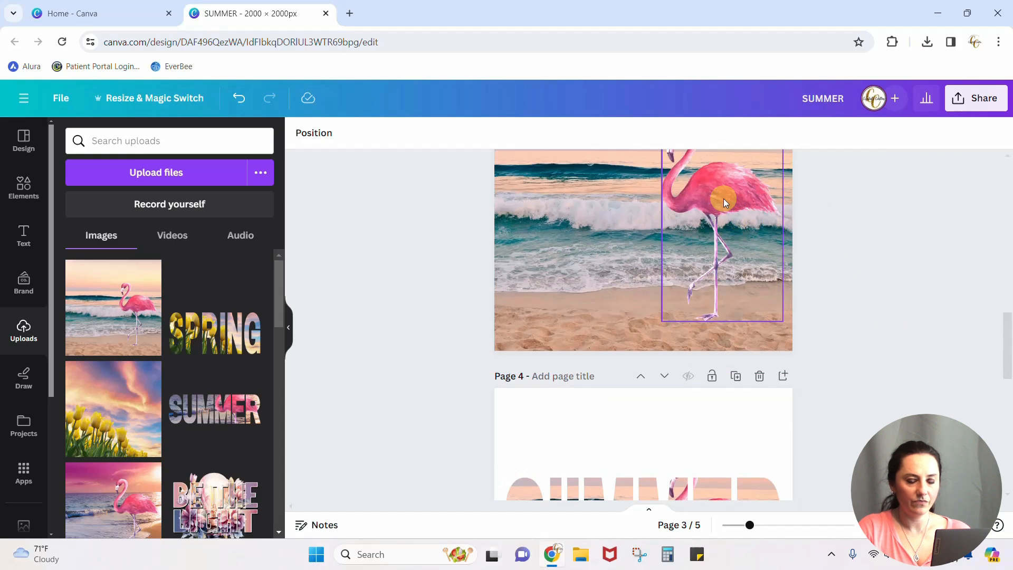
pyautogui.moveTo(723, 198); pyautogui.dragTo(722, 471)
pyautogui.scroll(-4, 888, 314)
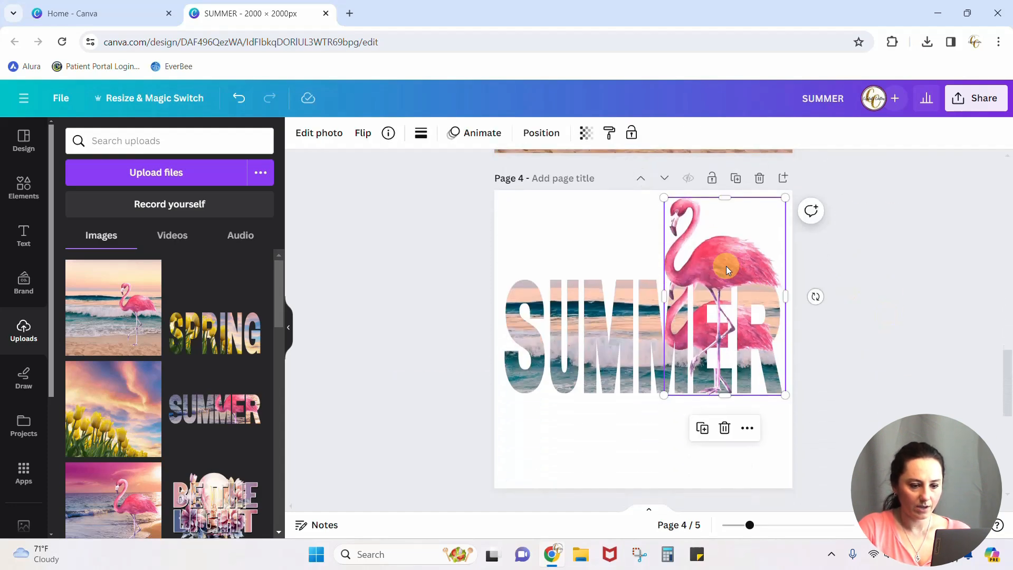
pyautogui.moveTo(726, 269); pyautogui.dragTo(727, 320)
pyautogui.click(910, 301)
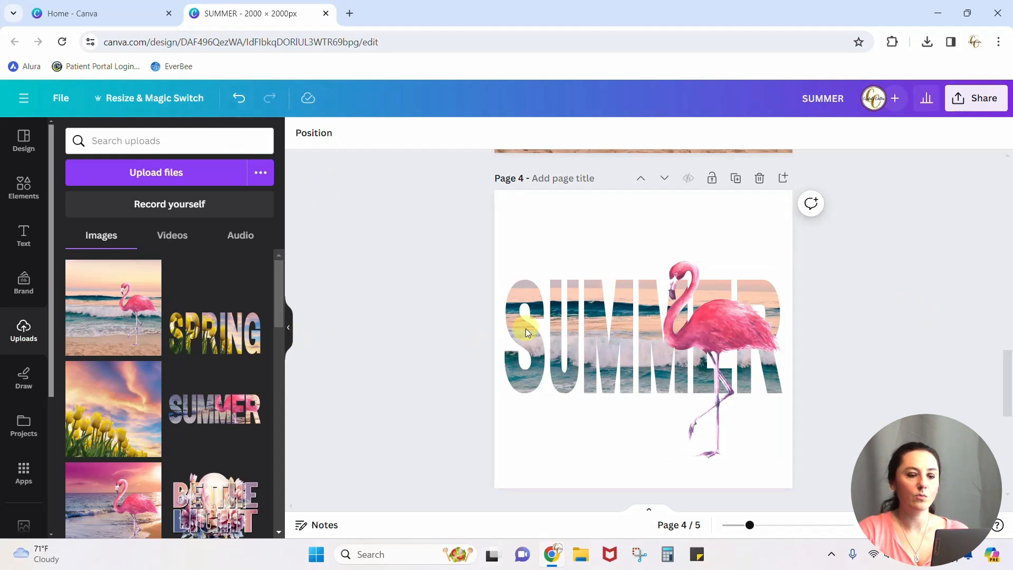
# Move the flamingo cutout from page 4 back onto the beach background on page 3
pyautogui.click(732, 330)
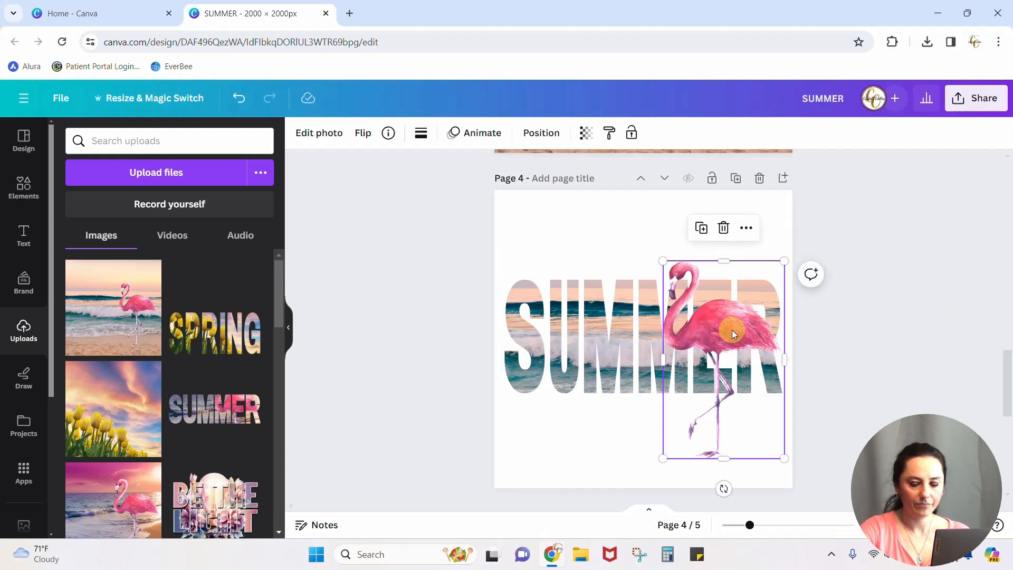
pyautogui.moveTo(732, 330); pyautogui.dragTo(707, 98)
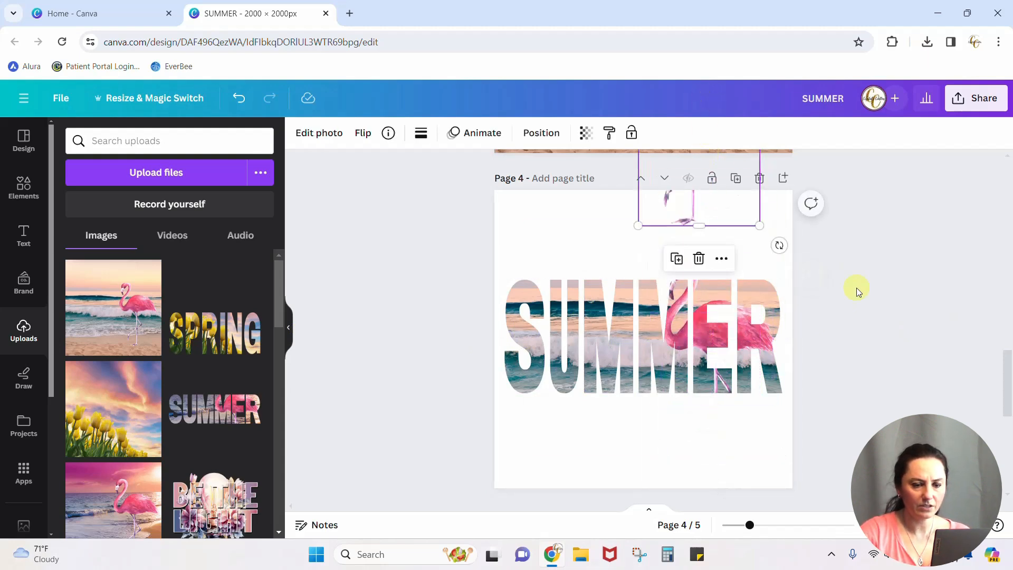
pyautogui.scroll(5, 856, 287)
pyautogui.moveTo(722, 343); pyautogui.dragTo(691, 229)
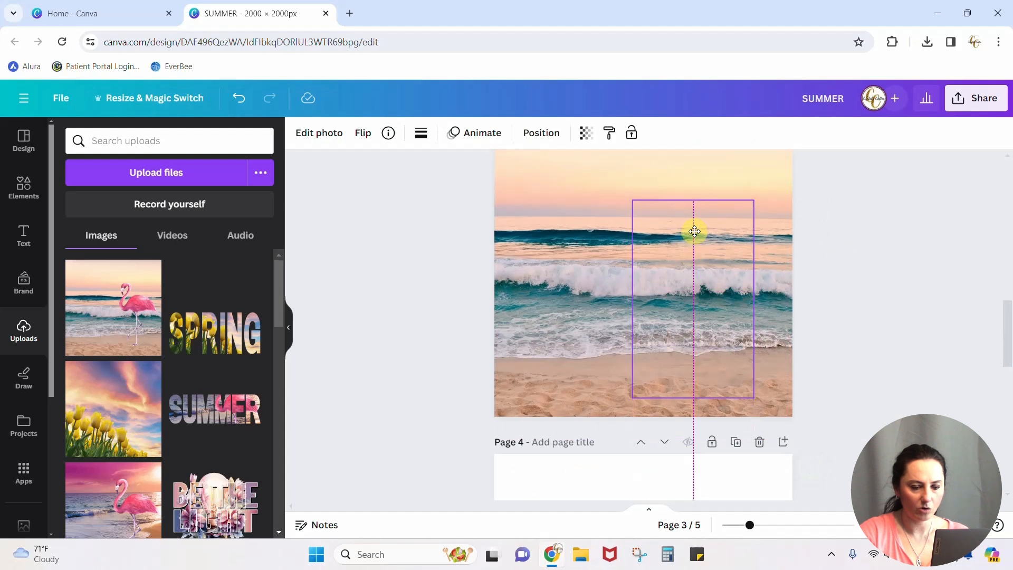
pyautogui.scroll(-1, 874, 365)
pyautogui.scroll(-5, 874, 365)
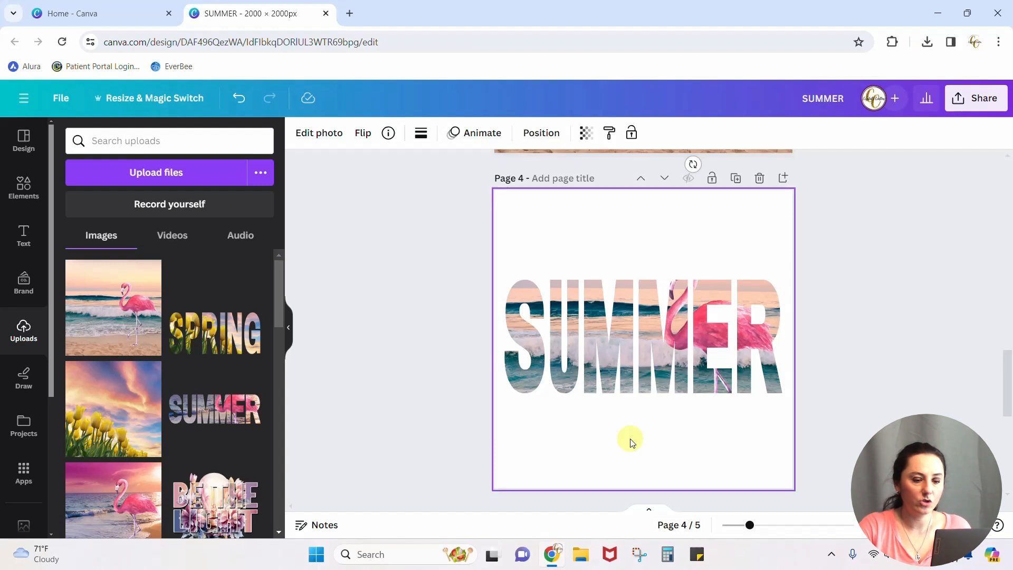
# Download only page 4 of the design as a 2,000 × 2,000 px PNG with a transparent background
pyautogui.click(630, 458)
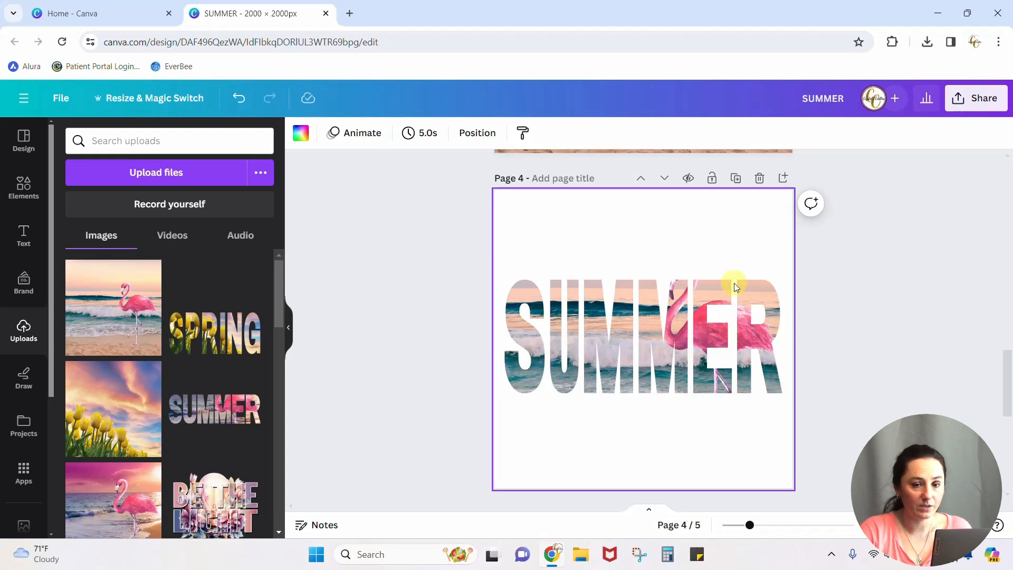
pyautogui.click(980, 103)
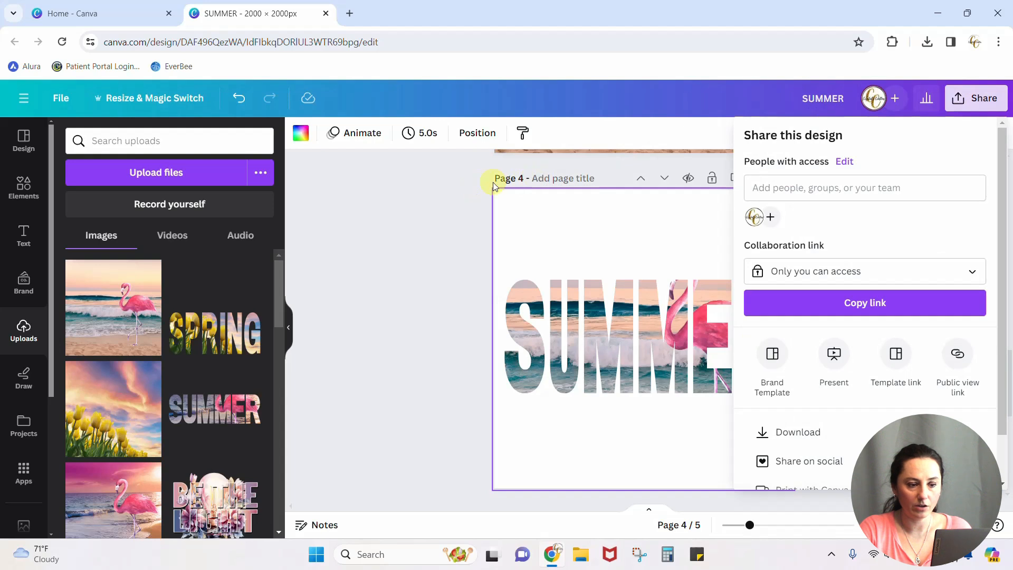
pyautogui.click(834, 439)
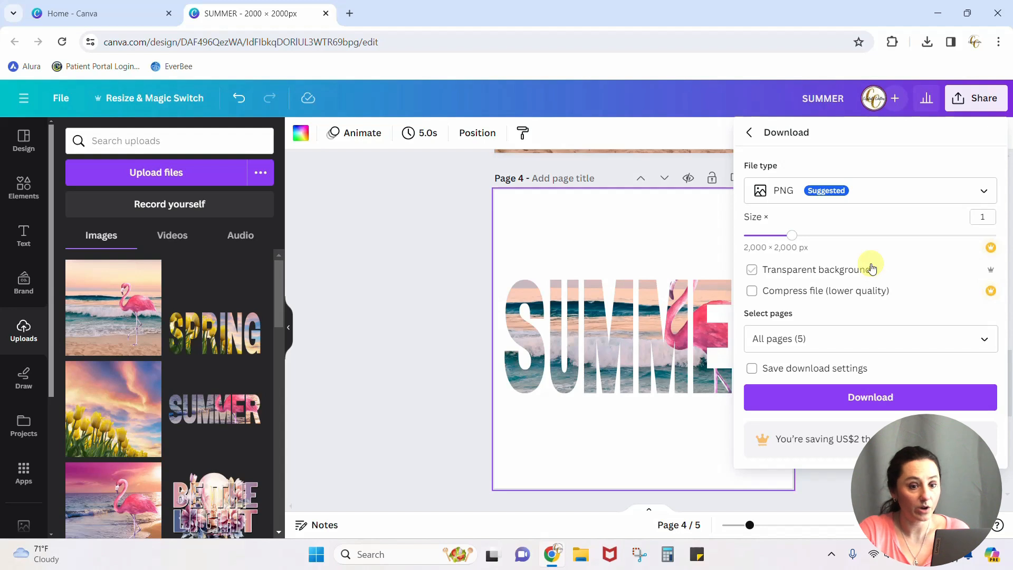
pyautogui.click(834, 342)
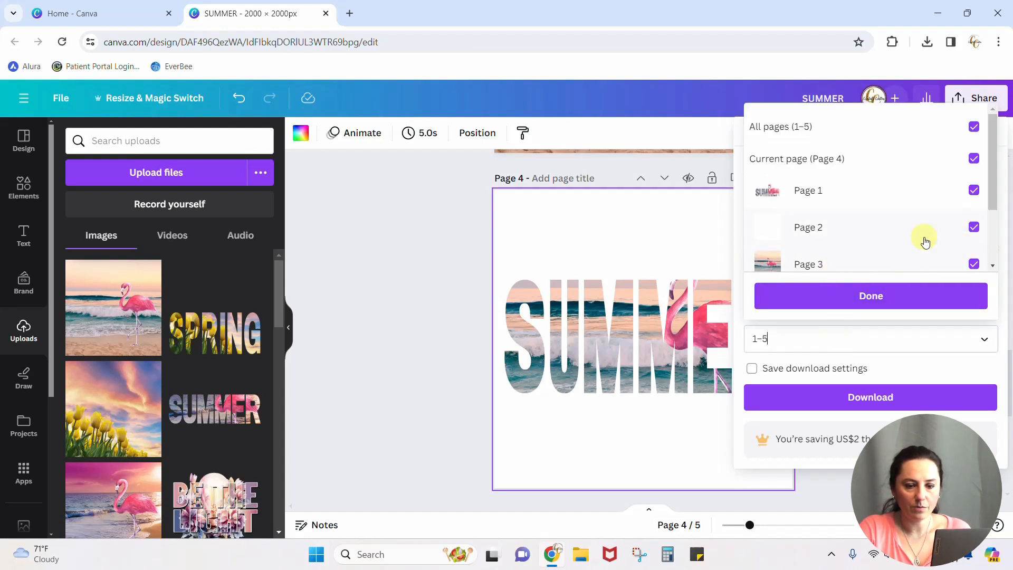
pyautogui.scroll(-2, 923, 237)
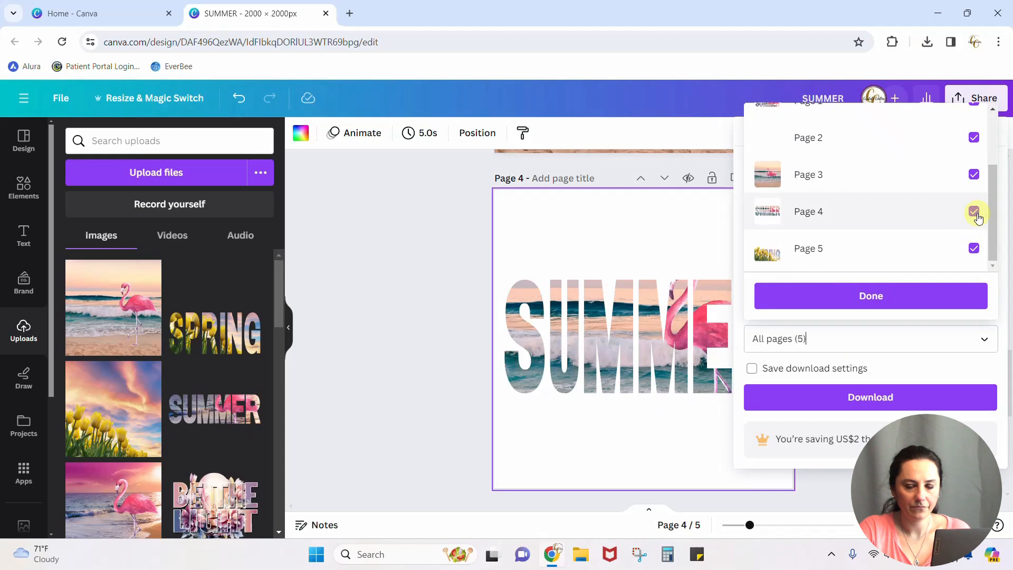
pyautogui.click(973, 211)
pyautogui.scroll(3, 950, 195)
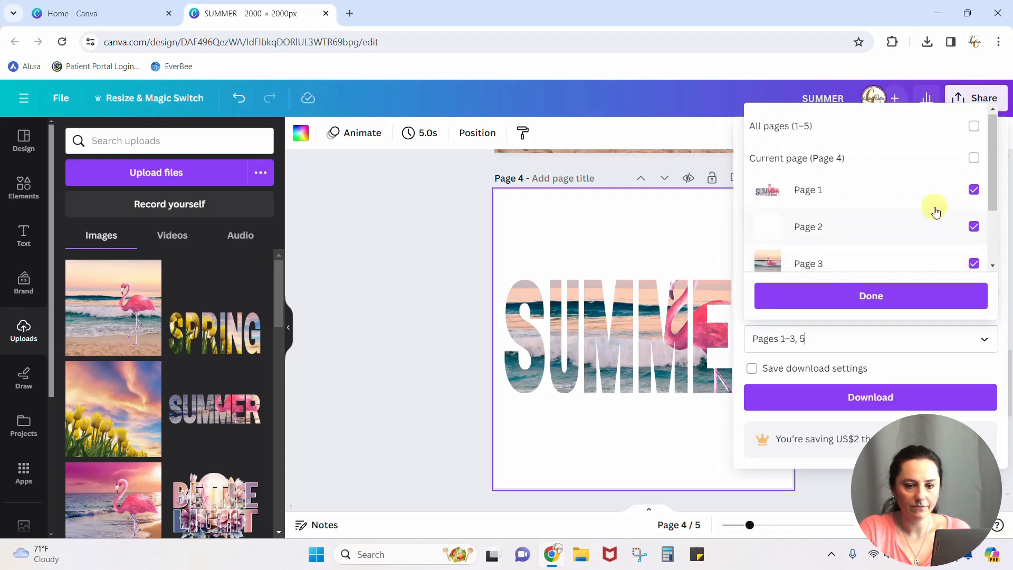
pyautogui.click(973, 127)
pyautogui.click(974, 127)
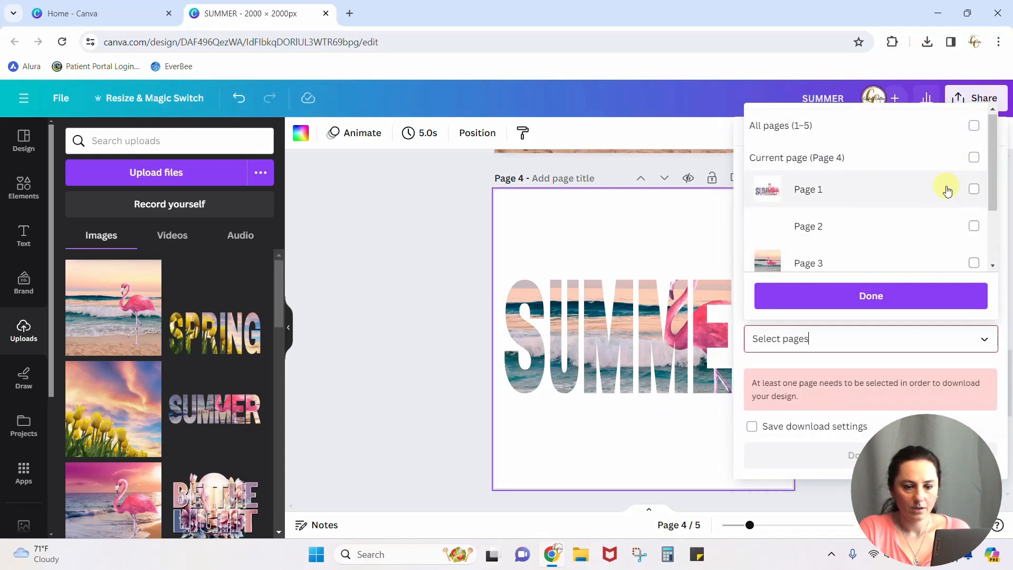
pyautogui.scroll(-2, 947, 191)
pyautogui.click(973, 211)
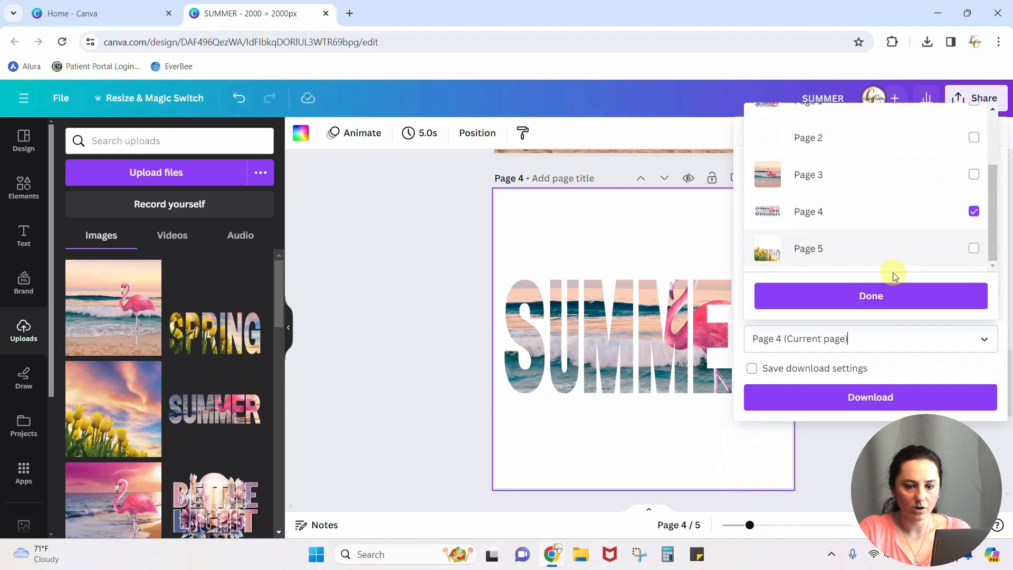
pyautogui.click(881, 302)
pyautogui.click(885, 397)
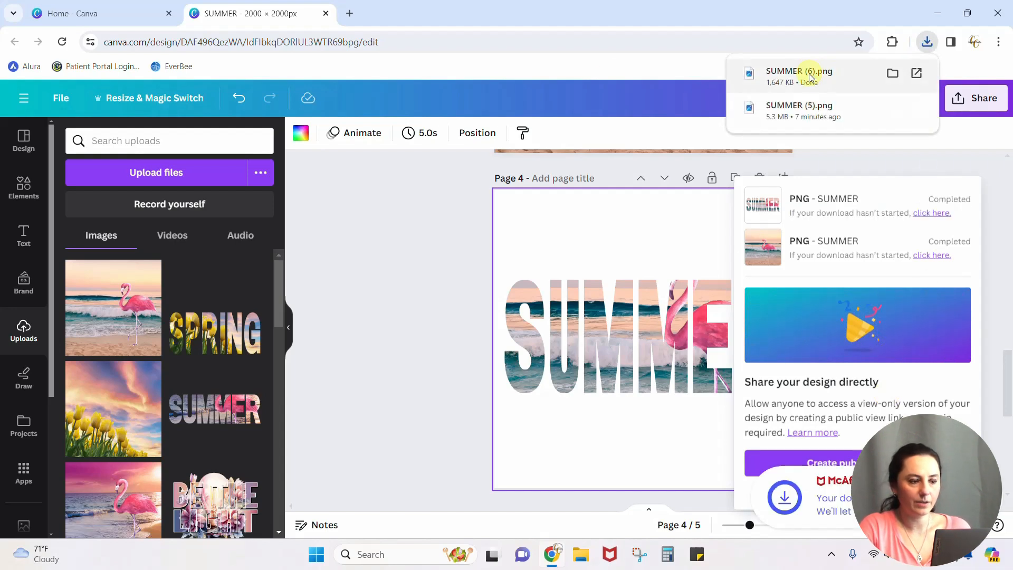
# Upload the exported SUMMER (6) PNG file from the Downloads folder
pyautogui.click(164, 177)
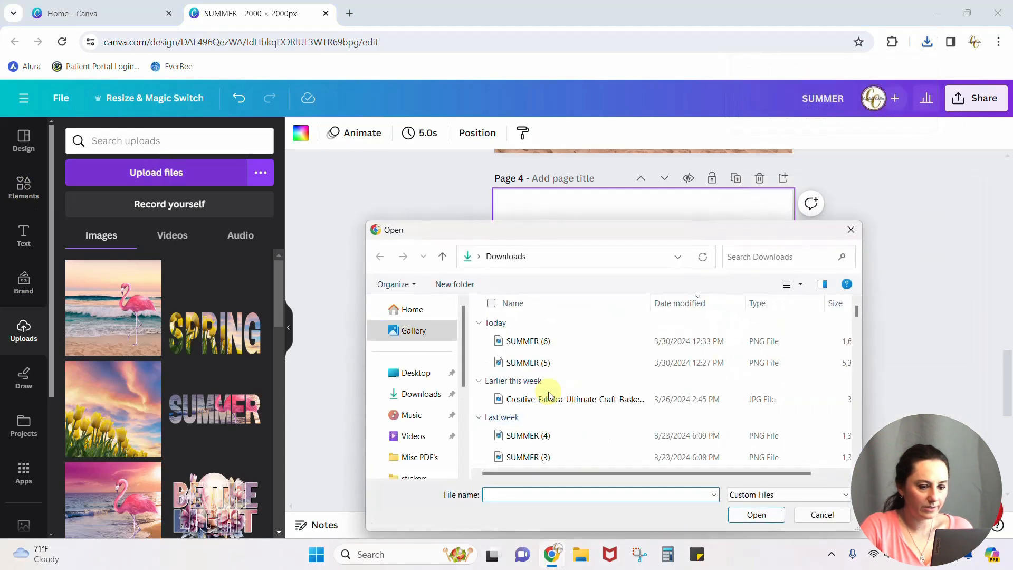
pyautogui.click(528, 340)
pyautogui.click(756, 515)
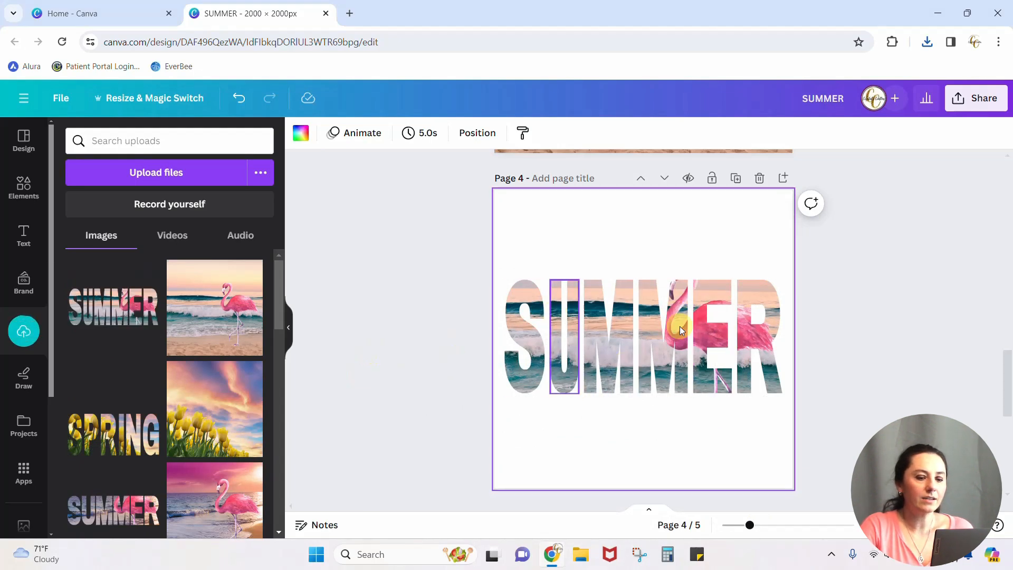
# Replace the letter frames on page 4 with the newly uploaded SUMMER image, enlarged to fill the whole page
pyautogui.moveTo(451, 251); pyautogui.dragTo(895, 422)
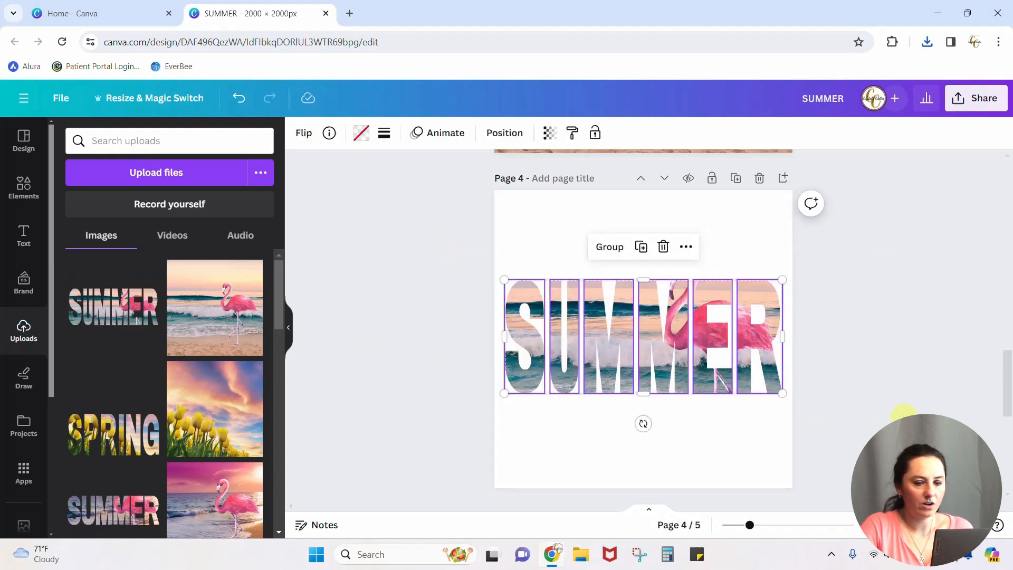
pyautogui.press('Delete')
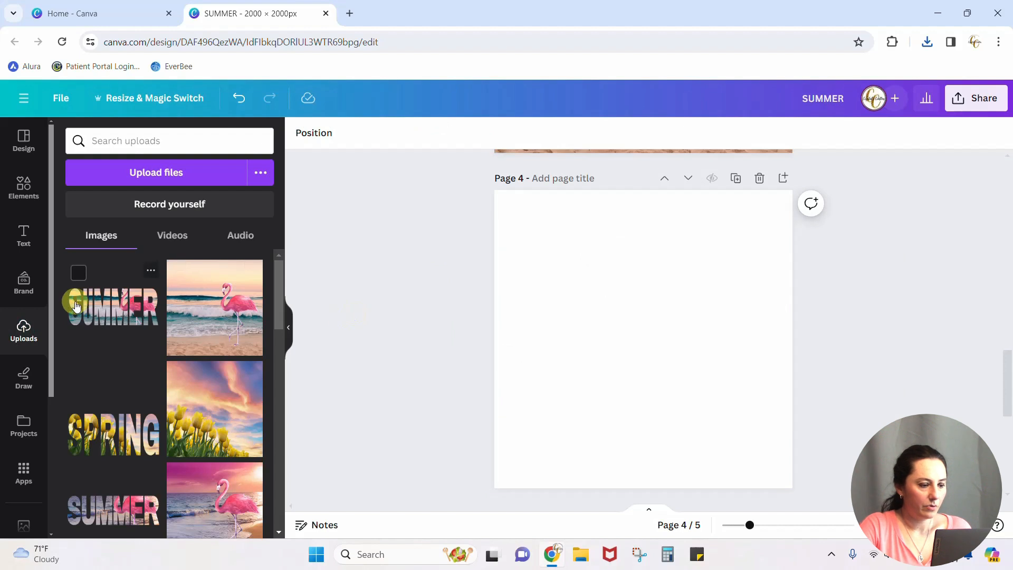
pyautogui.click(114, 306)
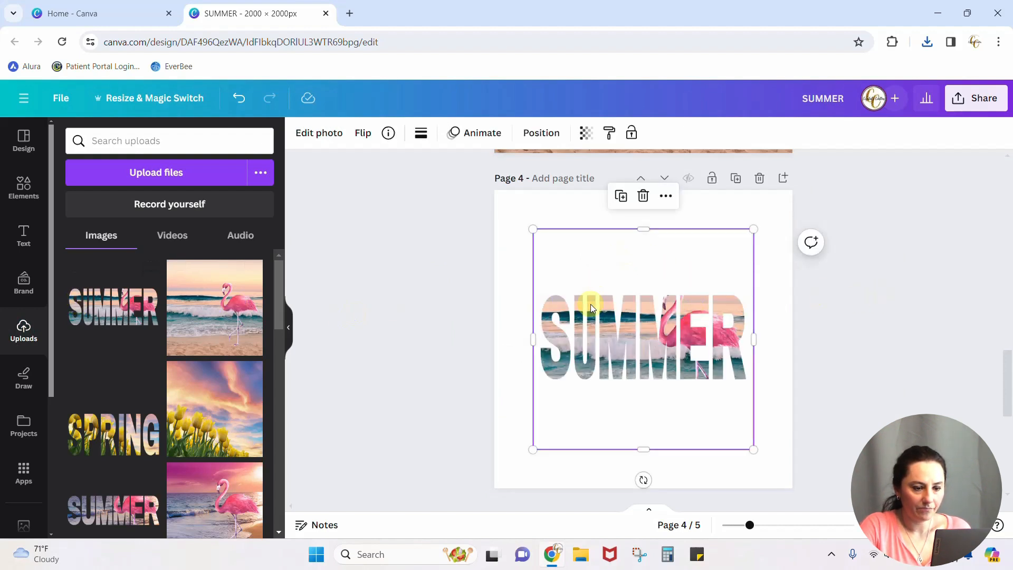
pyautogui.moveTo(583, 326); pyautogui.dragTo(547, 289)
pyautogui.moveTo(715, 410); pyautogui.dragTo(795, 485)
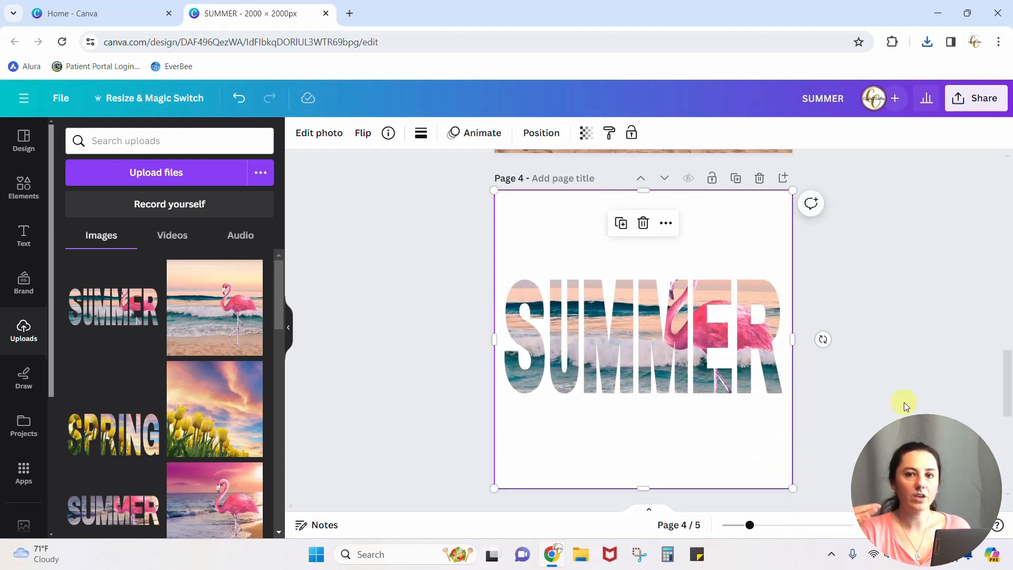
pyautogui.scroll(3, 903, 402)
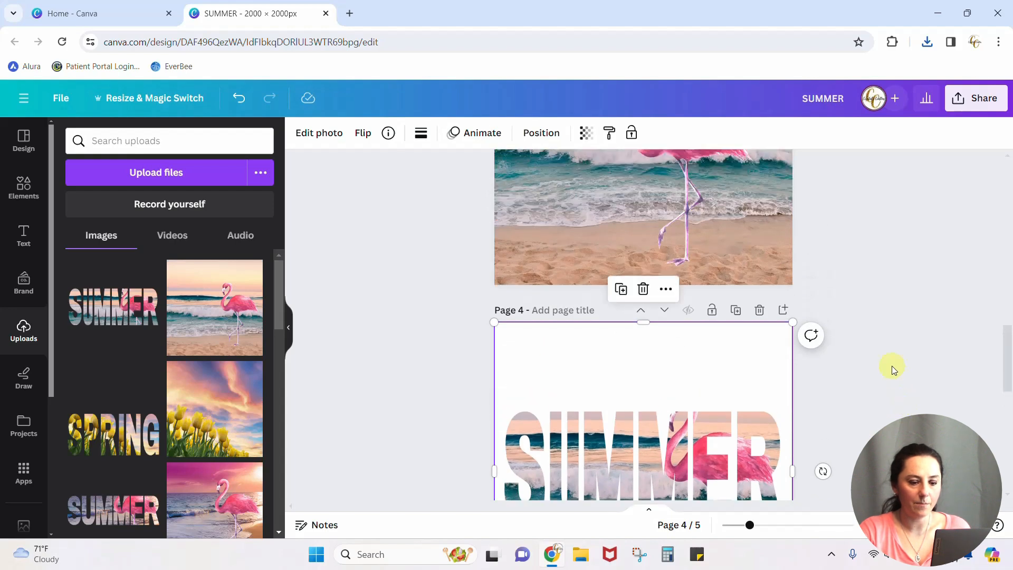
pyautogui.moveTo(697, 160); pyautogui.dragTo(728, 443)
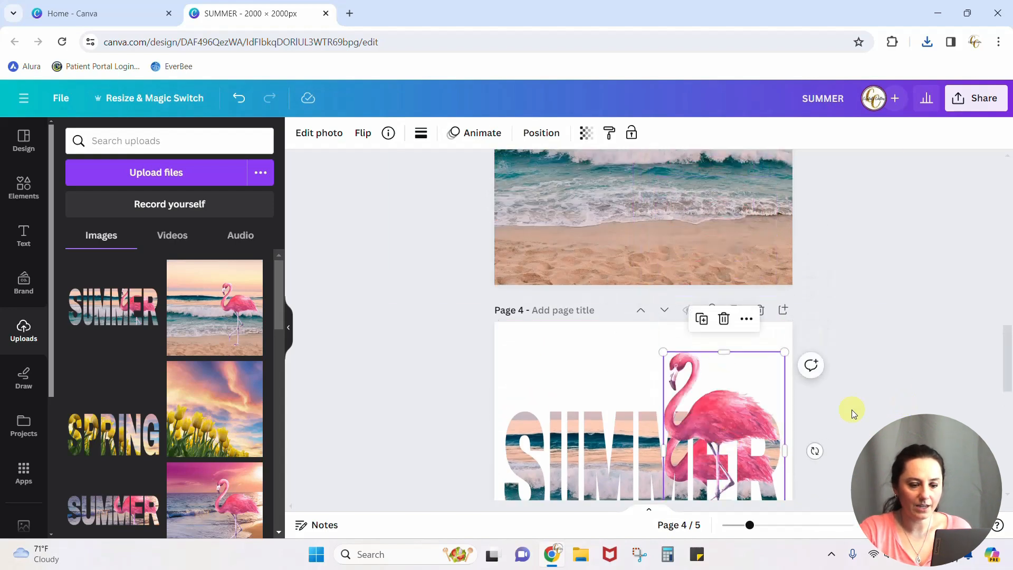
pyautogui.scroll(-3, 852, 410)
pyautogui.moveTo(718, 286); pyautogui.dragTo(698, 183)
pyautogui.click(885, 325)
pyautogui.scroll(4, 890, 305)
pyautogui.moveTo(691, 376); pyautogui.dragTo(680, 210)
pyautogui.scroll(-4, 920, 307)
pyautogui.scroll(1, 920, 308)
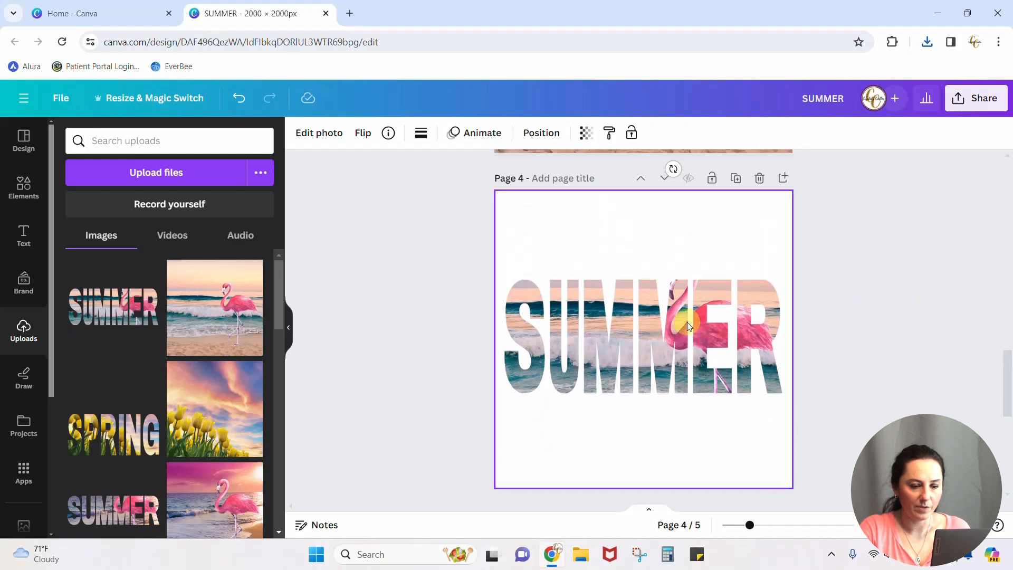
# Apply the Glow shadow effect to the SUMMER image on page 4
pyautogui.click(687, 322)
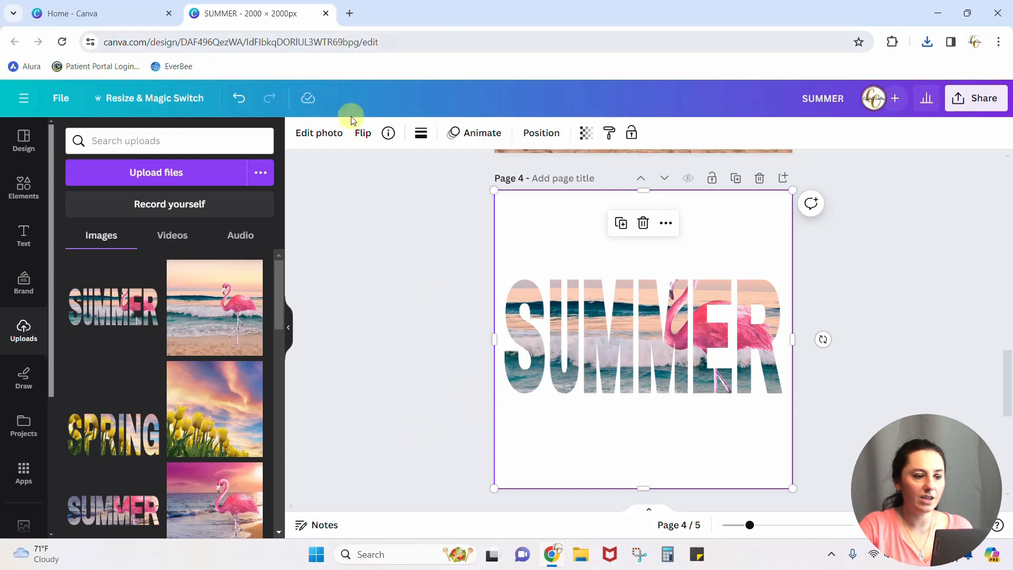
pyautogui.click(304, 135)
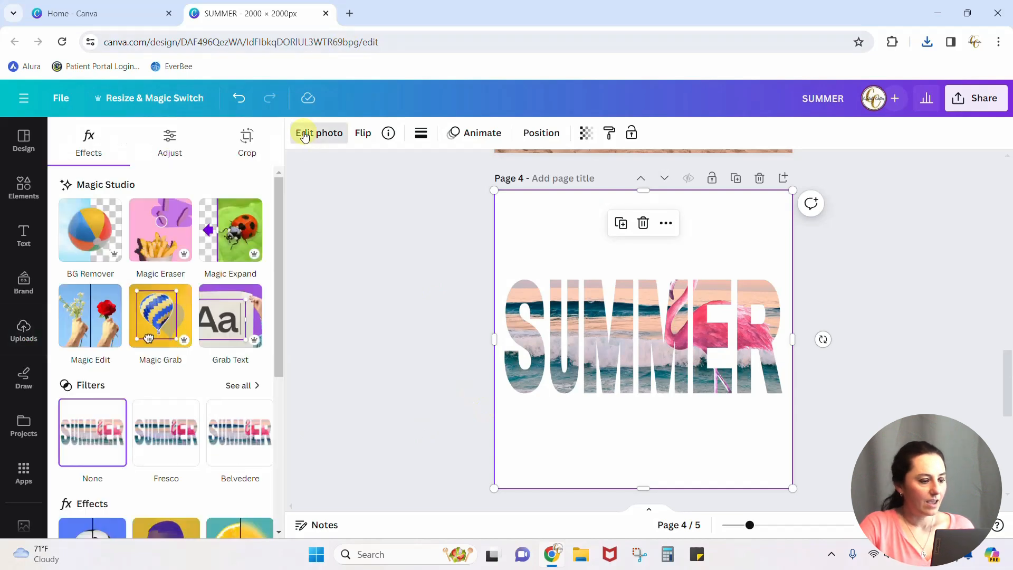
pyautogui.scroll(-3, 216, 272)
pyautogui.scroll(-1, 216, 273)
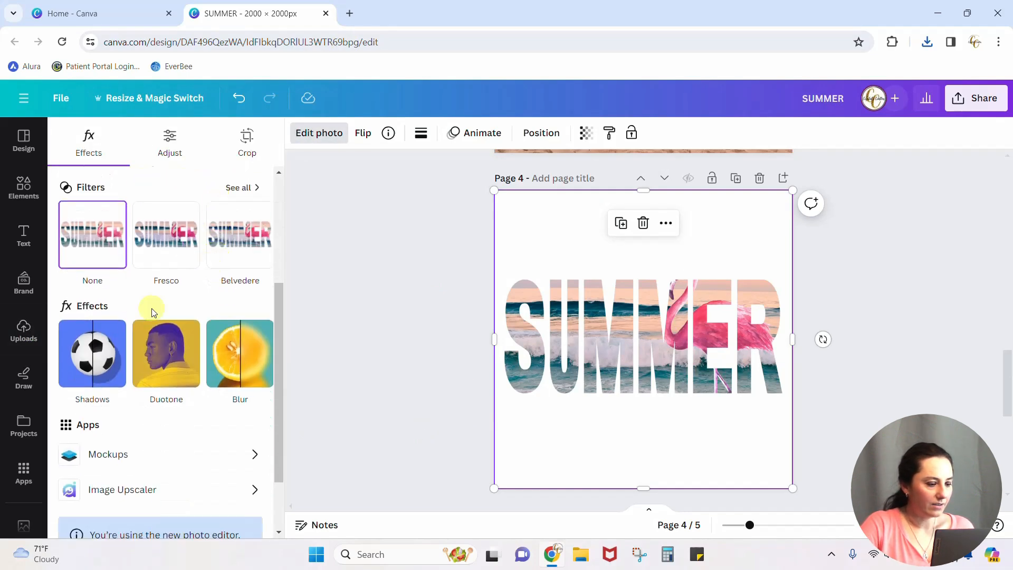
pyautogui.click(84, 349)
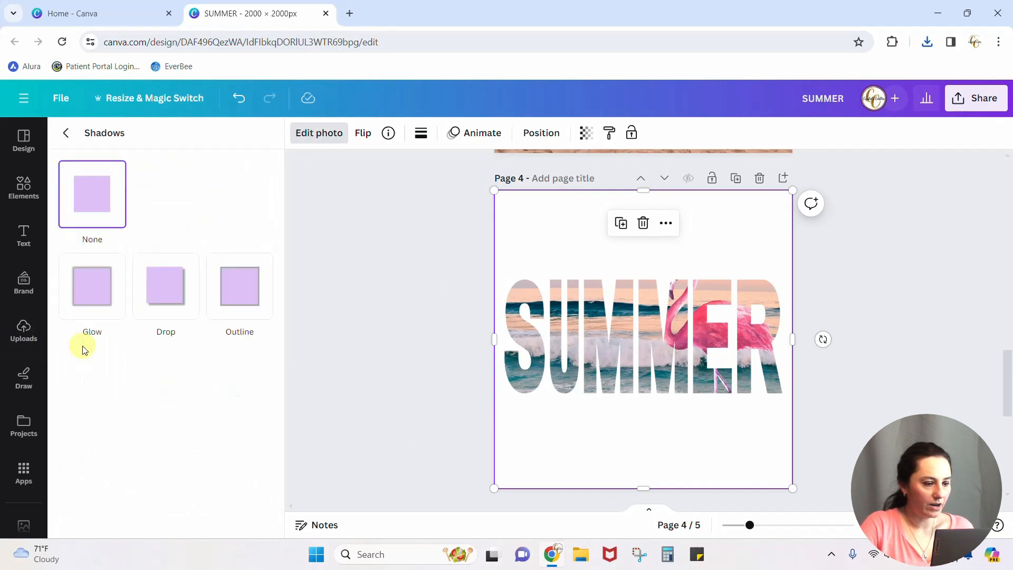
pyautogui.click(88, 294)
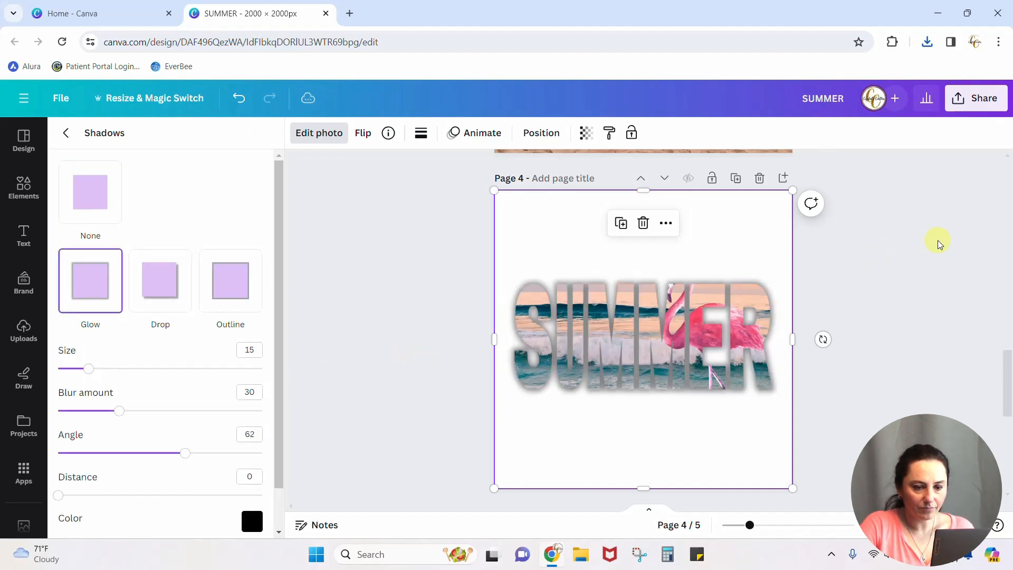
# Move the flamingo cutout from page 3 onto page 4, over the flamingo inside the SUMMER letters
pyautogui.scroll(3, 938, 239)
pyautogui.click(725, 163)
pyautogui.moveTo(726, 163); pyautogui.dragTo(847, 370)
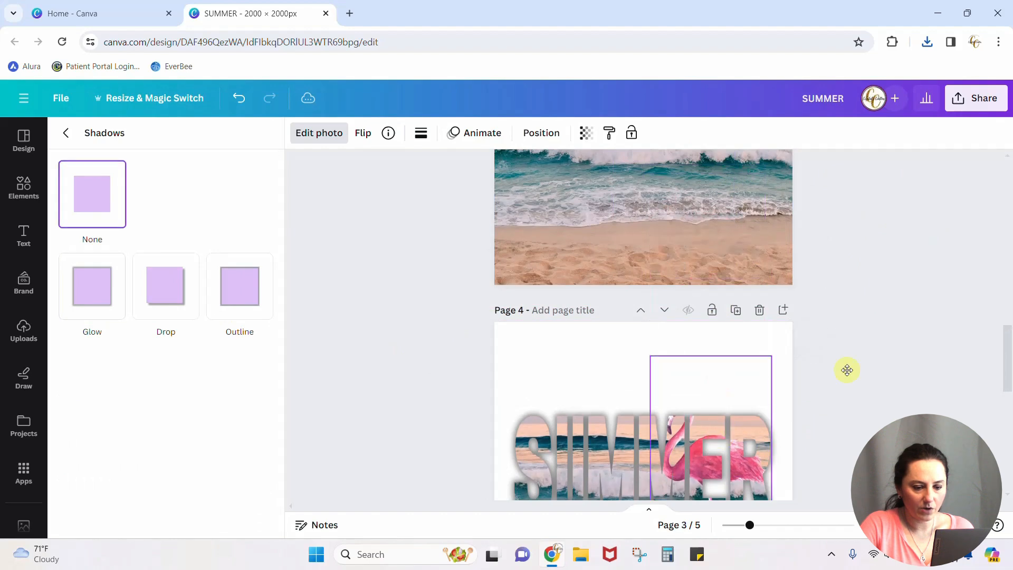
pyautogui.scroll(-3, 899, 350)
pyautogui.moveTo(703, 287); pyautogui.dragTo(708, 321)
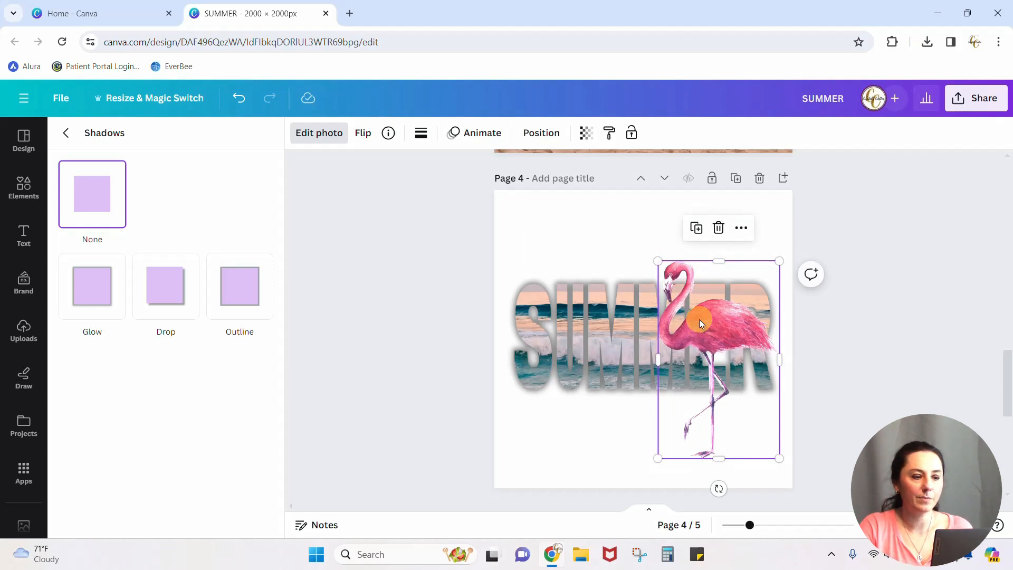
# Send the flamingo cutout to the back, behind the SUMMER image on page 4
pyautogui.click(541, 132)
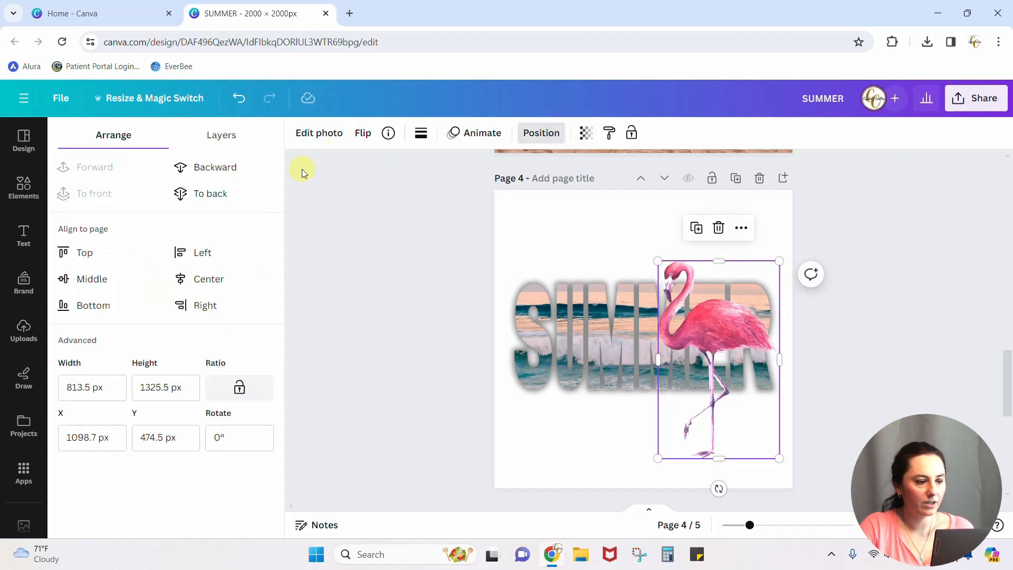
pyautogui.click(216, 193)
pyautogui.click(300, 203)
pyautogui.click(885, 265)
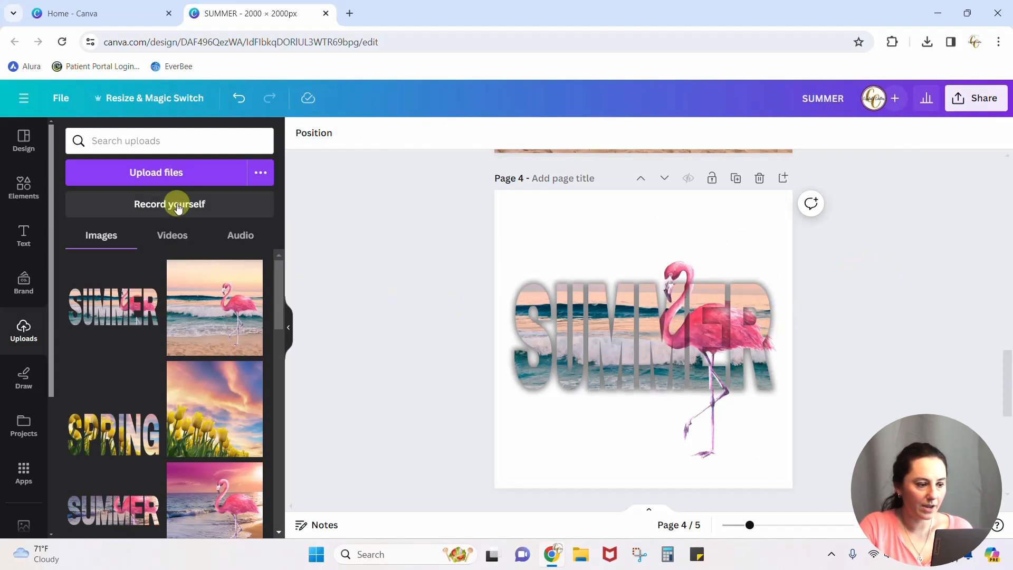
# Reopen the SUMMER image's shadow settings and set the glow color to white #FFFFFF with intensity 69
pyautogui.click(543, 298)
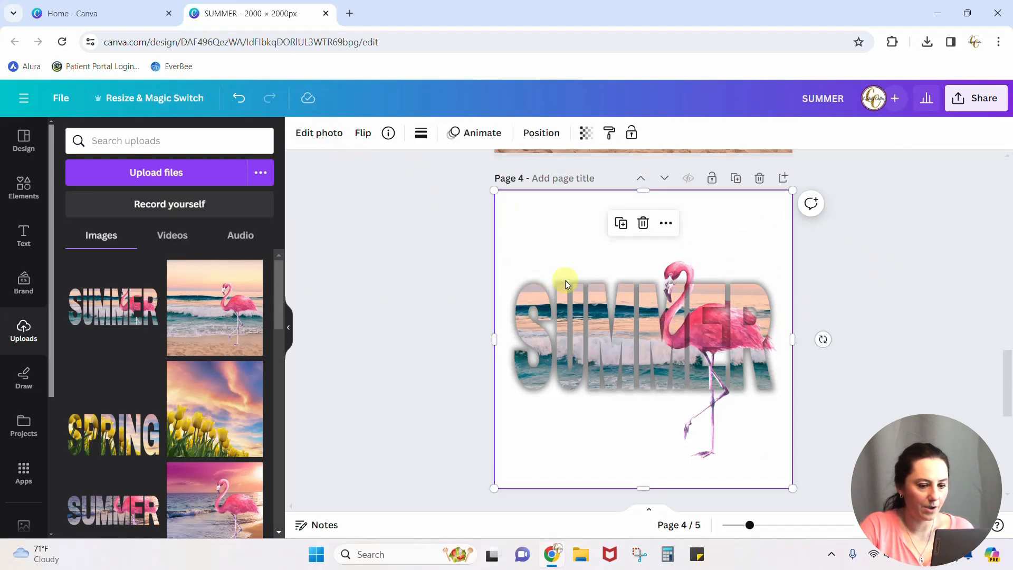
pyautogui.click(330, 134)
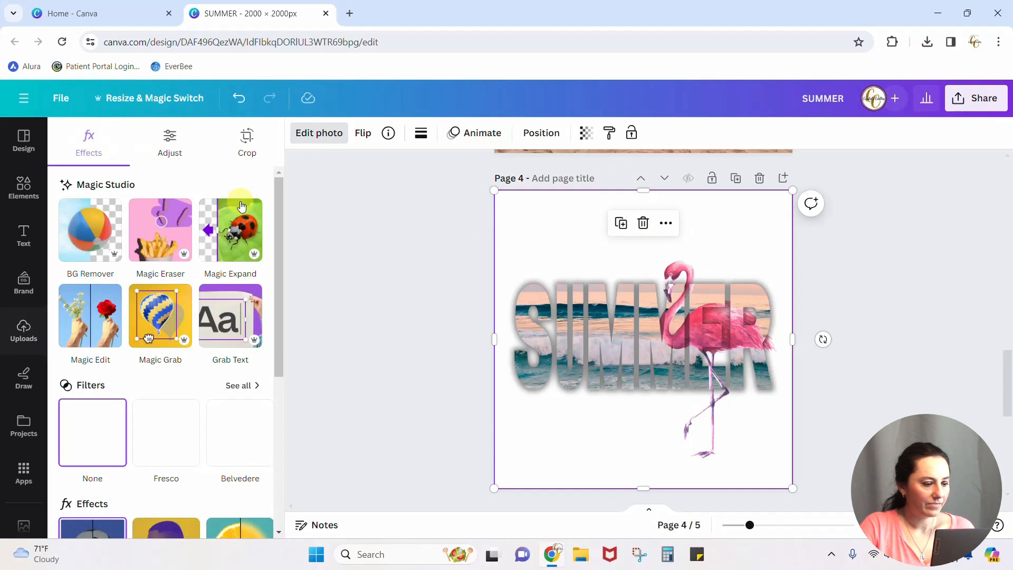
pyautogui.scroll(-3, 100, 438)
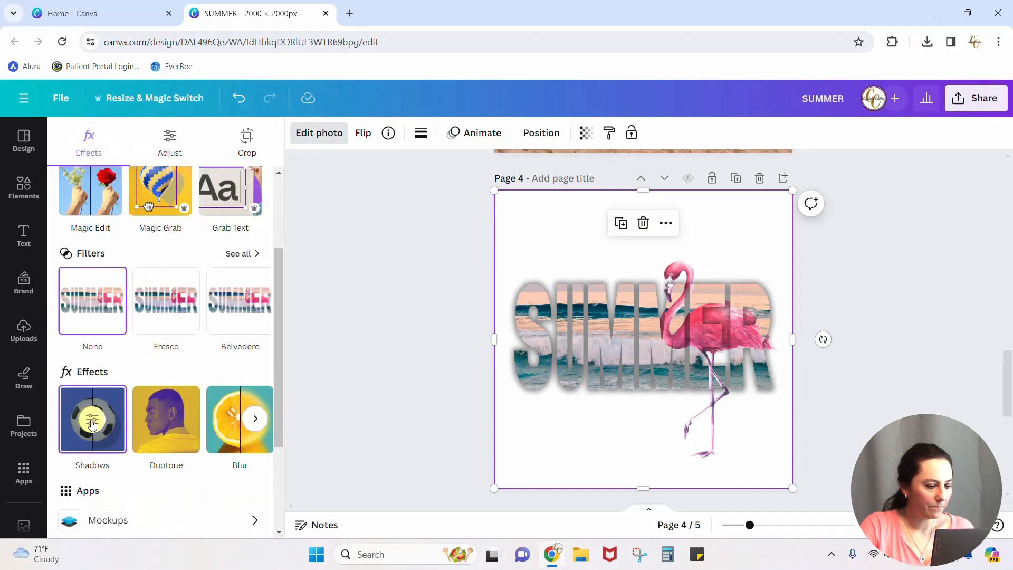
pyautogui.click(92, 420)
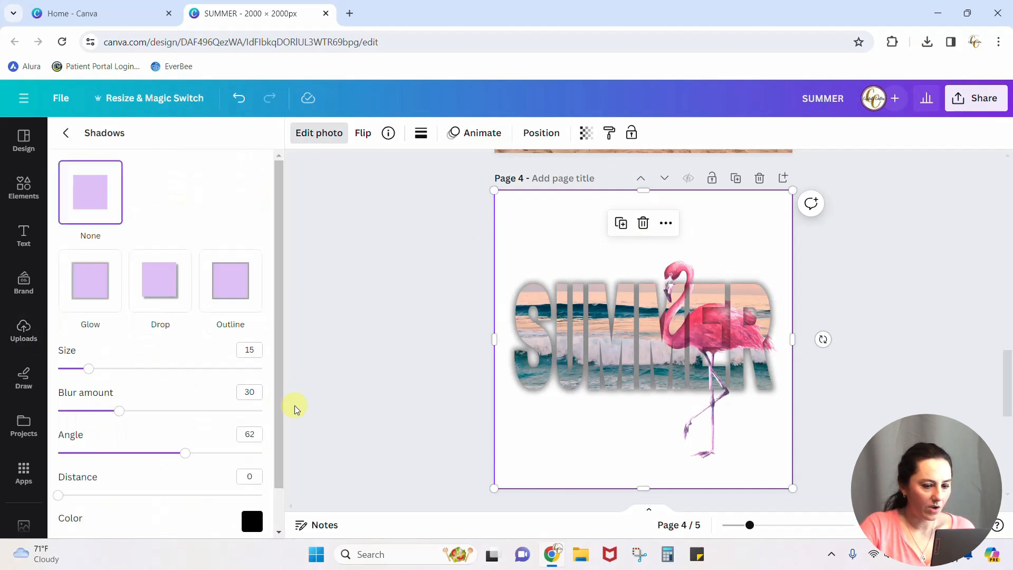
pyautogui.scroll(-3, 368, 401)
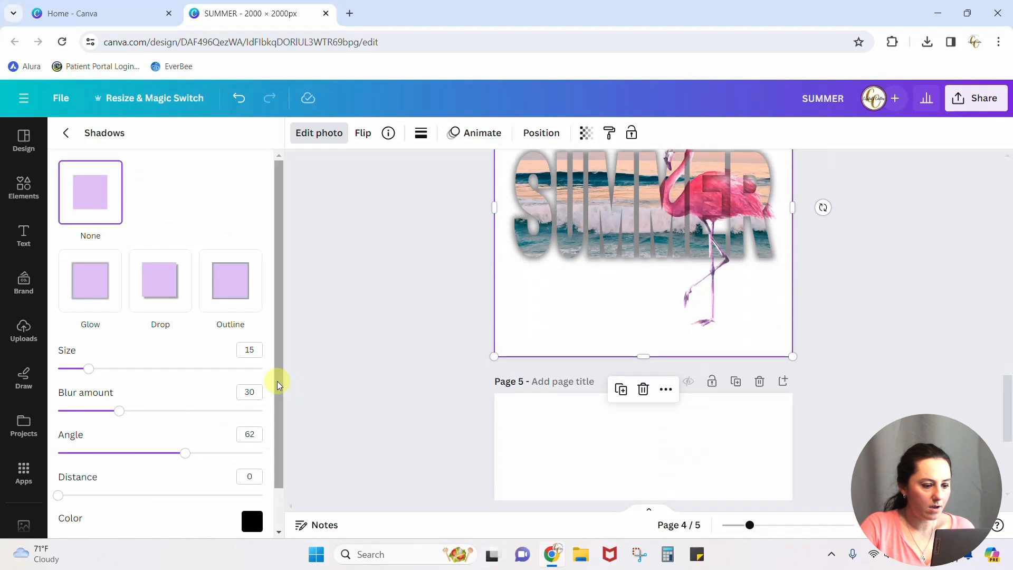
pyautogui.moveTo(276, 379); pyautogui.dragTo(278, 413)
pyautogui.scroll(2, 366, 361)
pyautogui.scroll(1, 366, 360)
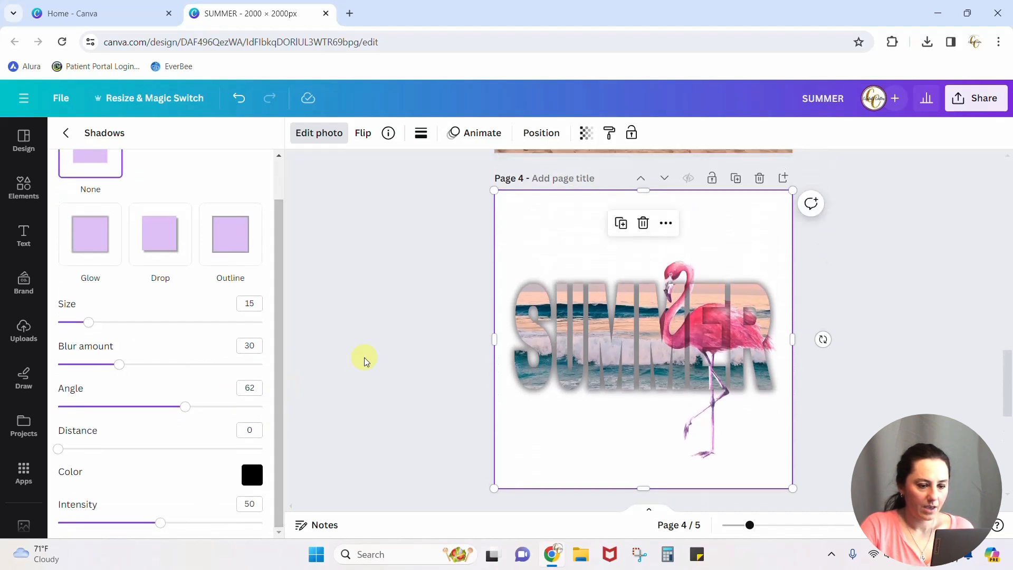
pyautogui.click(254, 477)
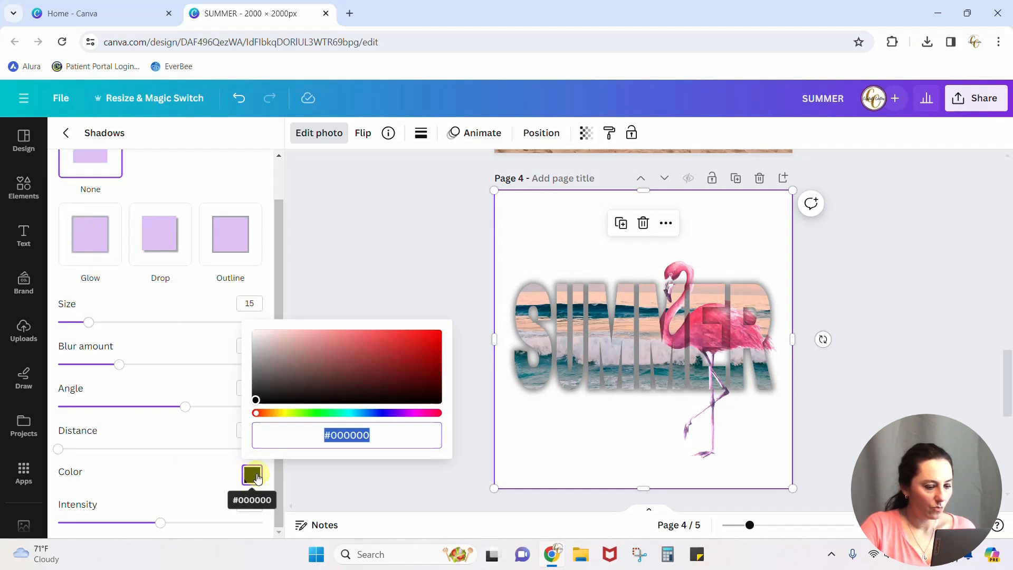
pyautogui.moveTo(254, 404); pyautogui.dragTo(242, 307)
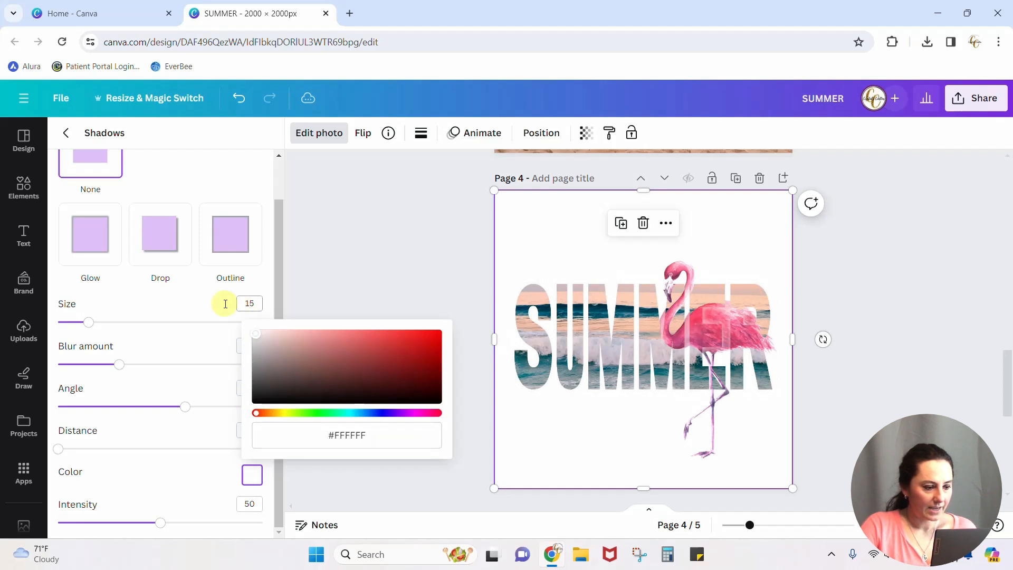
pyautogui.moveTo(160, 523); pyautogui.dragTo(186, 522)
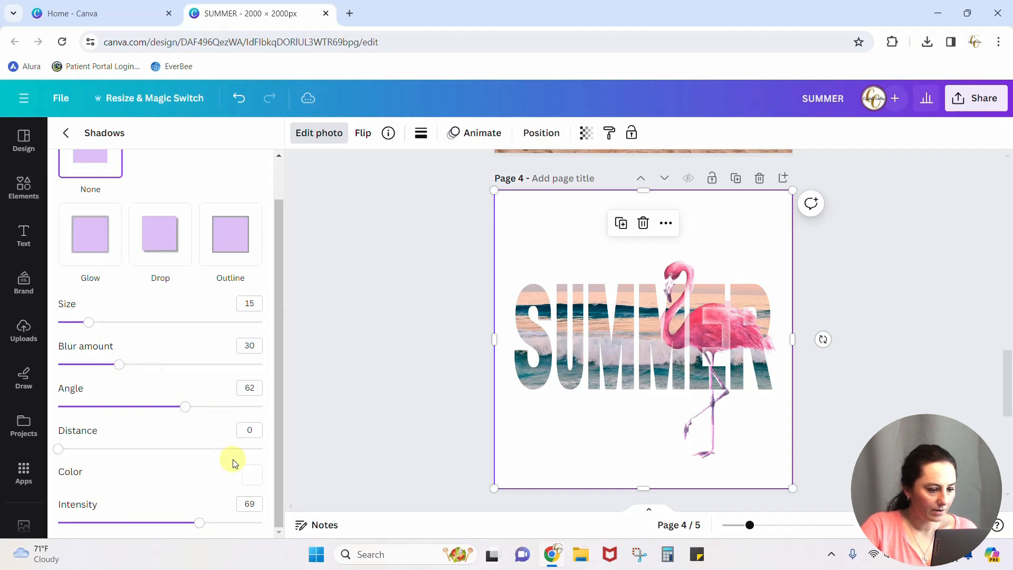
# Try darker glow colors on the SUMMER image, ending on light gray #C8C8C8
pyautogui.click(251, 474)
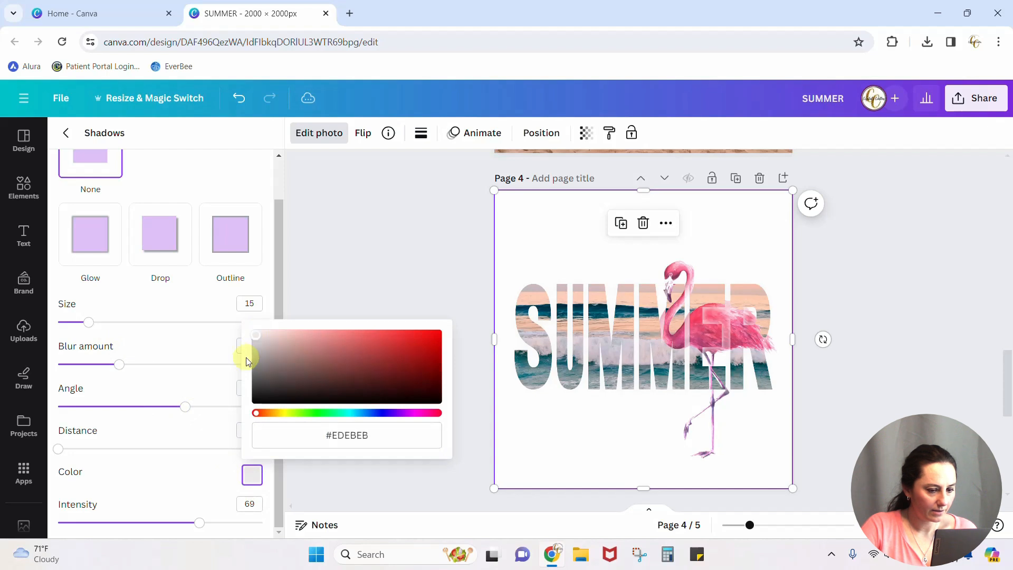
pyautogui.click(246, 377)
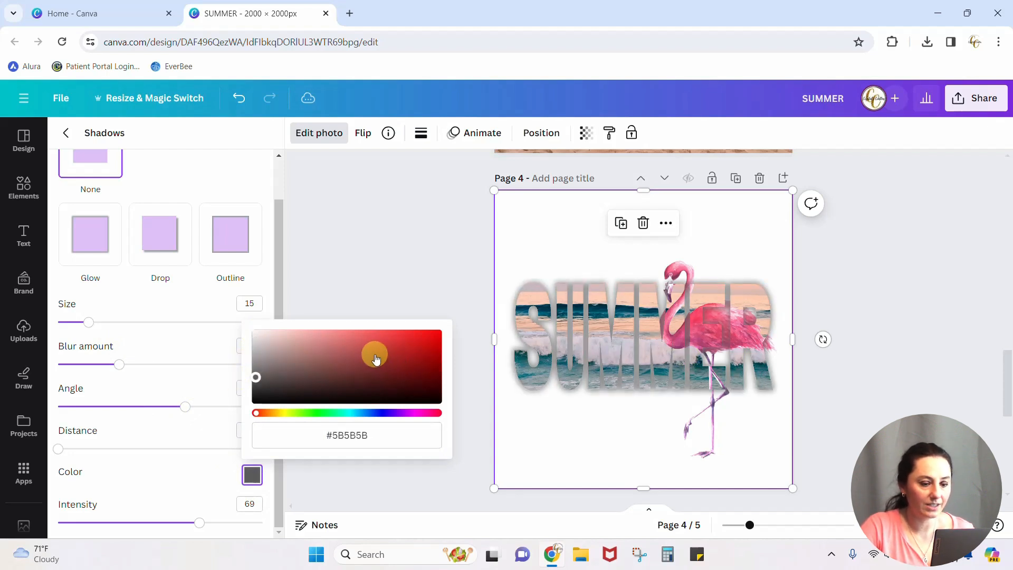
pyautogui.moveTo(257, 376); pyautogui.dragTo(250, 349)
pyautogui.moveTo(248, 345); pyautogui.dragTo(249, 346)
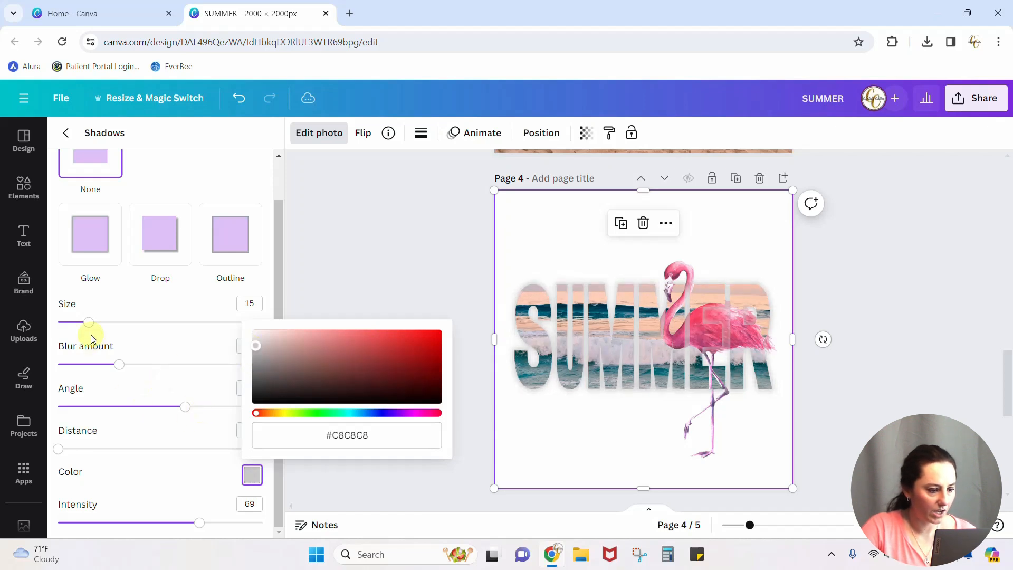
# Set the SUMMER image's glow size to 4, blur amount to 13 and intensity to 71
pyautogui.moveTo(90, 326); pyautogui.dragTo(67, 325)
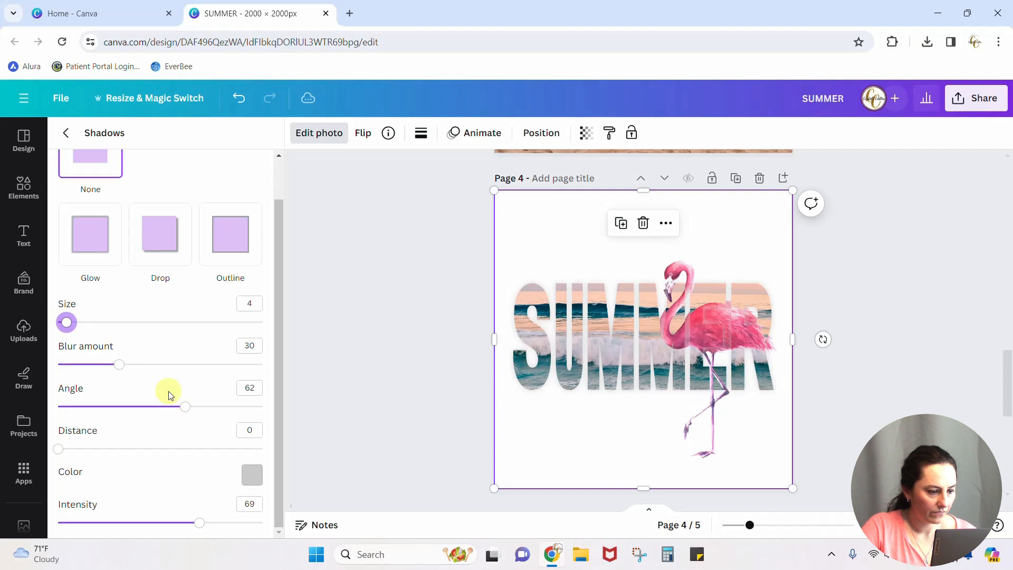
pyautogui.moveTo(122, 366); pyautogui.dragTo(91, 364)
pyautogui.moveTo(202, 365); pyautogui.dragTo(224, 364)
pyautogui.click(85, 364)
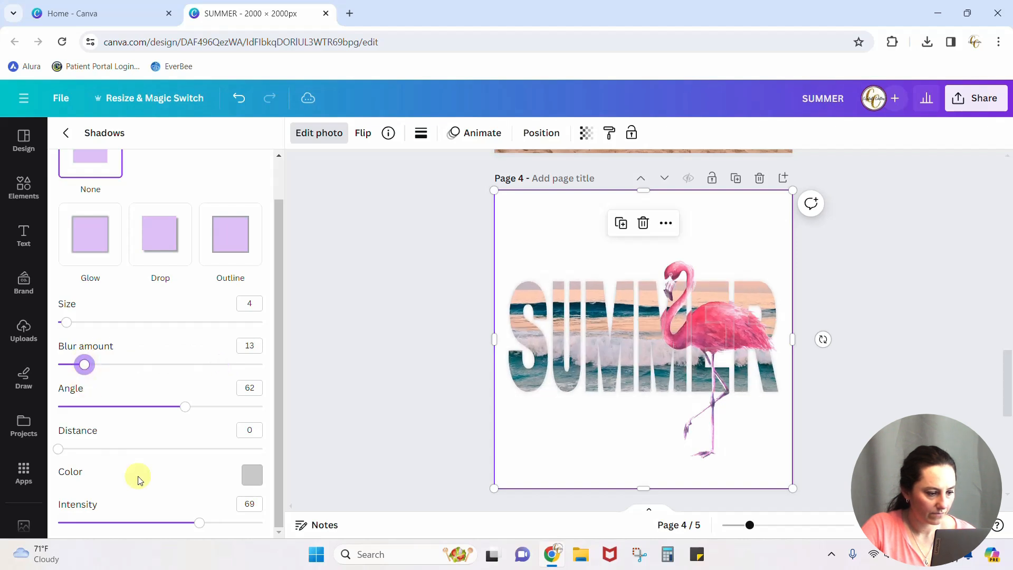
pyautogui.moveTo(197, 523)
pyautogui.mouseDown()
pyautogui.moveTo(251, 522)
pyautogui.moveTo(170, 524)
pyautogui.moveTo(203, 523)
pyautogui.mouseUp()
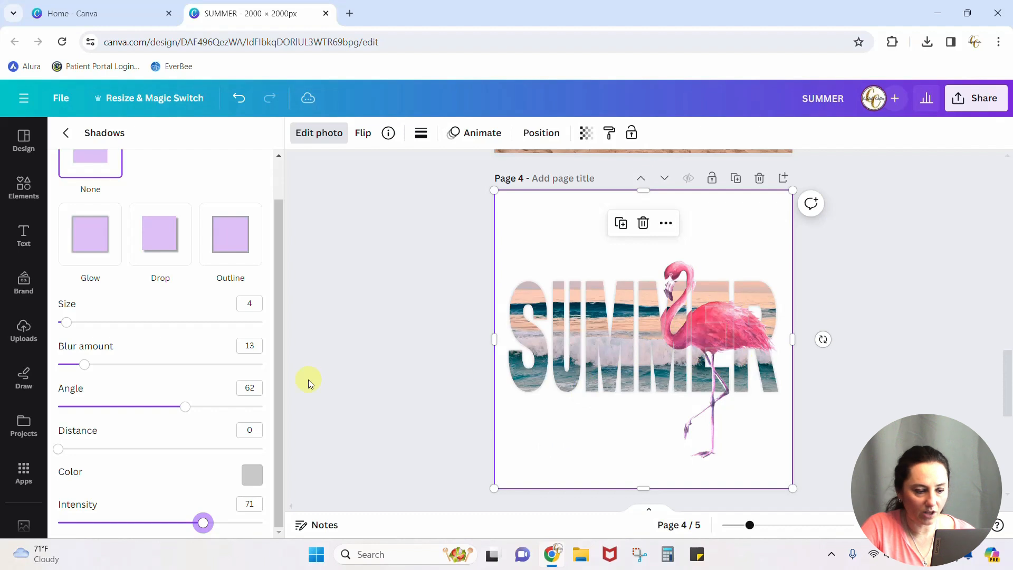
# Darken the SUMMER image's glow color to dark gray #303030
pyautogui.click(251, 474)
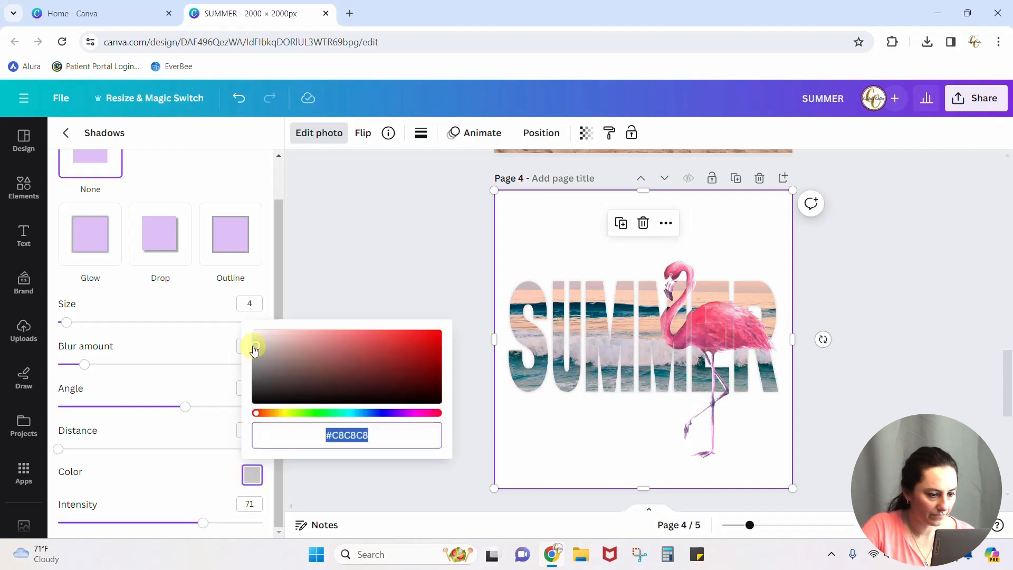
pyautogui.moveTo(254, 349); pyautogui.dragTo(241, 387)
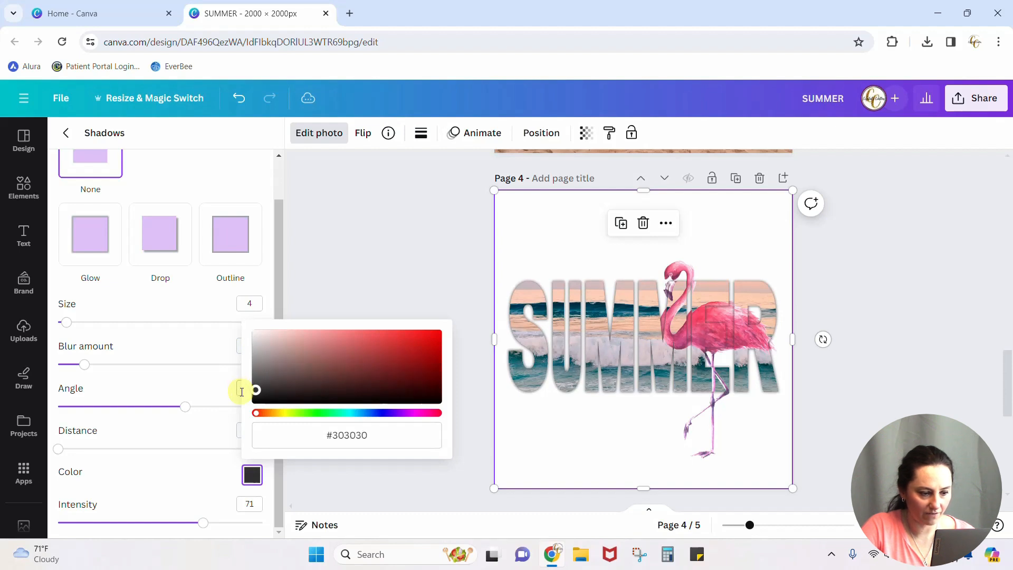
# Darken the SUMMER image's glow color to near-black #070707 and close the shadow settings
pyautogui.moveTo(242, 403); pyautogui.dragTo(243, 407)
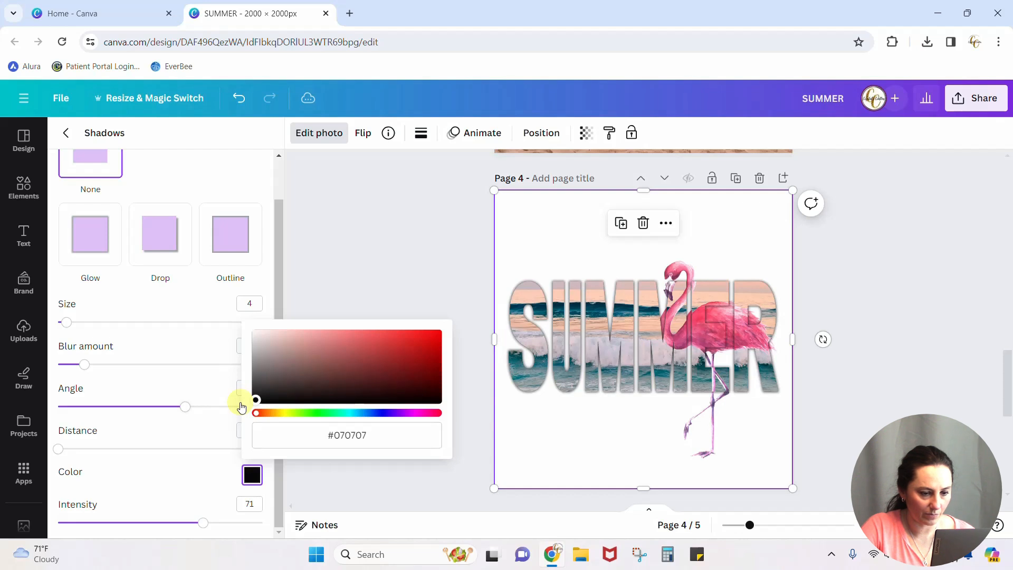
pyautogui.click(592, 456)
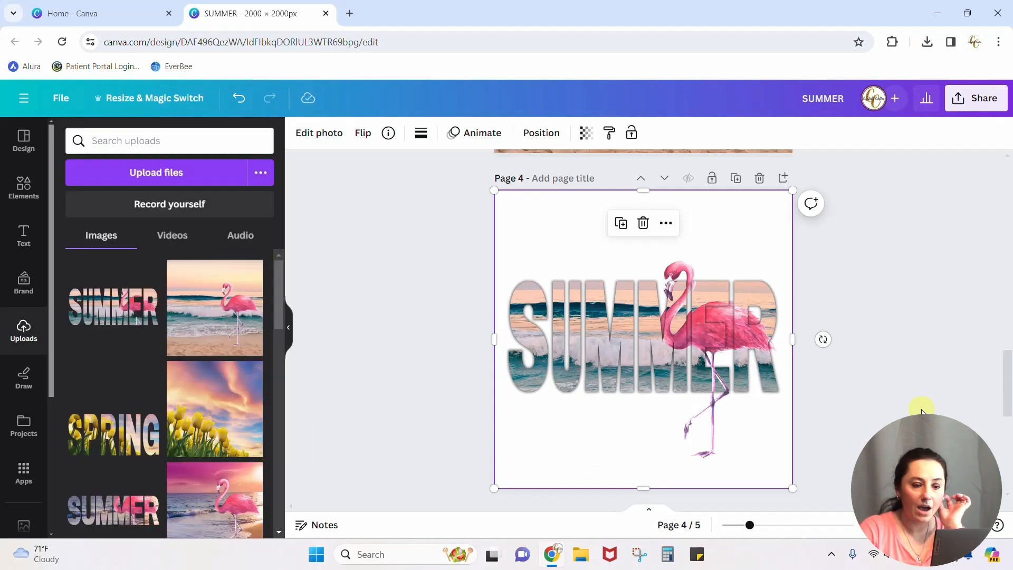
# Delete the three pages between the first SUMMER page and the SPRING page
pyautogui.scroll(-5, 922, 411)
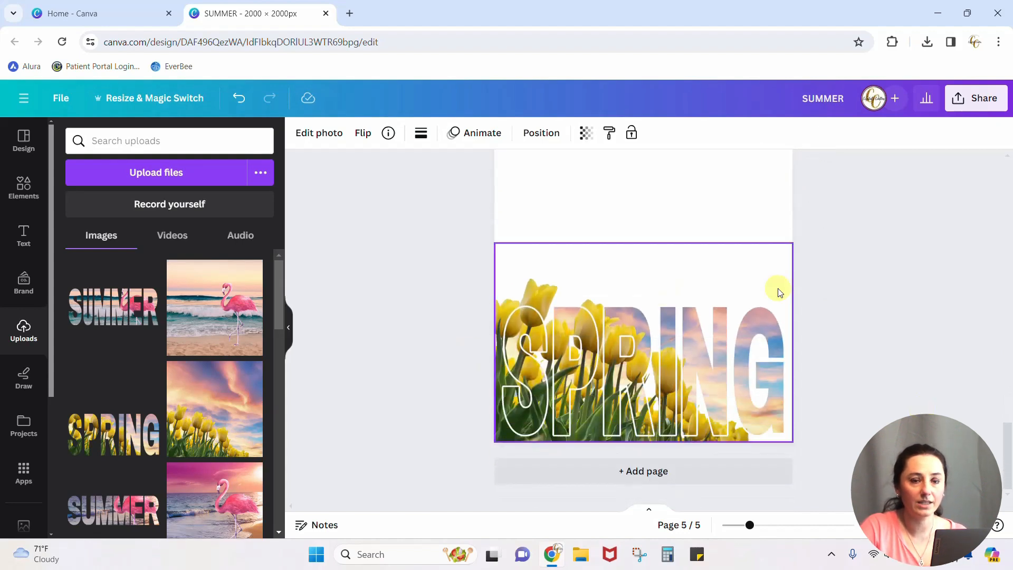
pyautogui.scroll(10, 872, 315)
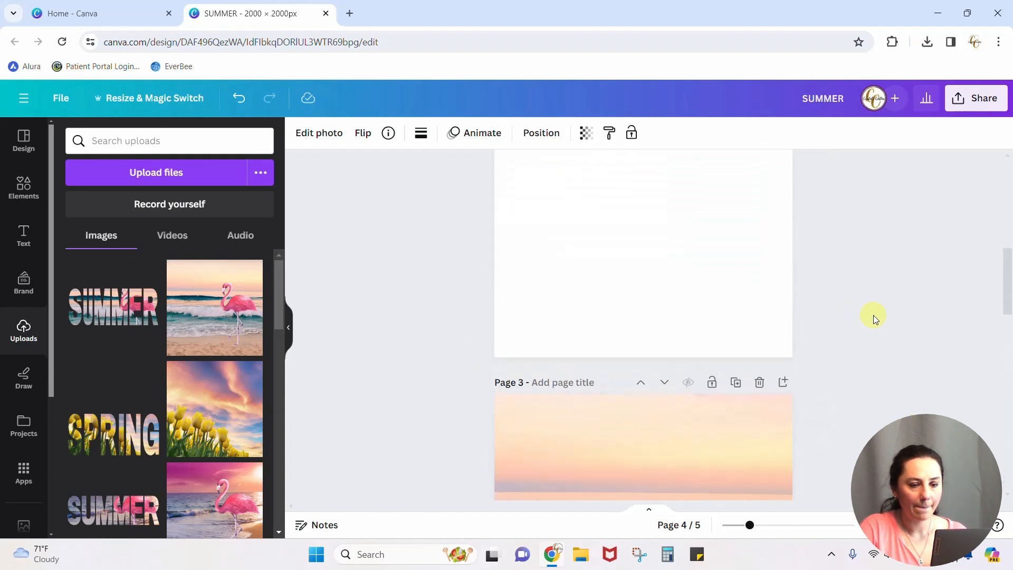
pyautogui.scroll(10, 872, 315)
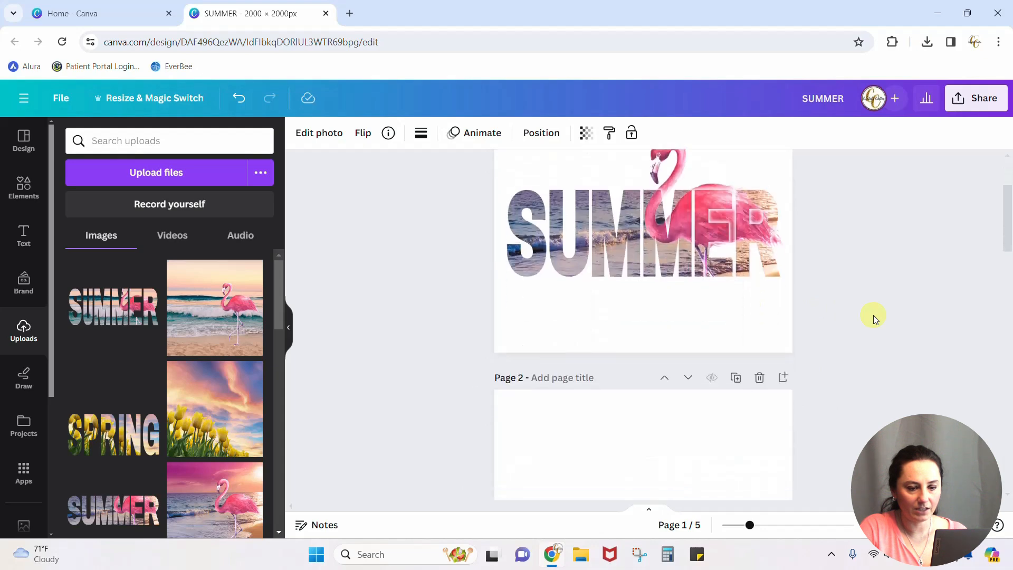
pyautogui.click(759, 378)
pyautogui.click(759, 379)
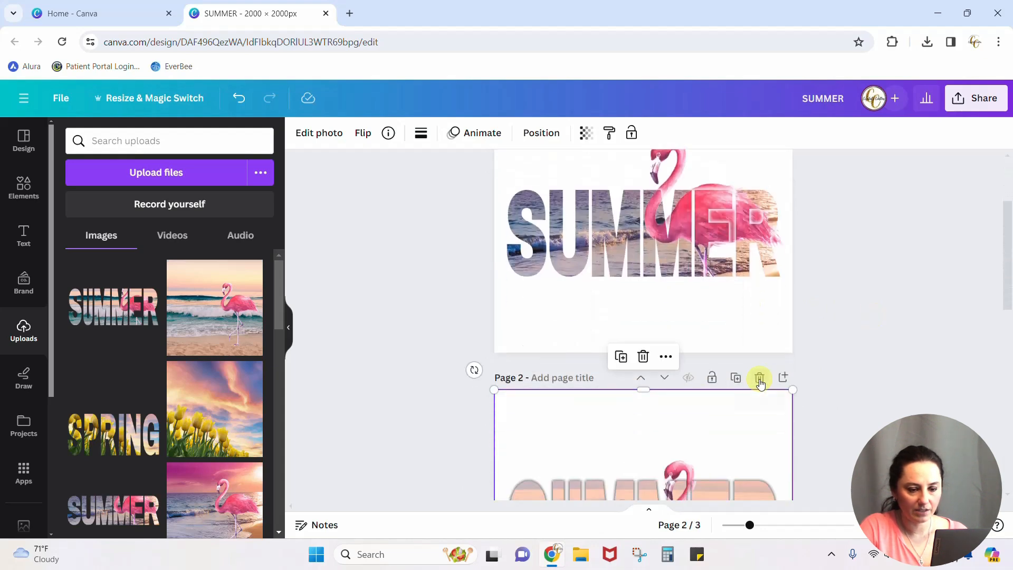
pyautogui.click(760, 381)
# Add a new blank page after the SPRING page
pyautogui.scroll(-5, 867, 372)
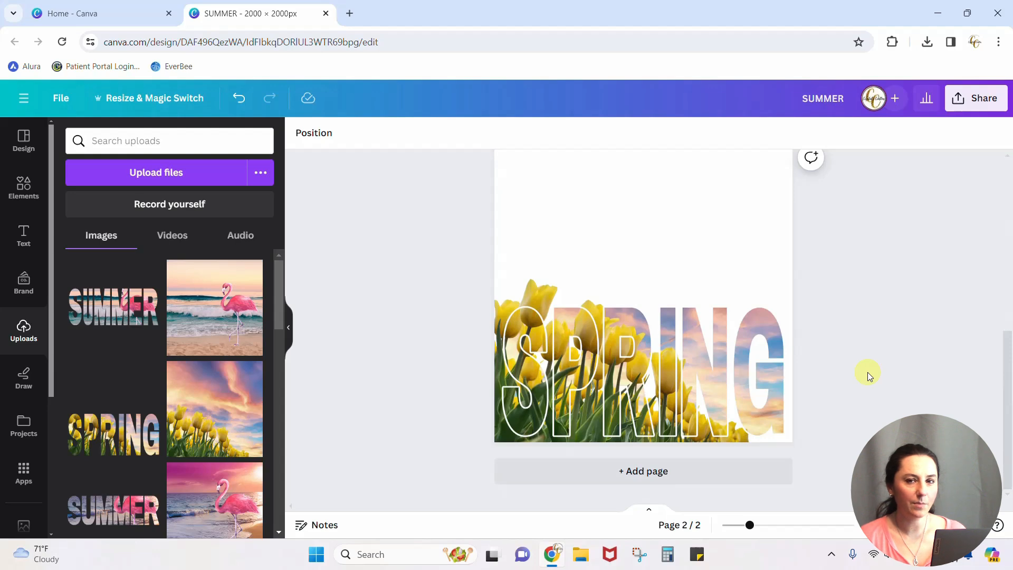
pyautogui.click(640, 475)
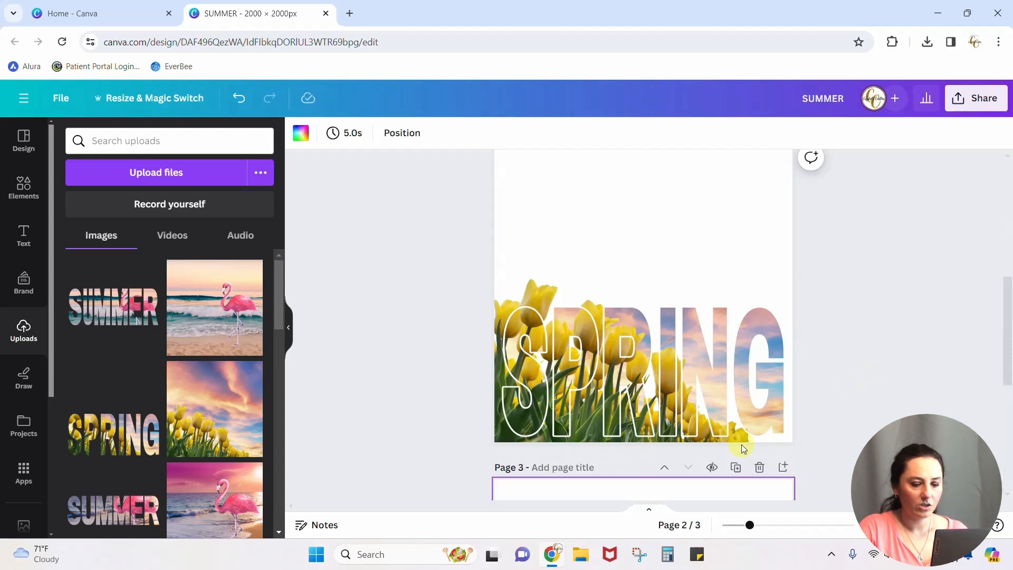
pyautogui.scroll(1, 865, 311)
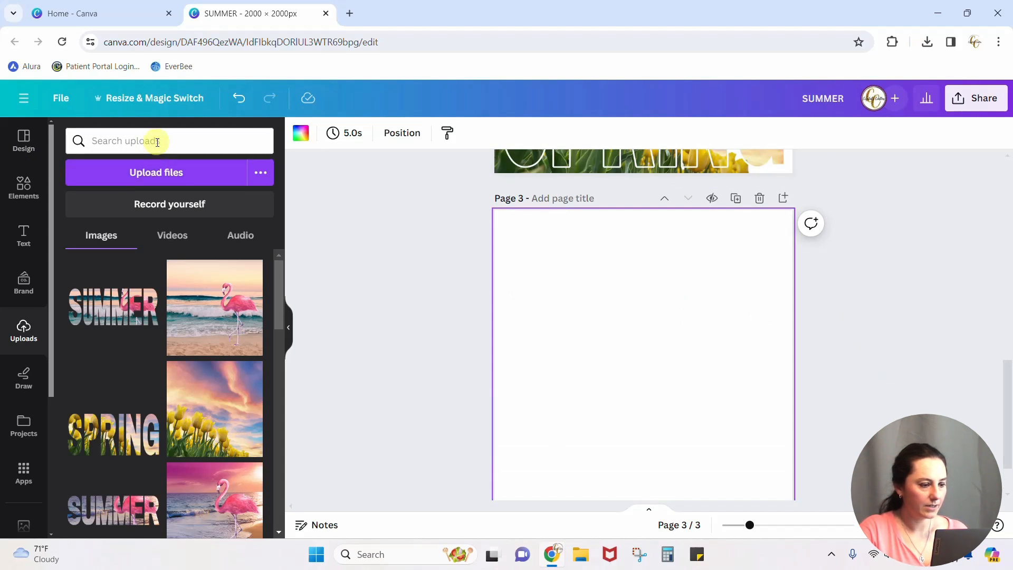
# Search the uploaded images for yellow flowers
pyautogui.click(157, 142)
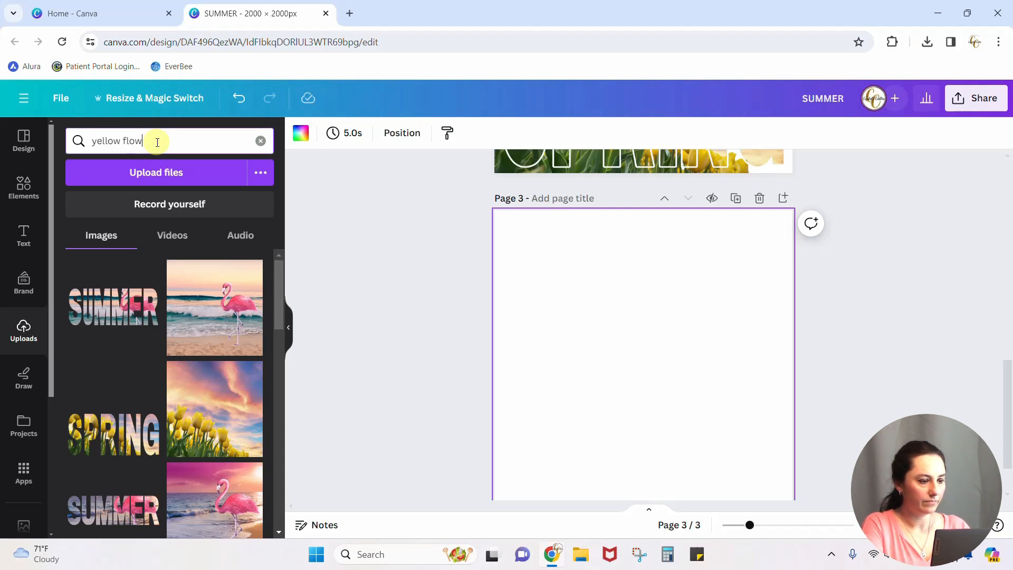
pyautogui.write('yellow flowers')
pyautogui.press('Return')
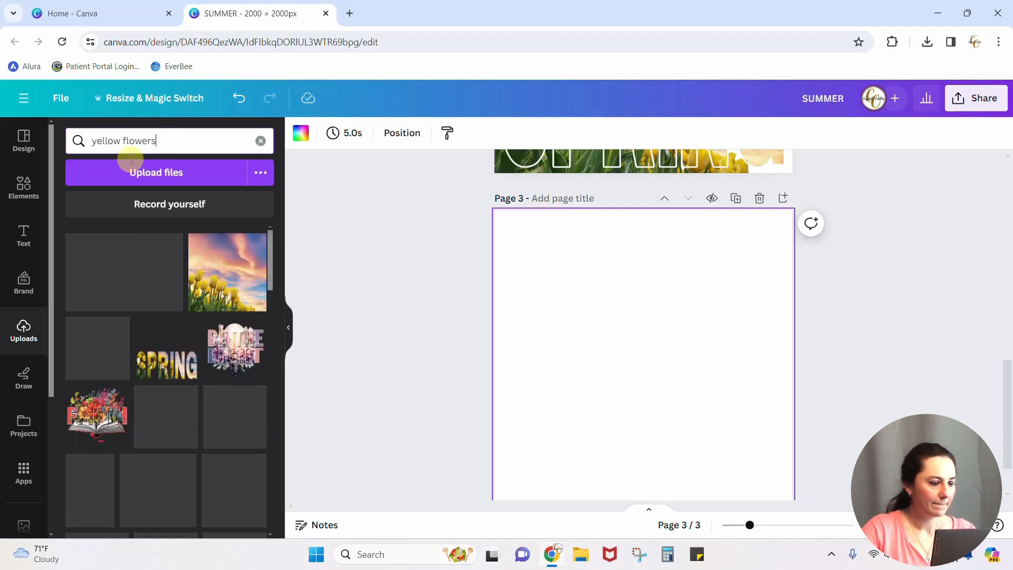
# Search the elements library for spring flowers and show only the photos
pyautogui.click(36, 211)
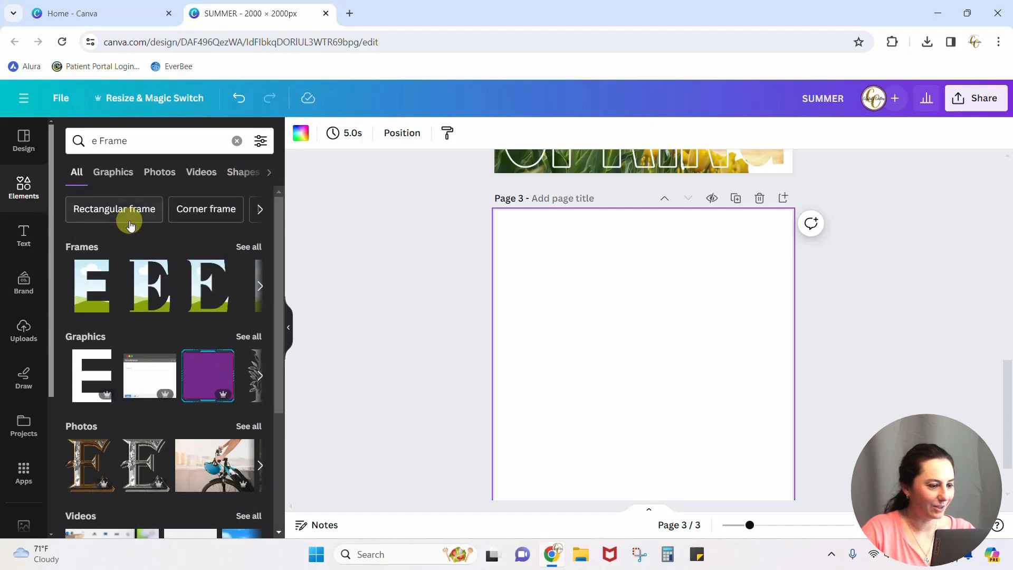
pyautogui.click(150, 142)
pyautogui.write('ye')
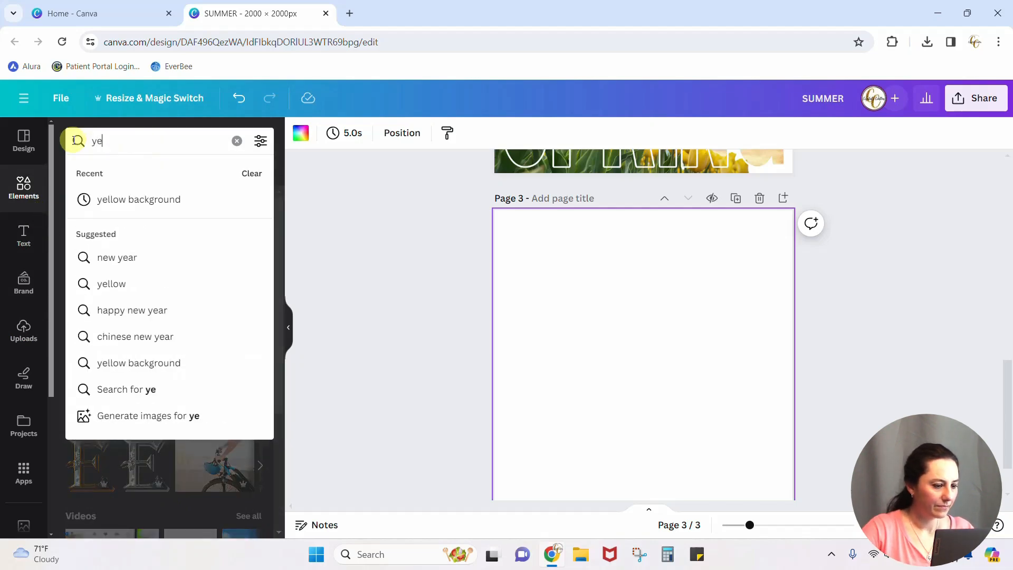
pyautogui.press('BackSpace')
pyautogui.press('BackSpace')
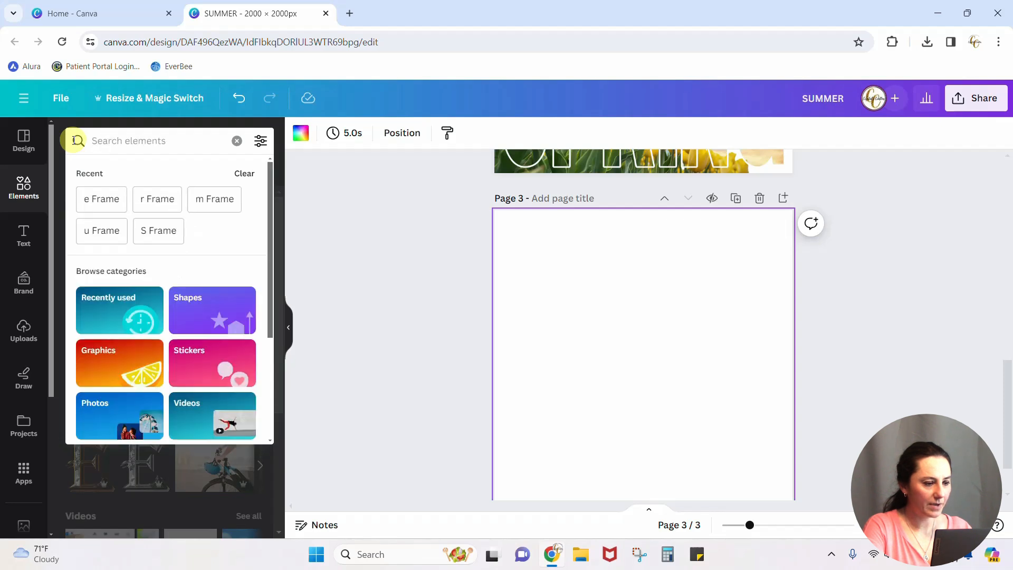
pyautogui.write('spr')
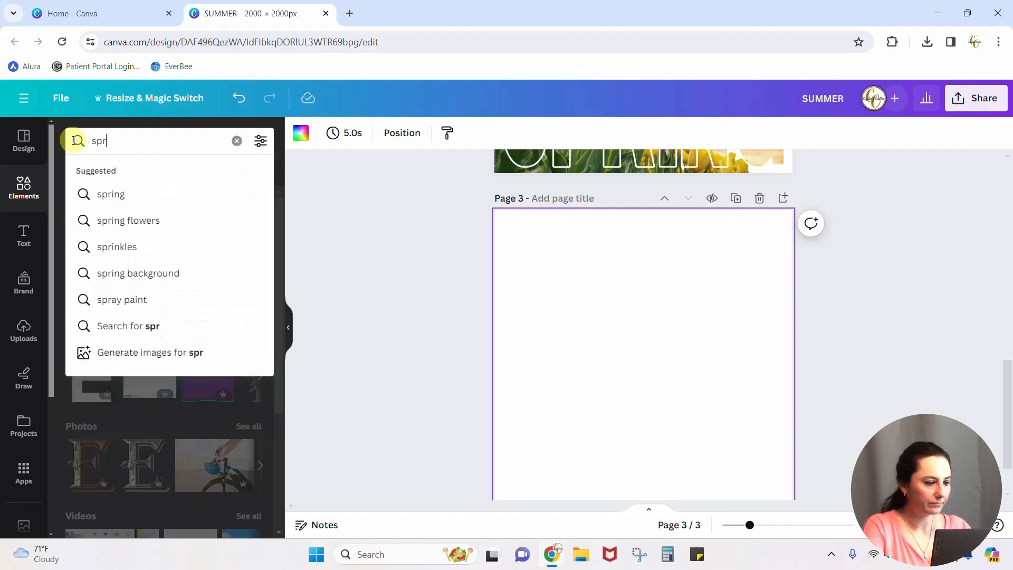
pyautogui.write('ing')
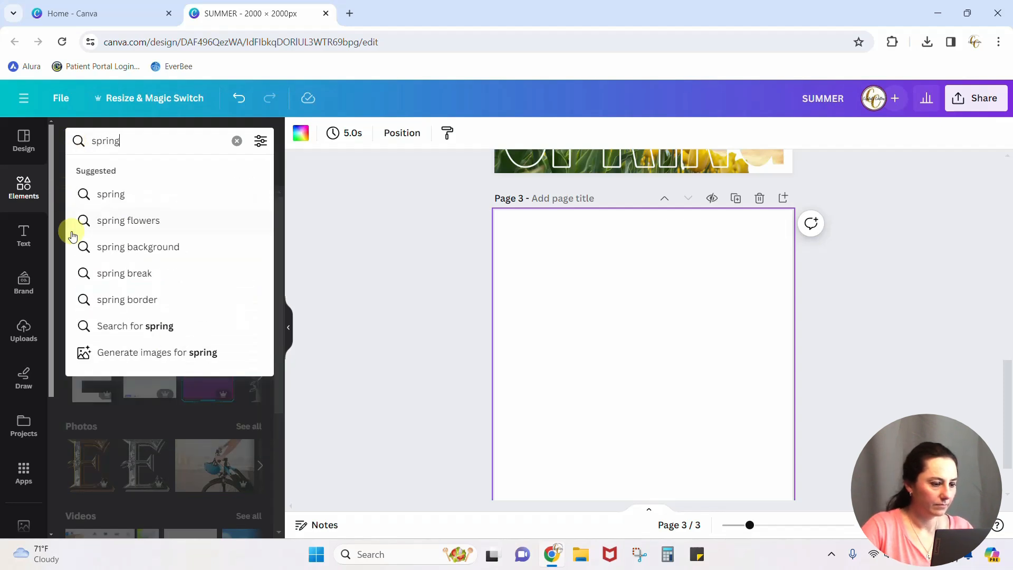
pyautogui.click(128, 221)
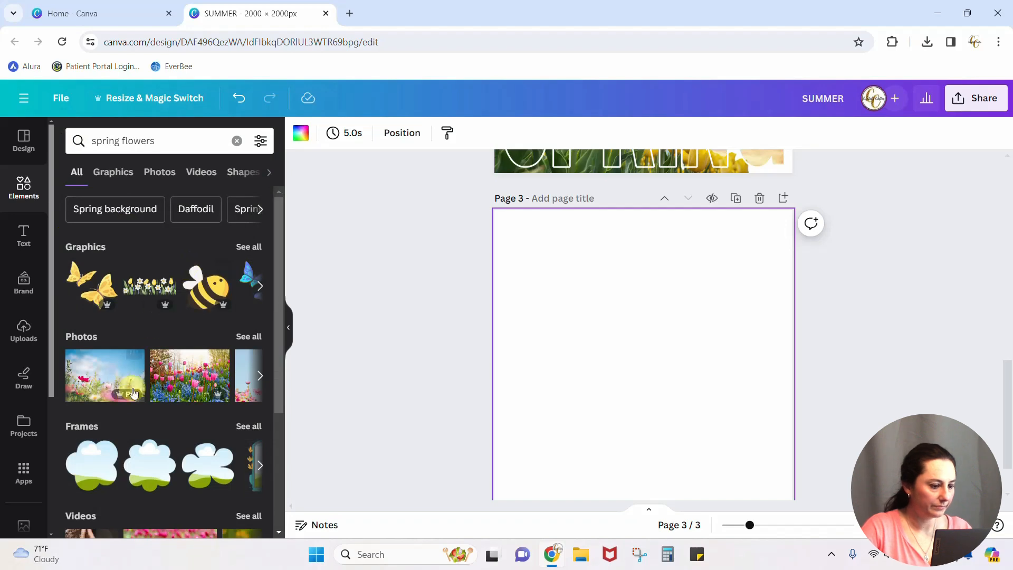
pyautogui.click(159, 171)
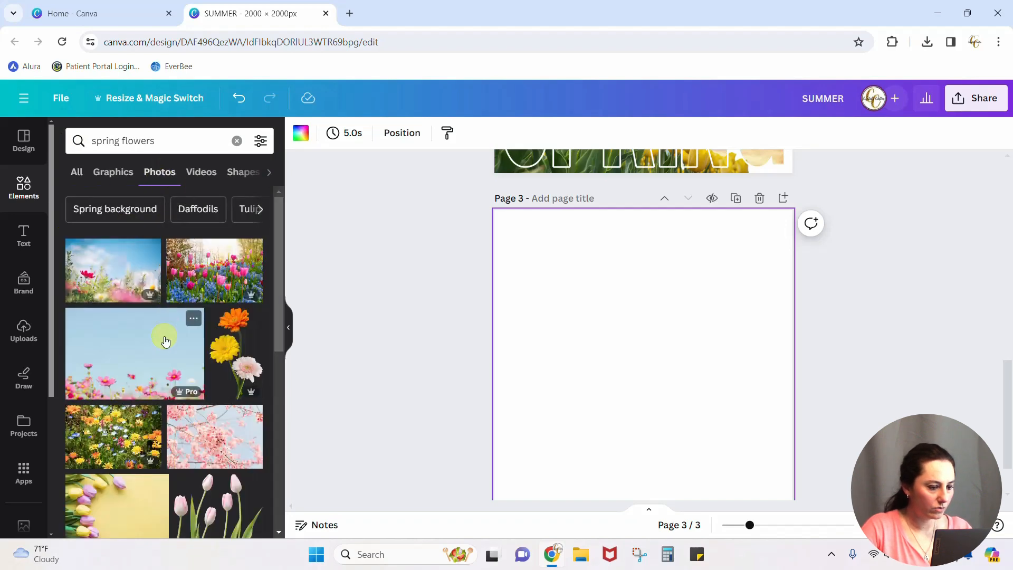
# Add the photo of purple-pink tulips with a dark green background to page 3
pyautogui.scroll(-8, 167, 338)
pyautogui.scroll(-10, 165, 342)
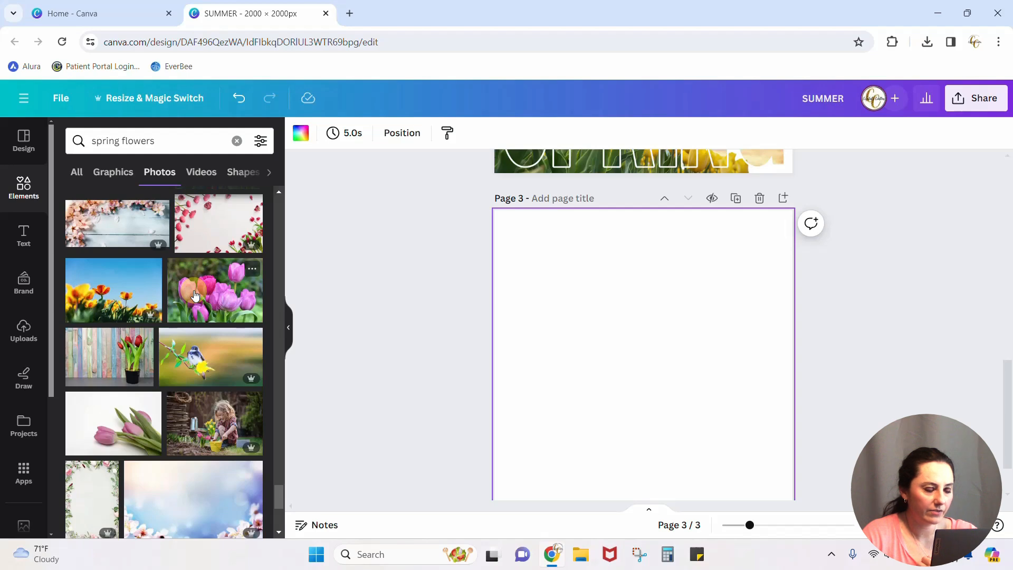
pyautogui.click(195, 296)
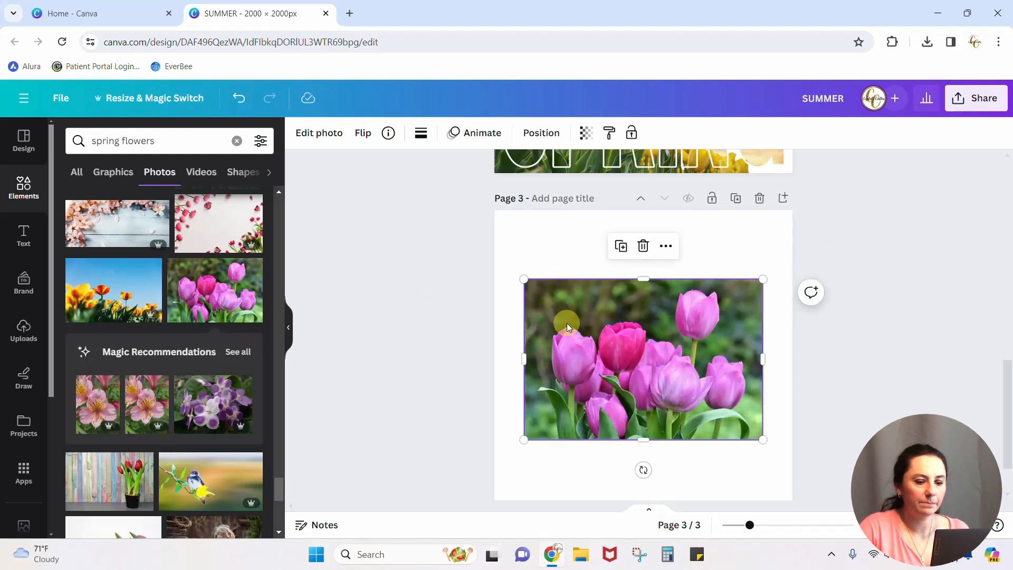
pyautogui.moveTo(567, 327); pyautogui.dragTo(569, 332)
# Remove the tulip photo's background with BG Remover and move the cutout slightly up the page
pyautogui.scroll(4, 568, 331)
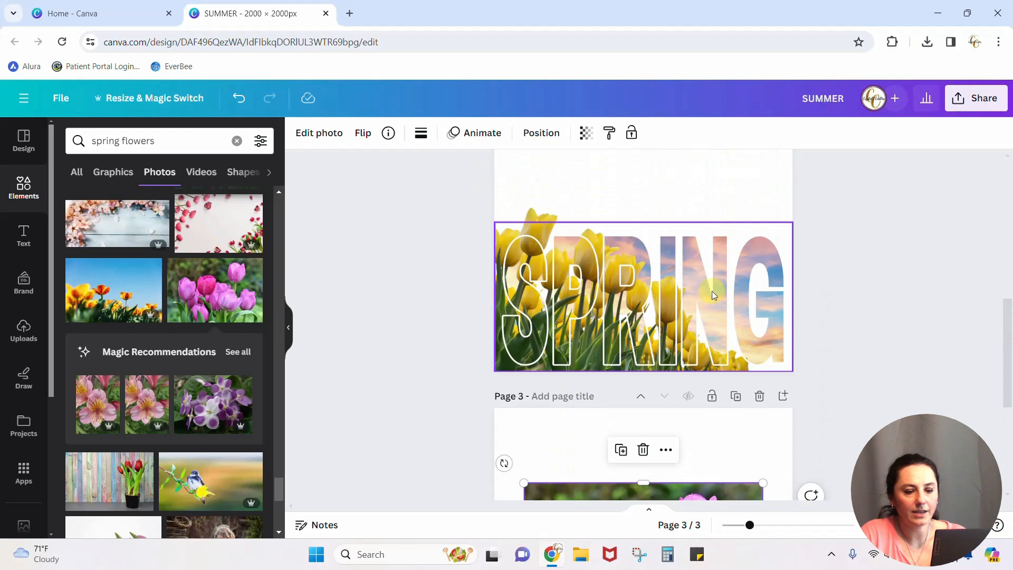
pyautogui.scroll(-4, 708, 289)
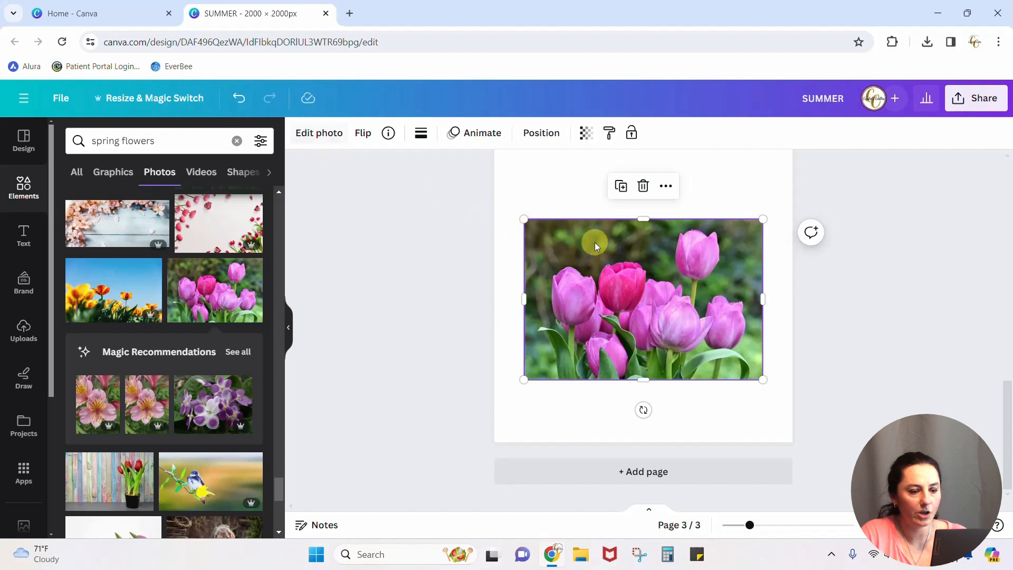
pyautogui.scroll(1, 599, 244)
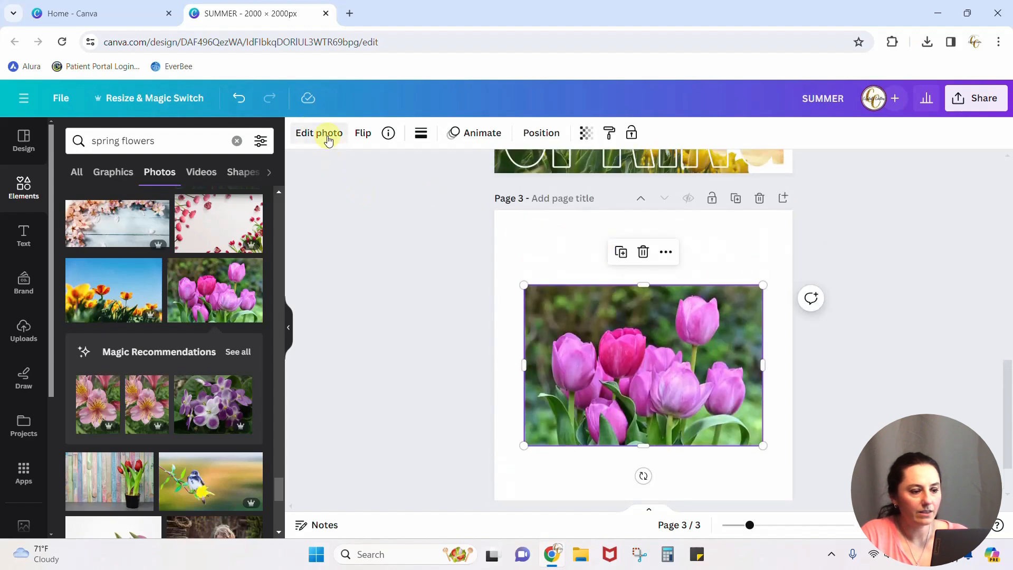
pyautogui.click(327, 136)
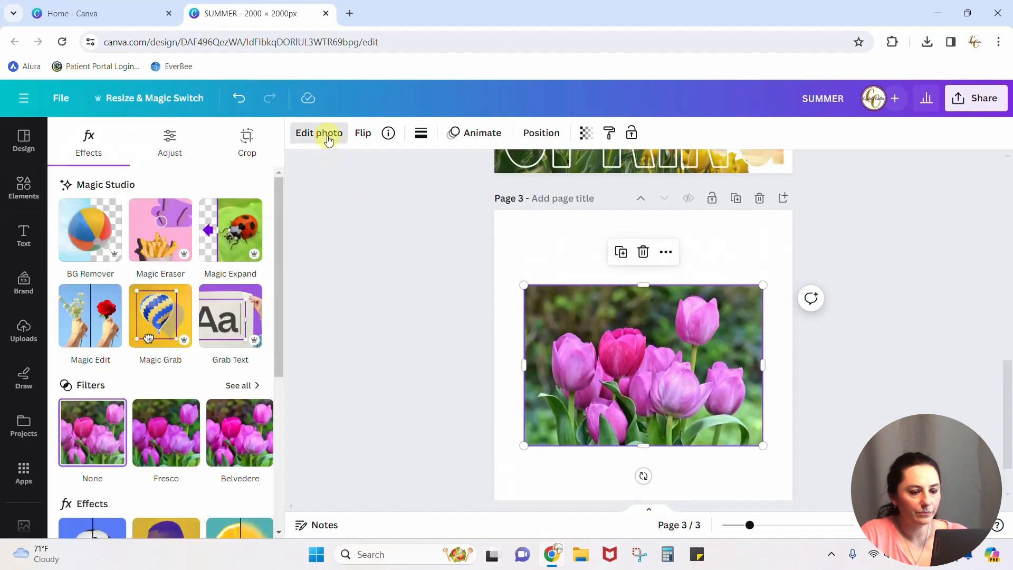
pyautogui.click(77, 240)
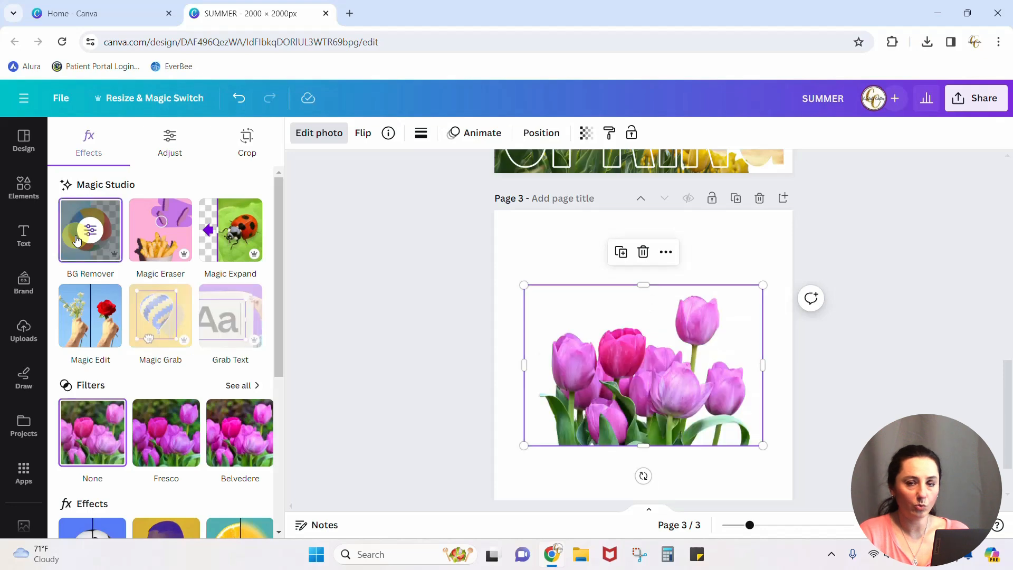
pyautogui.click(890, 406)
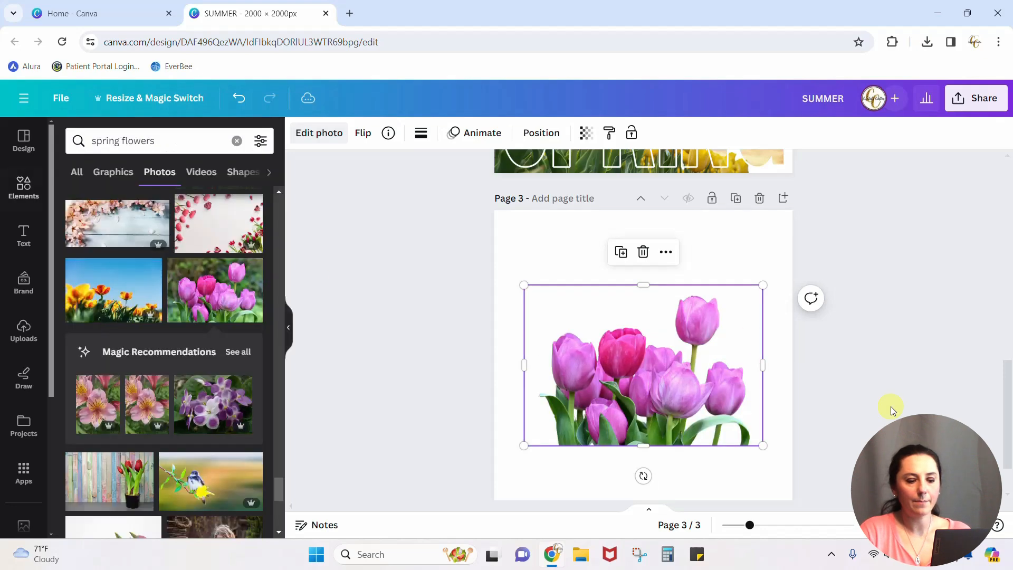
pyautogui.moveTo(683, 407); pyautogui.dragTo(683, 383)
pyautogui.scroll(-1, 680, 390)
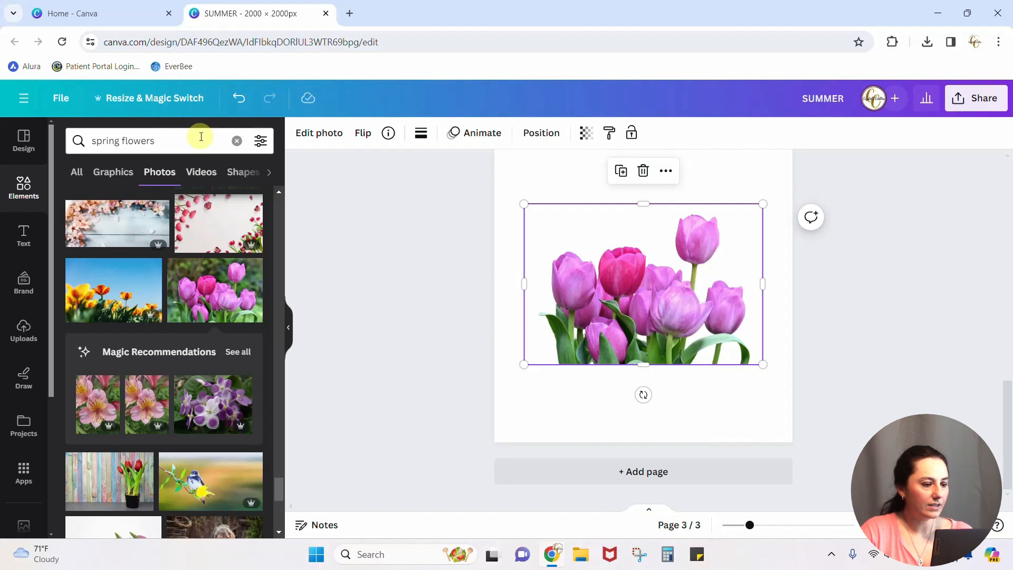
# Search the photo library for pink clouds
pyautogui.moveTo(181, 141); pyautogui.dragTo(86, 125)
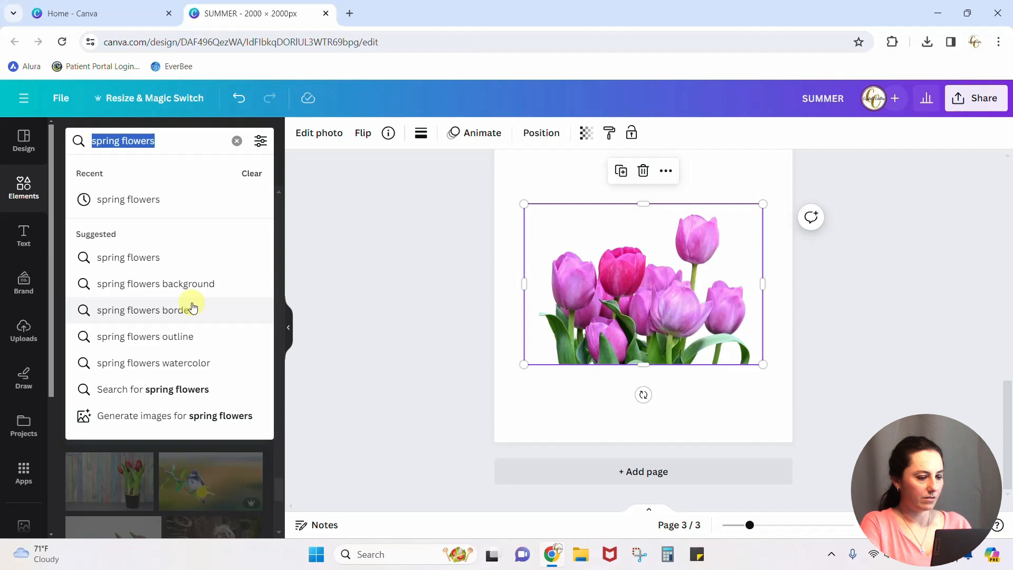
pyautogui.write('pink')
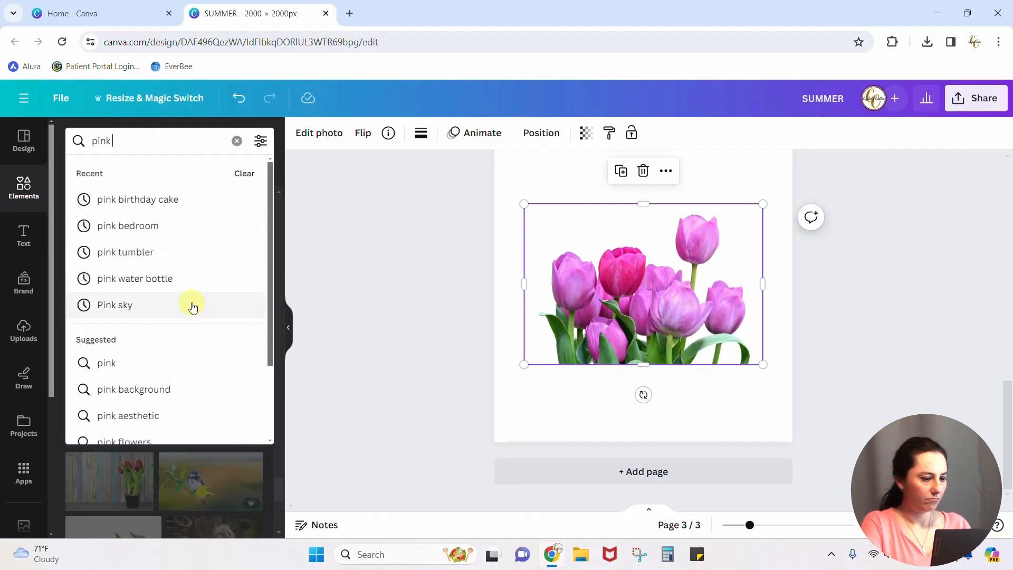
pyautogui.write(' clouds')
pyautogui.press('Return')
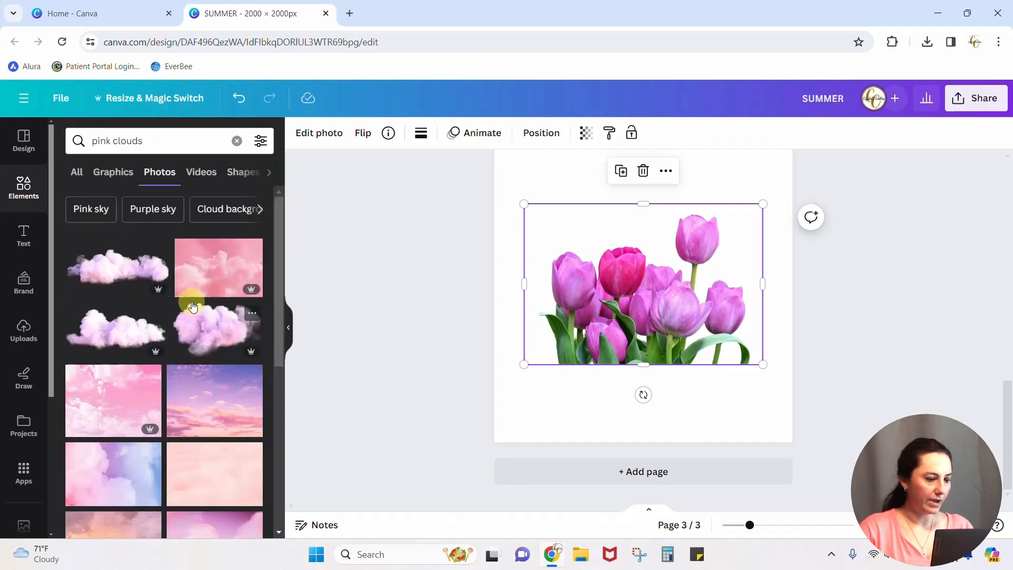
# Add the blue and pink sunset sky photo to page 3 and send it to the back behind the tulips
pyautogui.scroll(-3, 198, 363)
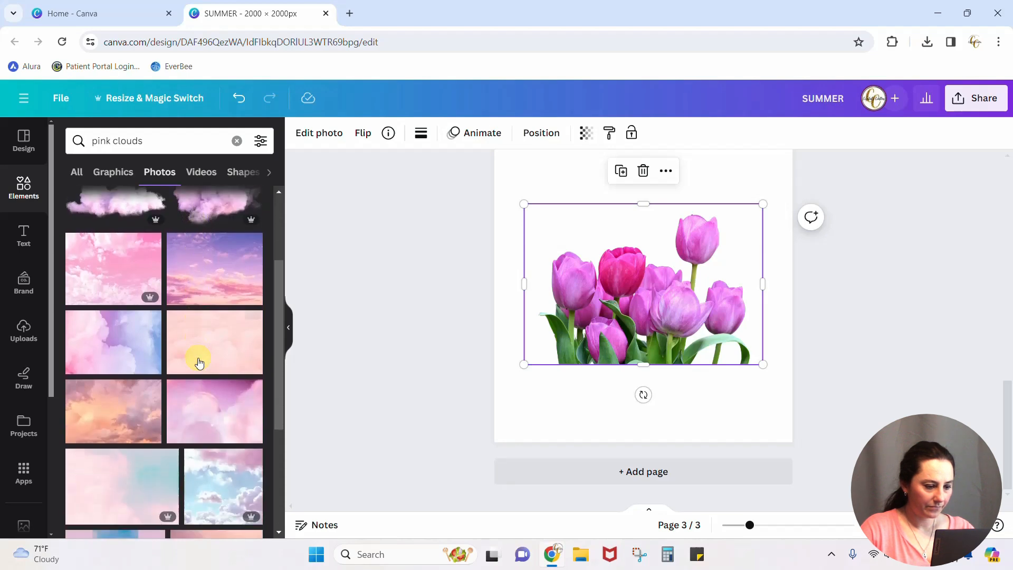
pyautogui.scroll(-3, 198, 358)
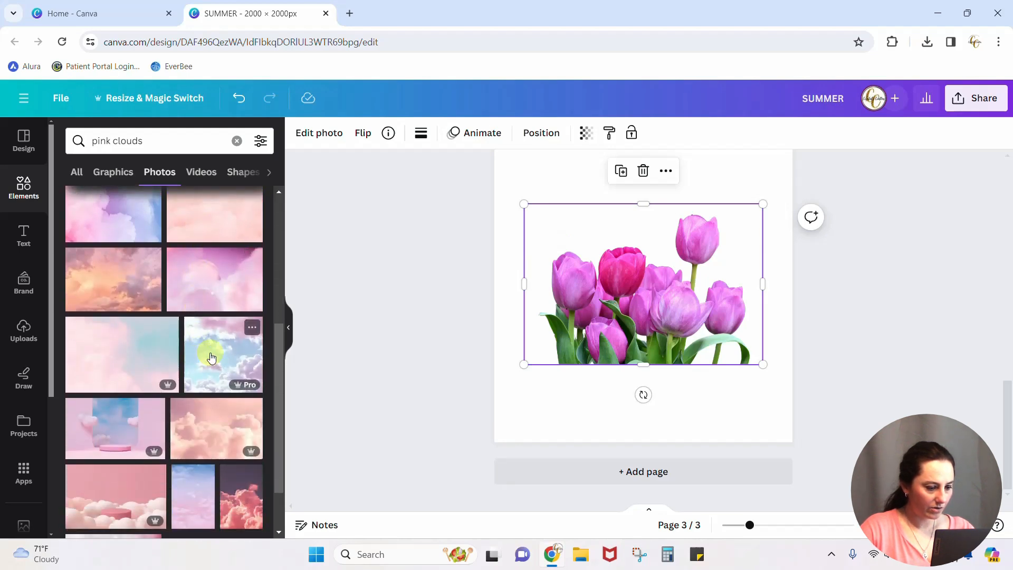
pyautogui.scroll(-6, 211, 357)
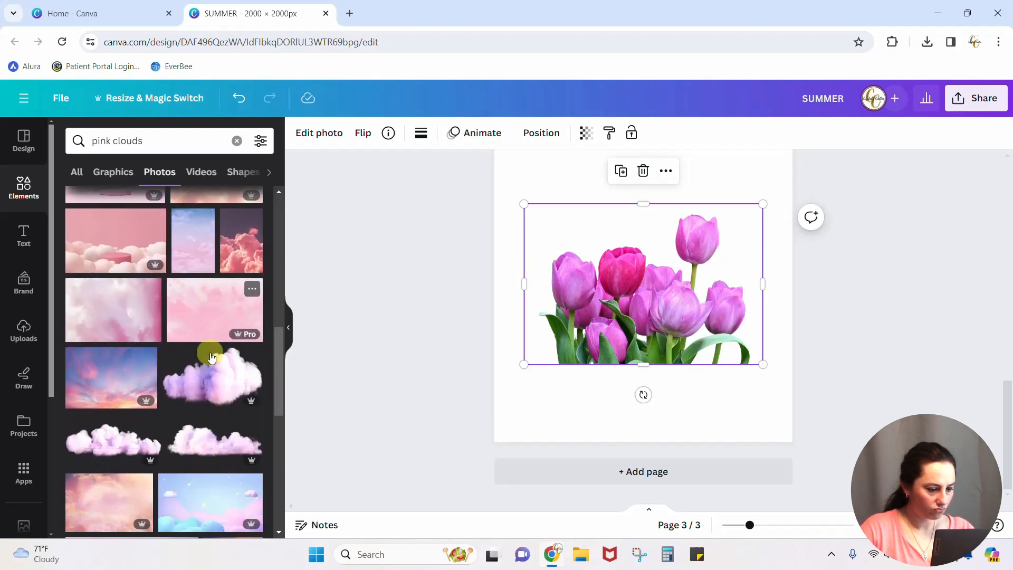
pyautogui.moveTo(125, 391); pyautogui.dragTo(641, 241)
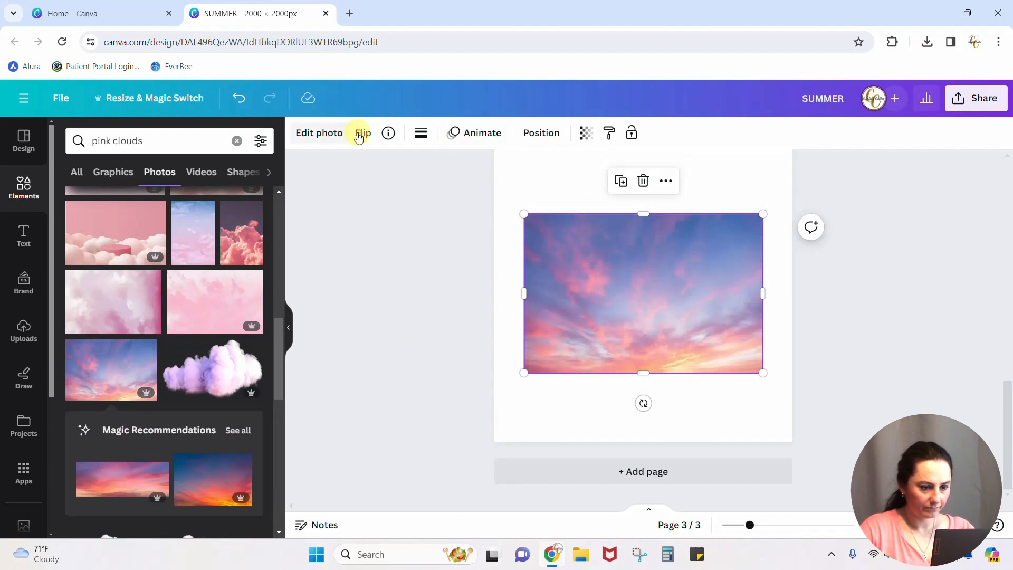
pyautogui.click(541, 132)
pyautogui.click(210, 193)
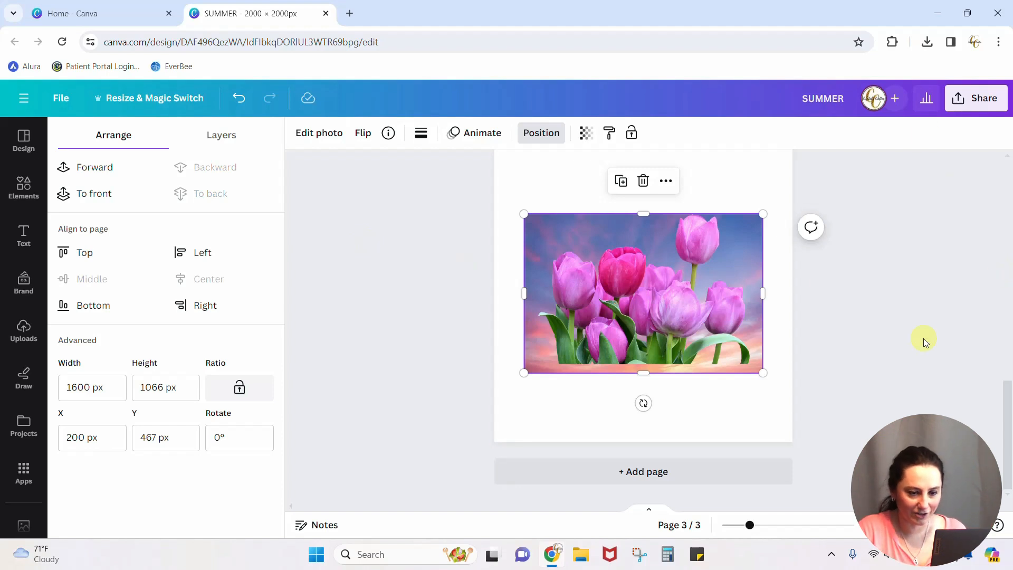
# Enlarge the sunset sky photo to about 2926 × 1950 px from the page's upper-left corner, then shift it left to cover page 3
pyautogui.scroll(1, 922, 339)
pyautogui.moveTo(554, 295); pyautogui.dragTo(525, 231)
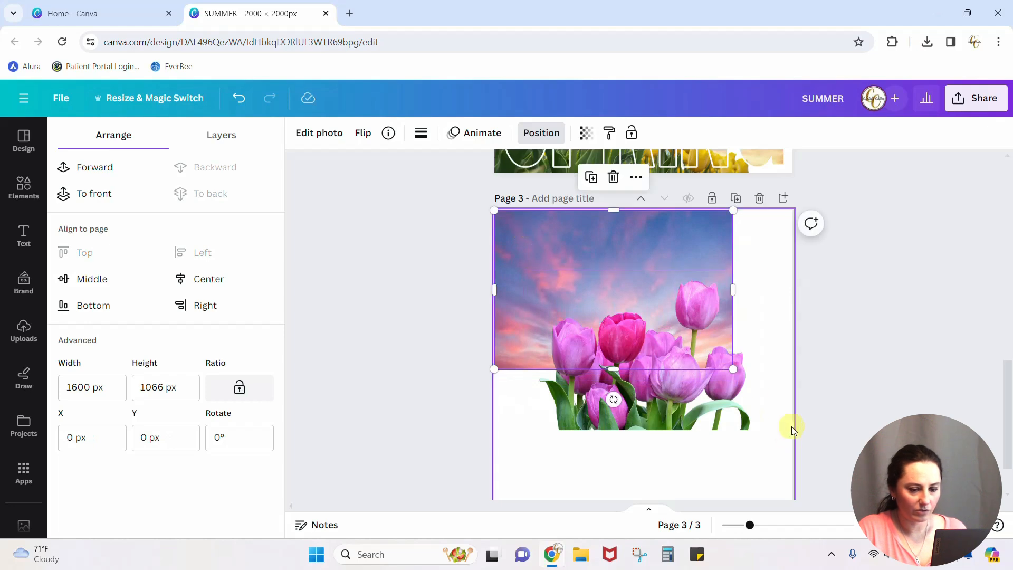
pyautogui.moveTo(733, 369); pyautogui.dragTo(930, 501)
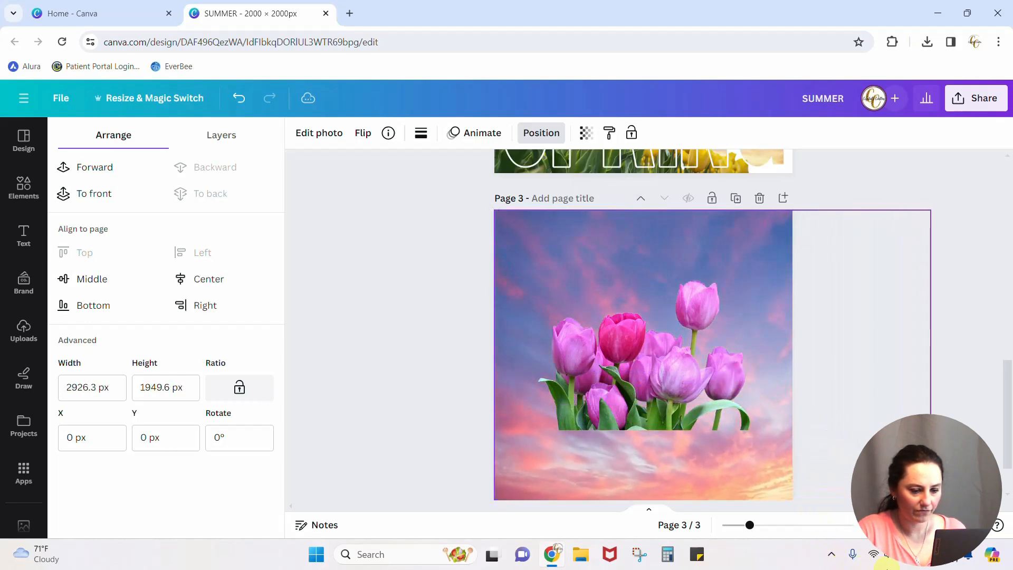
pyautogui.moveTo(755, 238); pyautogui.dragTo(679, 235)
# Move the tulip cutout to the bottom of the sky, enlarge it to about 1868 × 1256 px, and shift it left to roughly centre it
pyautogui.moveTo(675, 353); pyautogui.dragTo(676, 443)
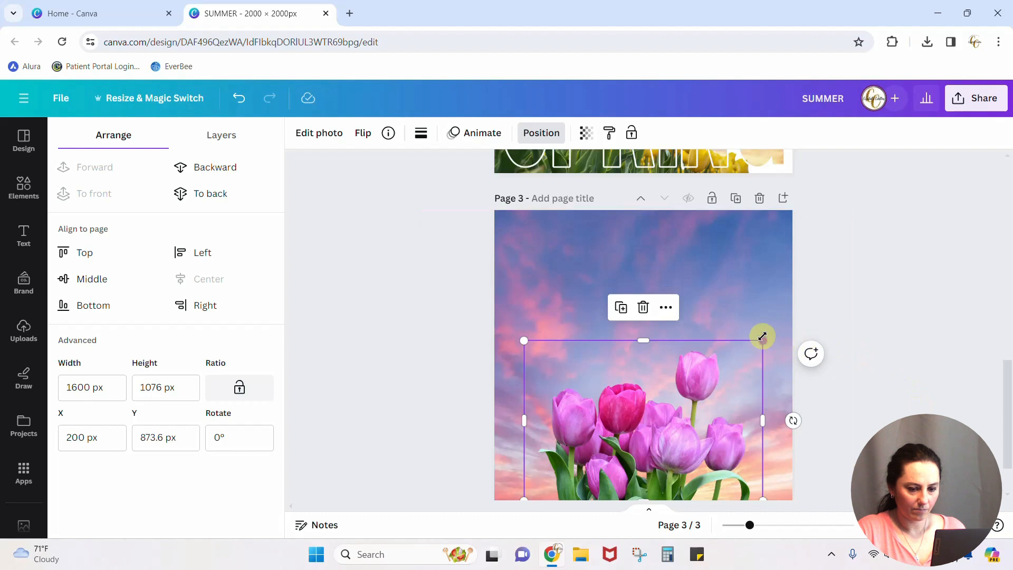
pyautogui.moveTo(762, 340); pyautogui.dragTo(803, 306)
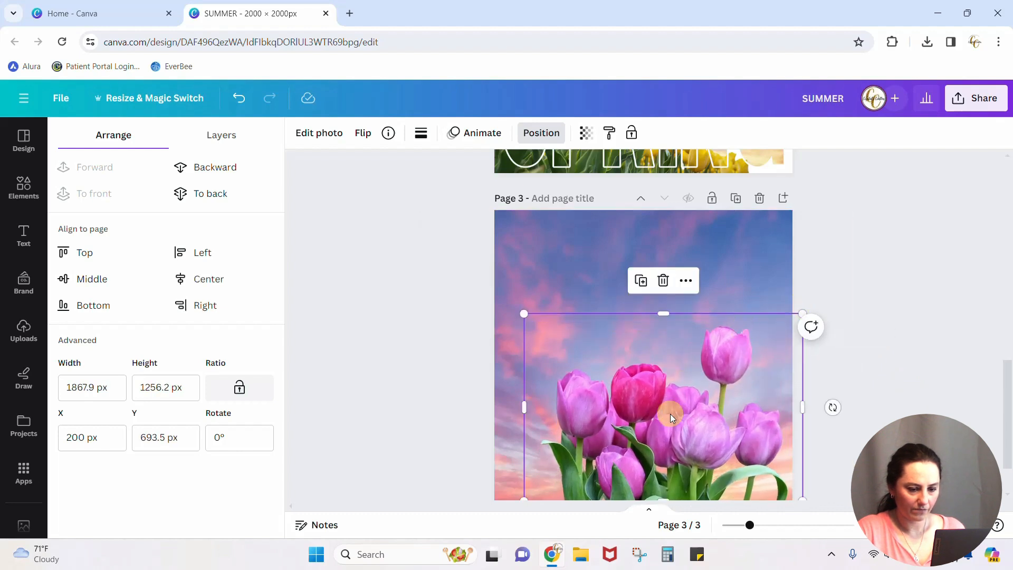
pyautogui.moveTo(686, 432); pyautogui.dragTo(667, 431)
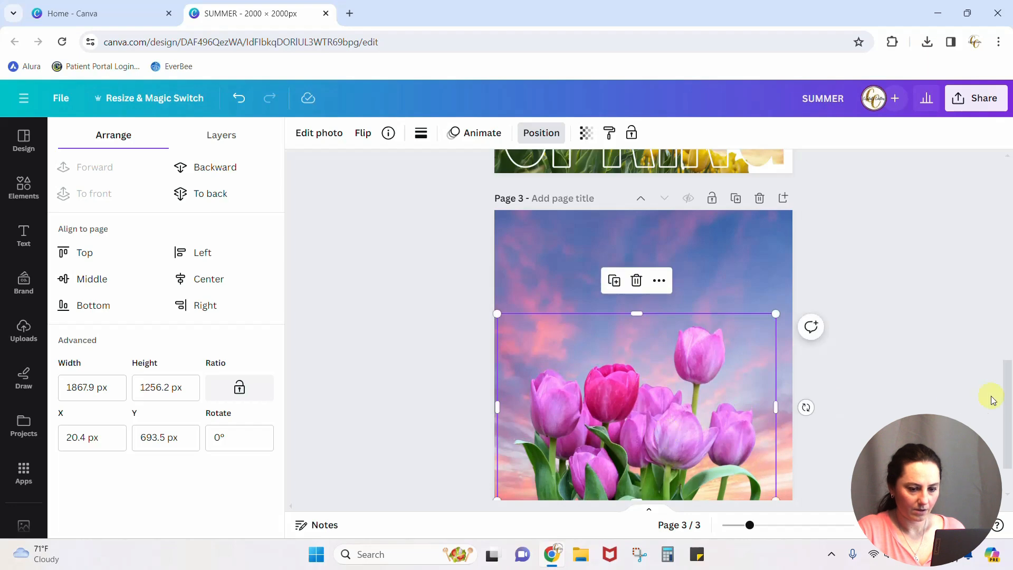
pyautogui.click(920, 403)
pyautogui.click(919, 404)
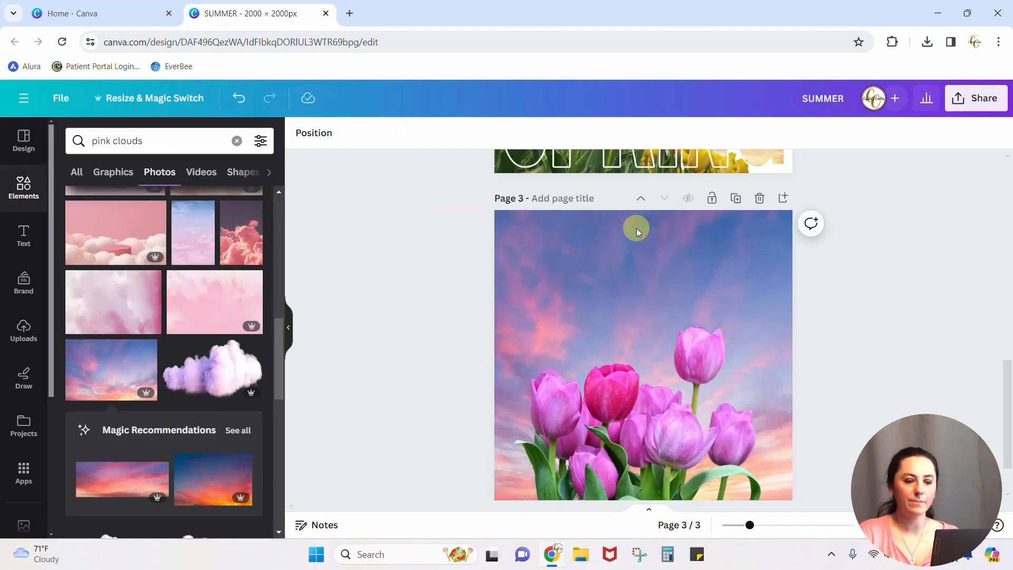
pyautogui.scroll(3, 918, 338)
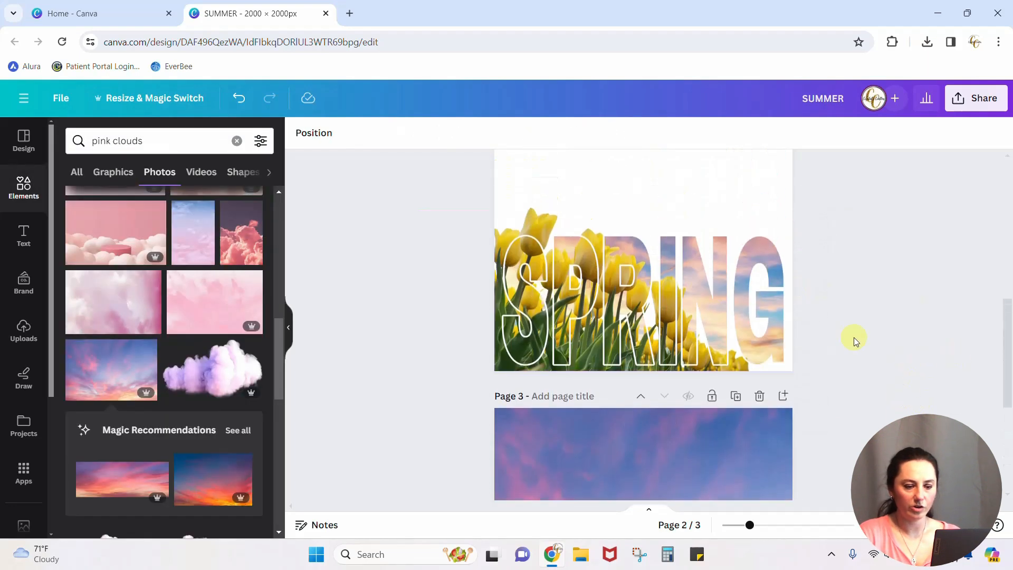
pyautogui.scroll(-5, 886, 351)
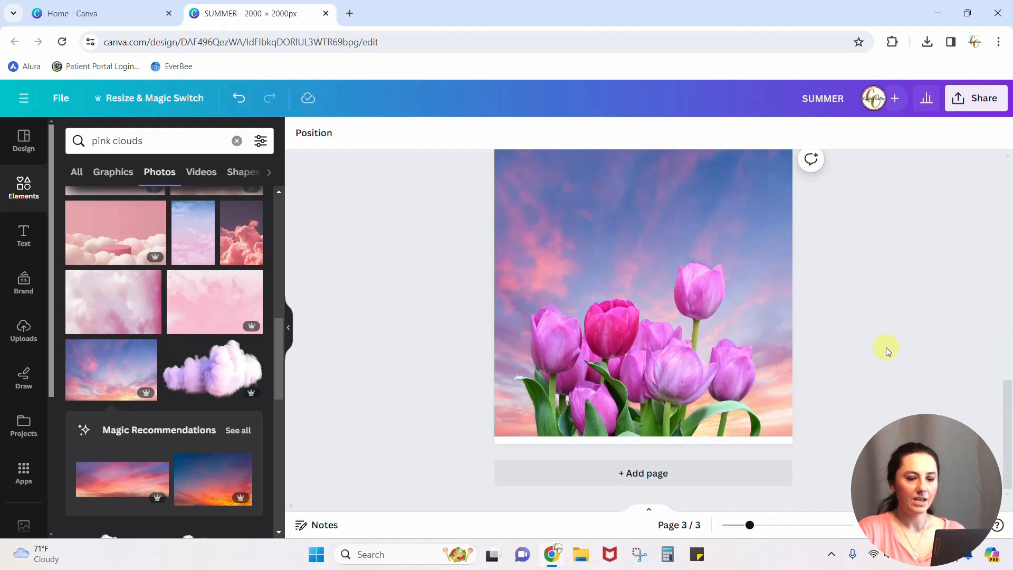
pyautogui.scroll(1, 886, 351)
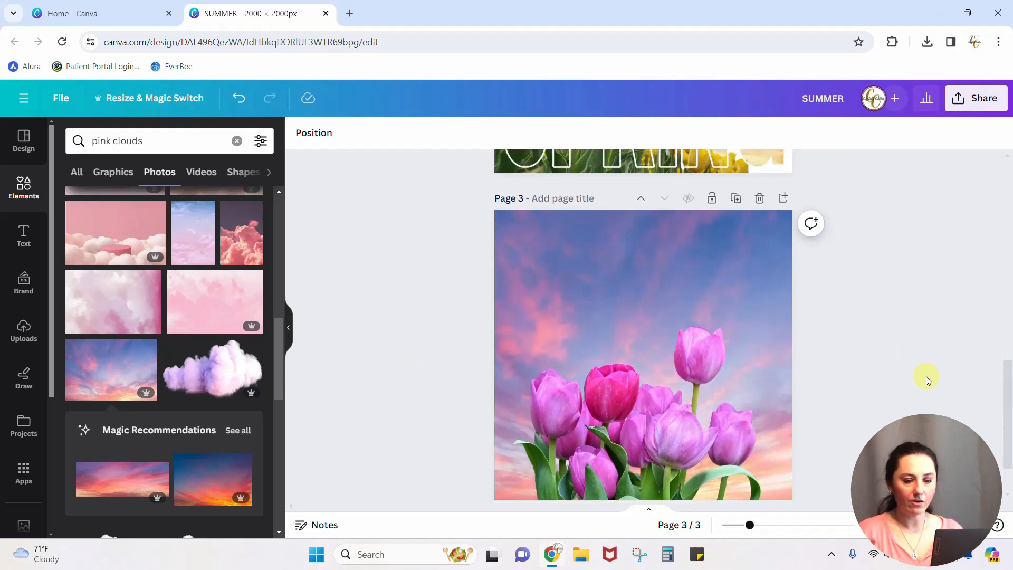
pyautogui.scroll(-1, 924, 378)
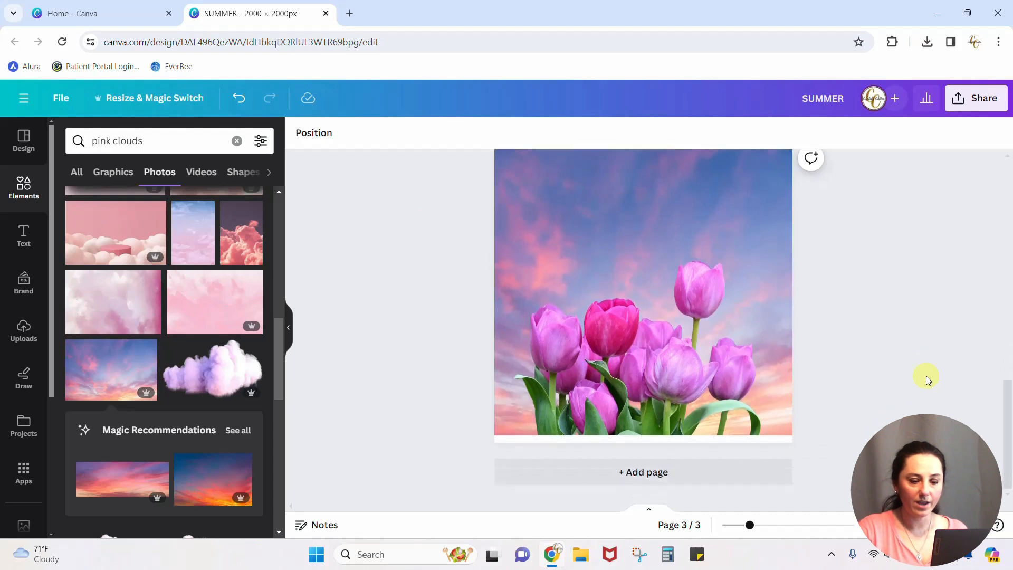
pyautogui.scroll(1, 915, 355)
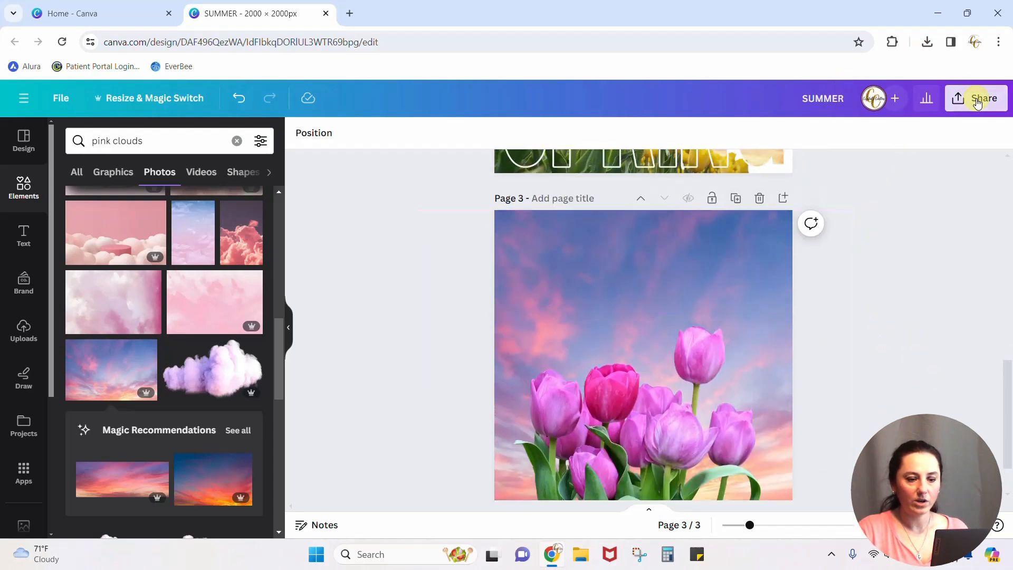
# Download only page 3, the tulips over the sunset sky, as a PNG
pyautogui.click(976, 100)
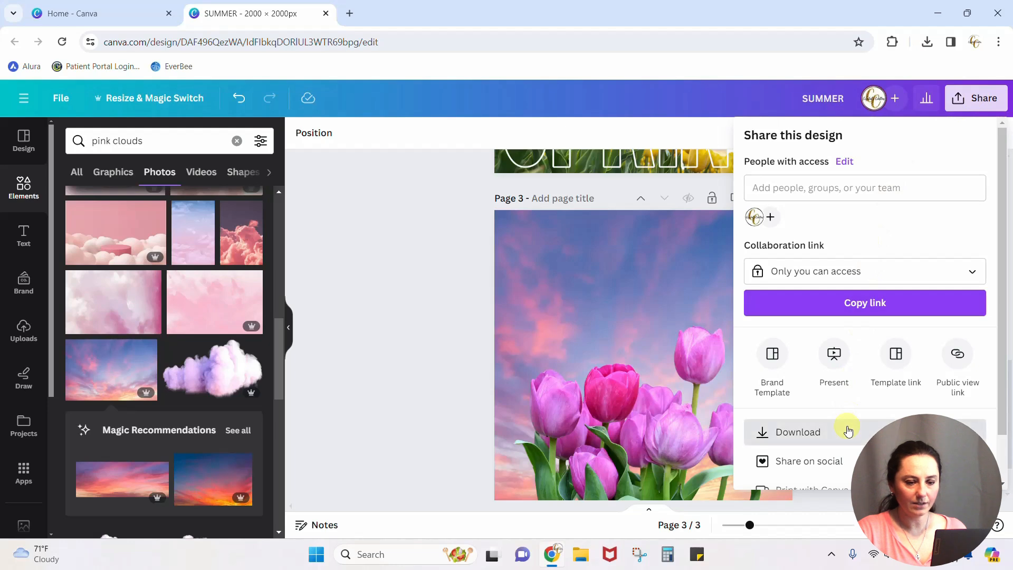
pyautogui.click(847, 431)
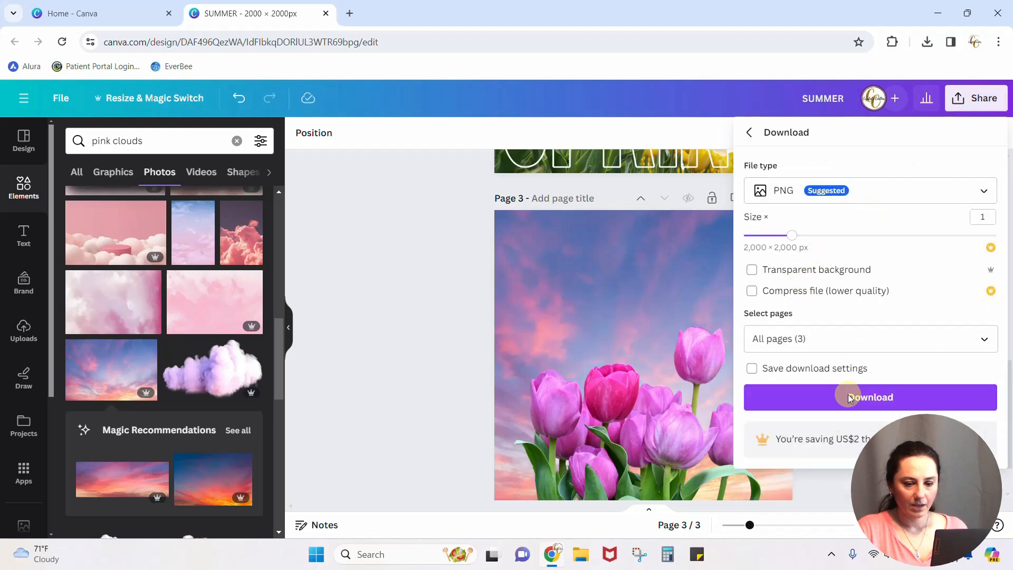
pyautogui.click(780, 338)
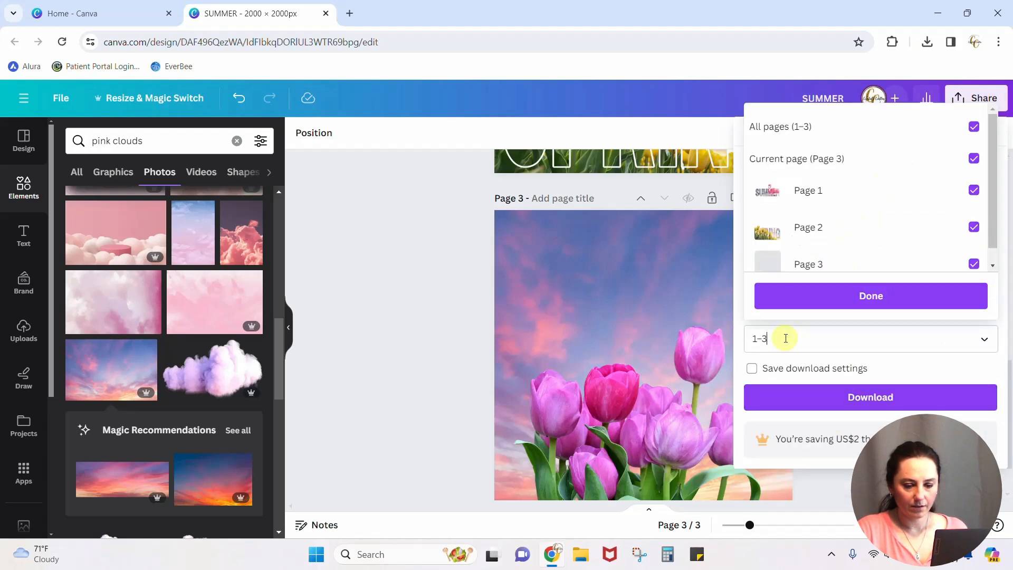
pyautogui.click(974, 127)
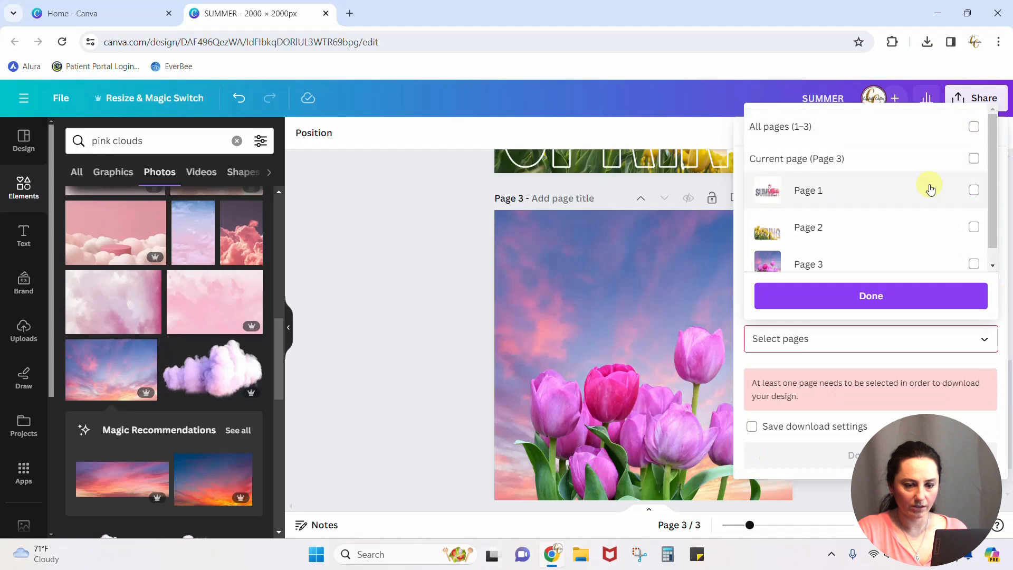
pyautogui.click(973, 264)
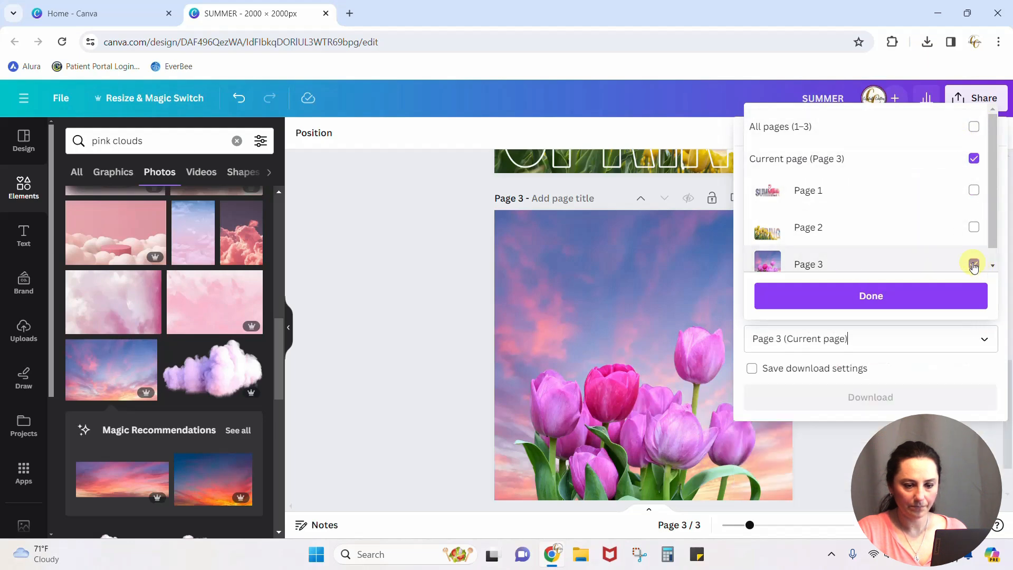
pyautogui.click(888, 296)
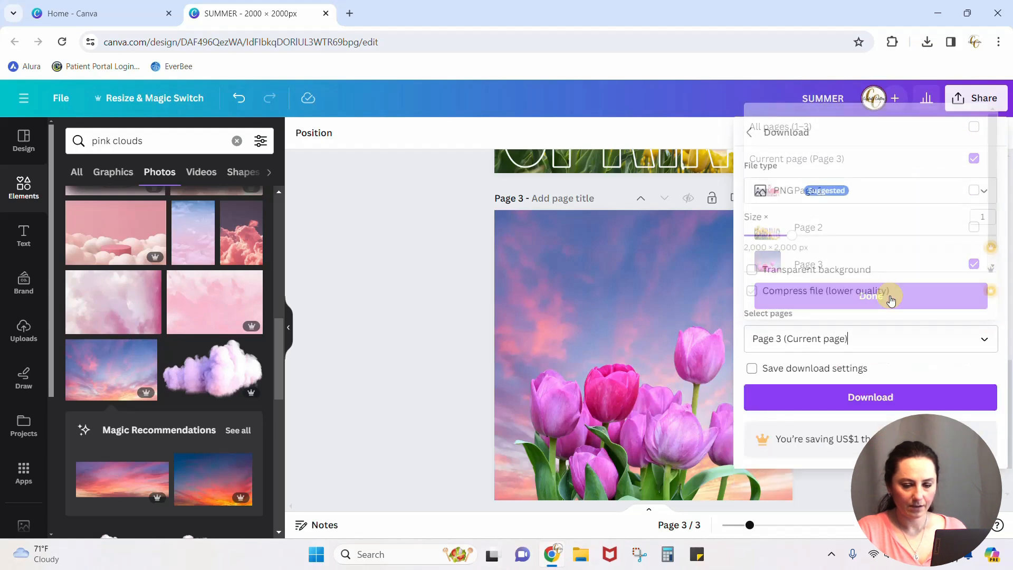
pyautogui.click(890, 402)
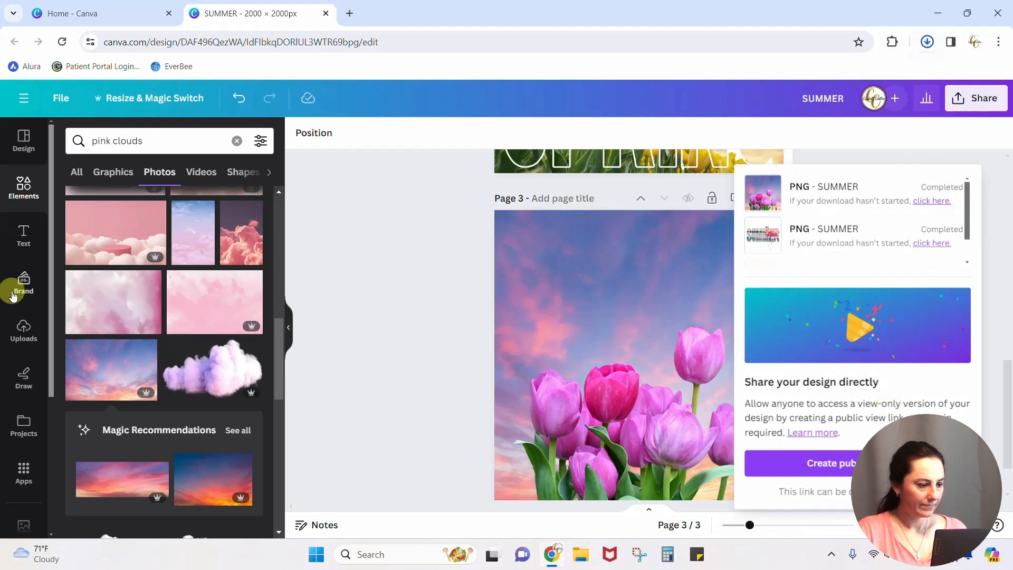
# Upload the SUMMER (7) PNG from the Downloads folder to the image uploads
pyautogui.click(22, 339)
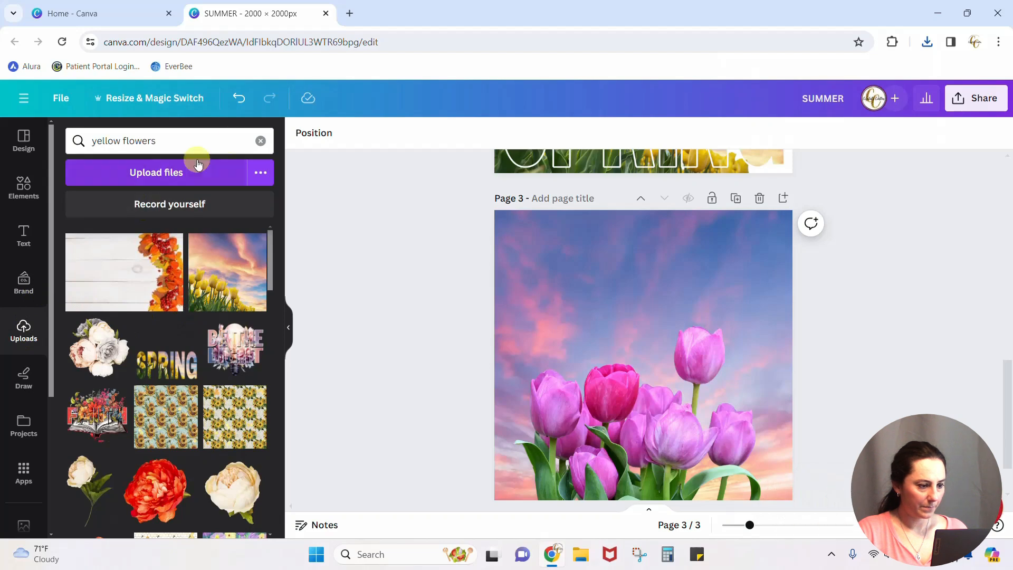
pyautogui.click(171, 295)
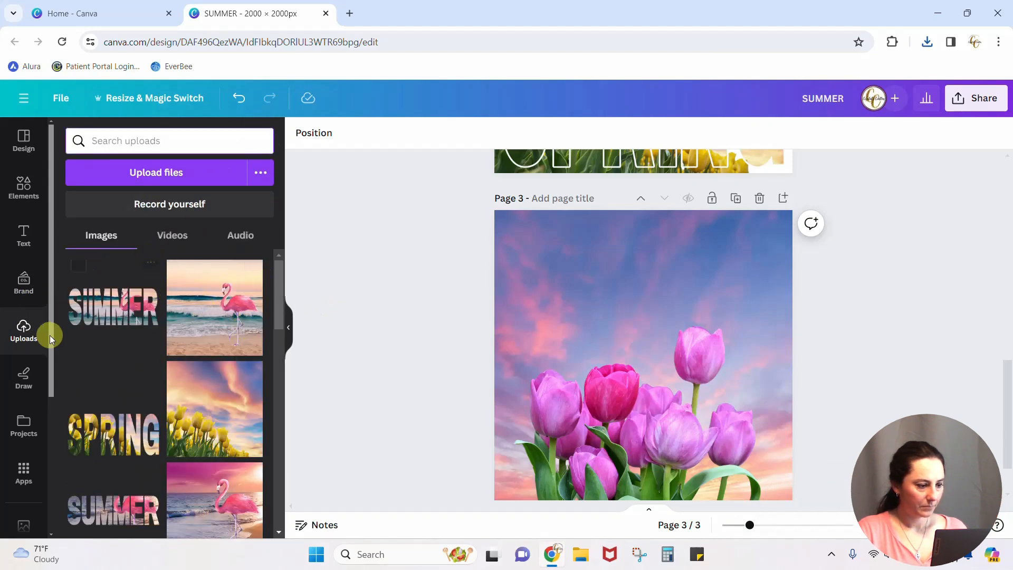
pyautogui.click(143, 187)
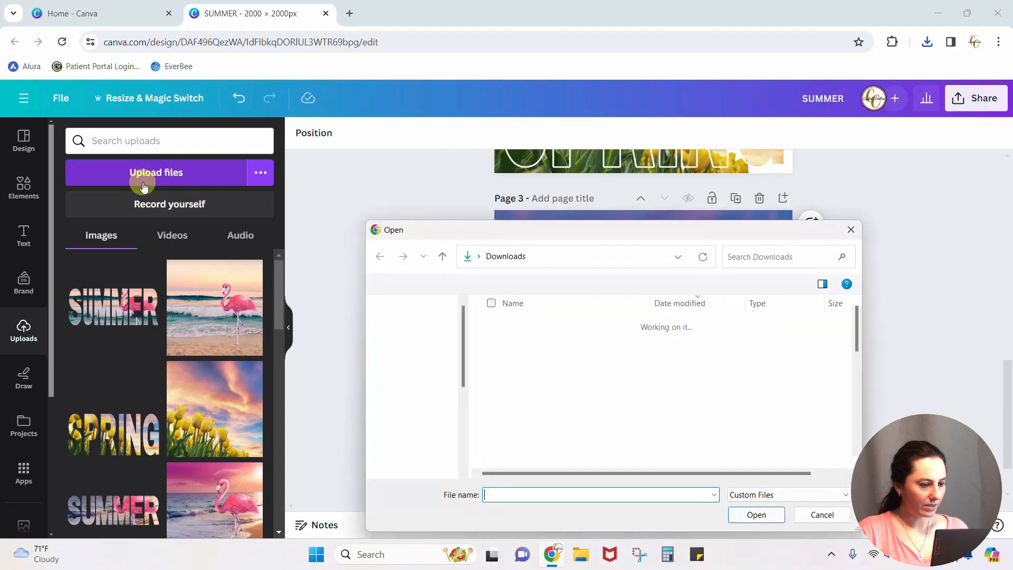
pyautogui.click(559, 340)
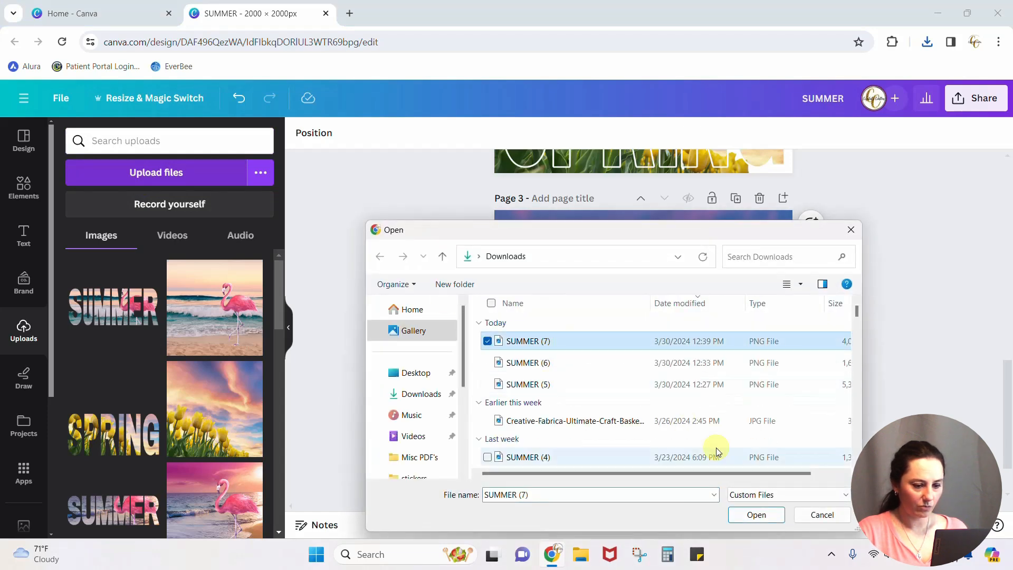
pyautogui.click(755, 514)
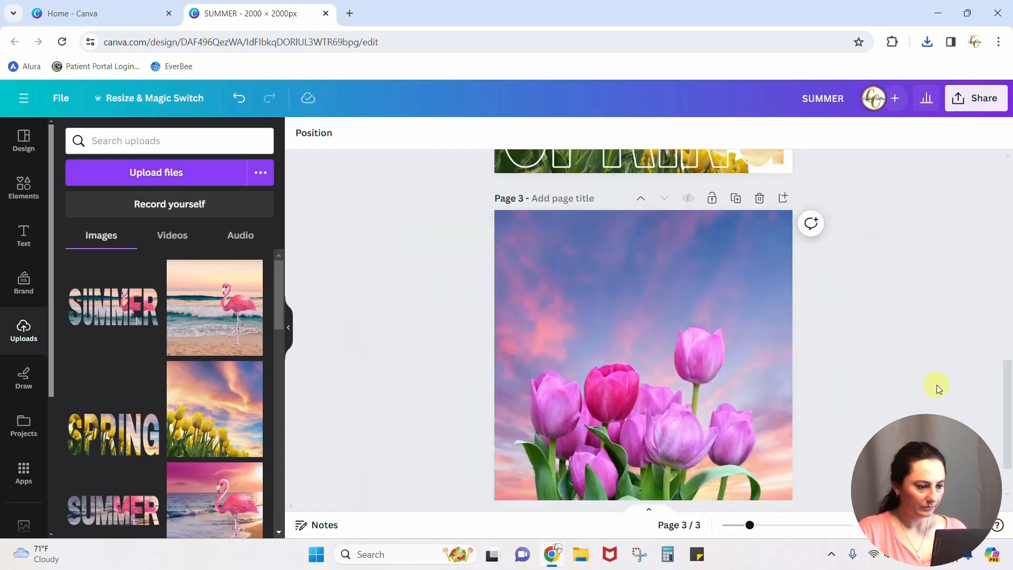
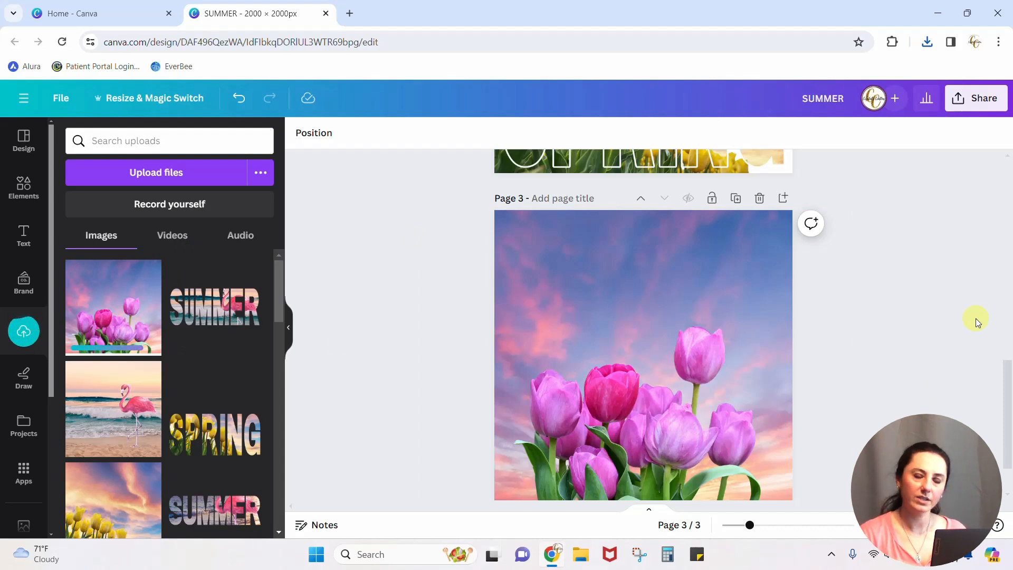
# Add a new blank page 4 after the tulip page
pyautogui.scroll(-2, 975, 318)
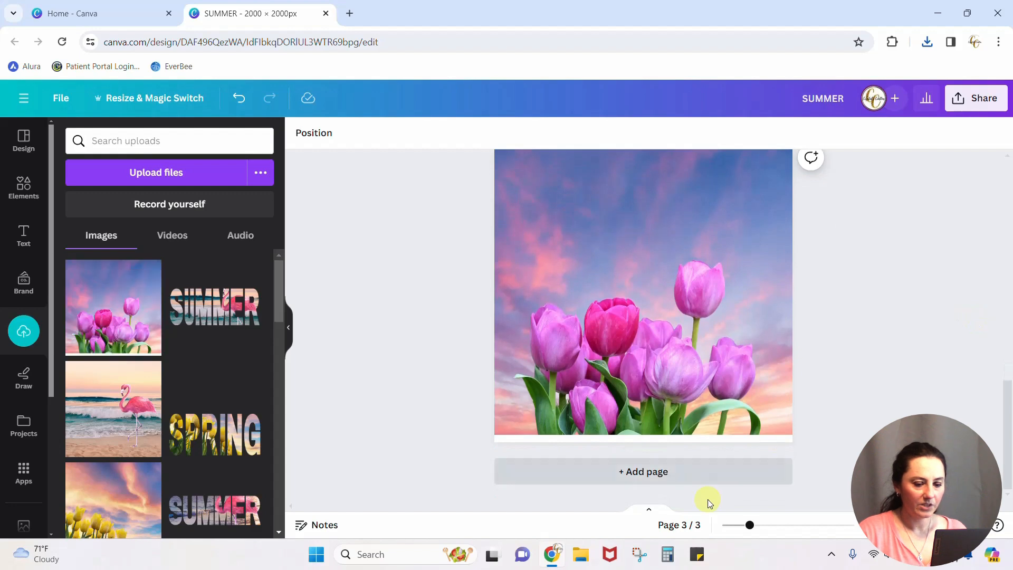
pyautogui.click(699, 474)
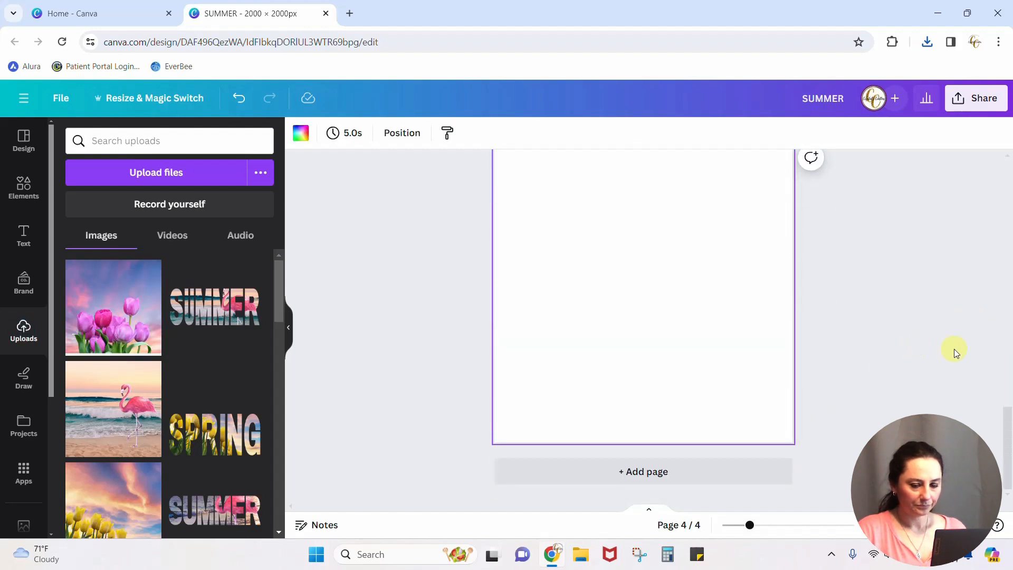
pyautogui.moveTo(1007, 434); pyautogui.dragTo(1008, 431)
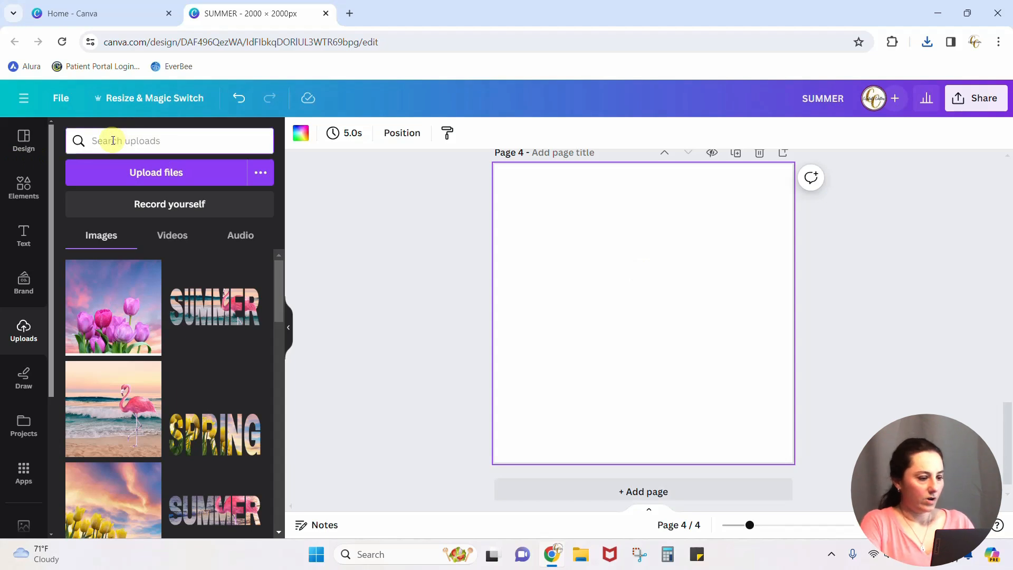
# Search the elements for "s frame" and browse the letter shapes among the frames
pyautogui.click(16, 187)
pyautogui.click(138, 143)
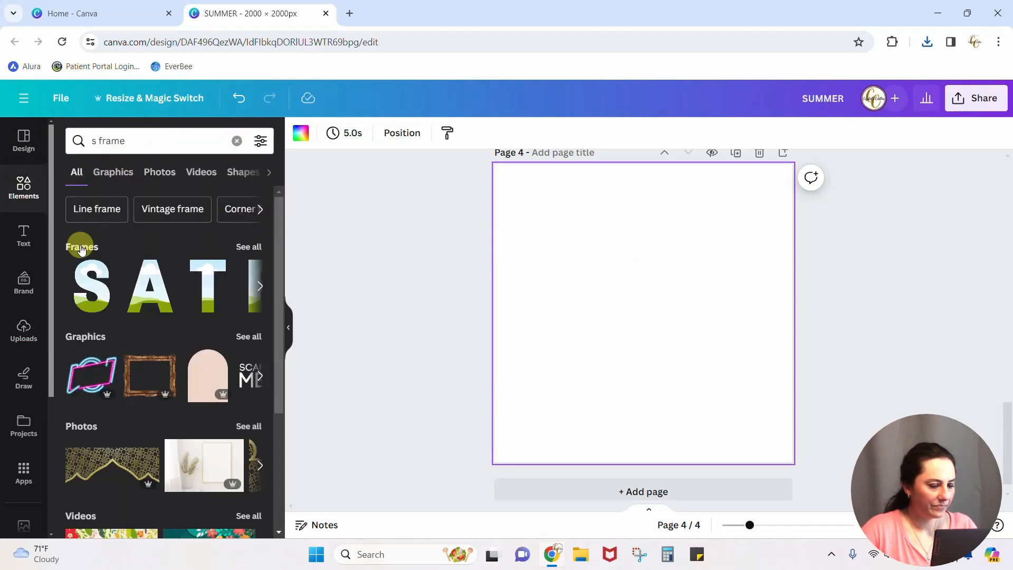
pyautogui.click(80, 246)
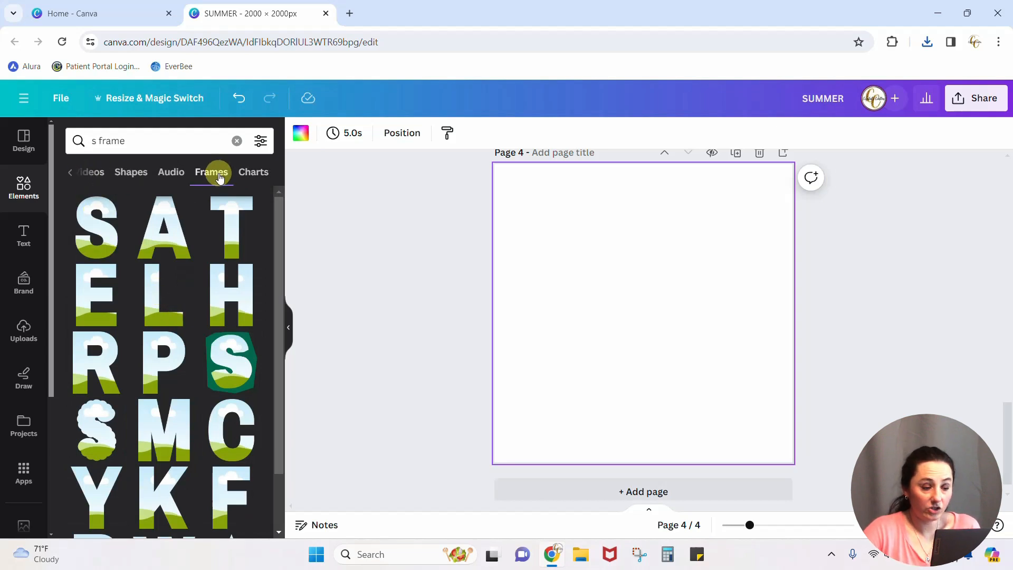
pyautogui.scroll(-8, 186, 305)
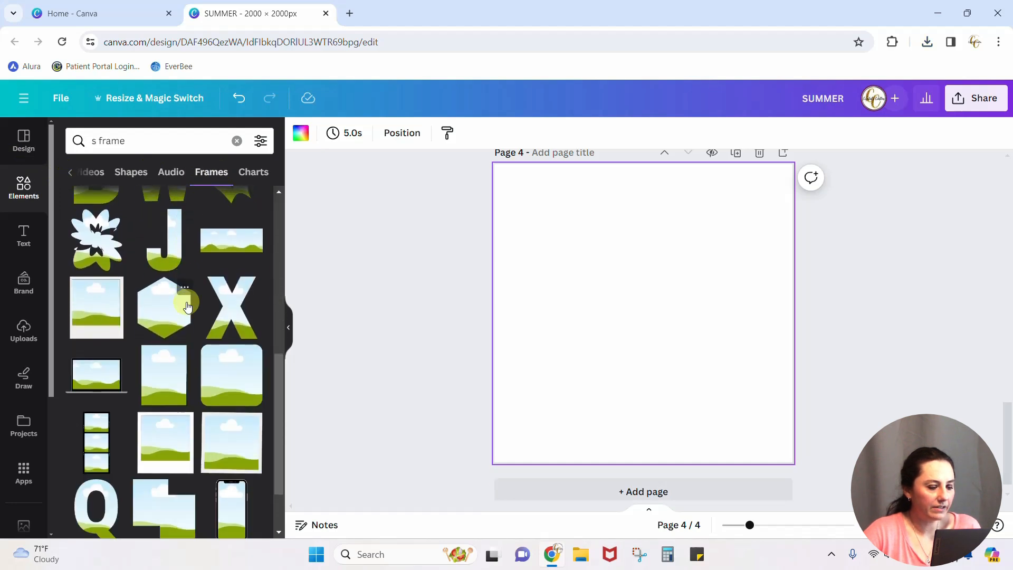
pyautogui.scroll(-10, 187, 306)
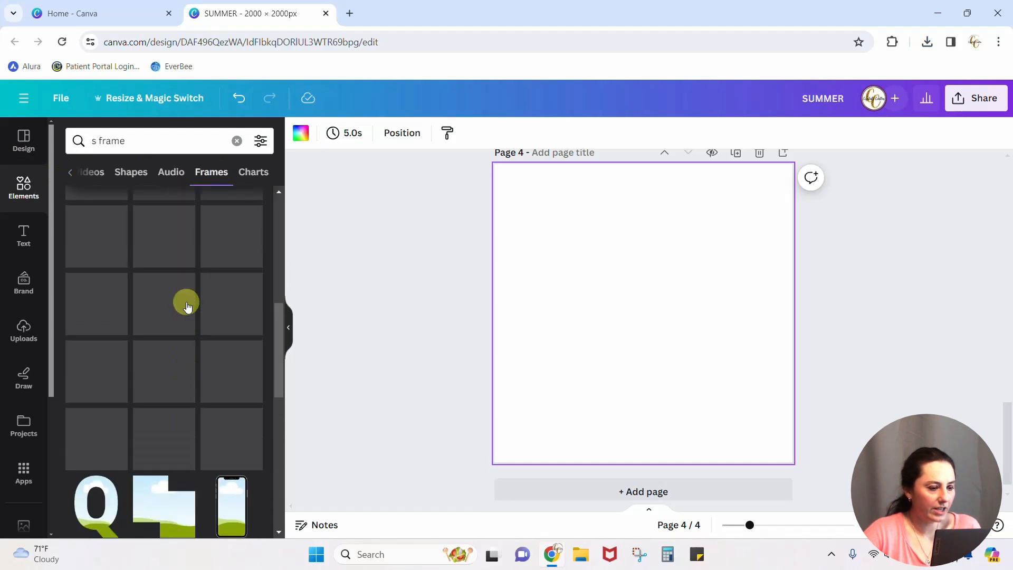
# Search the frames for "alphabet" and browse the letter styles
pyautogui.click(148, 141)
pyautogui.moveTo(147, 141); pyautogui.dragTo(68, 135)
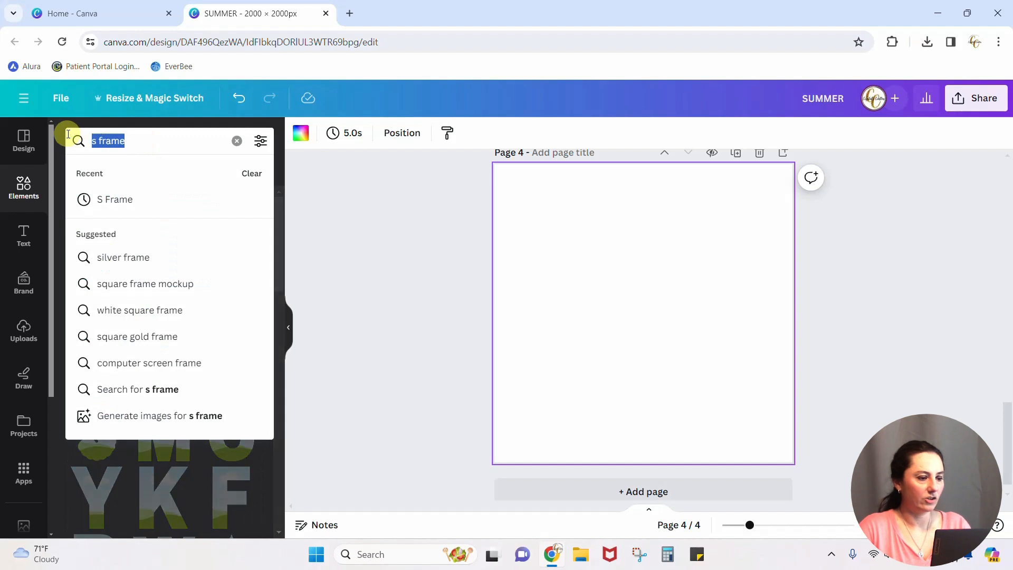
pyautogui.write('alphabet')
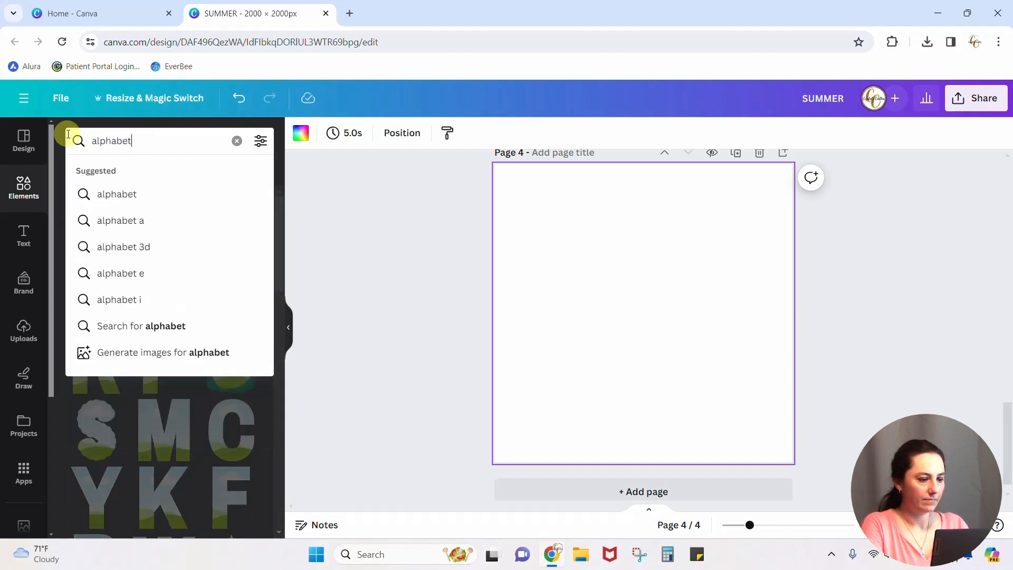
pyautogui.press('Return')
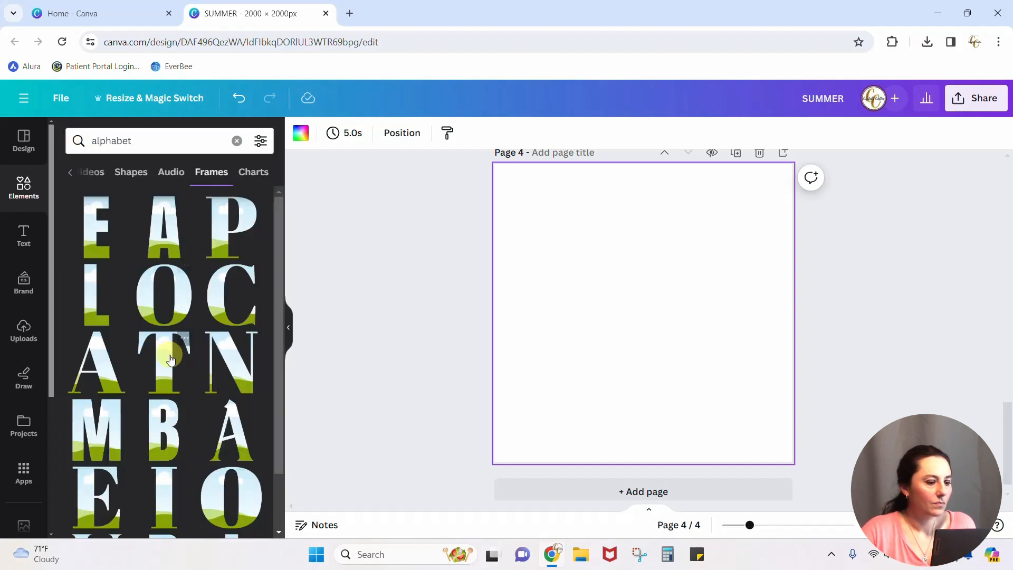
pyautogui.scroll(-6, 175, 331)
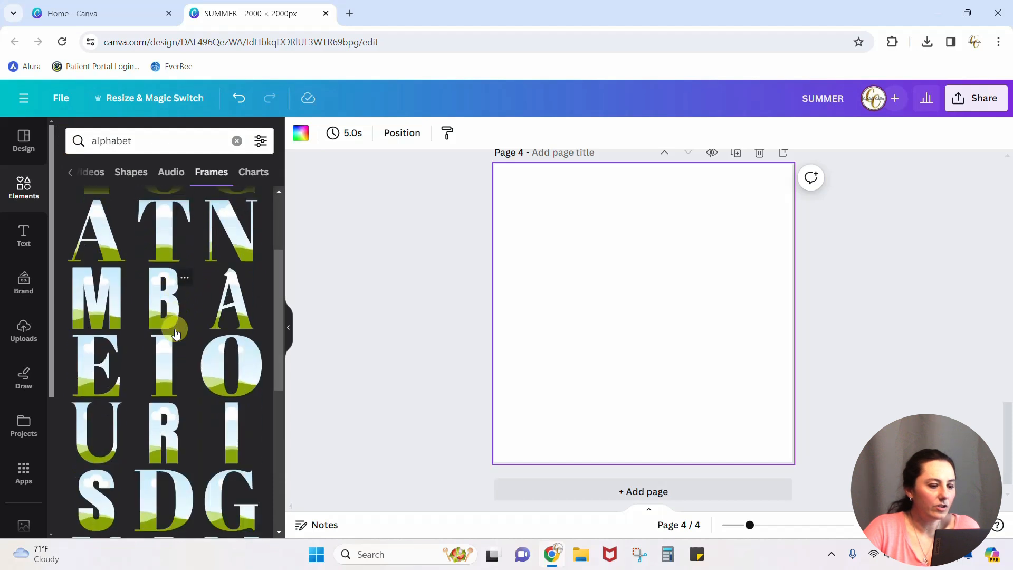
# Try adding rounded retro letter frames for SPRING to page 4, using the "alphabet" frame results and an "alphabet i" search
pyautogui.scroll(-4, 175, 331)
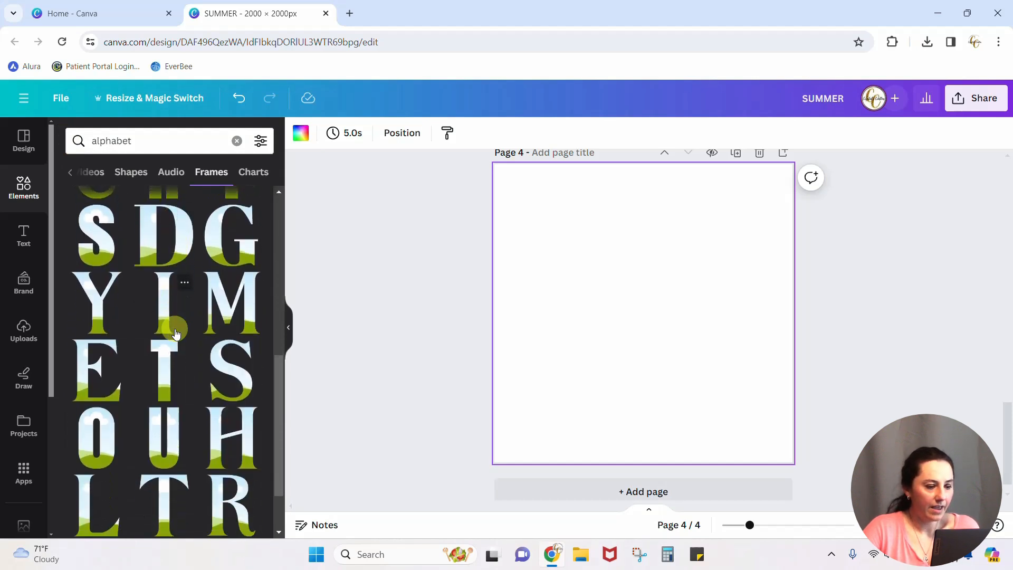
pyautogui.scroll(2, 235, 327)
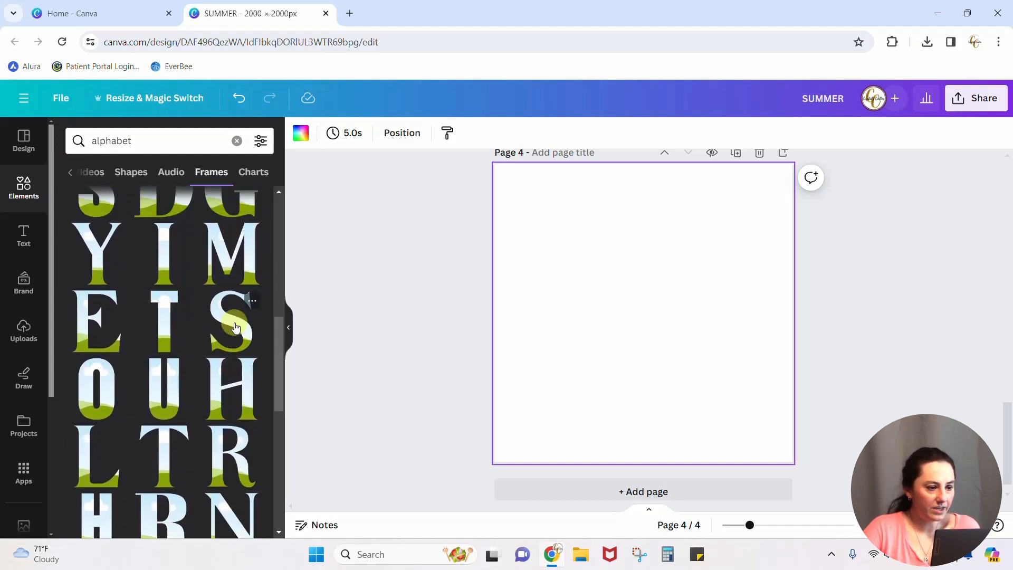
pyautogui.scroll(-2, 102, 306)
pyautogui.scroll(-5, 101, 306)
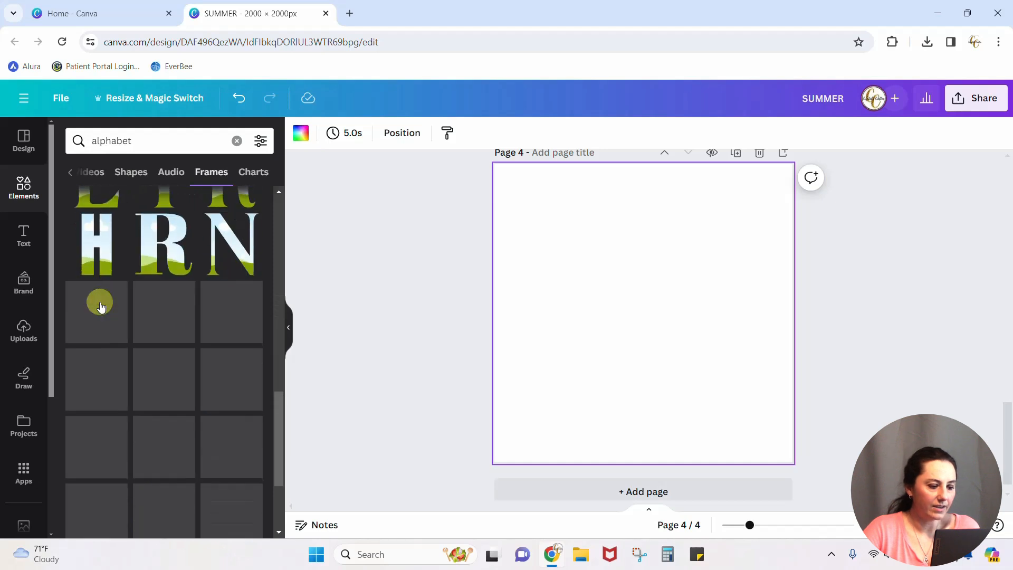
pyautogui.scroll(-6, 232, 314)
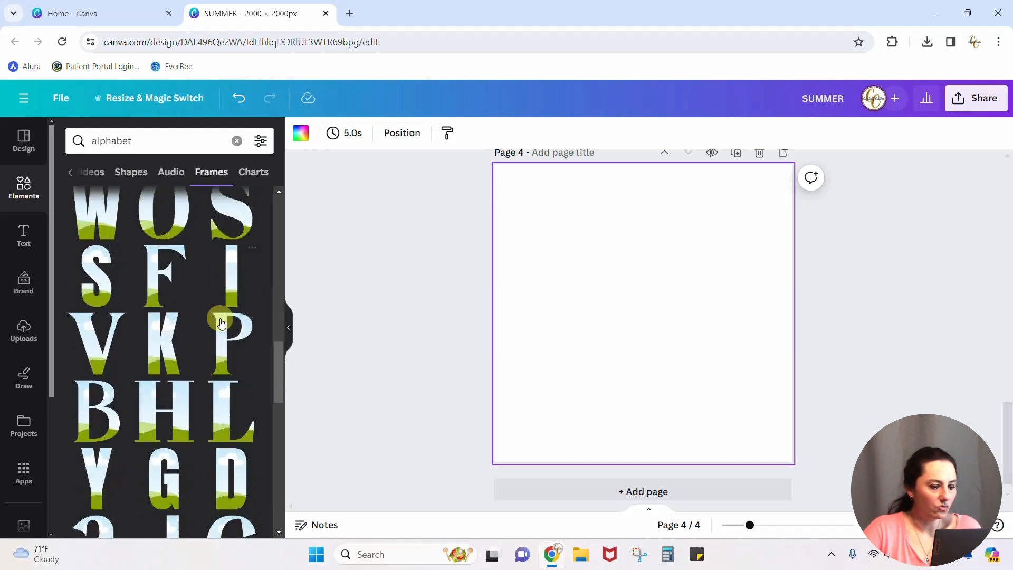
pyautogui.scroll(-2, 221, 322)
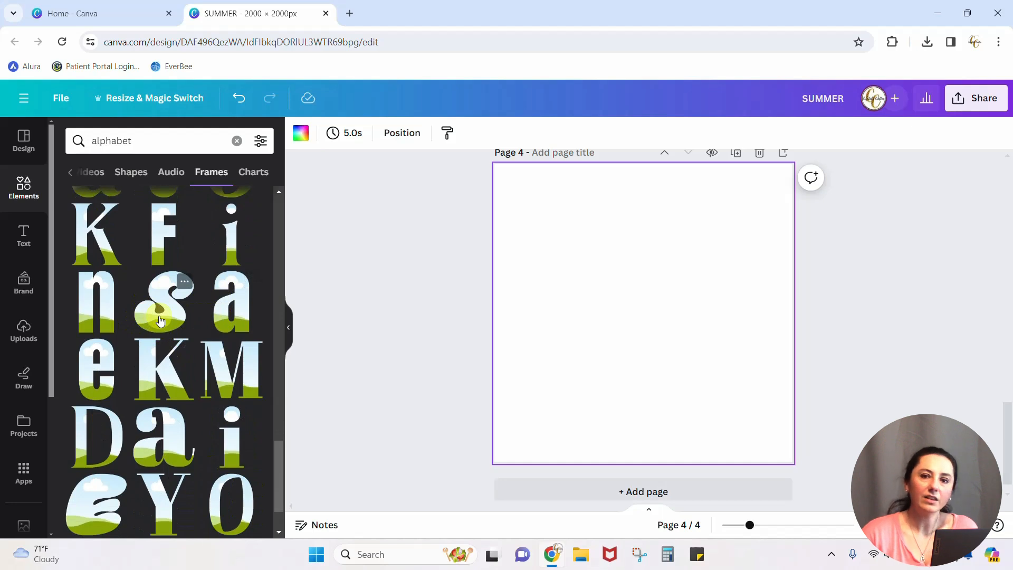
pyautogui.click(160, 321)
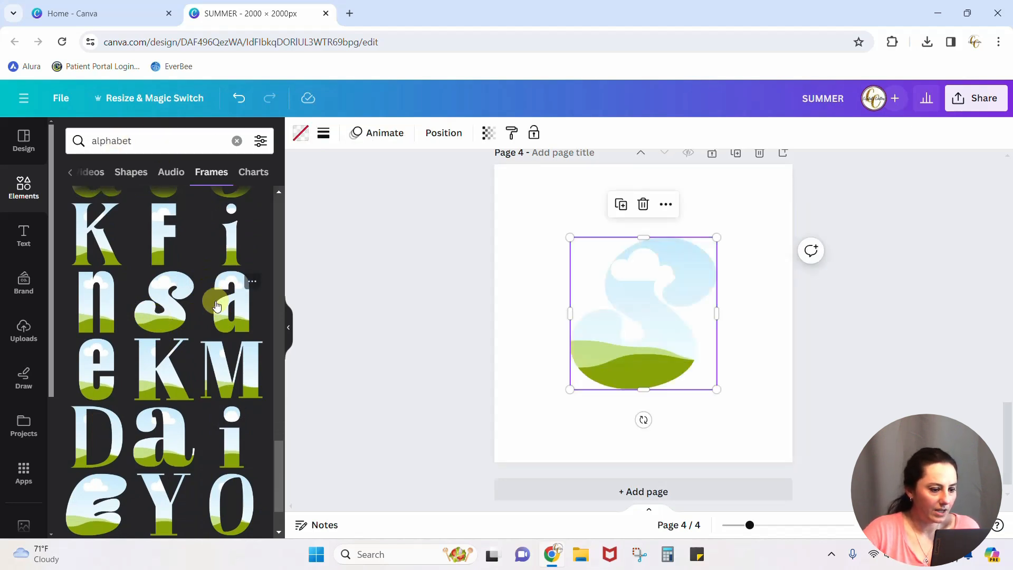
pyautogui.scroll(-3, 196, 326)
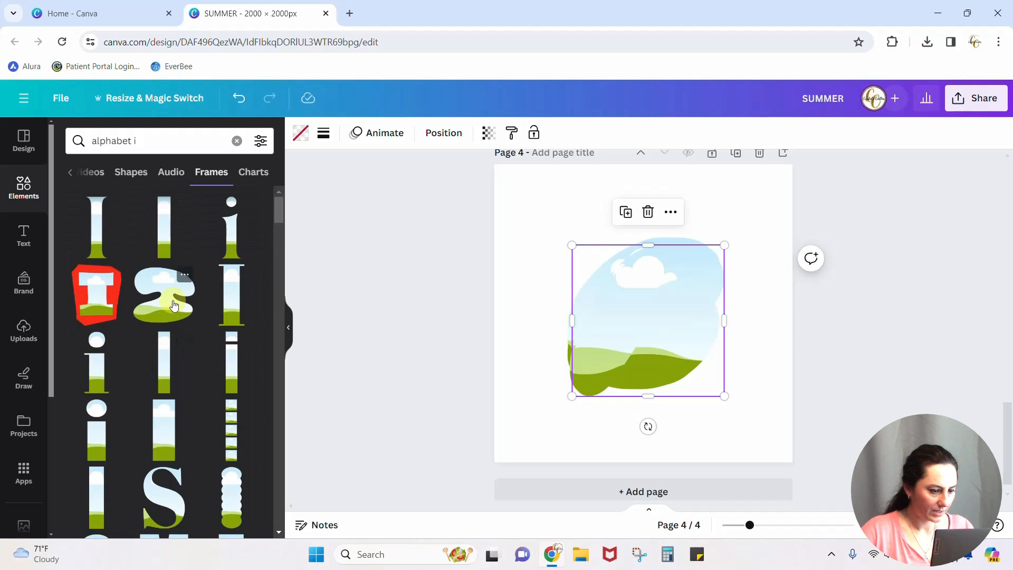
pyautogui.click(175, 303)
pyautogui.click(520, 211)
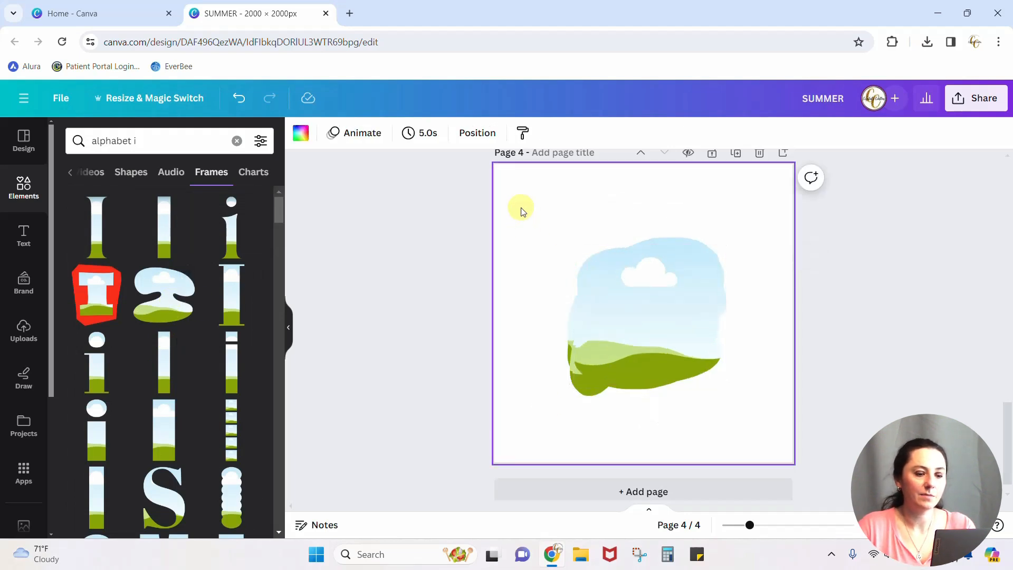
# Shrink the stacked retro letter frames together and spread them apart across page 4
pyautogui.moveTo(520, 211); pyautogui.dragTo(770, 433)
pyautogui.moveTo(727, 238); pyautogui.dragTo(627, 328)
pyautogui.click(669, 274)
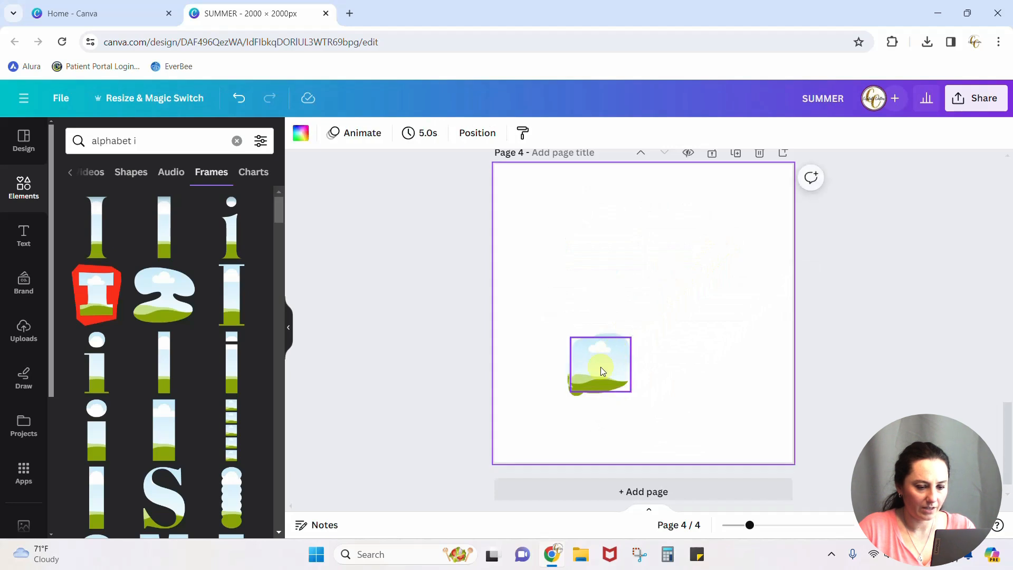
pyautogui.moveTo(600, 368); pyautogui.dragTo(620, 425)
pyautogui.click(612, 361)
pyautogui.moveTo(628, 327); pyautogui.dragTo(750, 256)
pyautogui.moveTo(603, 360); pyautogui.dragTo(687, 288)
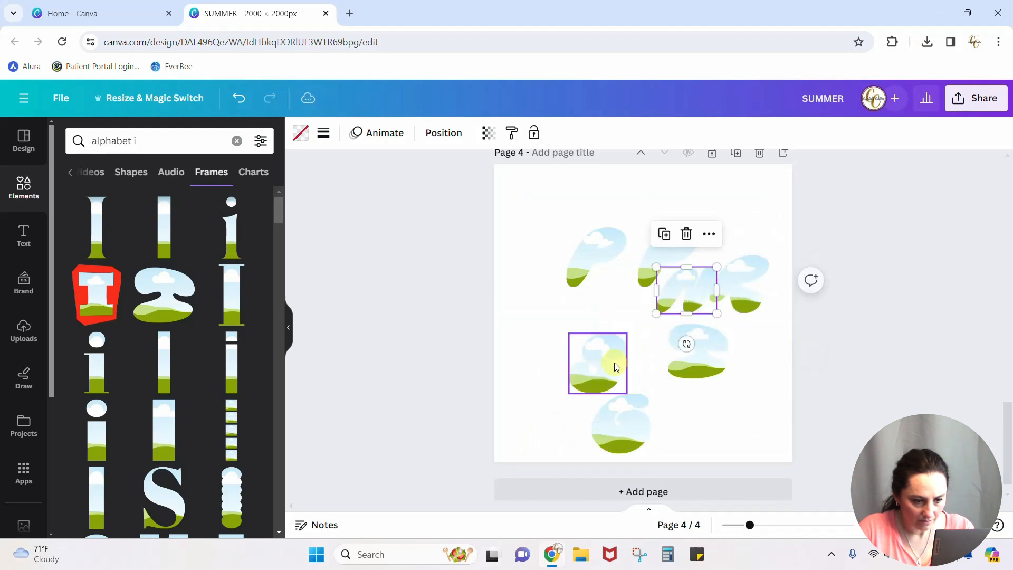
# Line up the retro S, P and R frames beside the I, and delete all letter frames from page 4
pyautogui.moveTo(603, 378); pyautogui.dragTo(535, 357)
pyautogui.click(579, 264)
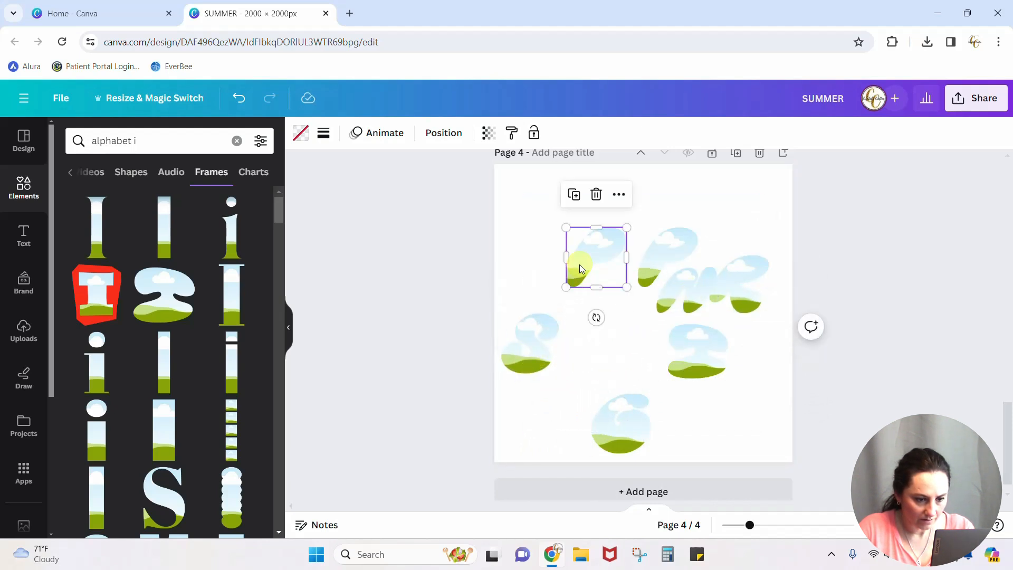
pyautogui.moveTo(579, 265); pyautogui.dragTo(575, 344)
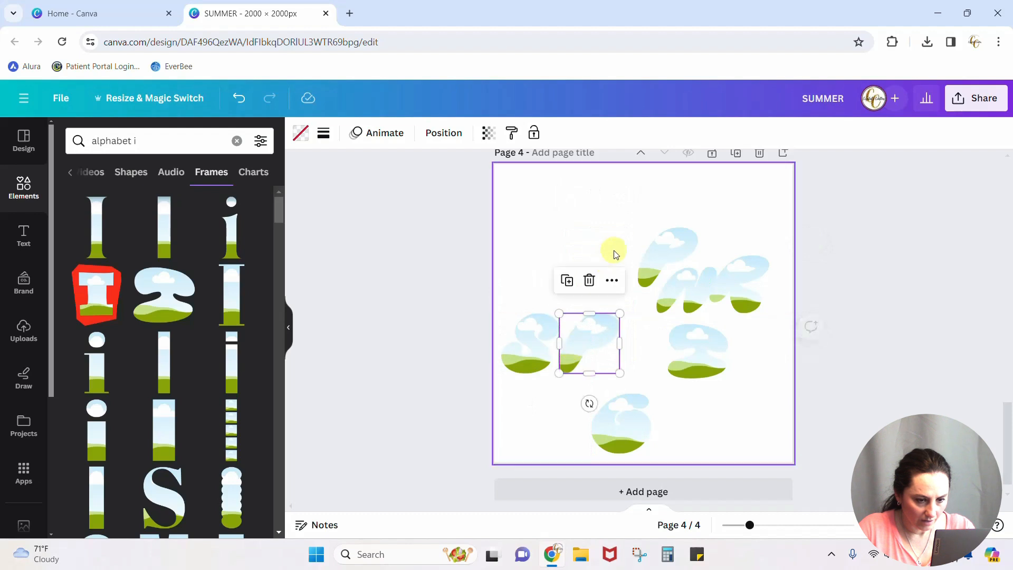
pyautogui.click(662, 244)
pyautogui.moveTo(662, 244); pyautogui.dragTo(638, 339)
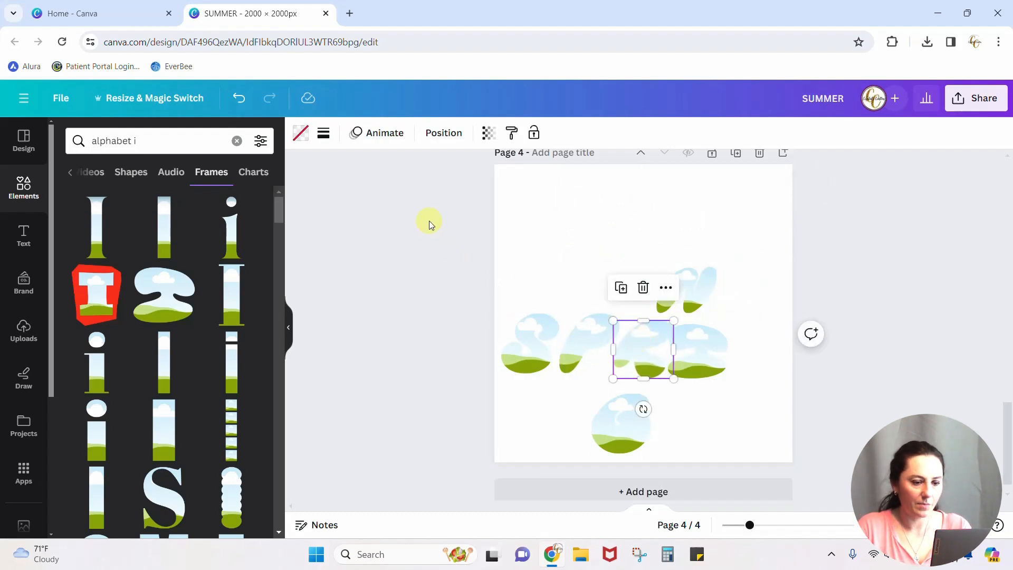
pyautogui.moveTo(427, 220); pyautogui.dragTo(771, 456)
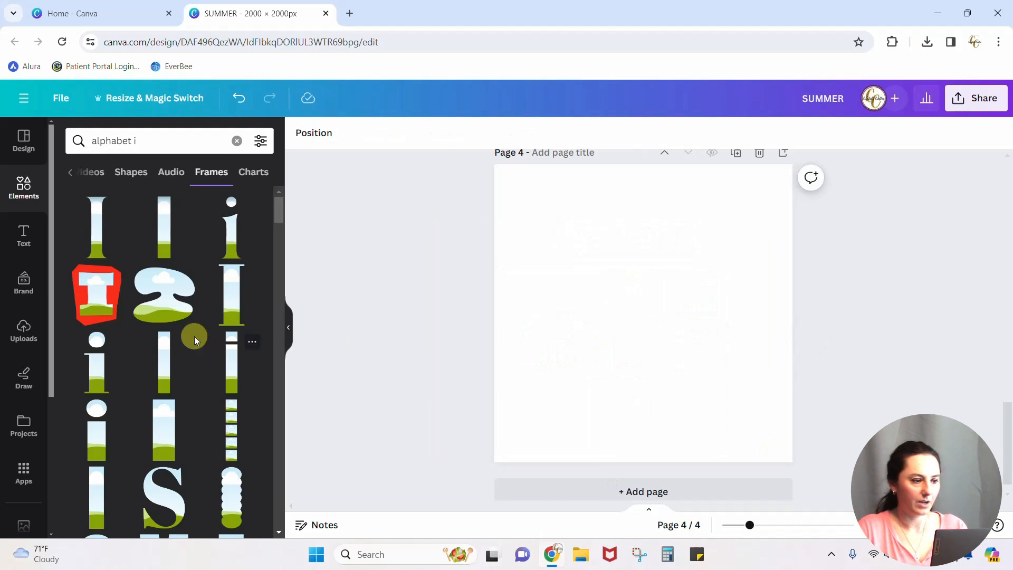
# Search the frames for "alphabet" and add the bold condensed S frame to page 4
pyautogui.click(160, 139)
pyautogui.press('BackSpace')
pyautogui.press('BackSpace')
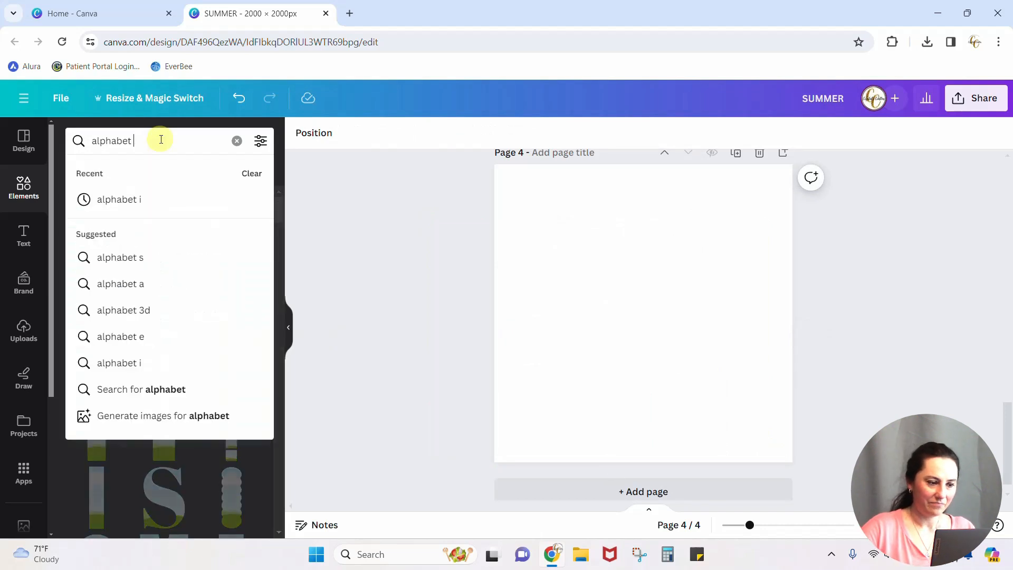
pyautogui.press('Return')
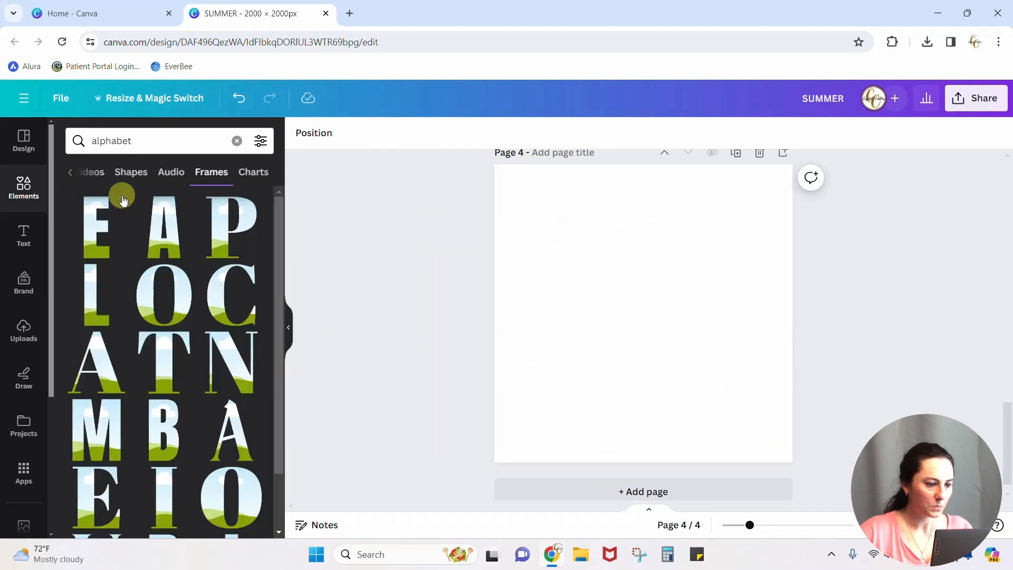
pyautogui.scroll(-2, 169, 266)
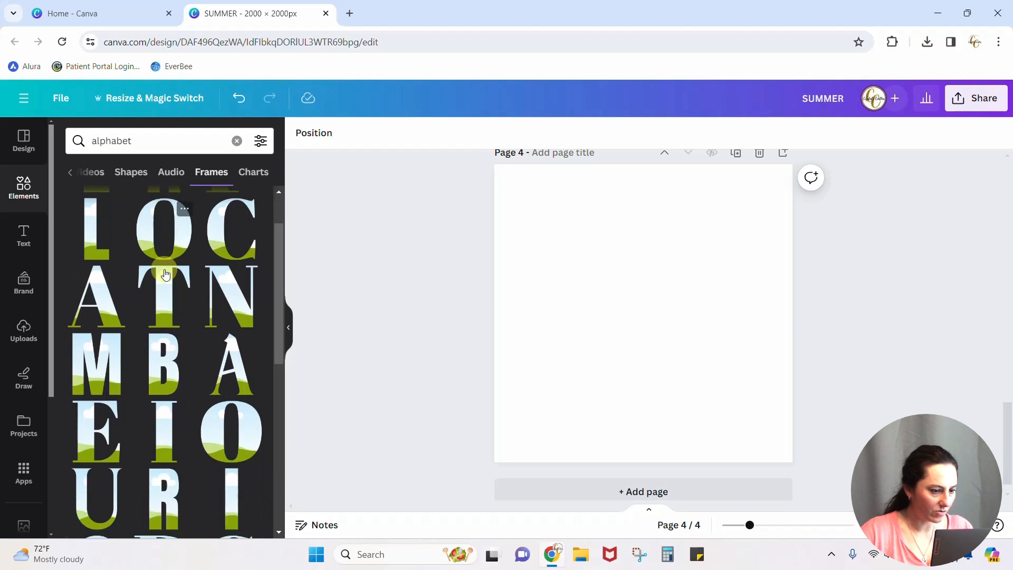
pyautogui.scroll(2, 189, 252)
pyautogui.scroll(-5, 175, 269)
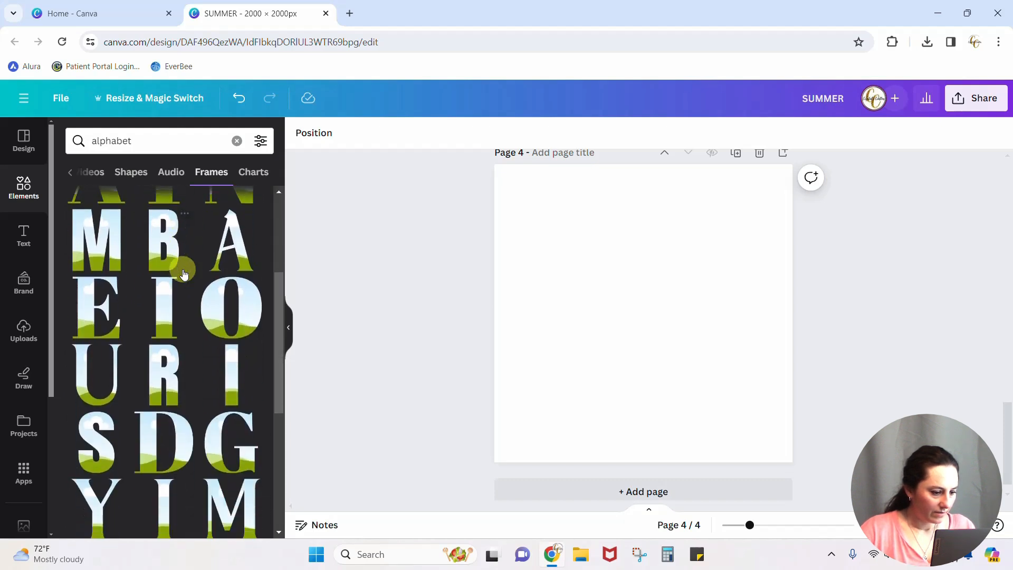
pyautogui.click(101, 377)
# Add the matching bold P, R, I, N and G frames, finding the G with an "alphabet g" search
pyautogui.scroll(-3, 169, 317)
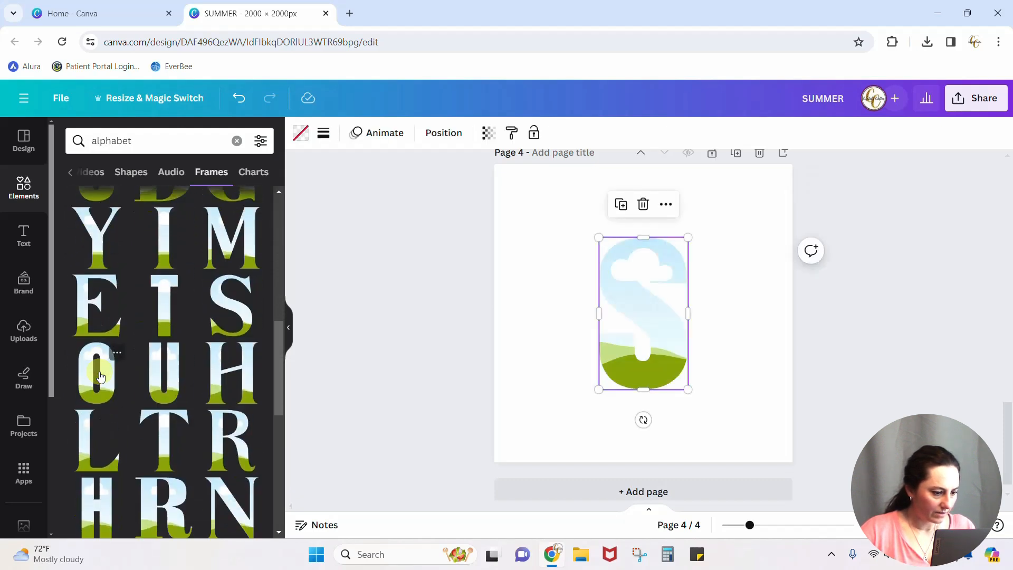
pyautogui.write('g')
pyautogui.press('Return')
pyautogui.click(769, 334)
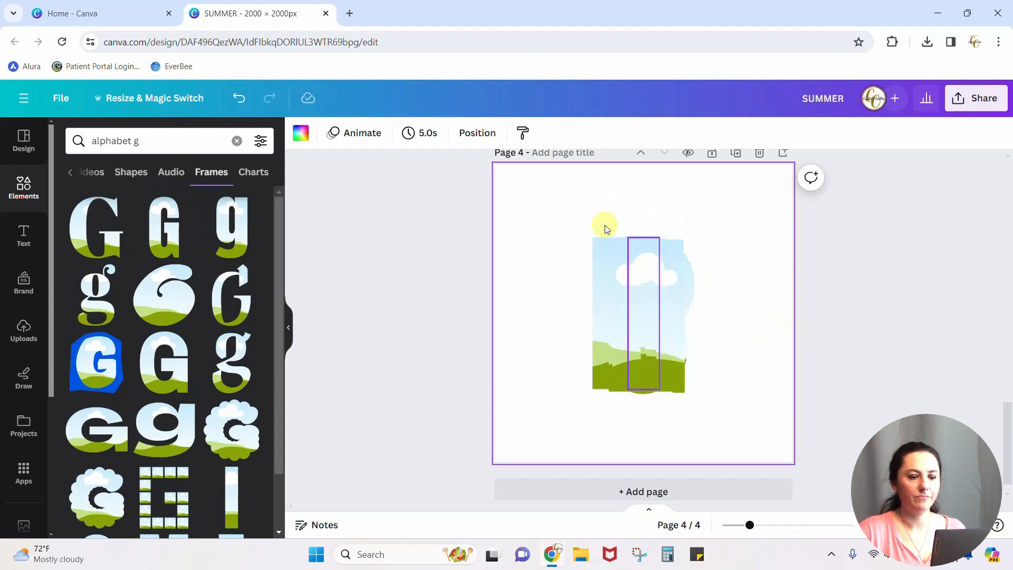
# Shrink the stacked bold letter frames together and spread them apart across the page
pyautogui.moveTo(552, 206); pyautogui.dragTo(770, 448)
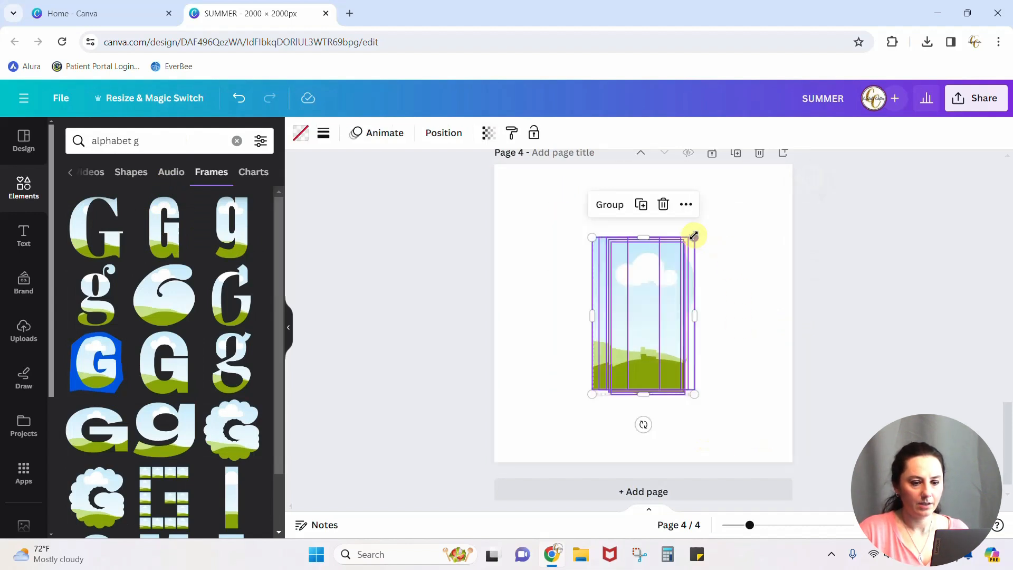
pyautogui.moveTo(694, 236); pyautogui.dragTo(631, 334)
pyautogui.click(668, 372)
pyautogui.moveTo(623, 370); pyautogui.dragTo(663, 284)
pyautogui.moveTo(612, 365); pyautogui.dragTo(561, 241)
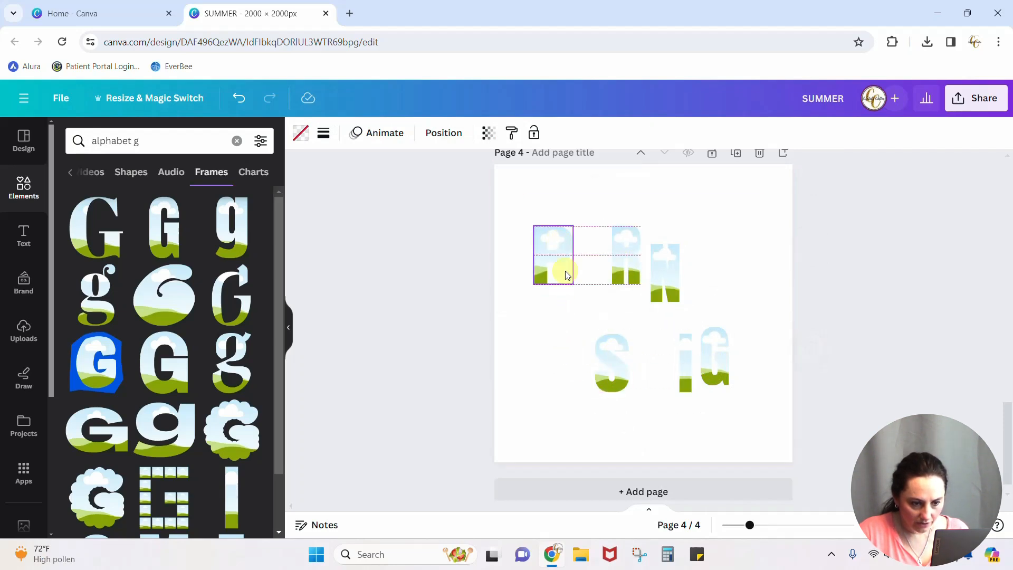
# Line up the bold frames in one row in the order S, P, R, I, G, N
pyautogui.moveTo(605, 367); pyautogui.dragTo(513, 367)
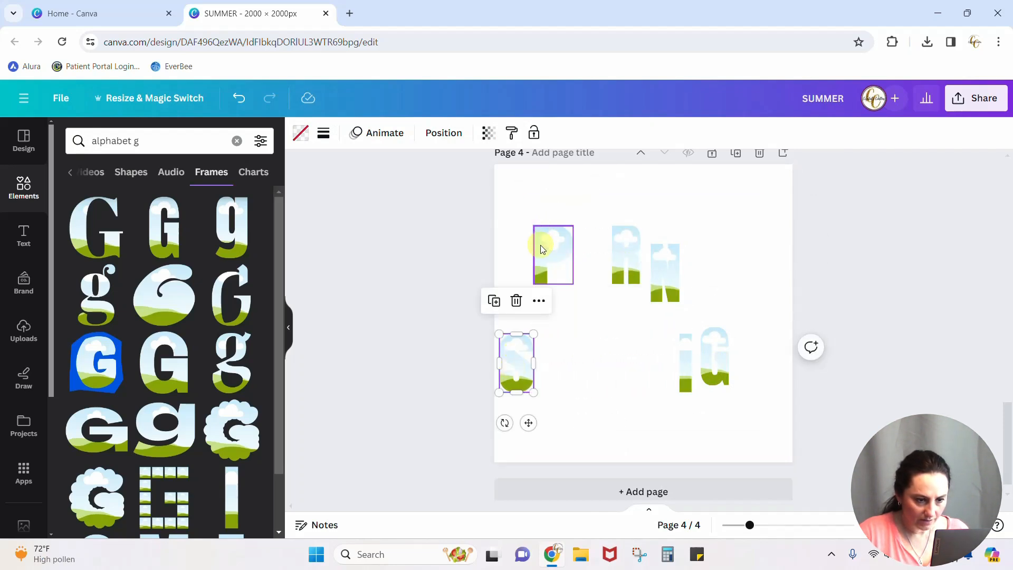
pyautogui.moveTo(541, 245); pyautogui.dragTo(547, 349)
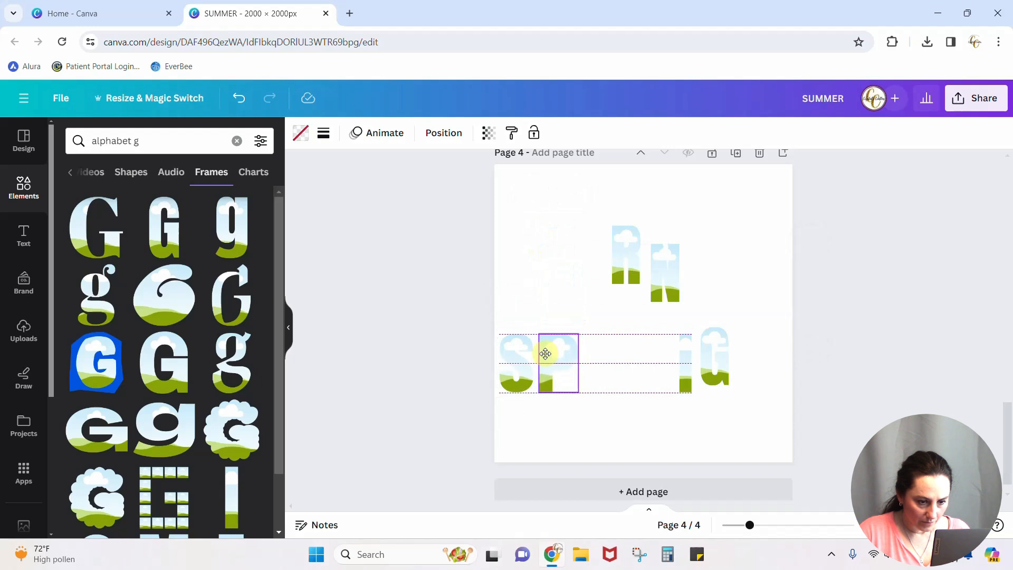
pyautogui.moveTo(622, 256); pyautogui.dragTo(593, 363)
pyautogui.moveTo(686, 377); pyautogui.dragTo(627, 382)
pyautogui.moveTo(671, 301); pyautogui.dragTo(689, 377)
pyautogui.click(695, 376)
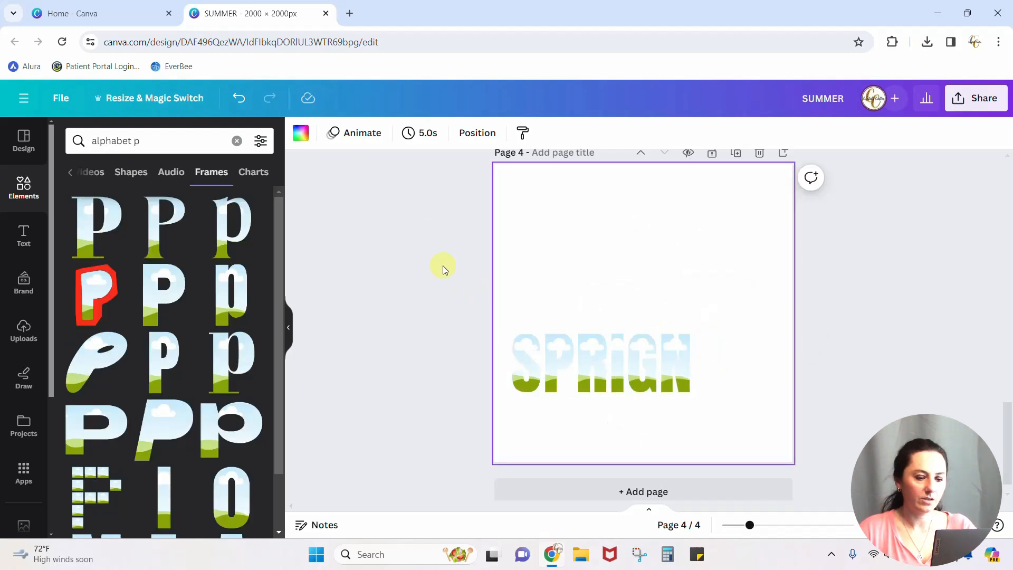
# Enlarge the whole row of letter frames to nearly the page width, stretch it taller and place it along the page's bottom
pyautogui.moveTo(442, 265); pyautogui.dragTo(753, 463)
pyautogui.moveTo(689, 339); pyautogui.dragTo(782, 303)
pyautogui.moveTo(771, 364); pyautogui.dragTo(788, 391)
pyautogui.moveTo(644, 285)
pyautogui.mouseDown()
pyautogui.moveTo(641, 223)
pyautogui.moveTo(634, 335)
pyautogui.moveTo(635, 271)
pyautogui.moveTo(634, 290)
pyautogui.mouseUp()
pyautogui.moveTo(749, 343); pyautogui.dragTo(750, 411)
pyautogui.click(855, 405)
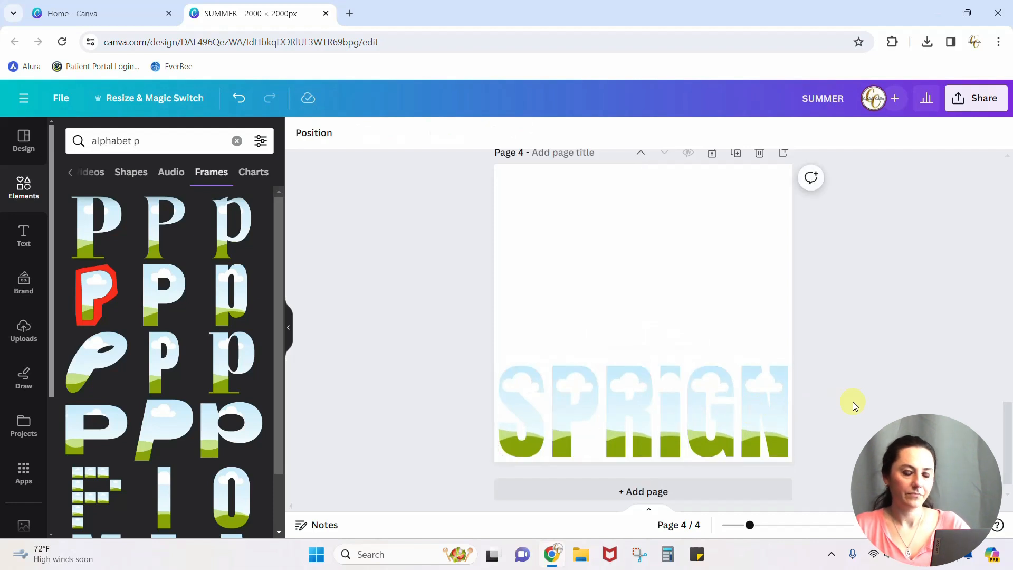
# Place the uploaded pink tulip and sunset sky image on page 4 and enlarge it to cover the whole page
pyautogui.scroll(5, 853, 404)
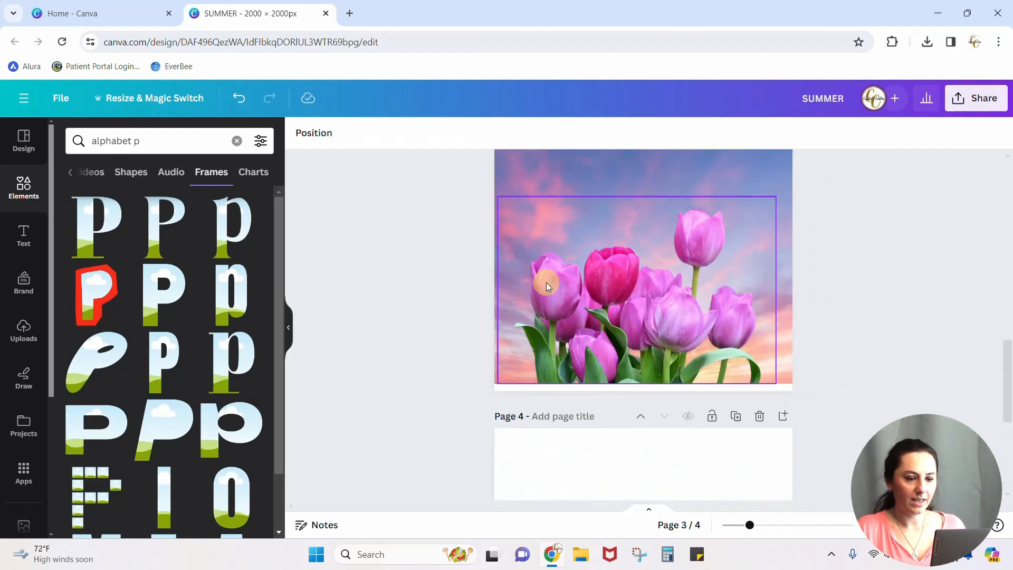
pyautogui.click(20, 340)
pyautogui.scroll(-5, 872, 348)
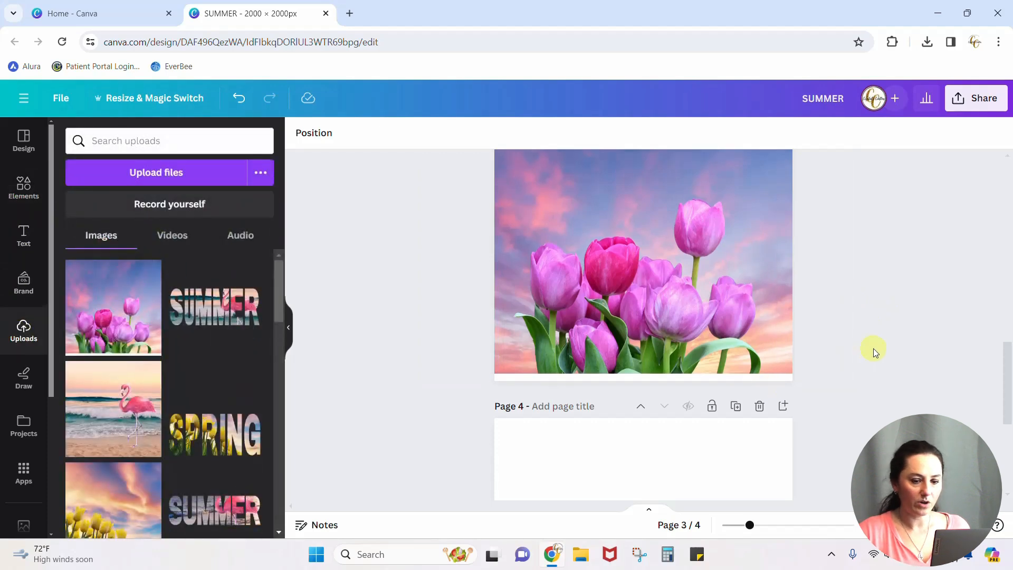
pyautogui.moveTo(116, 284); pyautogui.dragTo(528, 192)
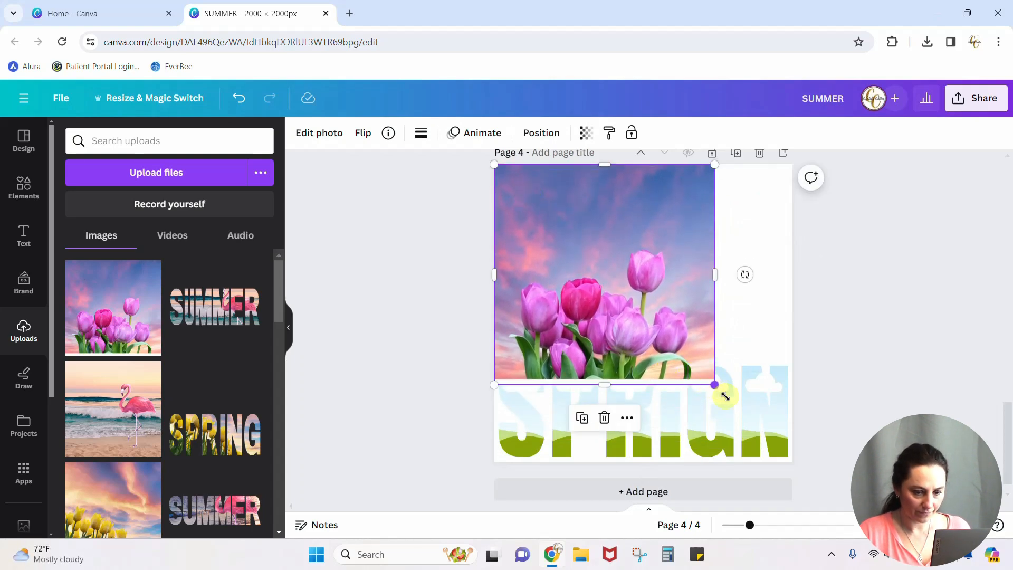
pyautogui.moveTo(725, 396); pyautogui.dragTo(782, 475)
# Send the tulip image behind the letter frames and shift the row of letters up slightly over it
pyautogui.click(543, 132)
pyautogui.click(190, 194)
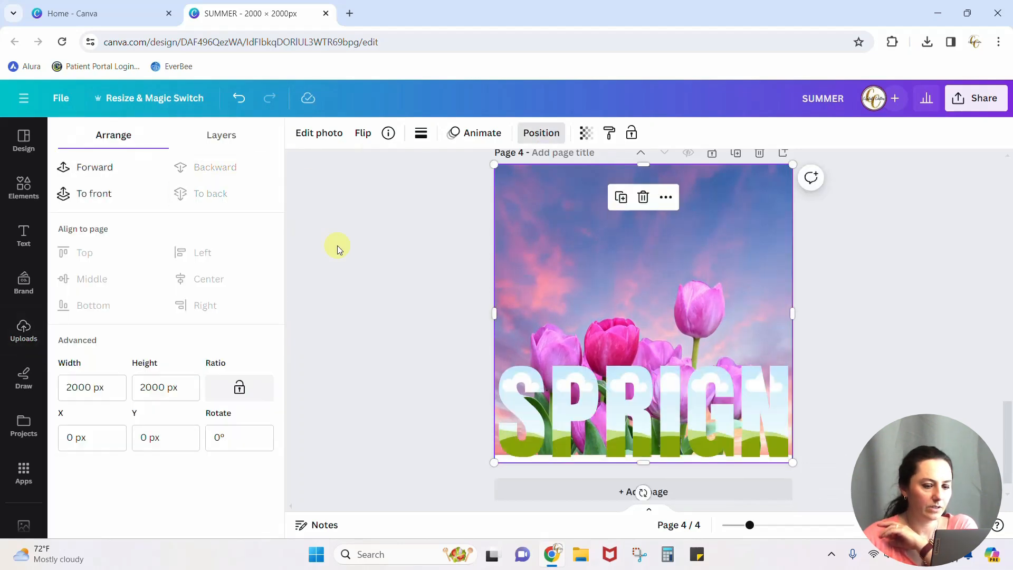
pyautogui.click(337, 245)
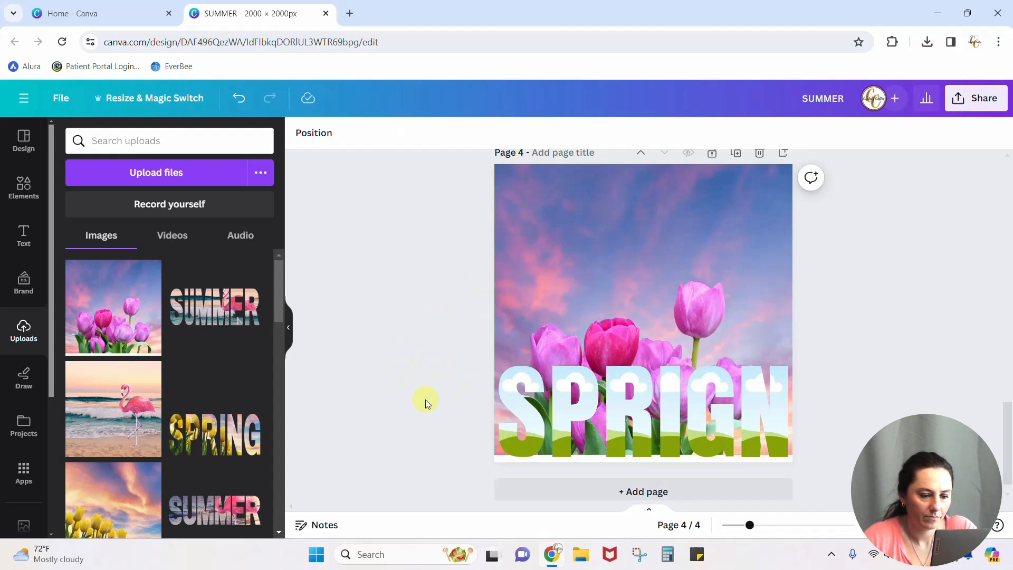
pyautogui.moveTo(426, 400); pyautogui.dragTo(776, 403)
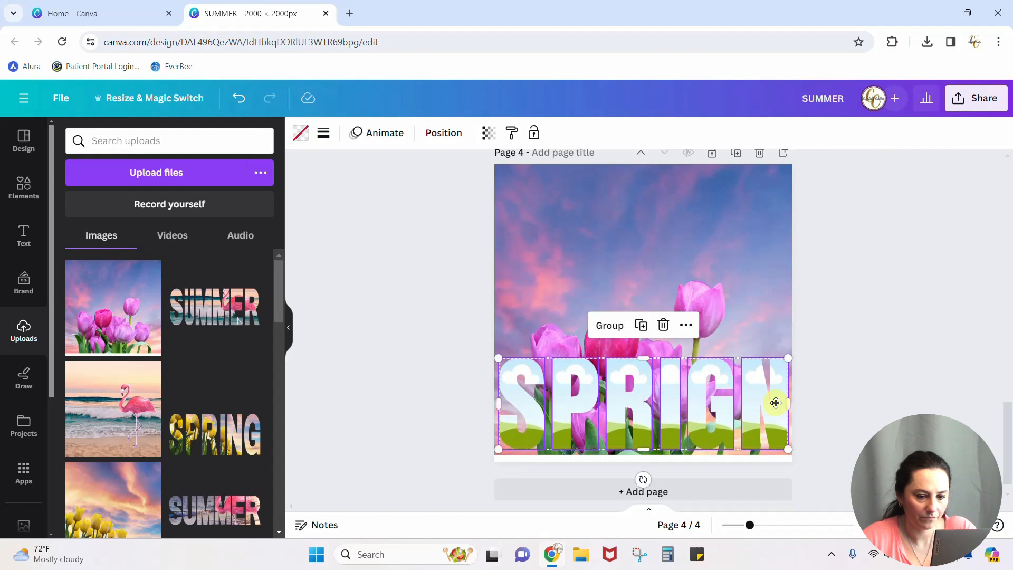
pyautogui.click(918, 382)
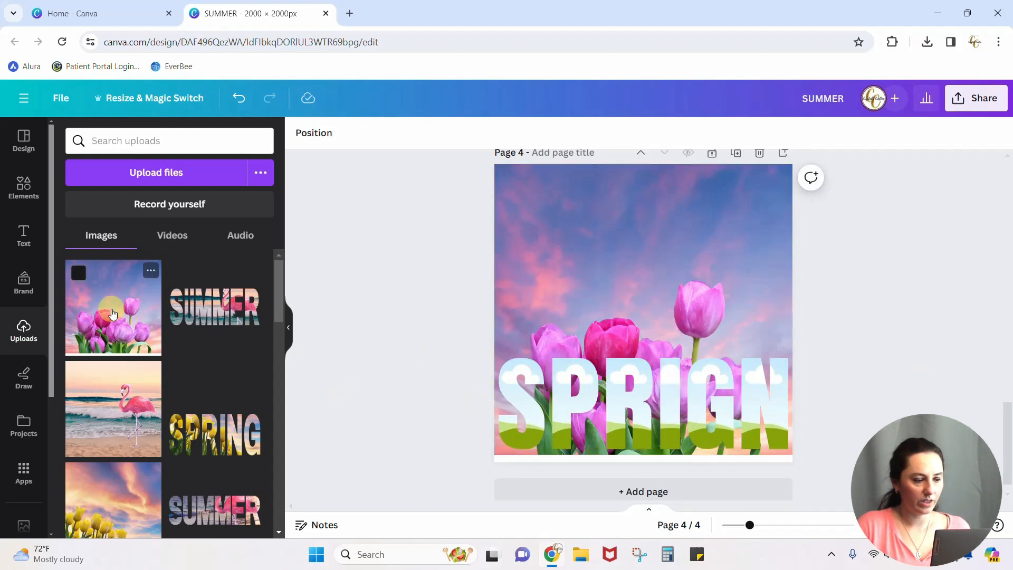
# Fill the S frame with the uploaded pink tulip image
pyautogui.click(528, 425)
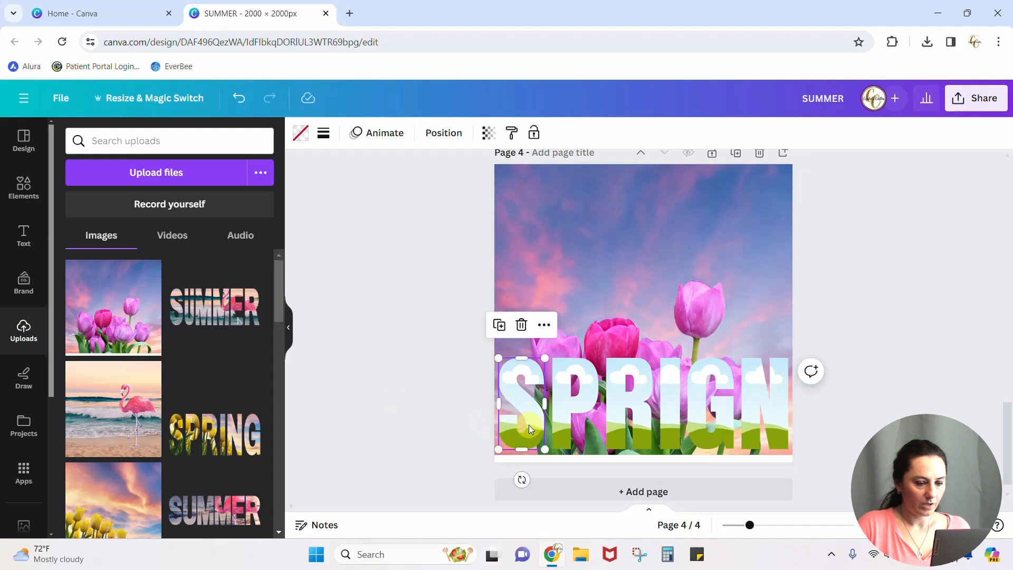
pyautogui.moveTo(147, 318); pyautogui.dragTo(527, 402)
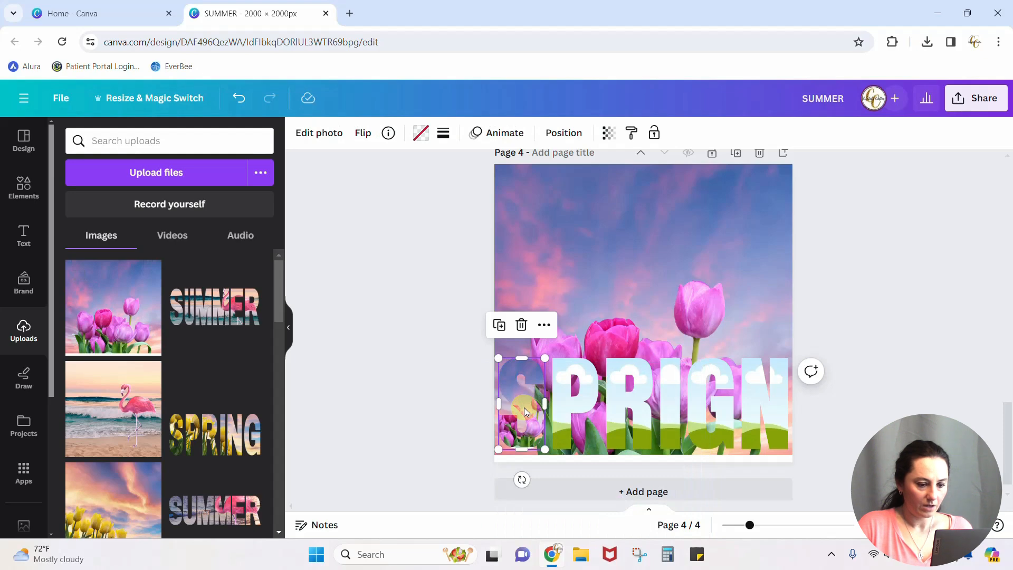
# Enlarge and reposition the tulip image inside the S frame so it lines up with the full-page tulip image behind
pyautogui.doubleClick(523, 407)
pyautogui.moveTo(564, 359); pyautogui.dragTo(659, 230)
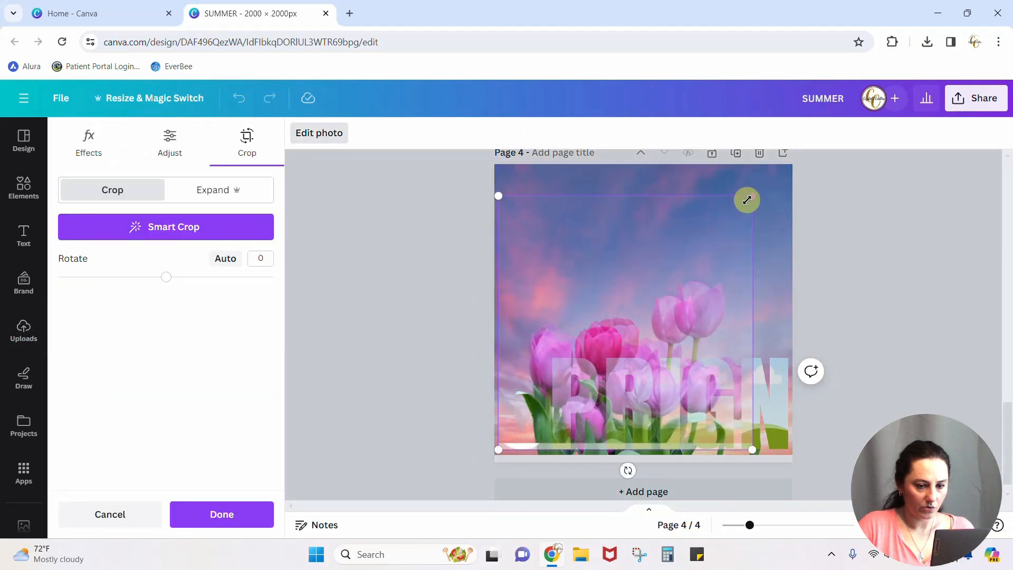
pyautogui.moveTo(753, 195); pyautogui.dragTo(792, 179)
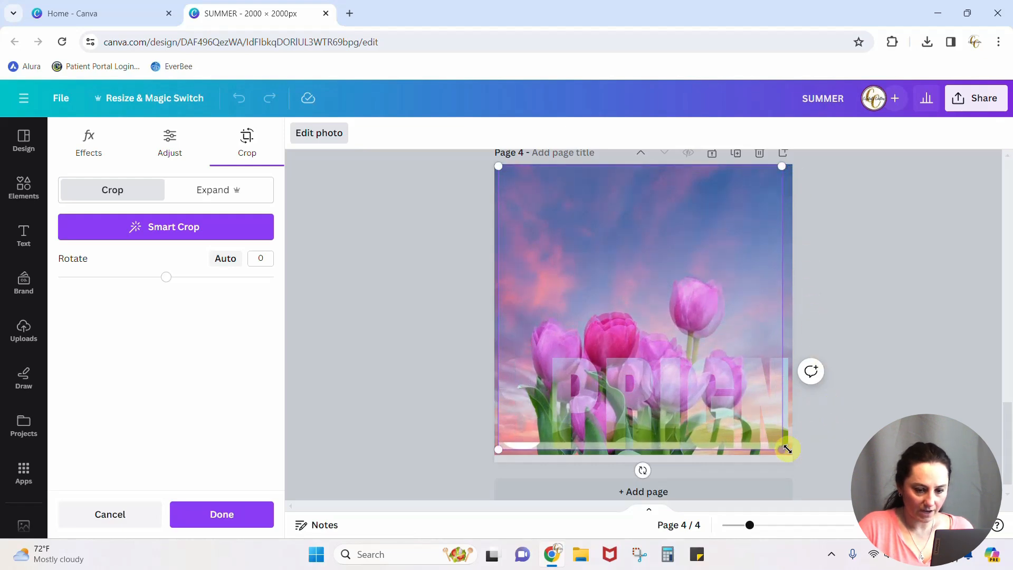
pyautogui.moveTo(784, 450)
pyautogui.mouseDown()
pyautogui.moveTo(798, 466)
pyautogui.moveTo(791, 460)
pyautogui.mouseUp()
pyautogui.click(851, 431)
pyautogui.click(851, 430)
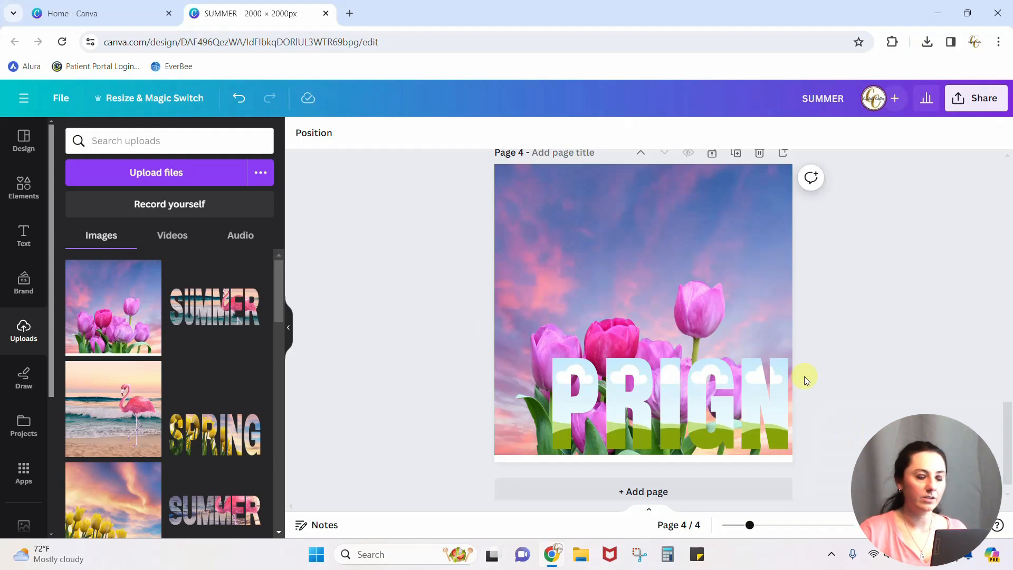
# Fill the P frame with the uploaded tulip image and enlarge it inside the frame to match the full-page image behind
pyautogui.click(572, 410)
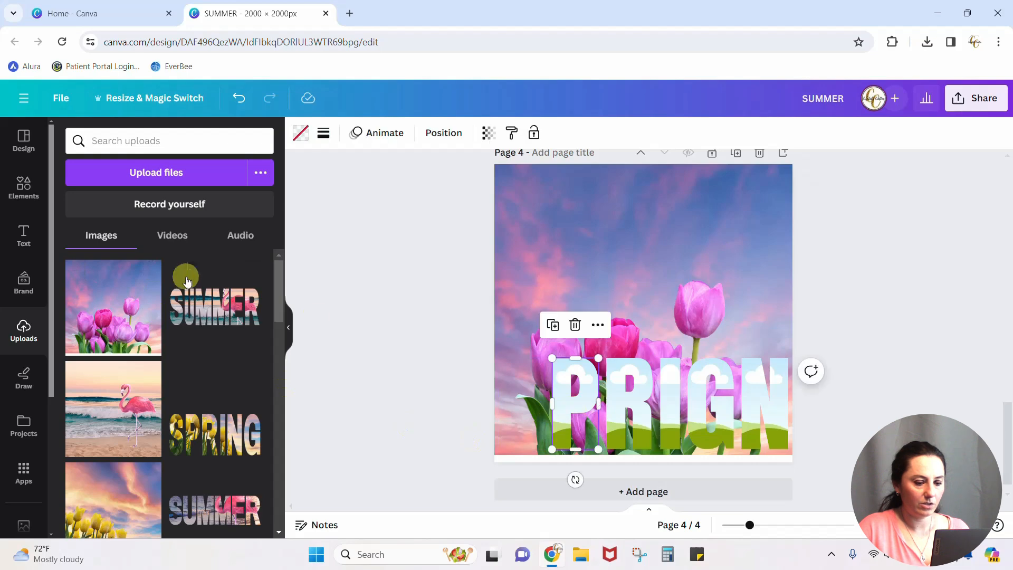
pyautogui.moveTo(153, 333); pyautogui.dragTo(590, 393)
pyautogui.doubleClick(591, 391)
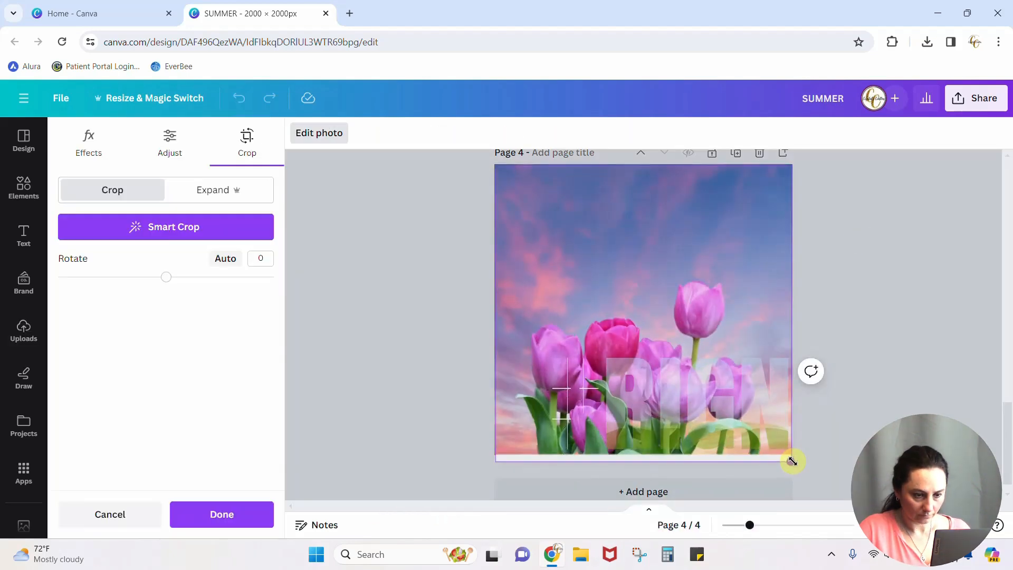
# Fill the remaining letter frames with the tulip image aligned to the background, arranging the letters to spell SPRING
pyautogui.click(721, 409)
pyautogui.moveTo(731, 422); pyautogui.dragTo(578, 253)
pyautogui.doubleClick(633, 369)
pyautogui.moveTo(716, 385); pyautogui.dragTo(793, 465)
pyautogui.click(858, 391)
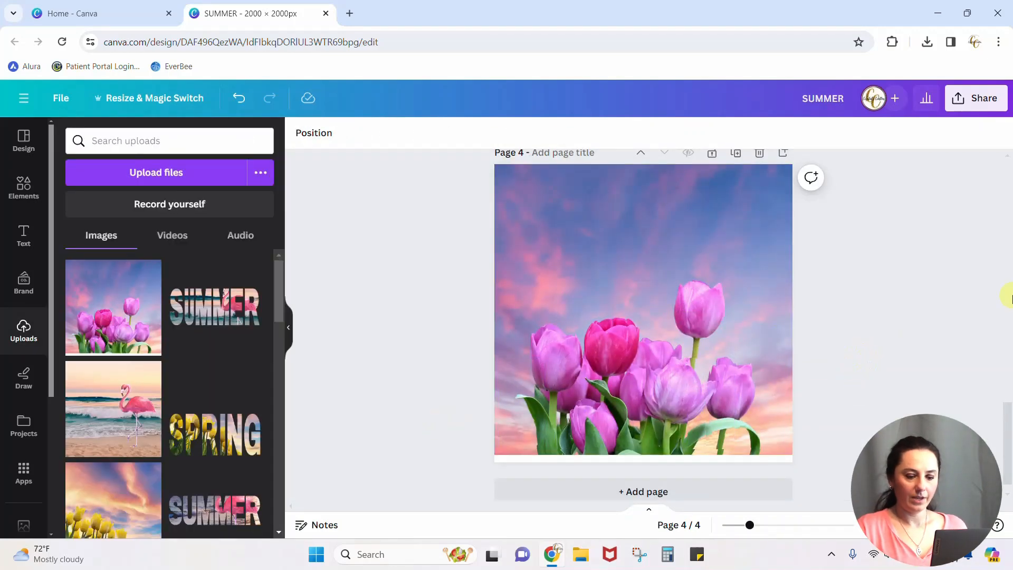
# Delete the full-page tulip image from page 4, leaving only the picture-filled SPRING letters
pyautogui.click(713, 192)
pyautogui.press('Delete')
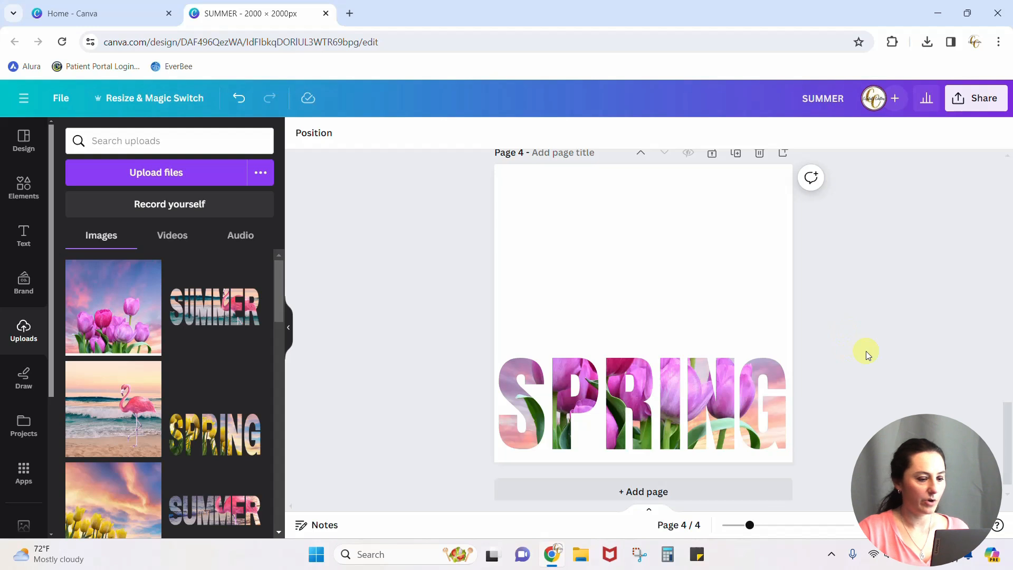
pyautogui.moveTo(433, 306); pyautogui.dragTo(884, 488)
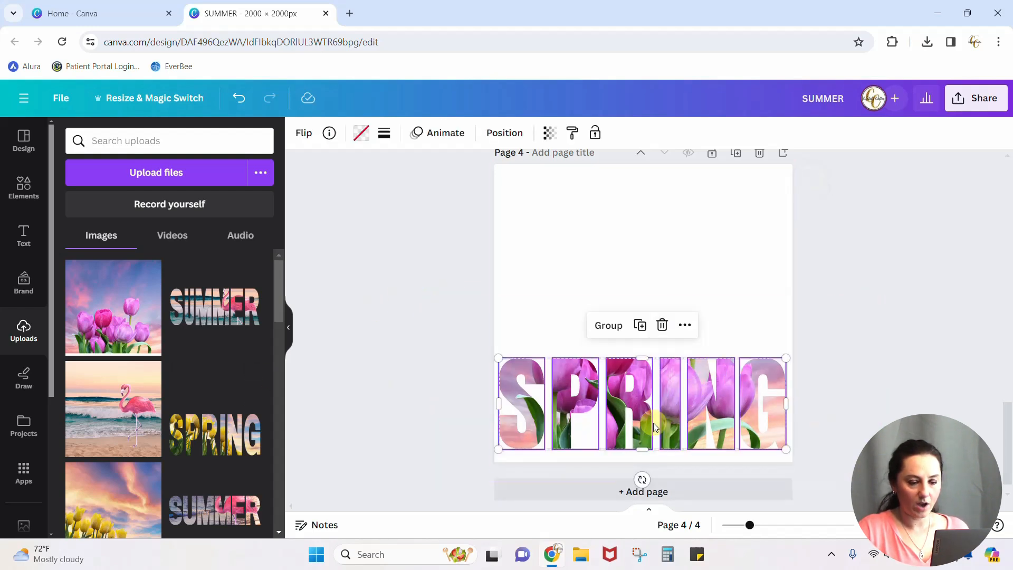
pyautogui.click(862, 349)
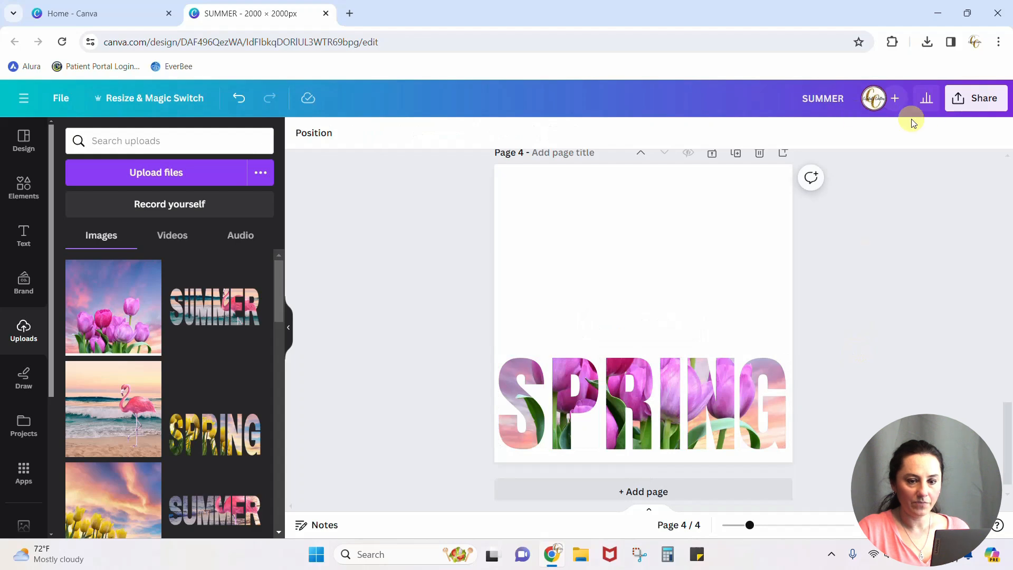
# Download only page 4 as a PNG with a transparent background
pyautogui.click(976, 98)
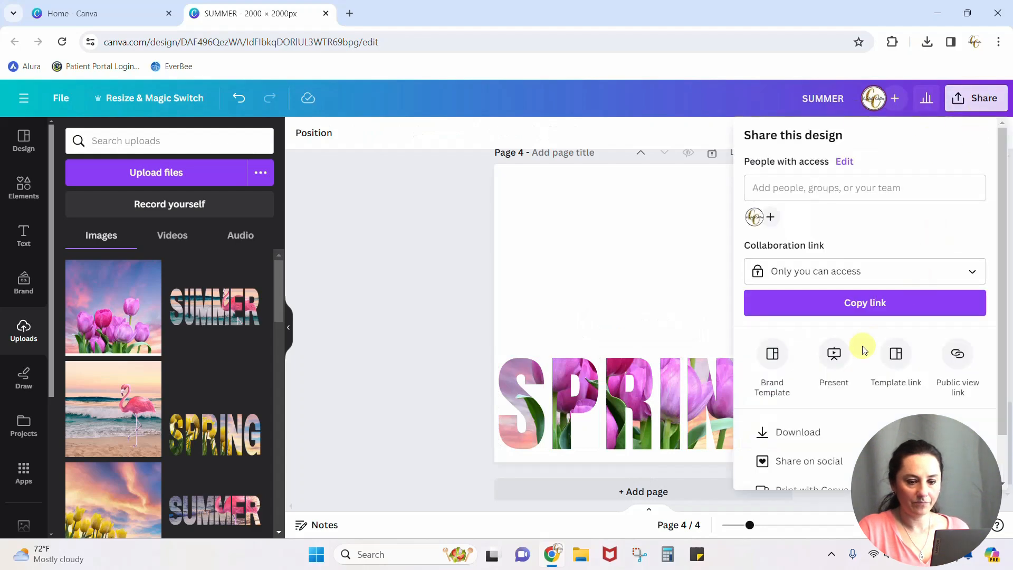
pyautogui.click(805, 432)
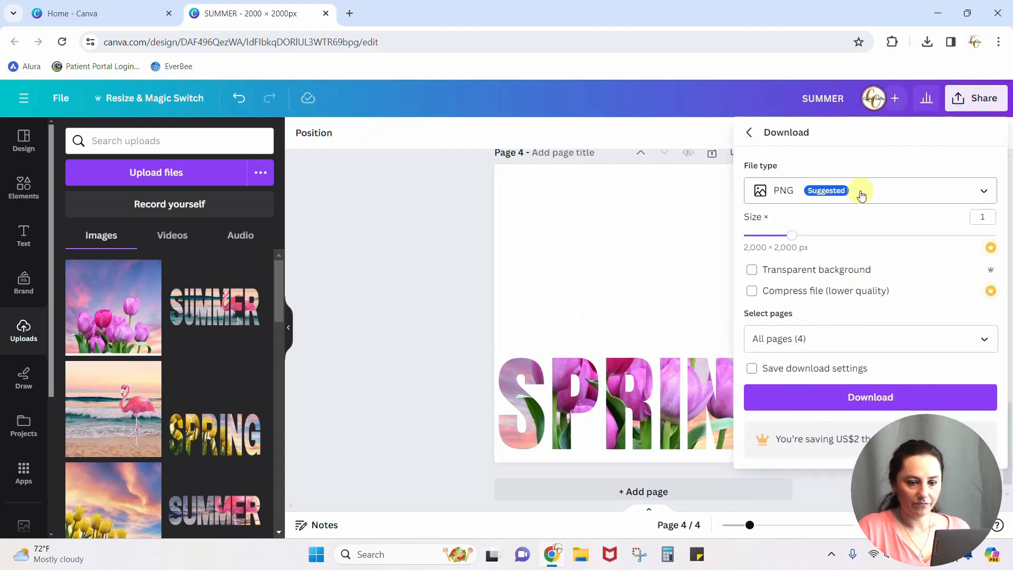
pyautogui.click(752, 270)
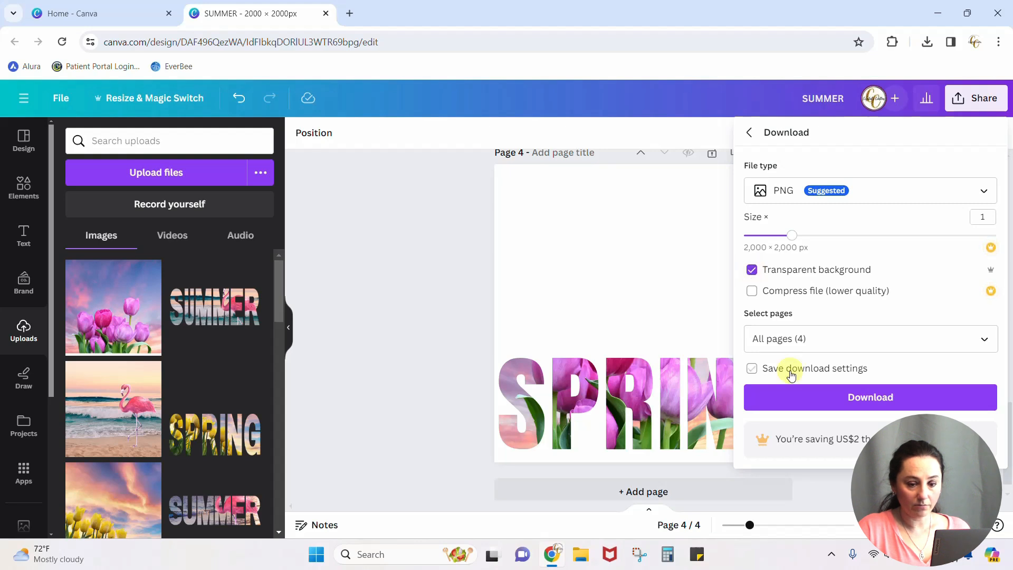
pyautogui.click(873, 348)
pyautogui.click(973, 128)
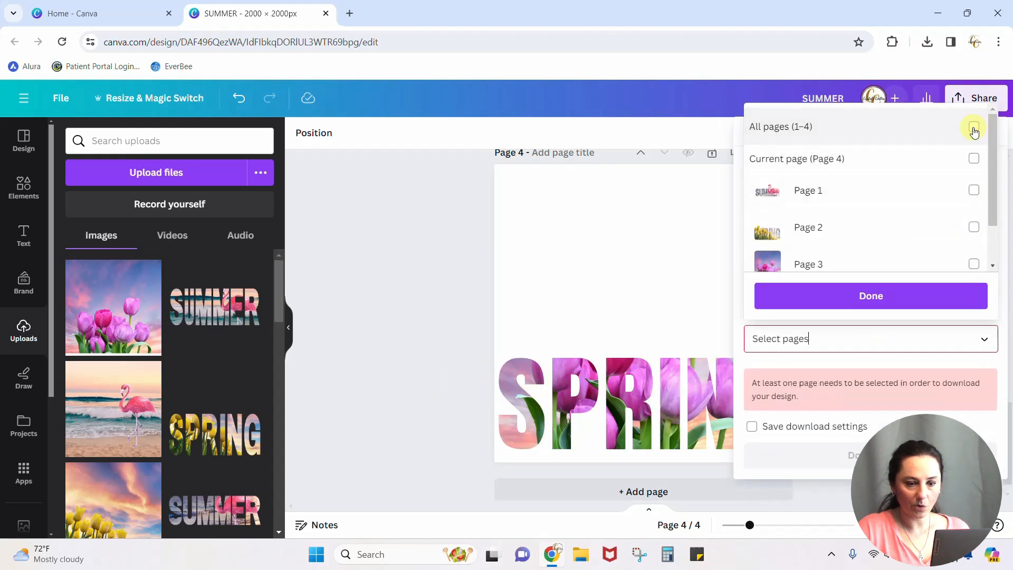
pyautogui.scroll(-2, 941, 240)
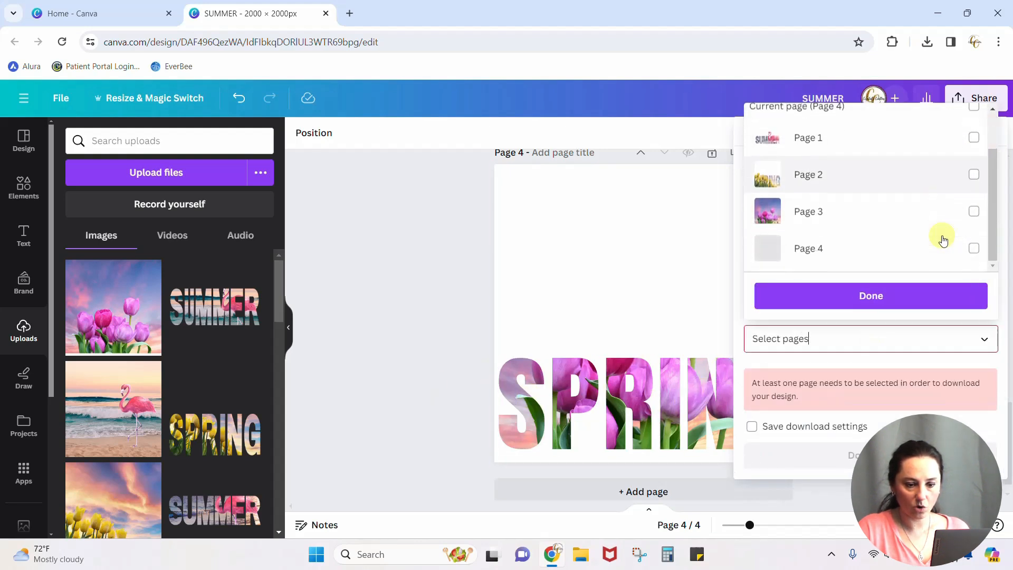
pyautogui.click(973, 249)
pyautogui.click(910, 300)
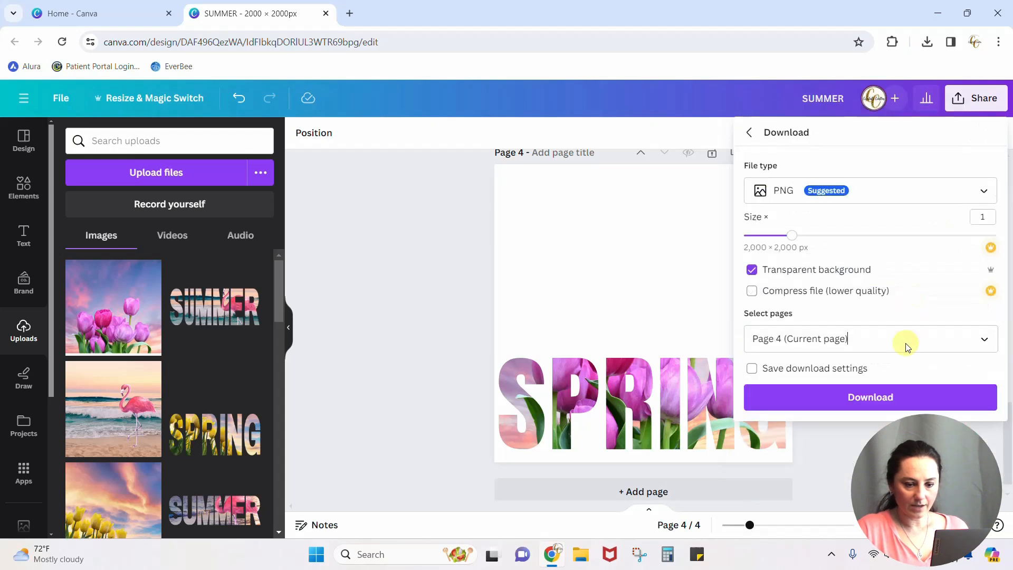
pyautogui.click(900, 400)
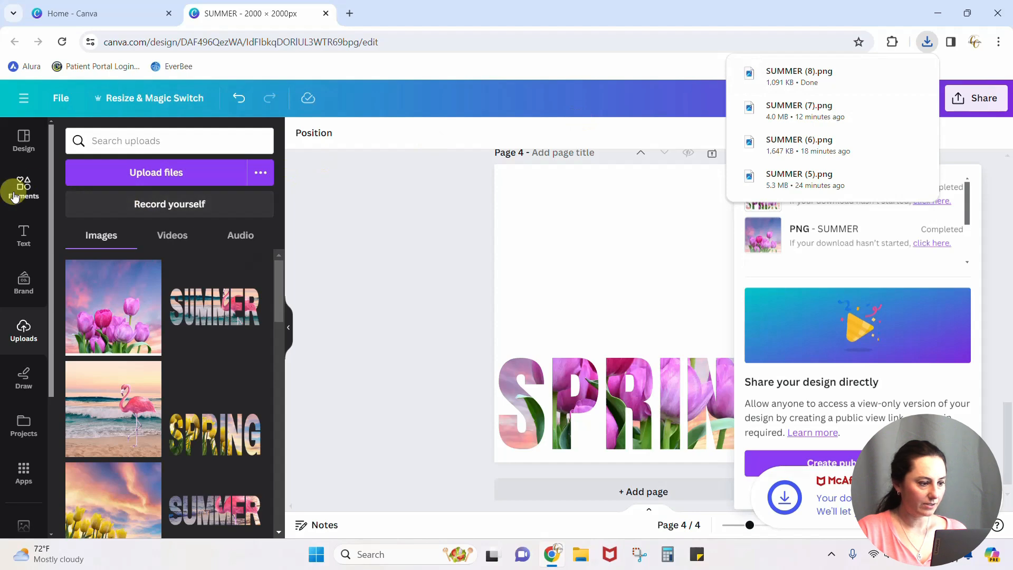
# Upload the downloaded file SUMMER (8) from the Downloads folder
pyautogui.click(110, 179)
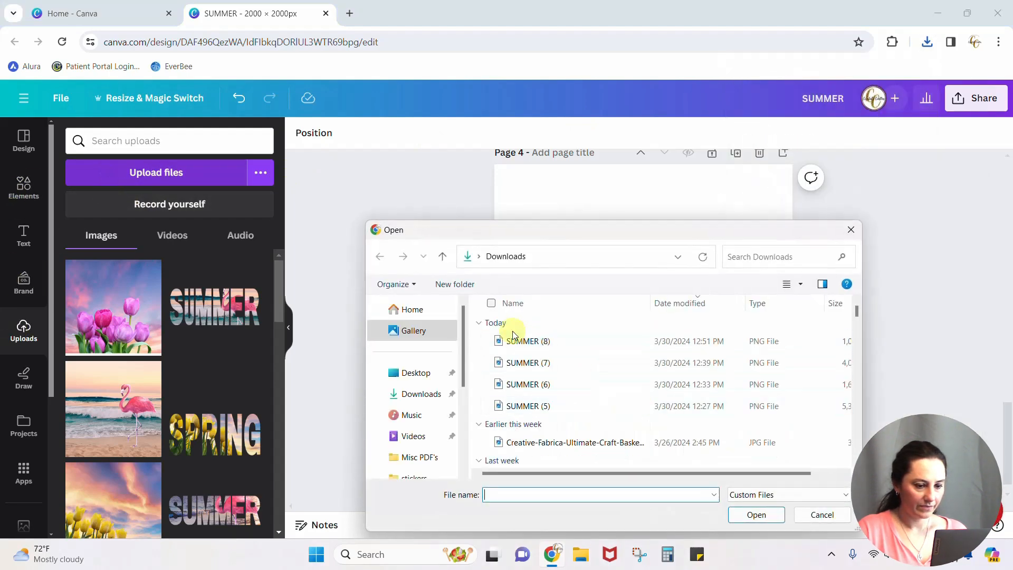
pyautogui.click(520, 342)
pyautogui.click(756, 515)
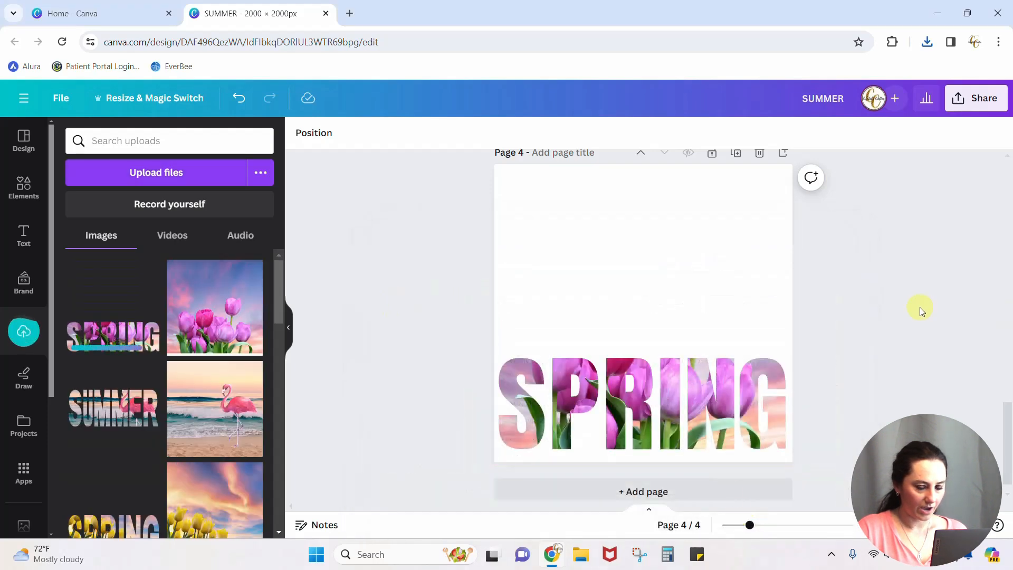
# Add page 5, place the uploaded tulip-filled SPRING image on it and enlarge it to cover the whole page
pyautogui.click(633, 491)
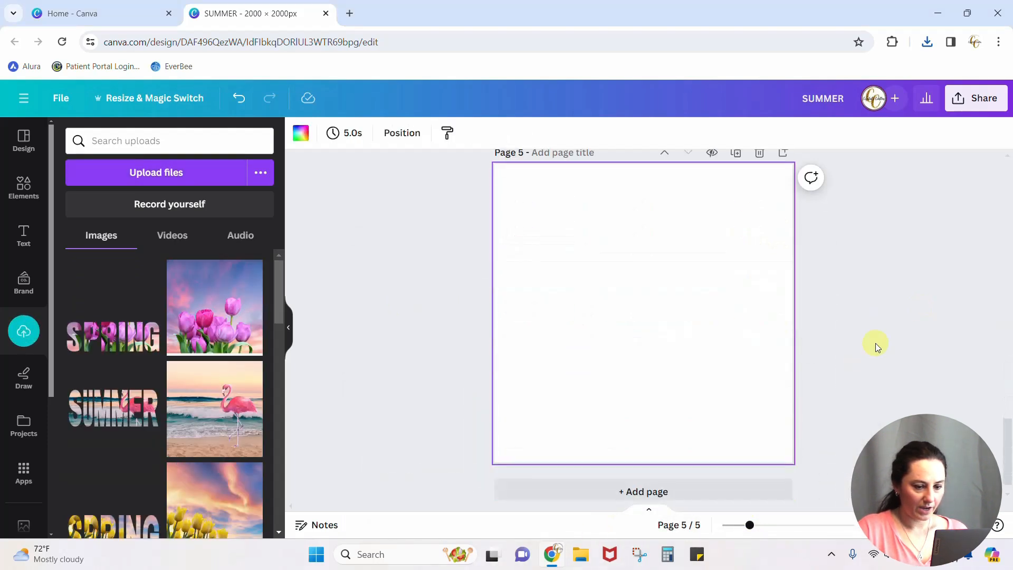
pyautogui.click(113, 335)
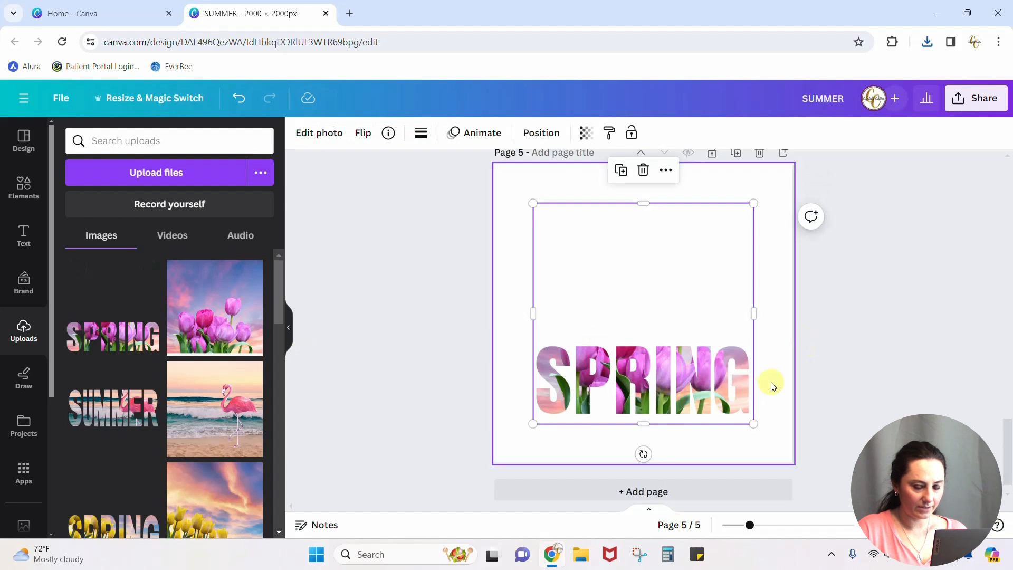
pyautogui.moveTo(618, 373); pyautogui.dragTo(582, 410)
pyautogui.moveTo(715, 244); pyautogui.dragTo(821, 188)
pyautogui.click(846, 365)
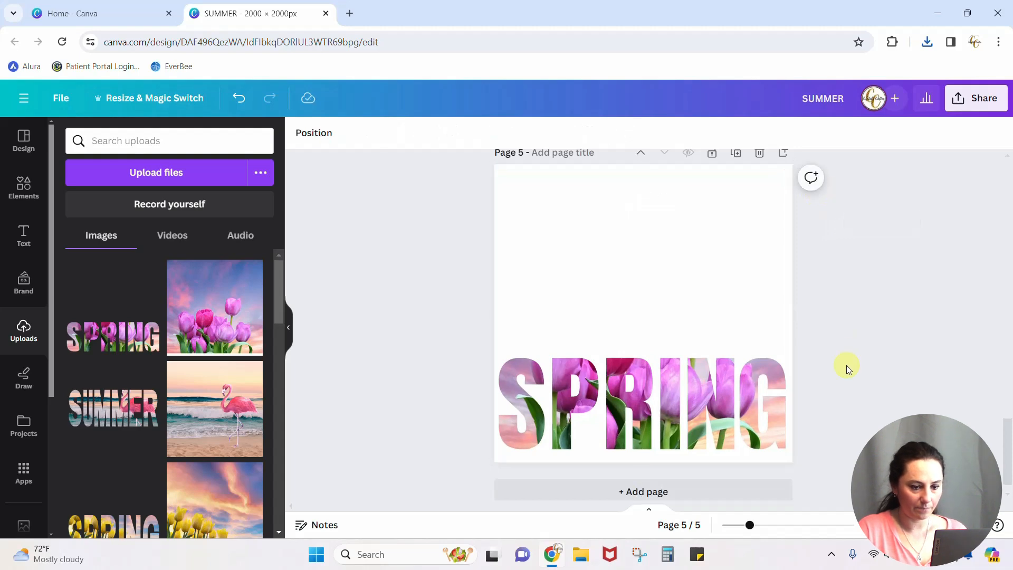
# Move the cut-out tulips from page 3 down to page 5 and place them over the SPRING text
pyautogui.scroll(6, 846, 365)
pyautogui.moveTo(676, 218); pyautogui.dragTo(718, 445)
pyautogui.scroll(-5, 873, 362)
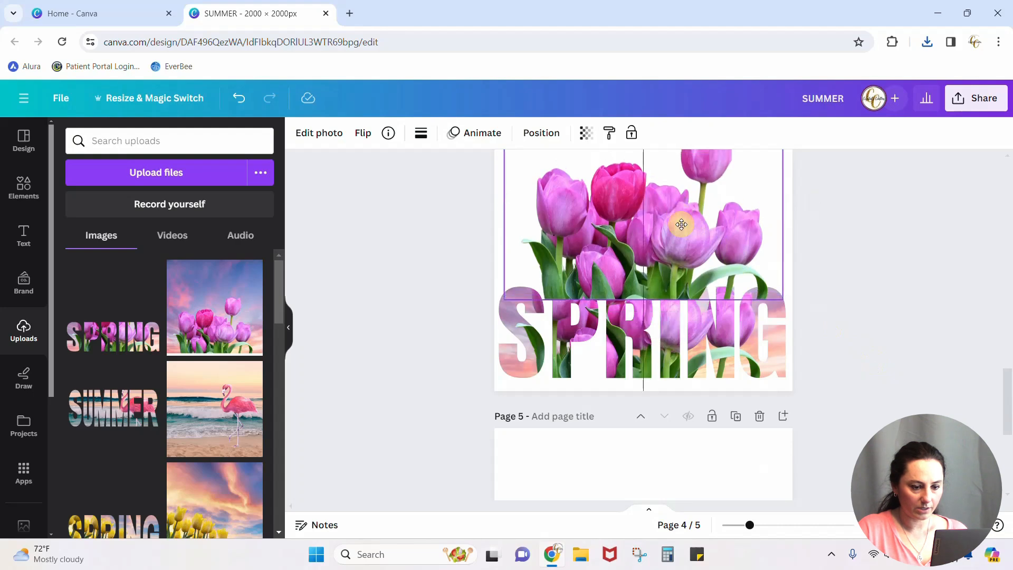
pyautogui.moveTo(681, 224); pyautogui.dragTo(678, 443)
pyautogui.scroll(-5, 791, 280)
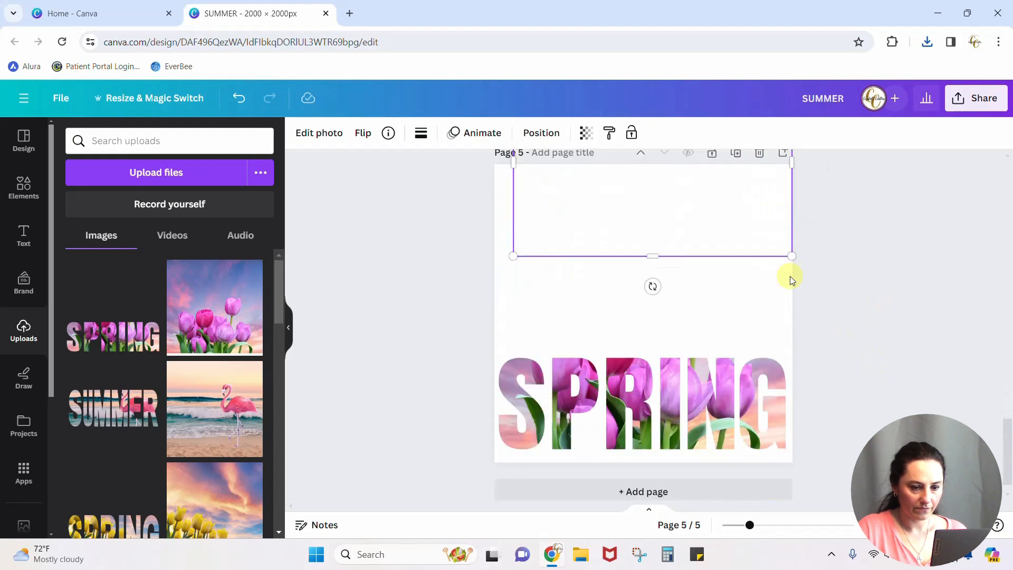
pyautogui.moveTo(680, 201); pyautogui.dragTo(667, 389)
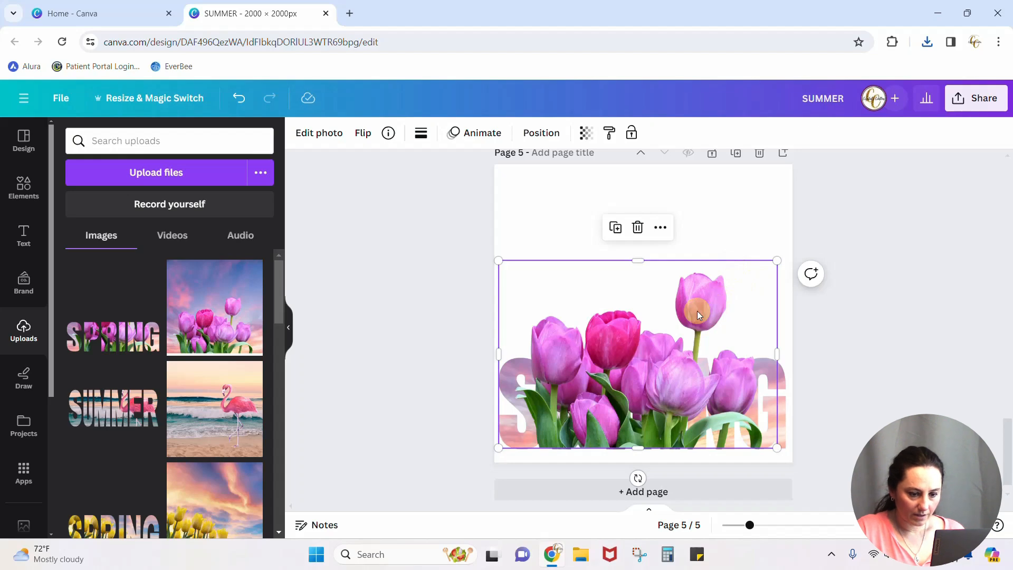
pyautogui.moveTo(697, 314)
pyautogui.mouseDown()
pyautogui.moveTo(696, 305)
pyautogui.moveTo(692, 318)
pyautogui.mouseUp()
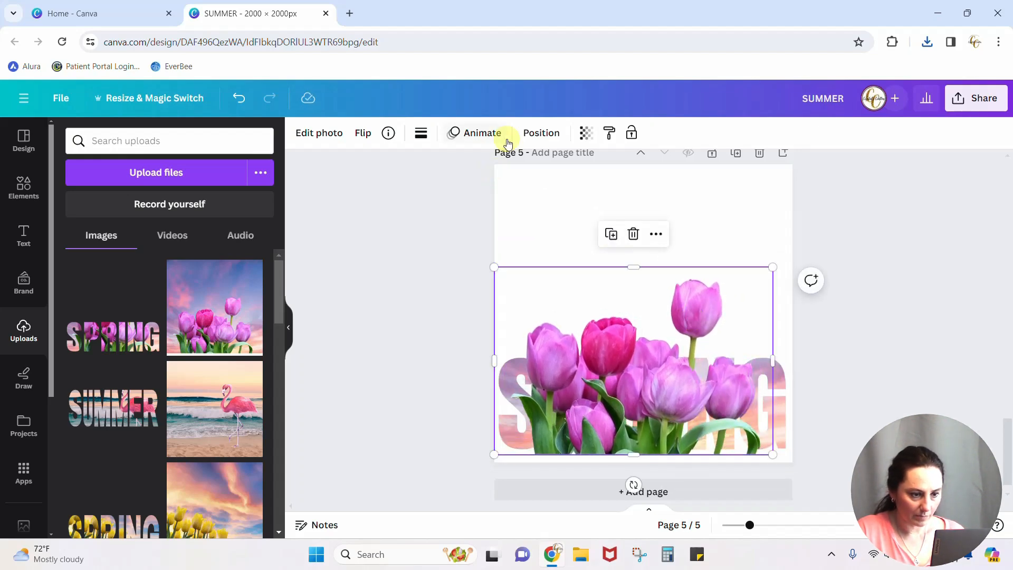
# Layer the cut-out tulips behind the SPRING image and nudge them to line up with the tulips inside the letters
pyautogui.click(541, 132)
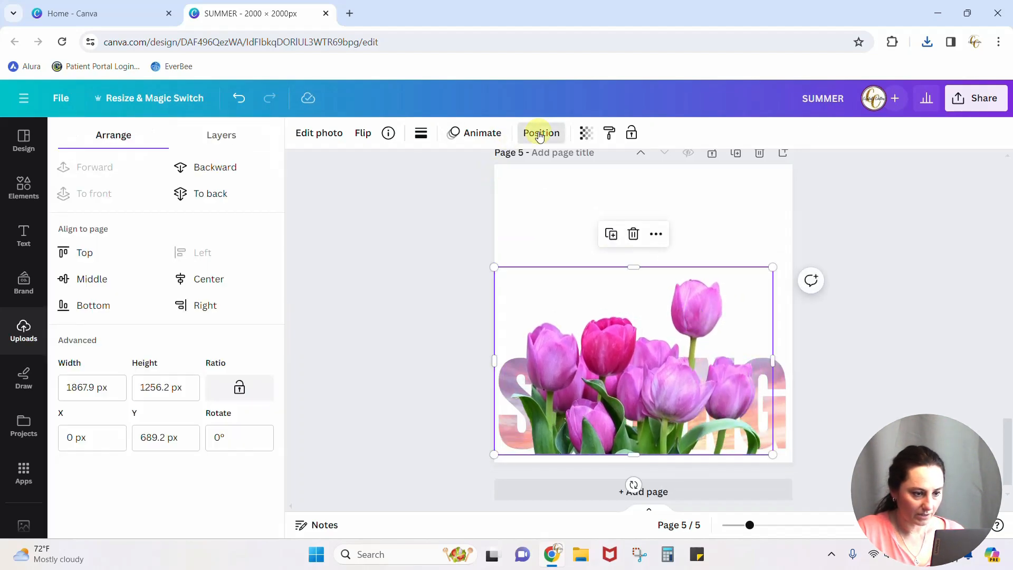
pyautogui.click(970, 334)
pyautogui.click(695, 288)
pyautogui.moveTo(708, 298)
pyautogui.mouseDown()
pyautogui.moveTo(712, 282)
pyautogui.moveTo(711, 294)
pyautogui.mouseUp()
pyautogui.moveTo(711, 294); pyautogui.dragTo(711, 294)
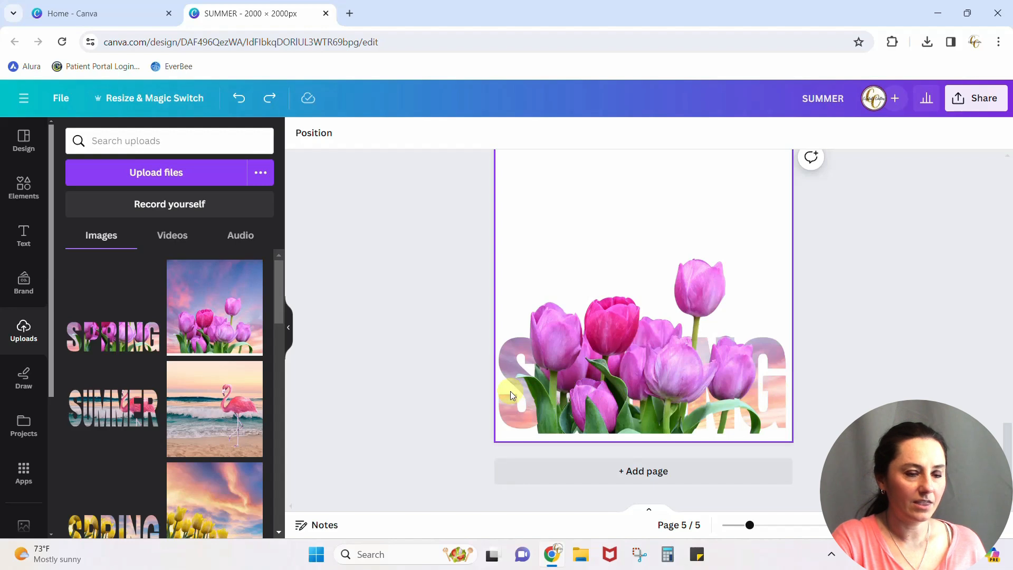
# Apply the Outline shadow effect to the SPRING image on page 5
pyautogui.click(705, 283)
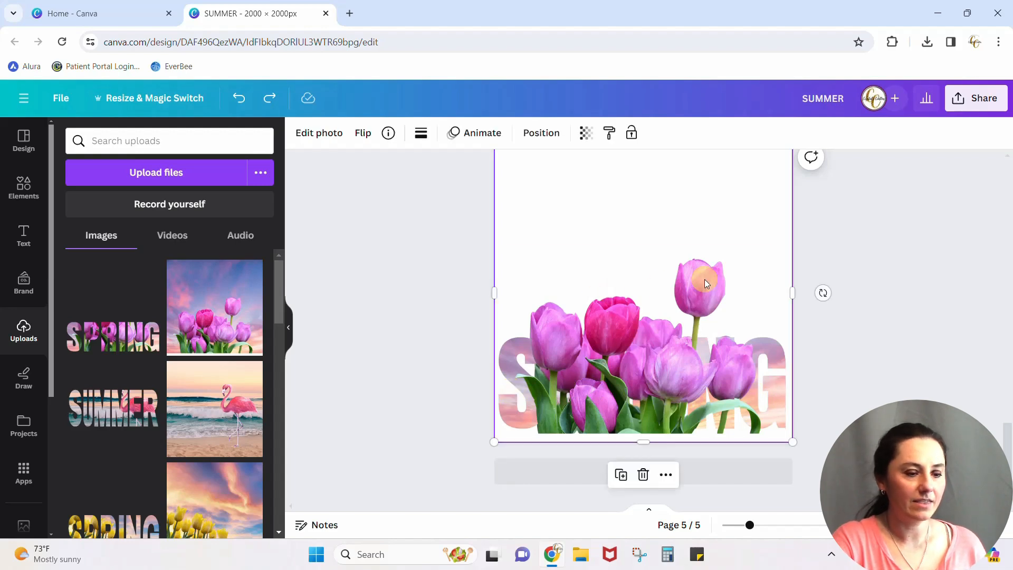
pyautogui.scroll(1, 898, 339)
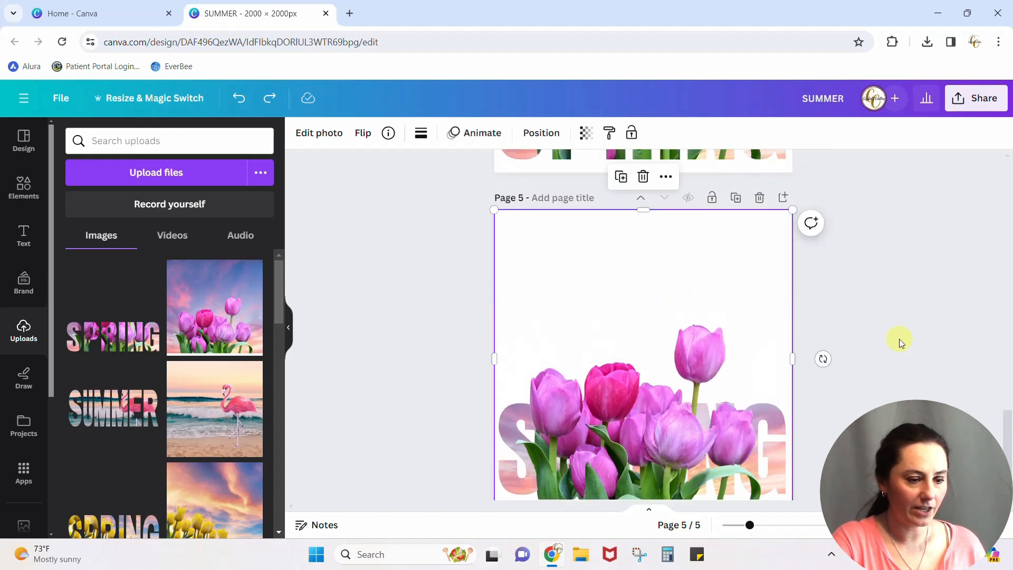
pyautogui.scroll(-1, 898, 338)
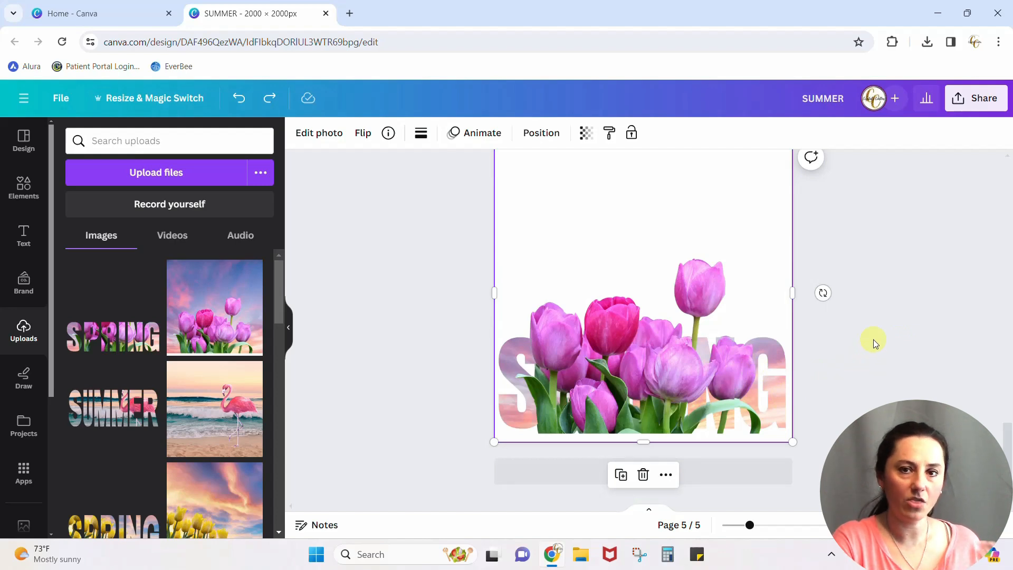
pyautogui.click(319, 134)
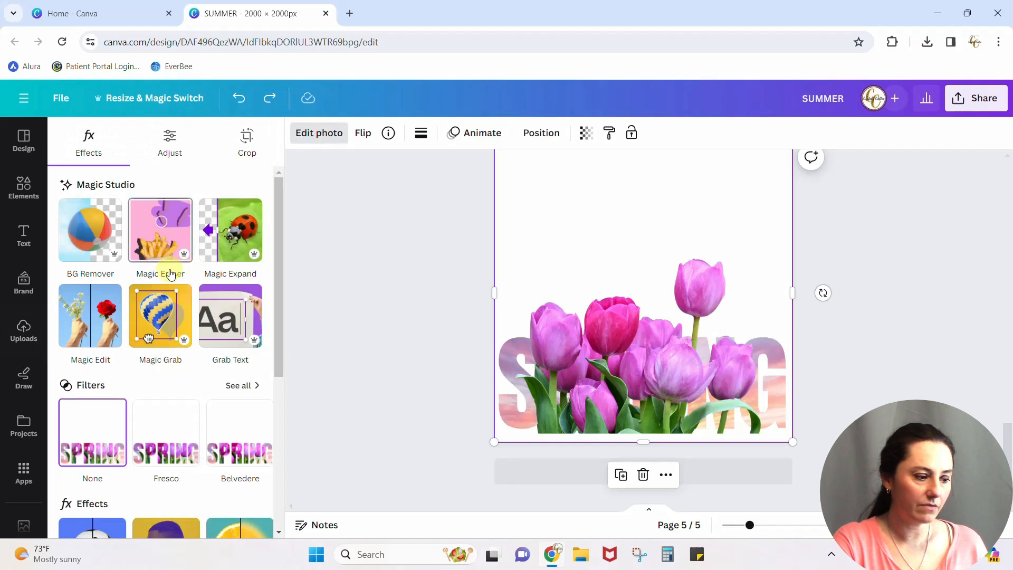
pyautogui.scroll(-4, 169, 272)
pyautogui.click(86, 357)
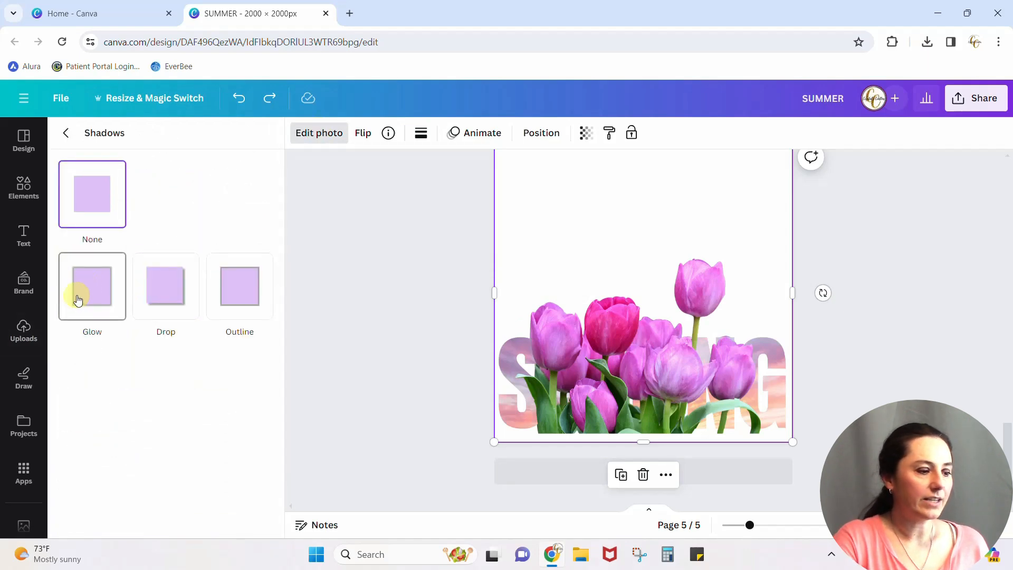
pyautogui.click(242, 298)
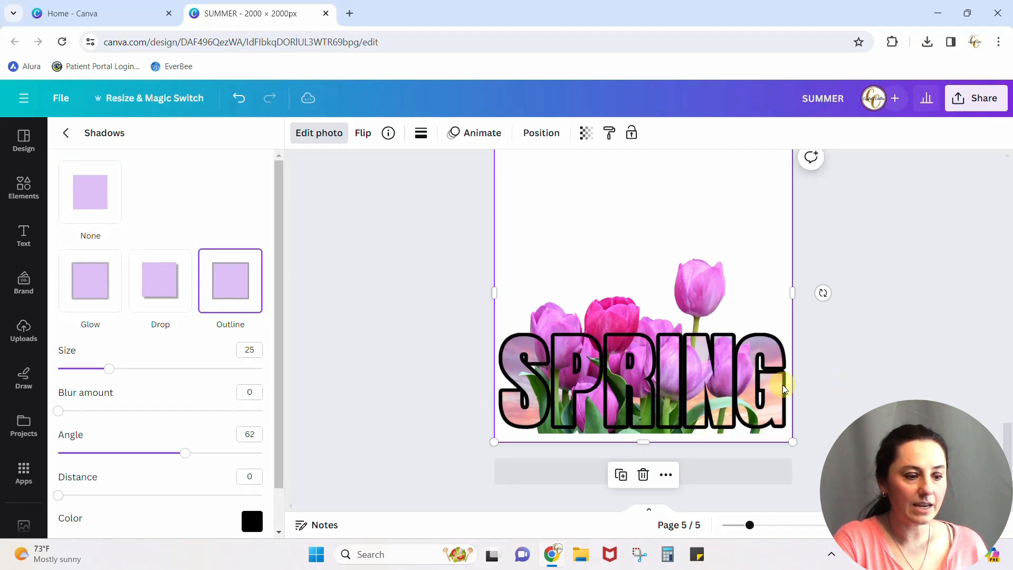
# Set the outline color of the SPRING image on page 5 to white, #FFFFFF
pyautogui.scroll(-2, 221, 439)
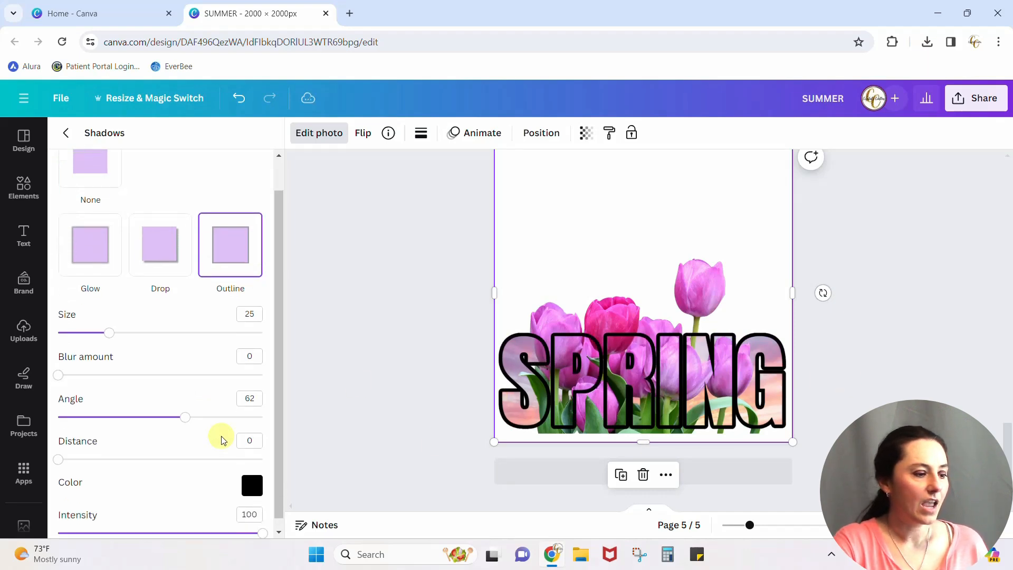
pyautogui.click(257, 475)
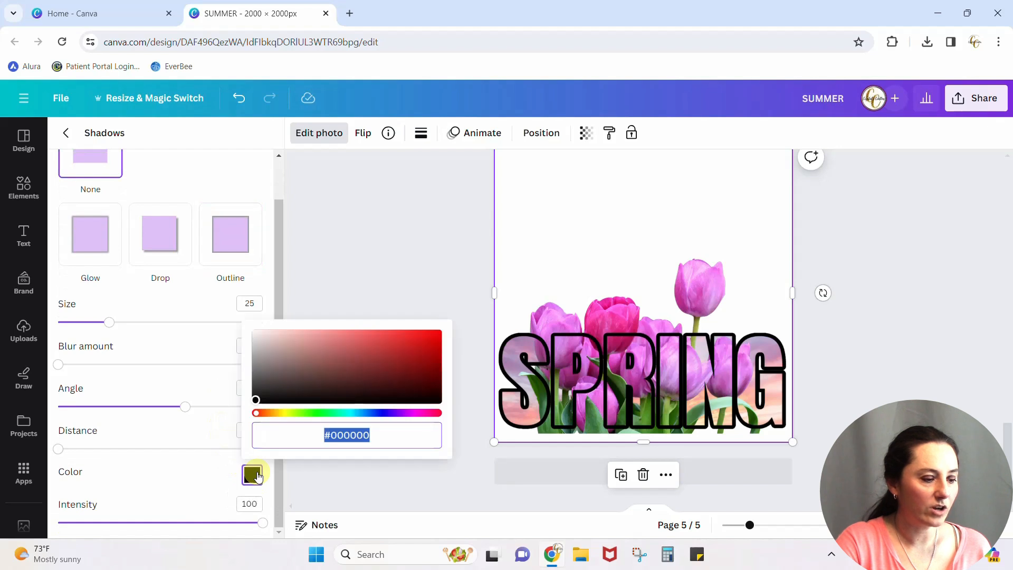
pyautogui.moveTo(254, 404); pyautogui.dragTo(250, 324)
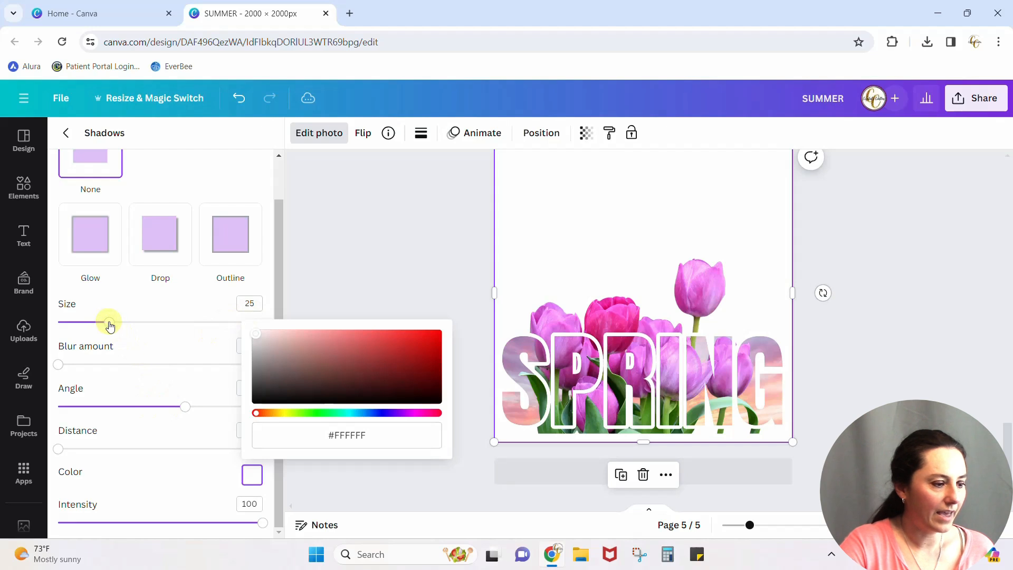
# Set the white outline's size to 15 and its angle to 0, keeping blur at 0 and intensity at 100
pyautogui.moveTo(109, 326); pyautogui.dragTo(75, 326)
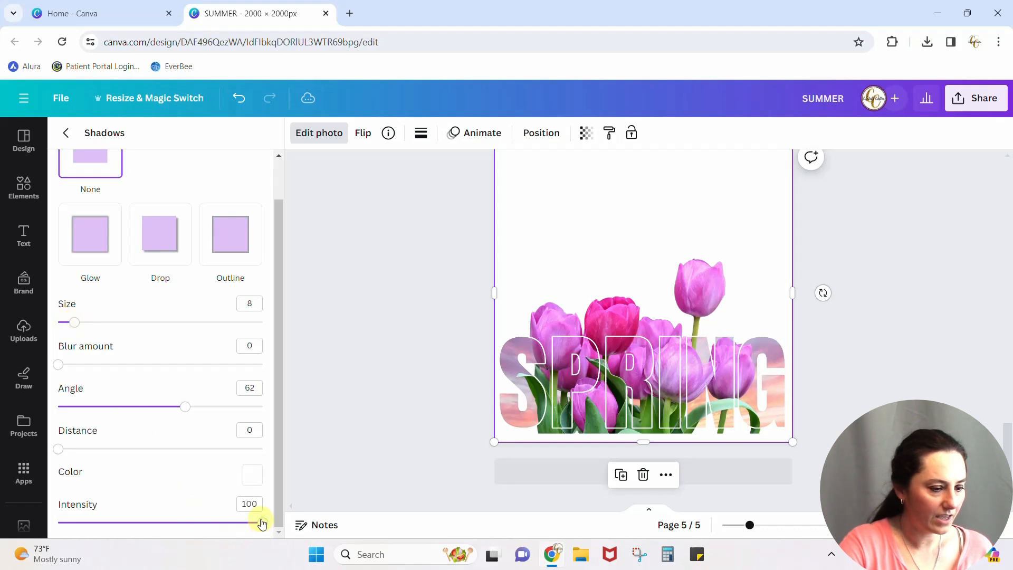
pyautogui.moveTo(262, 525)
pyautogui.mouseDown()
pyautogui.moveTo(153, 522)
pyautogui.moveTo(274, 530)
pyautogui.mouseUp()
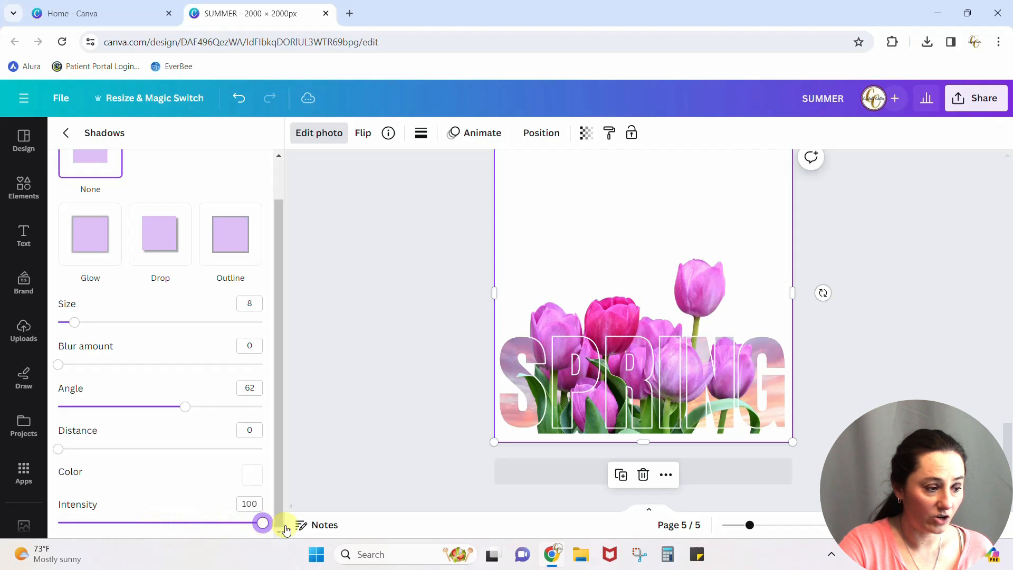
pyautogui.moveTo(58, 365)
pyautogui.mouseDown()
pyautogui.moveTo(140, 364)
pyautogui.moveTo(56, 369)
pyautogui.mouseUp()
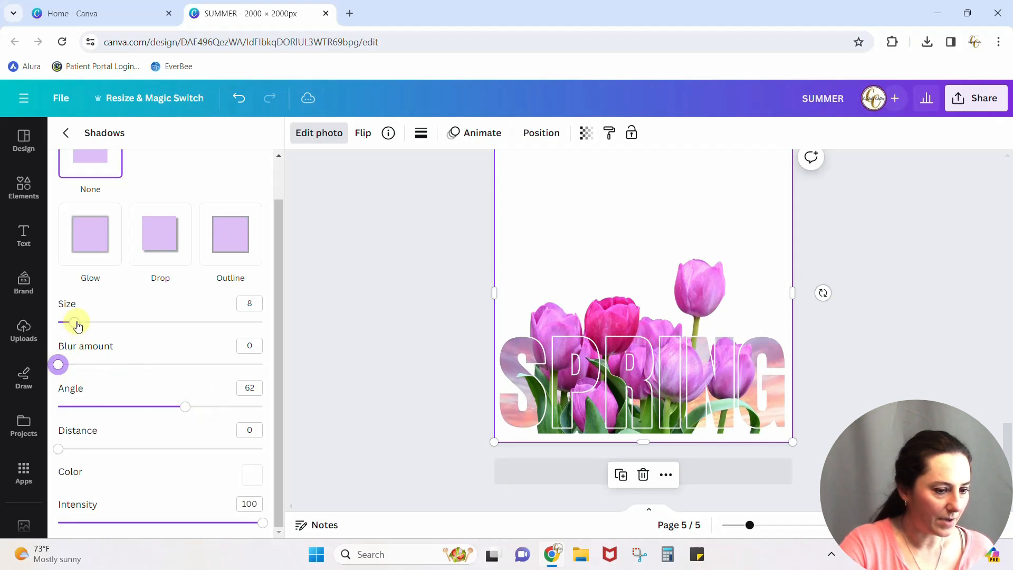
pyautogui.moveTo(77, 325); pyautogui.dragTo(90, 323)
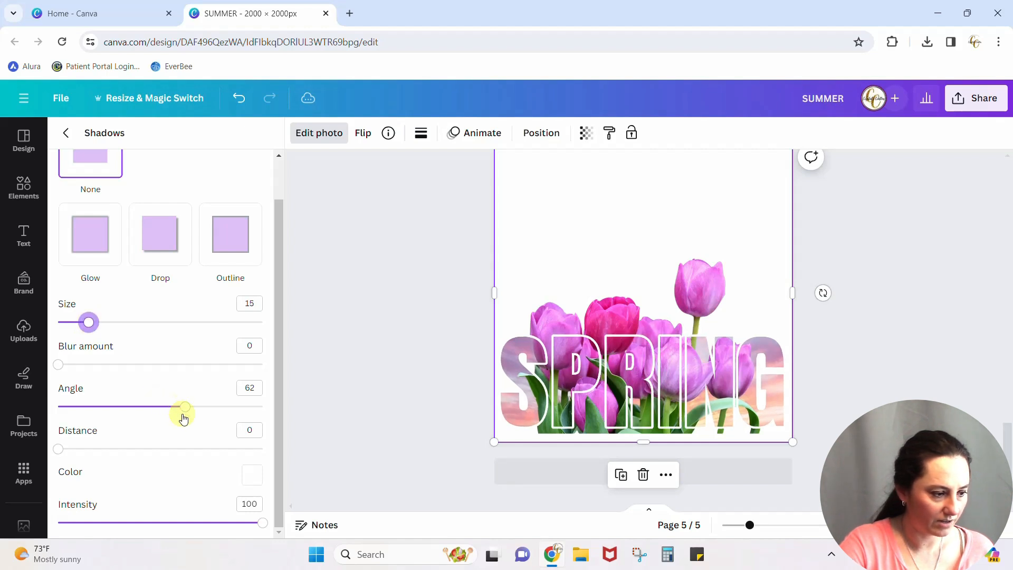
pyautogui.moveTo(186, 410); pyautogui.dragTo(146, 410)
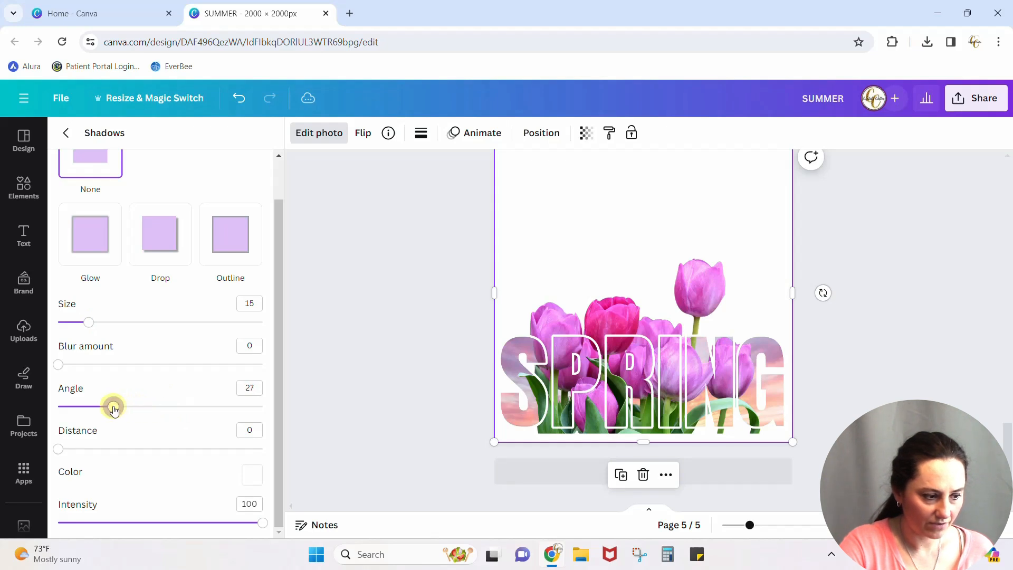
pyautogui.moveTo(114, 410); pyautogui.dragTo(50, 407)
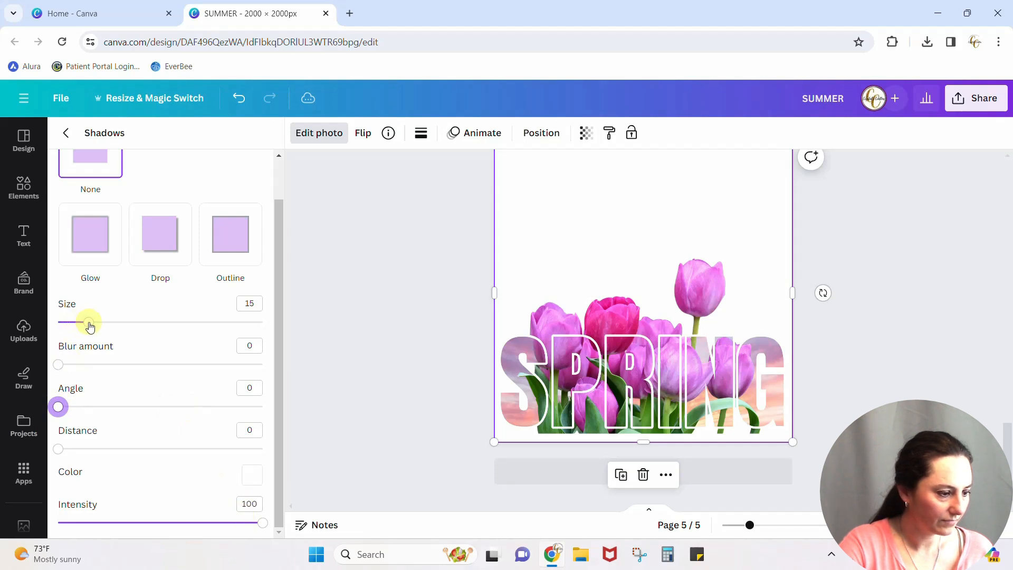
# Try pink and other hues for the SPRING outline color, ending back on white, #FFFFFF
pyautogui.click(251, 475)
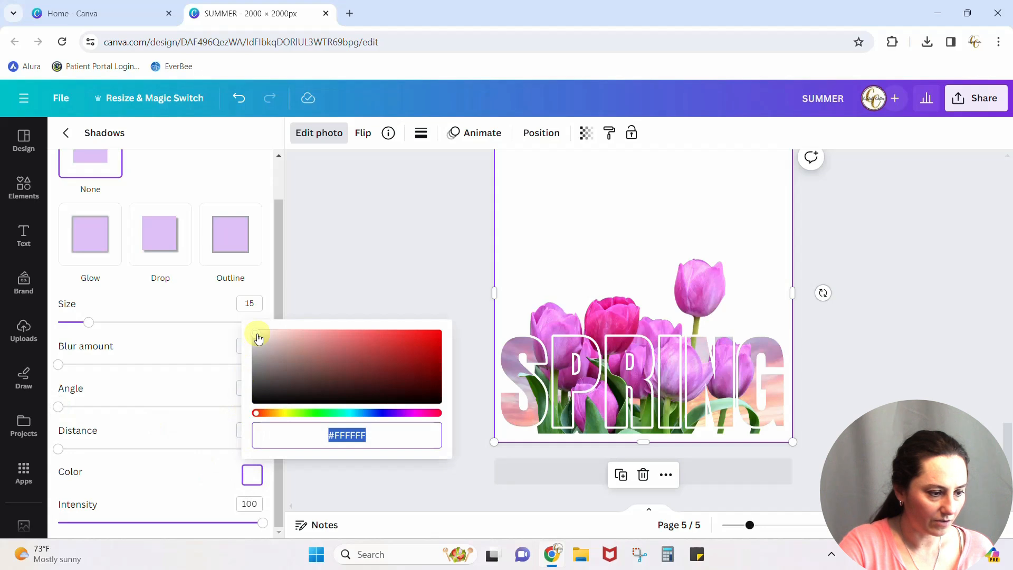
pyautogui.moveTo(256, 414); pyautogui.dragTo(431, 414)
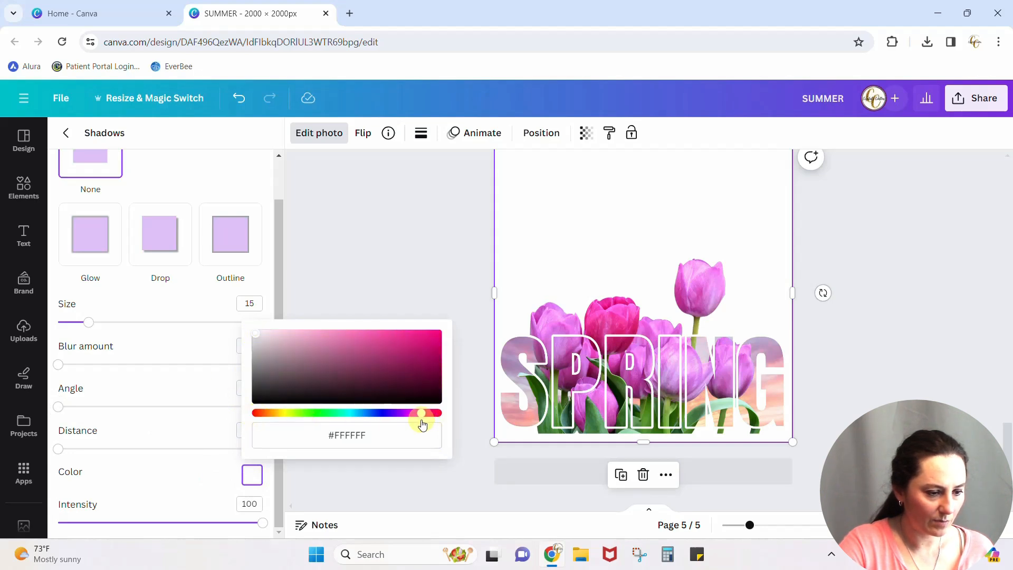
pyautogui.moveTo(416, 424); pyautogui.dragTo(427, 425)
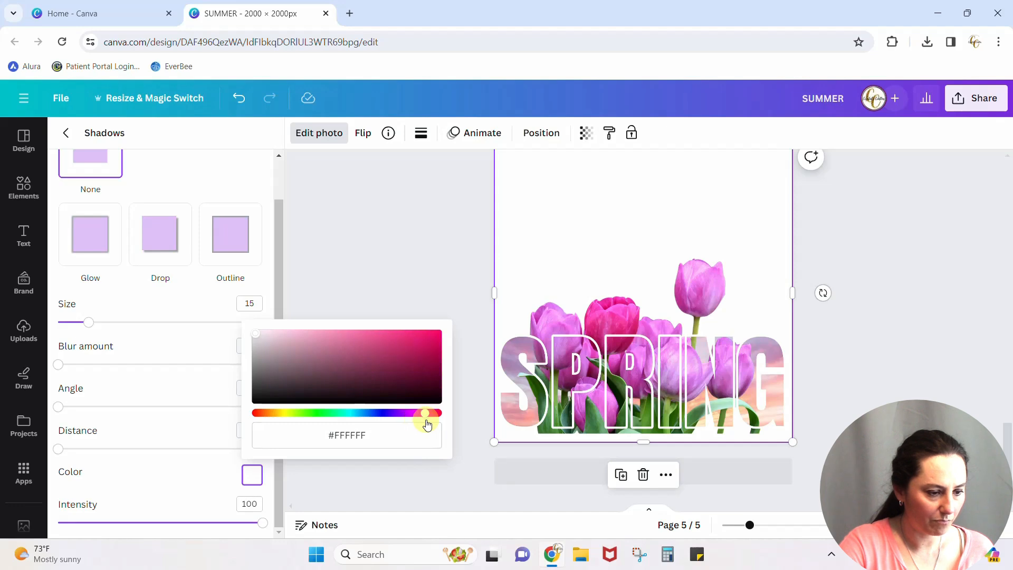
pyautogui.moveTo(260, 335); pyautogui.dragTo(185, 331)
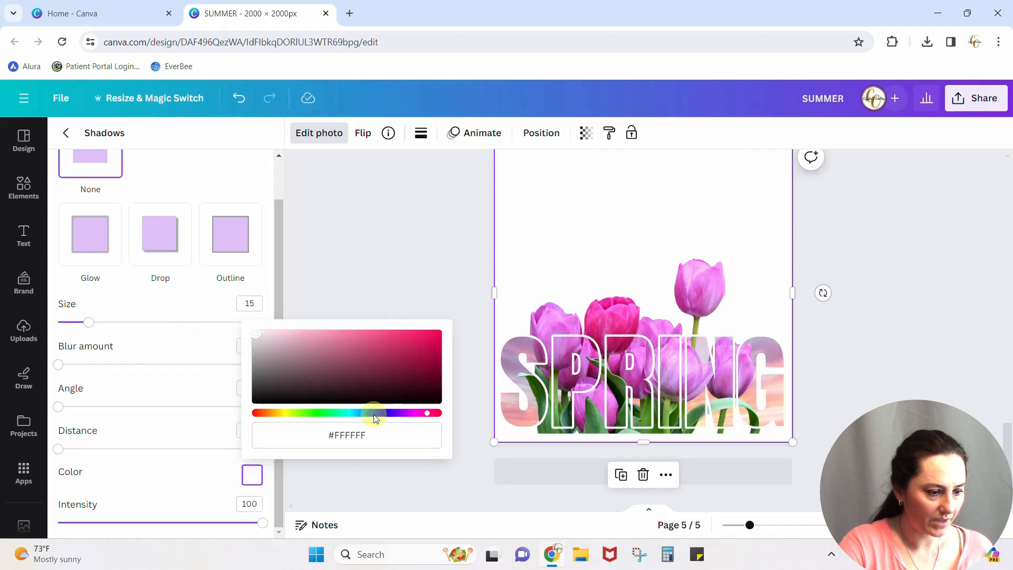
pyautogui.moveTo(428, 414); pyautogui.dragTo(226, 414)
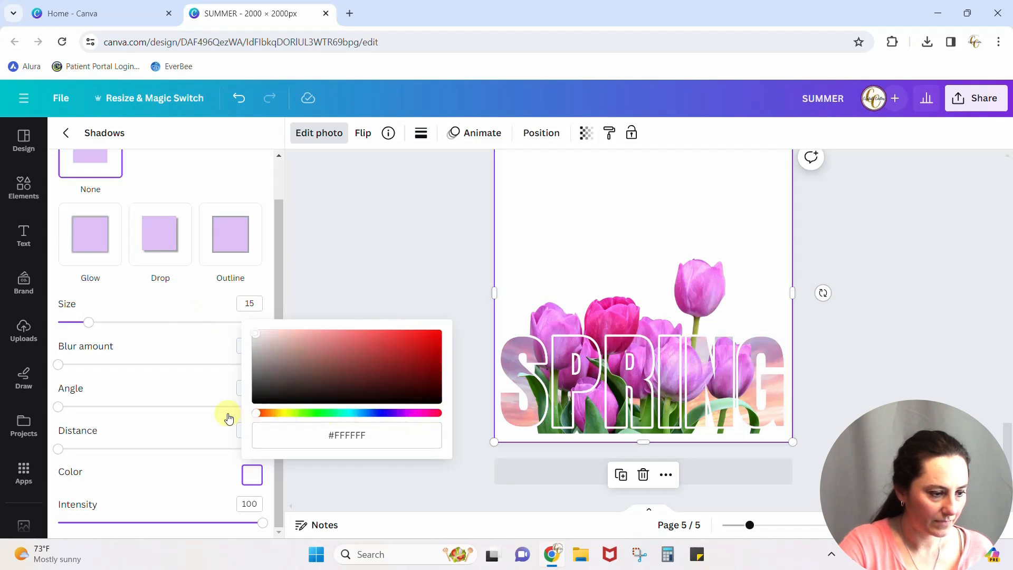
pyautogui.moveTo(257, 343); pyautogui.dragTo(243, 328)
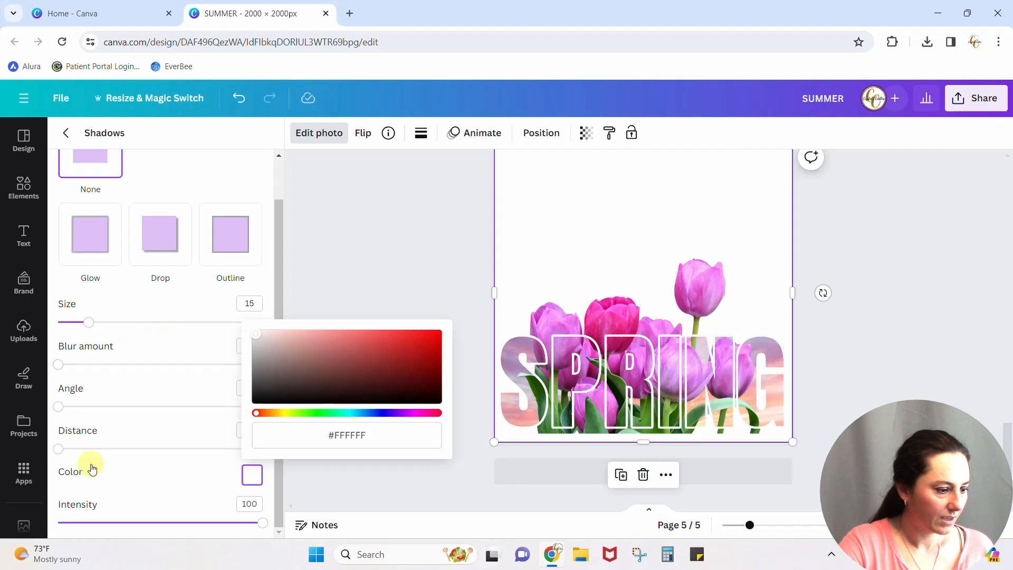
pyautogui.click(107, 473)
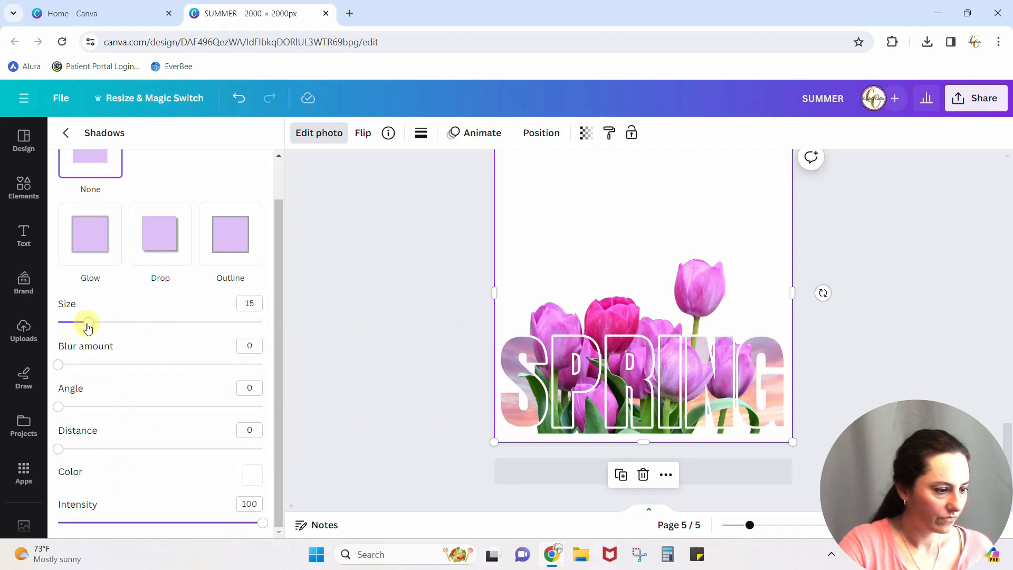
# Set the SPRING outline's size to 13 and close the shadow settings
pyautogui.moveTo(88, 326)
pyautogui.mouseDown()
pyautogui.moveTo(65, 327)
pyautogui.moveTo(96, 326)
pyautogui.moveTo(87, 327)
pyautogui.mouseUp()
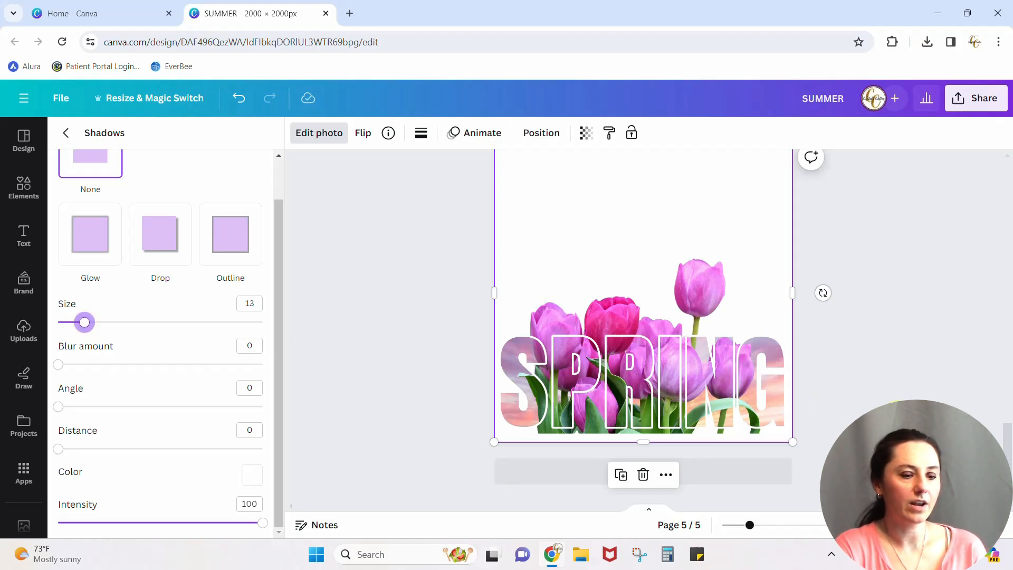
pyautogui.click(893, 413)
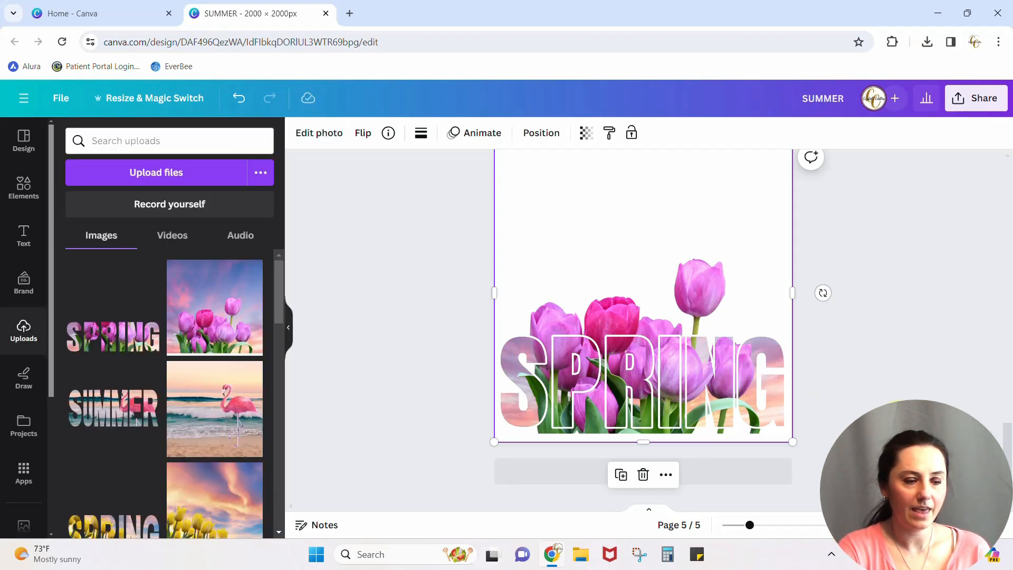
# Review the SUMMER and SPRING designs across pages 1 to 5, comparing their picture-filled lettering and outlines
pyautogui.scroll(7, 893, 413)
pyautogui.scroll(10, 893, 413)
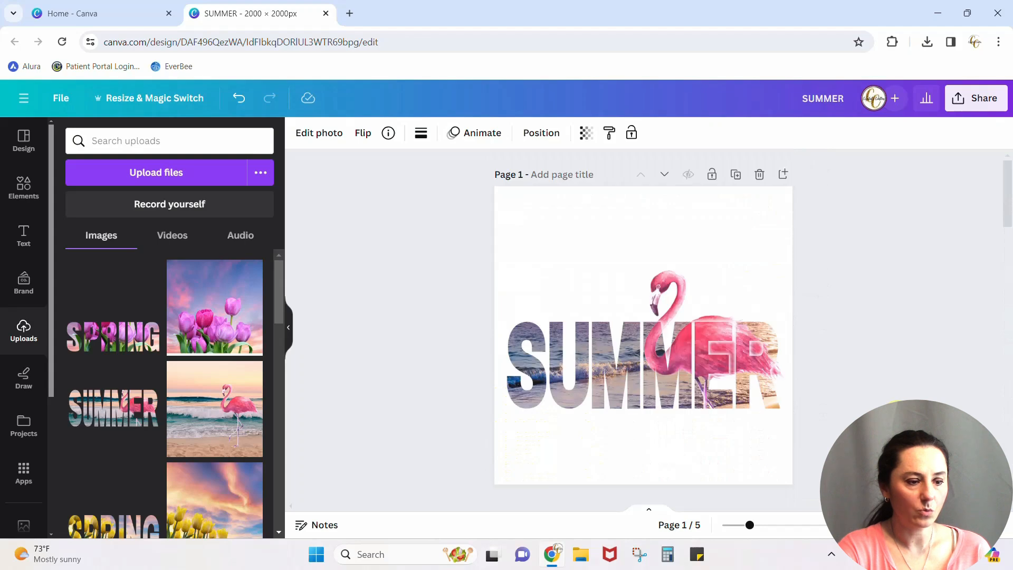
pyautogui.scroll(-3, 893, 413)
pyautogui.scroll(-10, 893, 413)
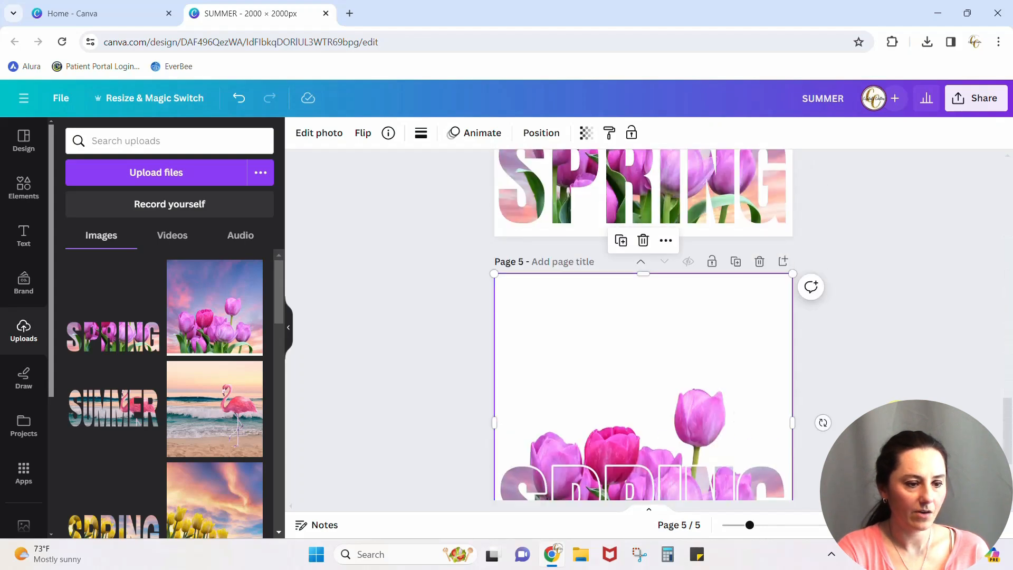
pyautogui.scroll(-3, 892, 413)
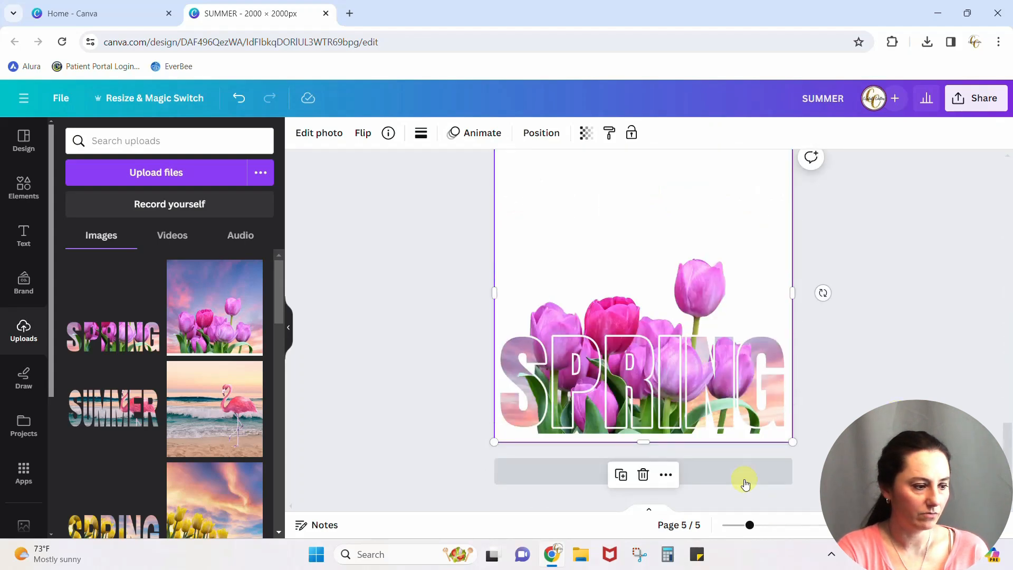
pyautogui.scroll(3, 908, 393)
pyautogui.scroll(10, 908, 393)
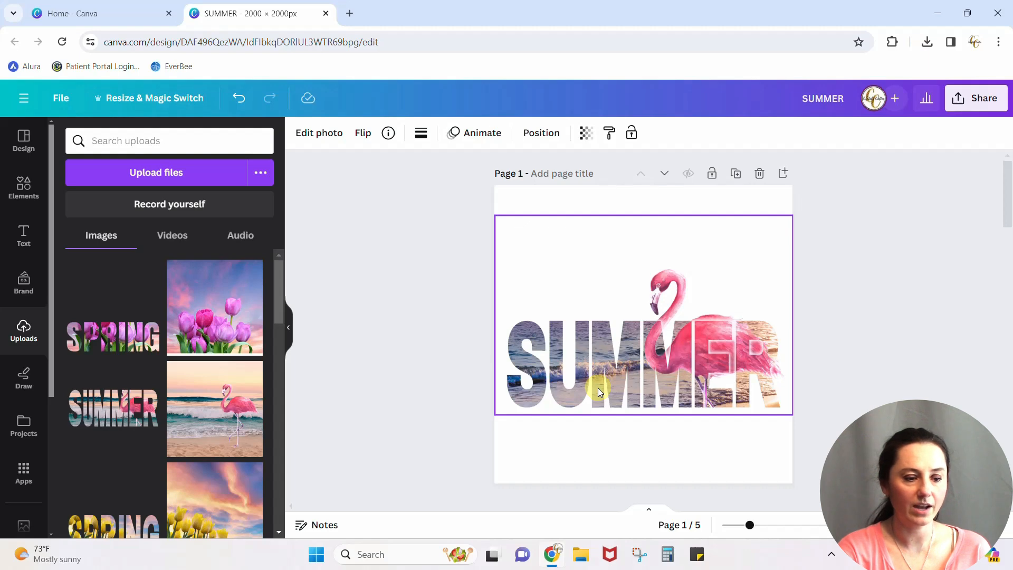
pyautogui.scroll(-5, 597, 387)
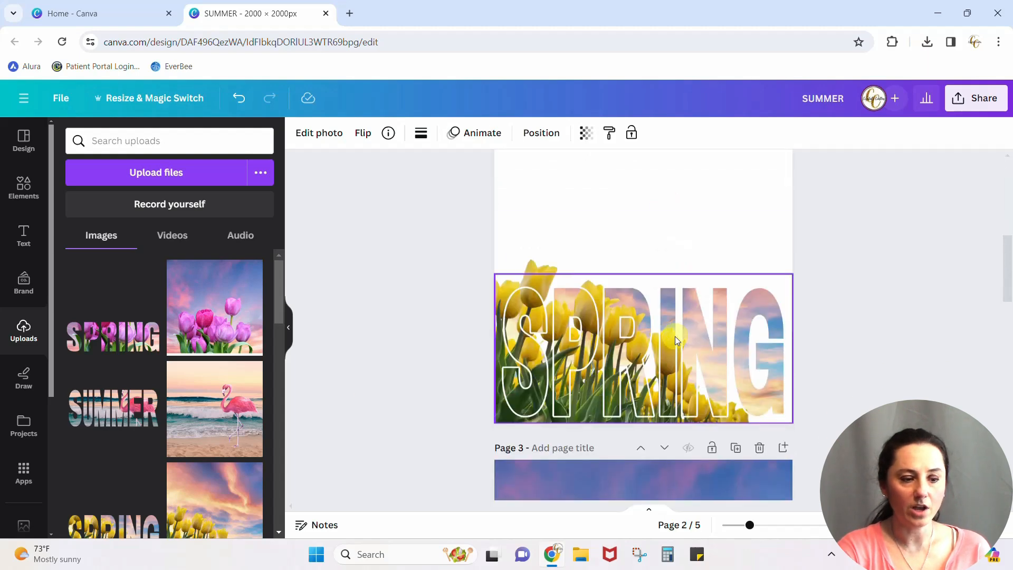
pyautogui.scroll(-10, 675, 337)
pyautogui.scroll(-5, 676, 336)
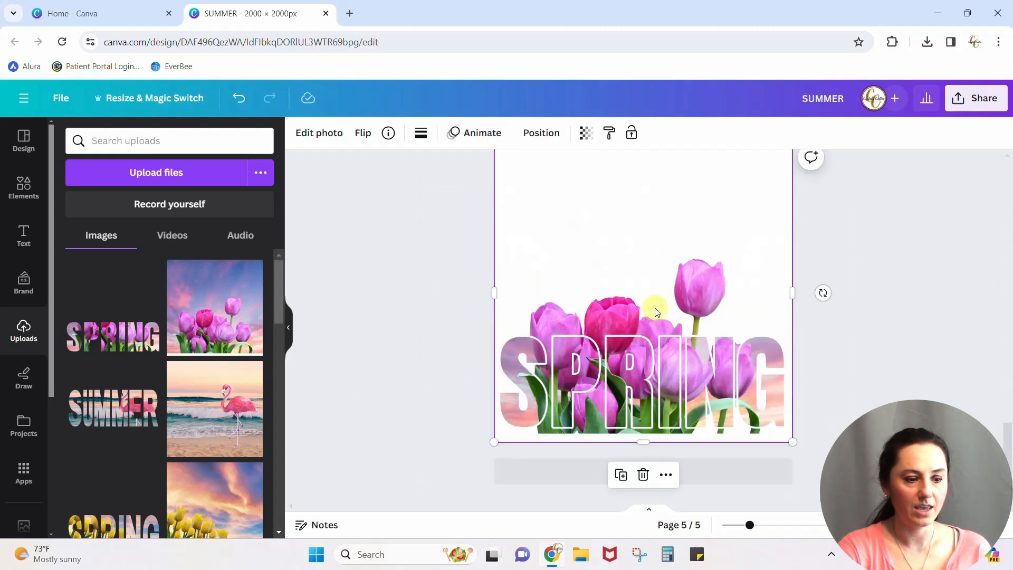